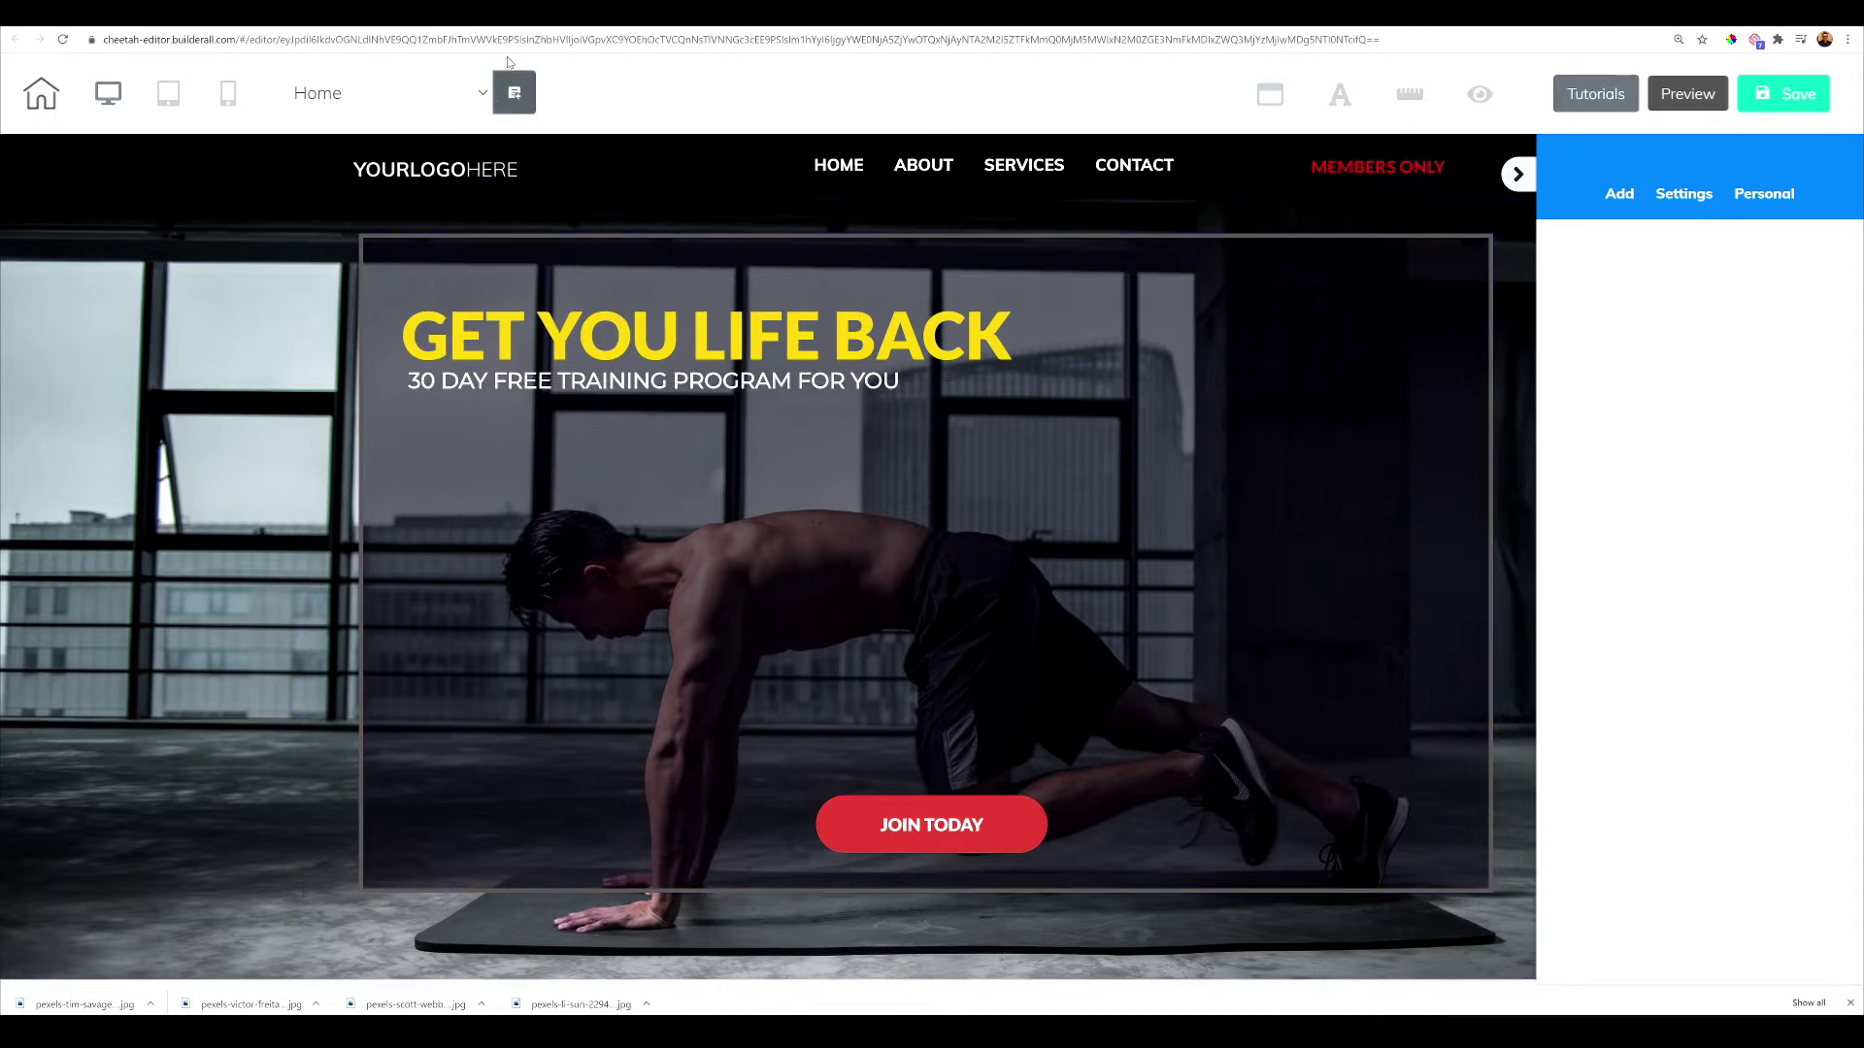
# Switch to the browser tab with the Cheetah dashboard listing the site's four pages
pyautogui.click(507, 27)
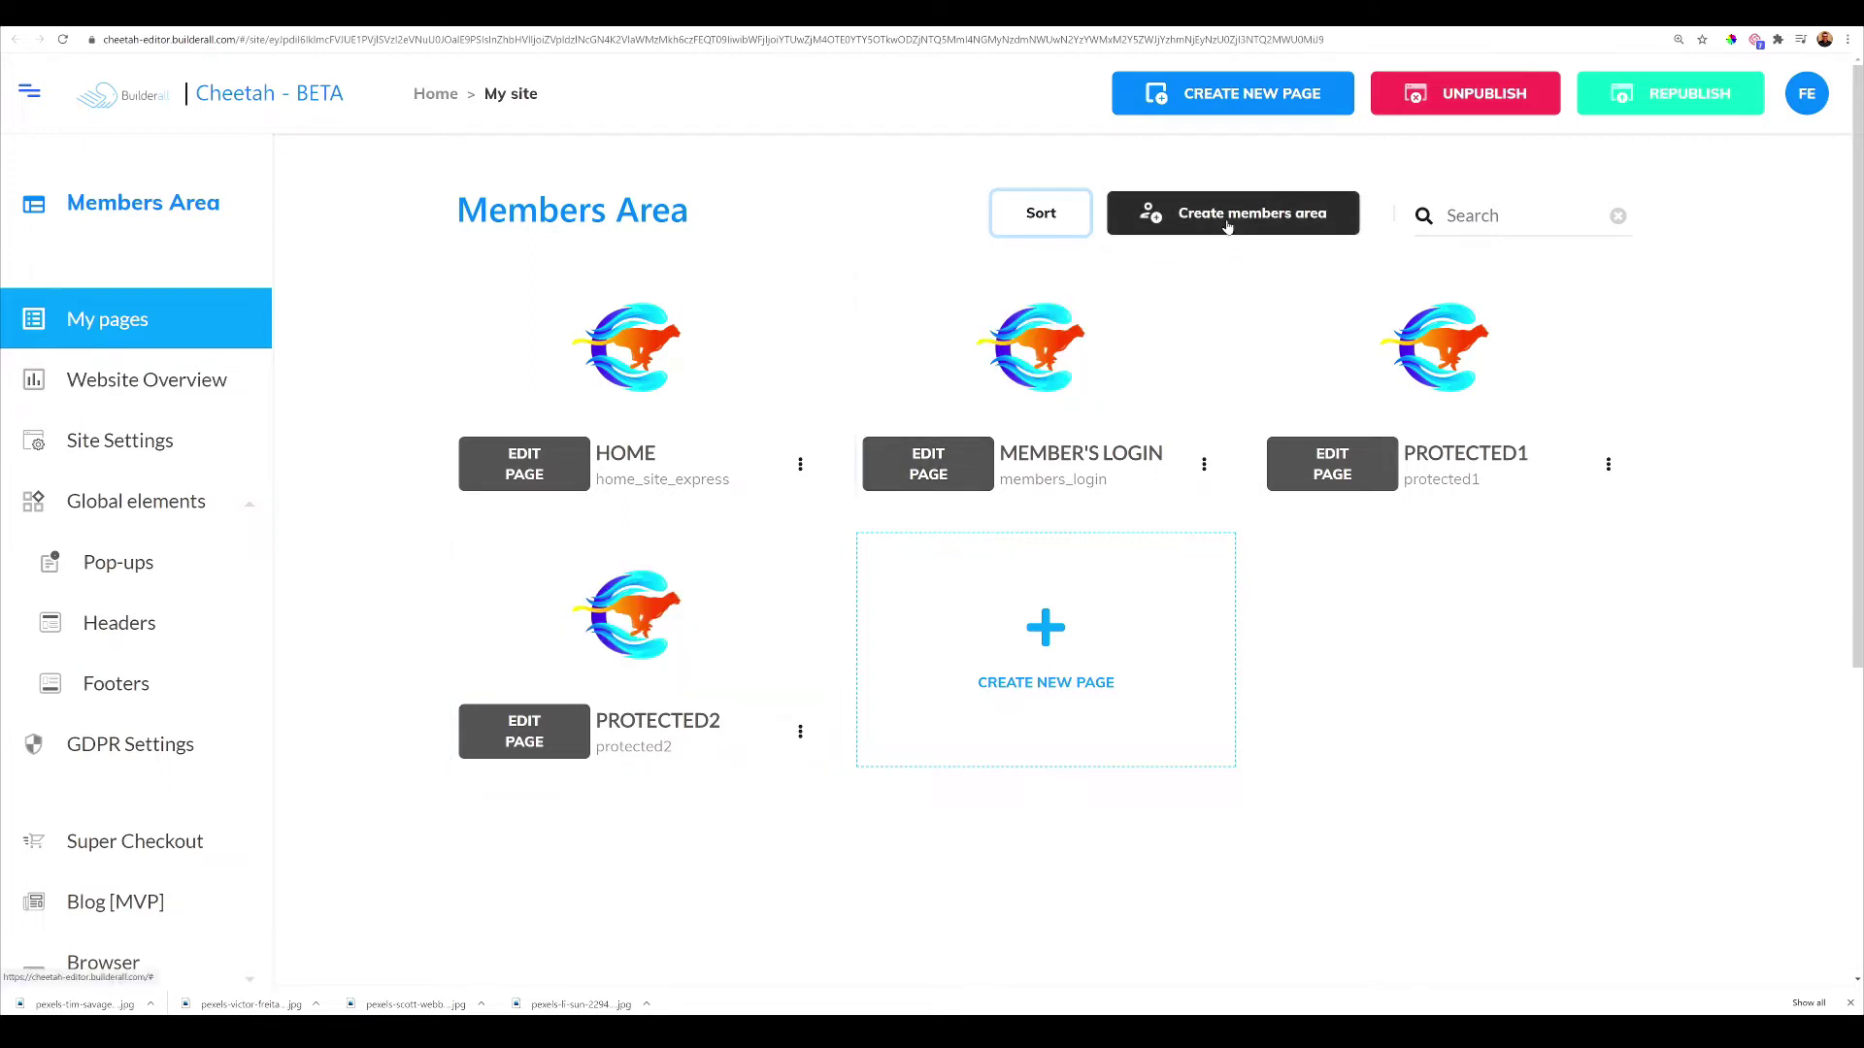
# Start a new members area named FITNESS with the description FITNESS
pyautogui.click(1228, 225)
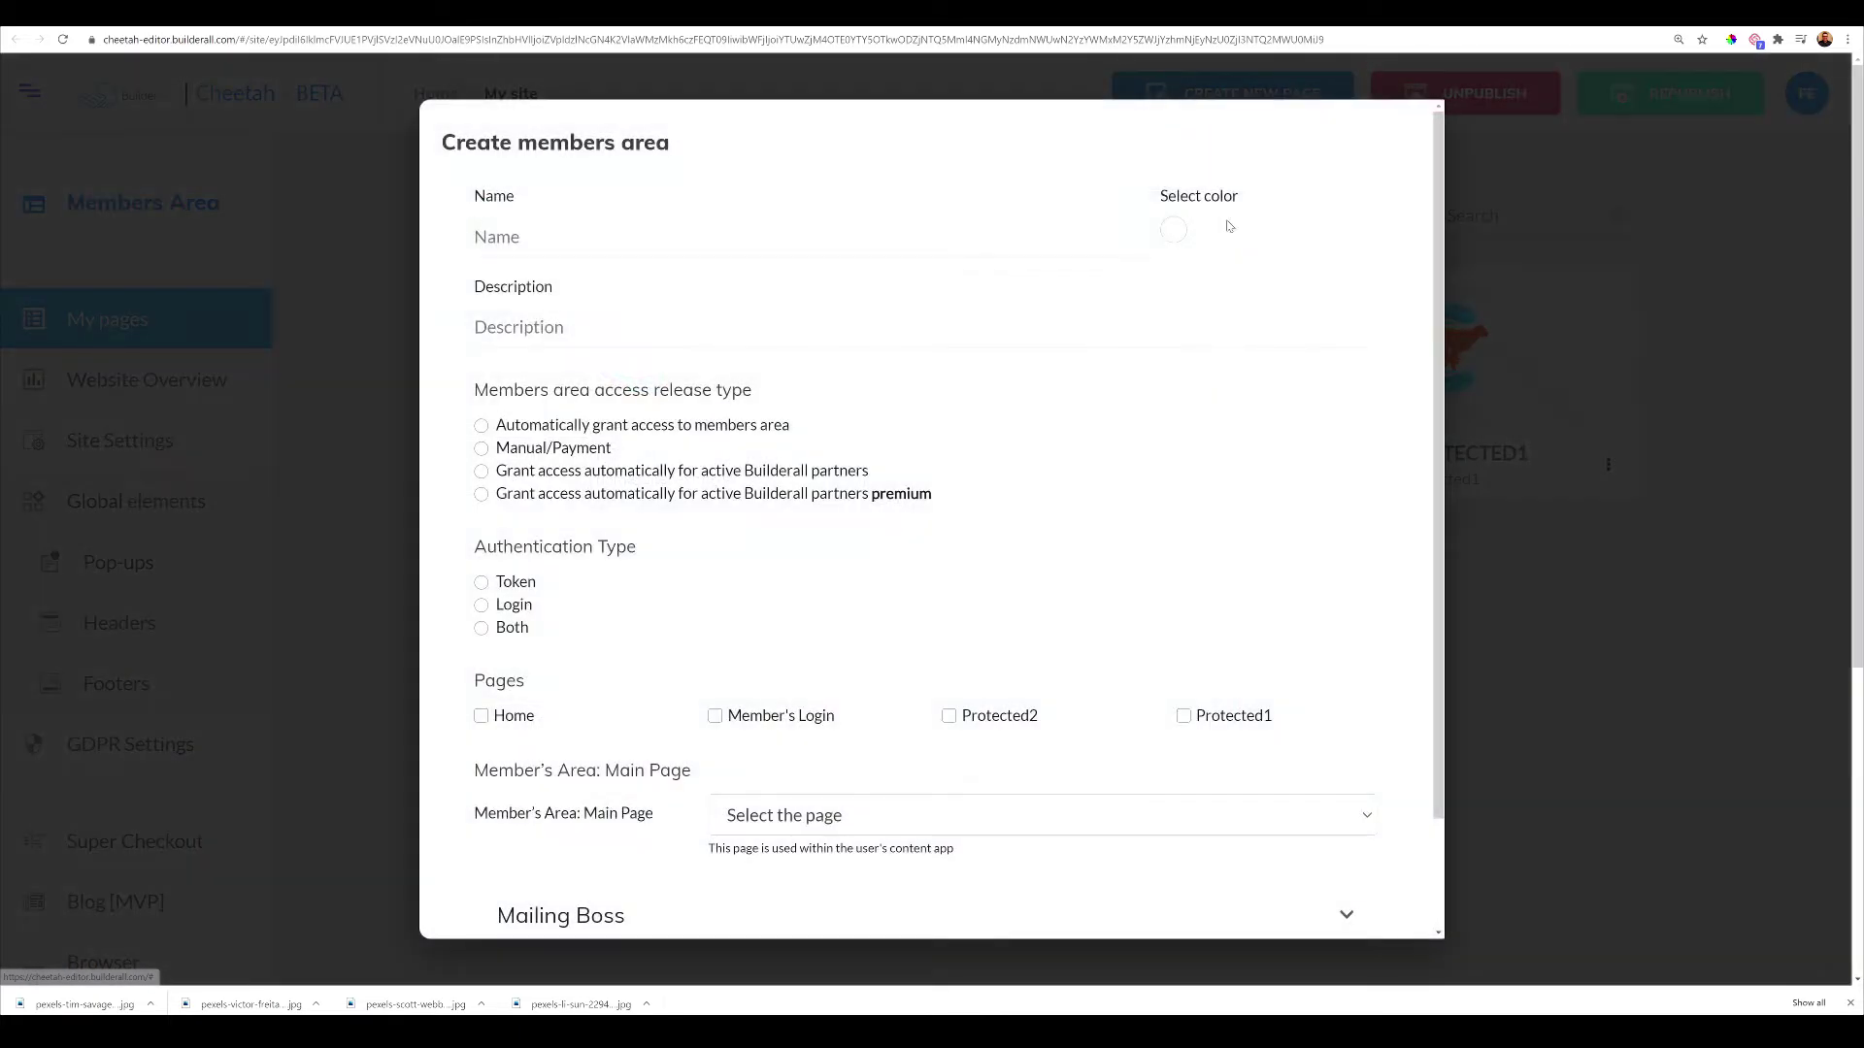
pyautogui.click(524, 237)
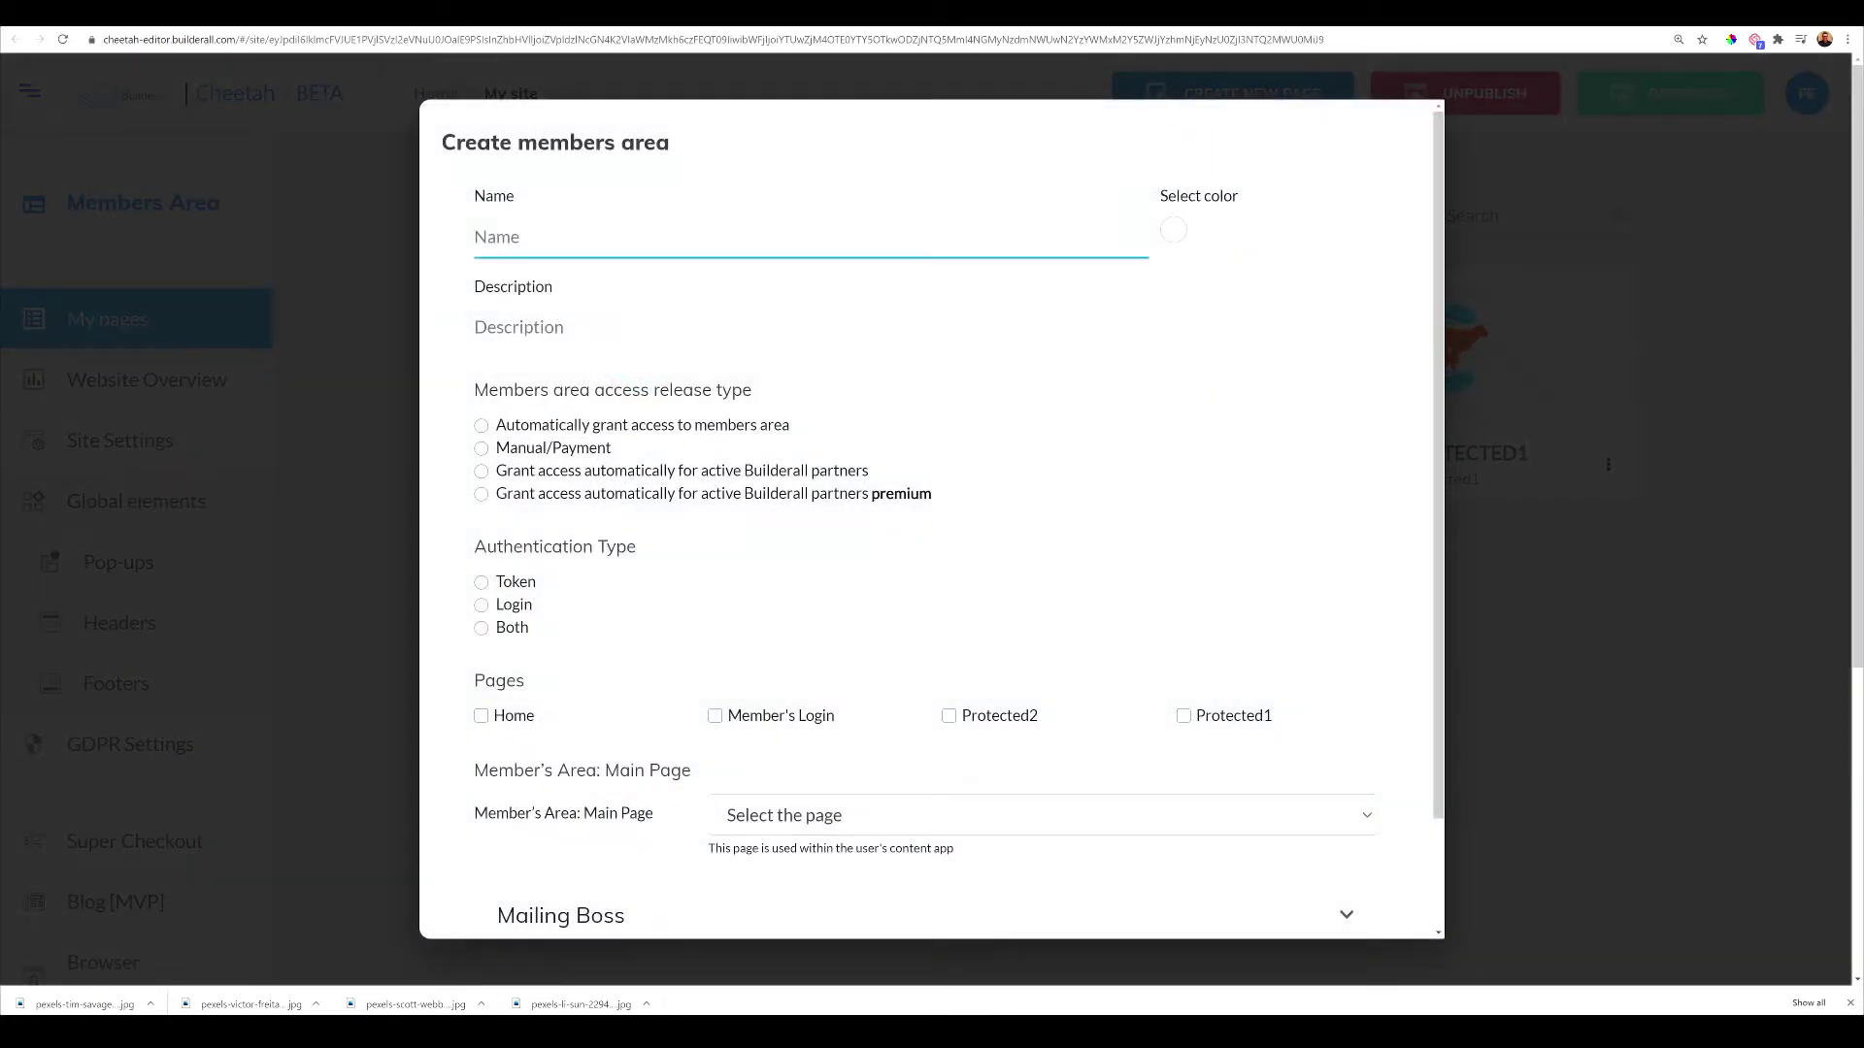
pyautogui.write('FITNESS')
pyautogui.press('Tab')
pyautogui.write('FITNESS')
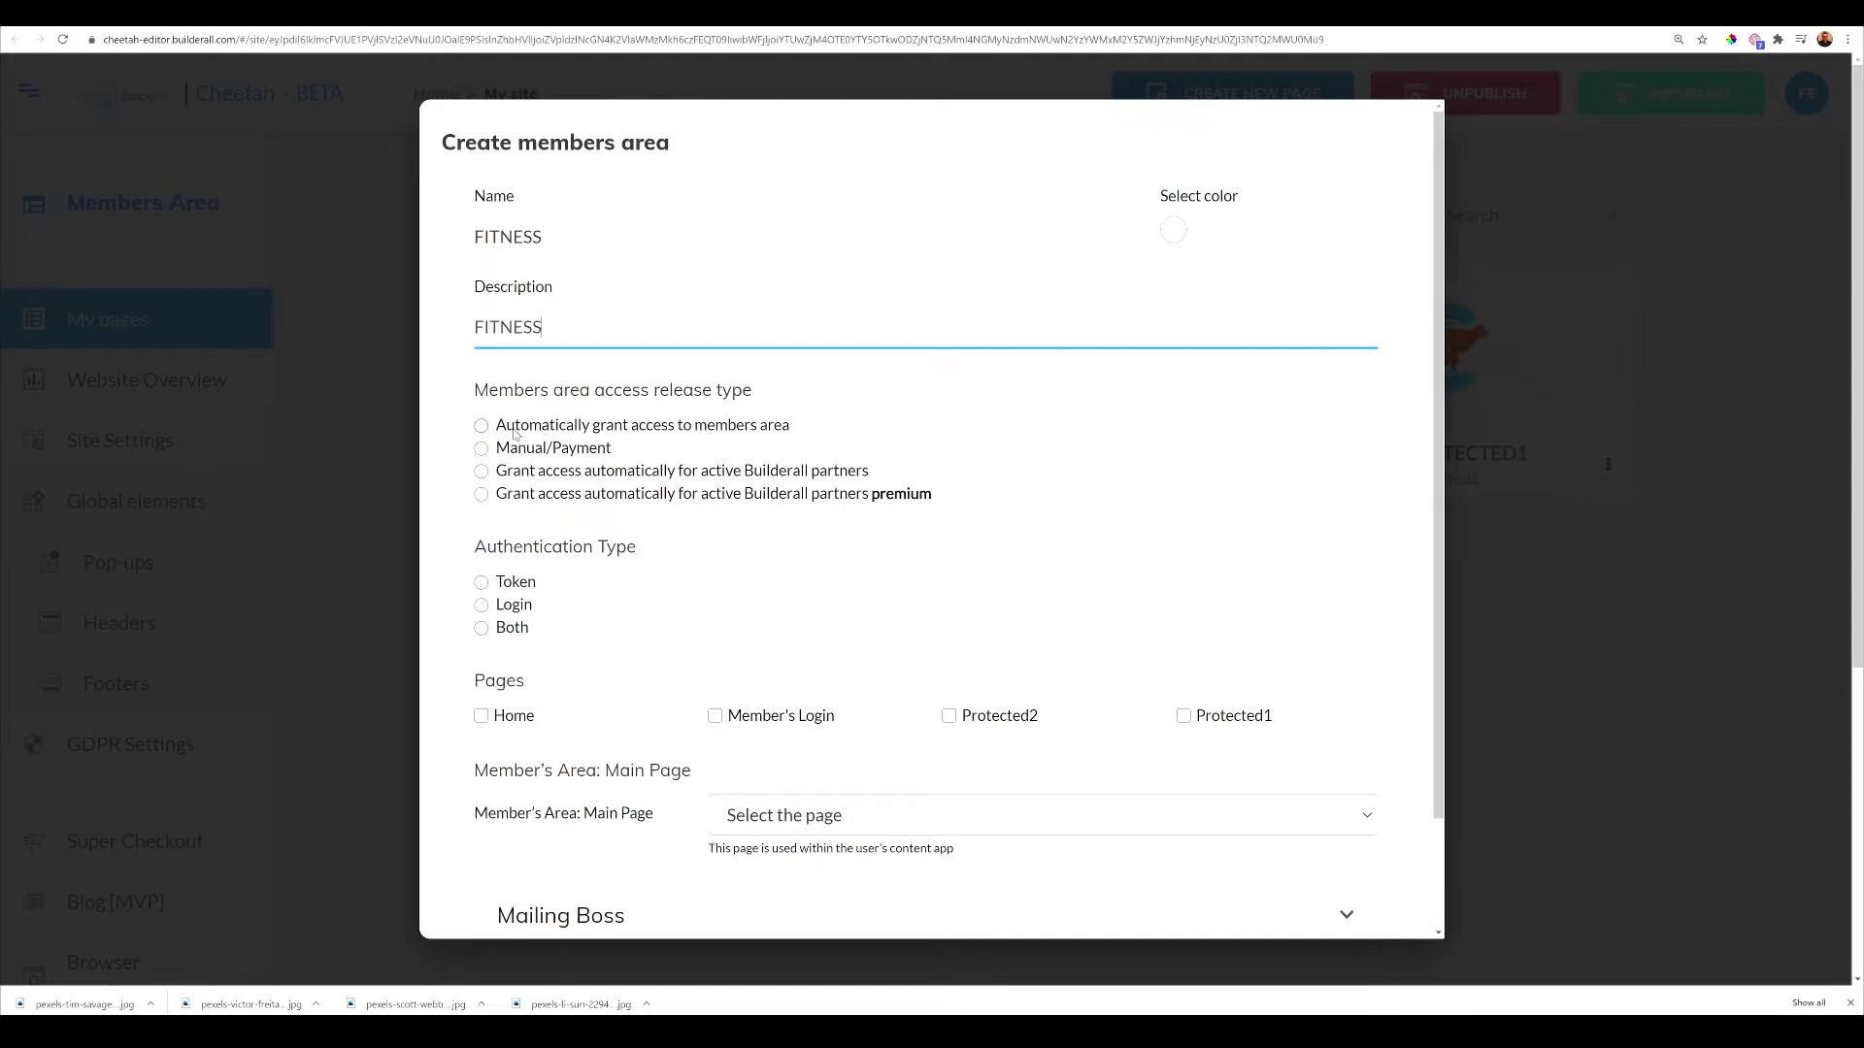
# Grant access automatically, choose black as its colour, and require Login authentication
pyautogui.click(481, 427)
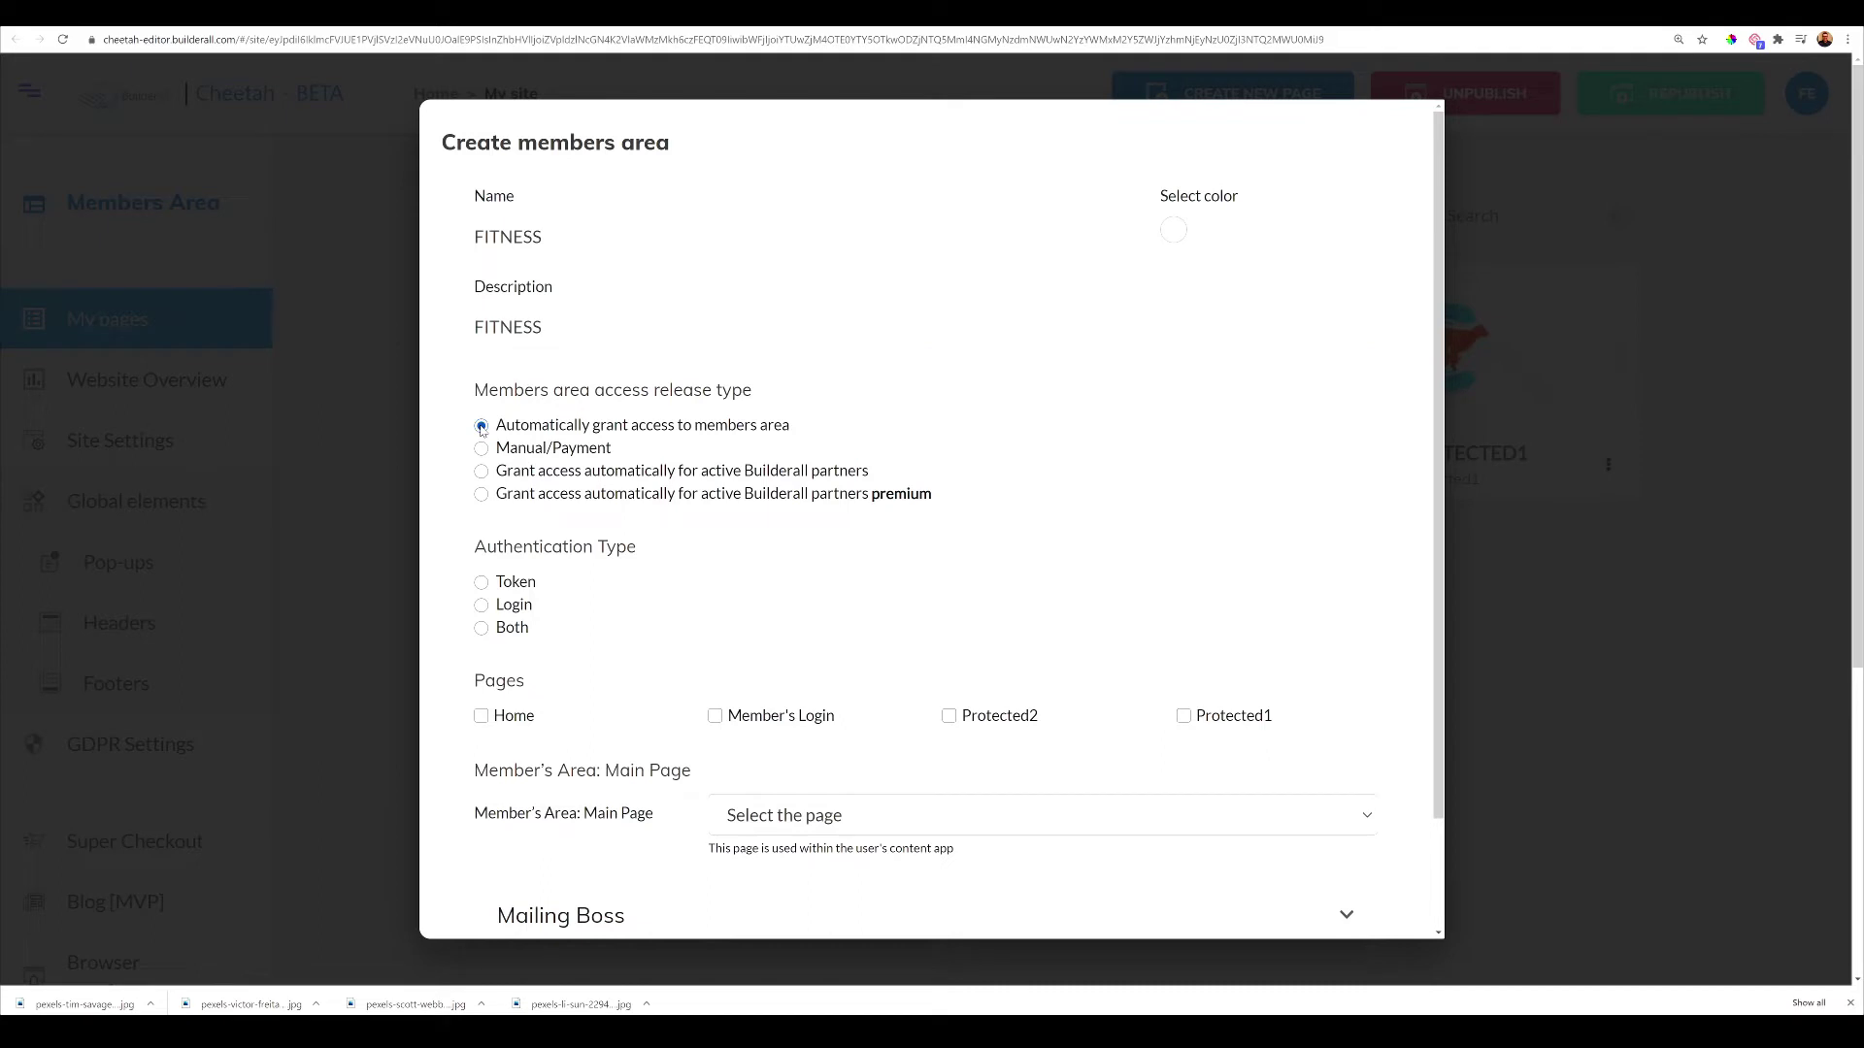
pyautogui.click(1172, 239)
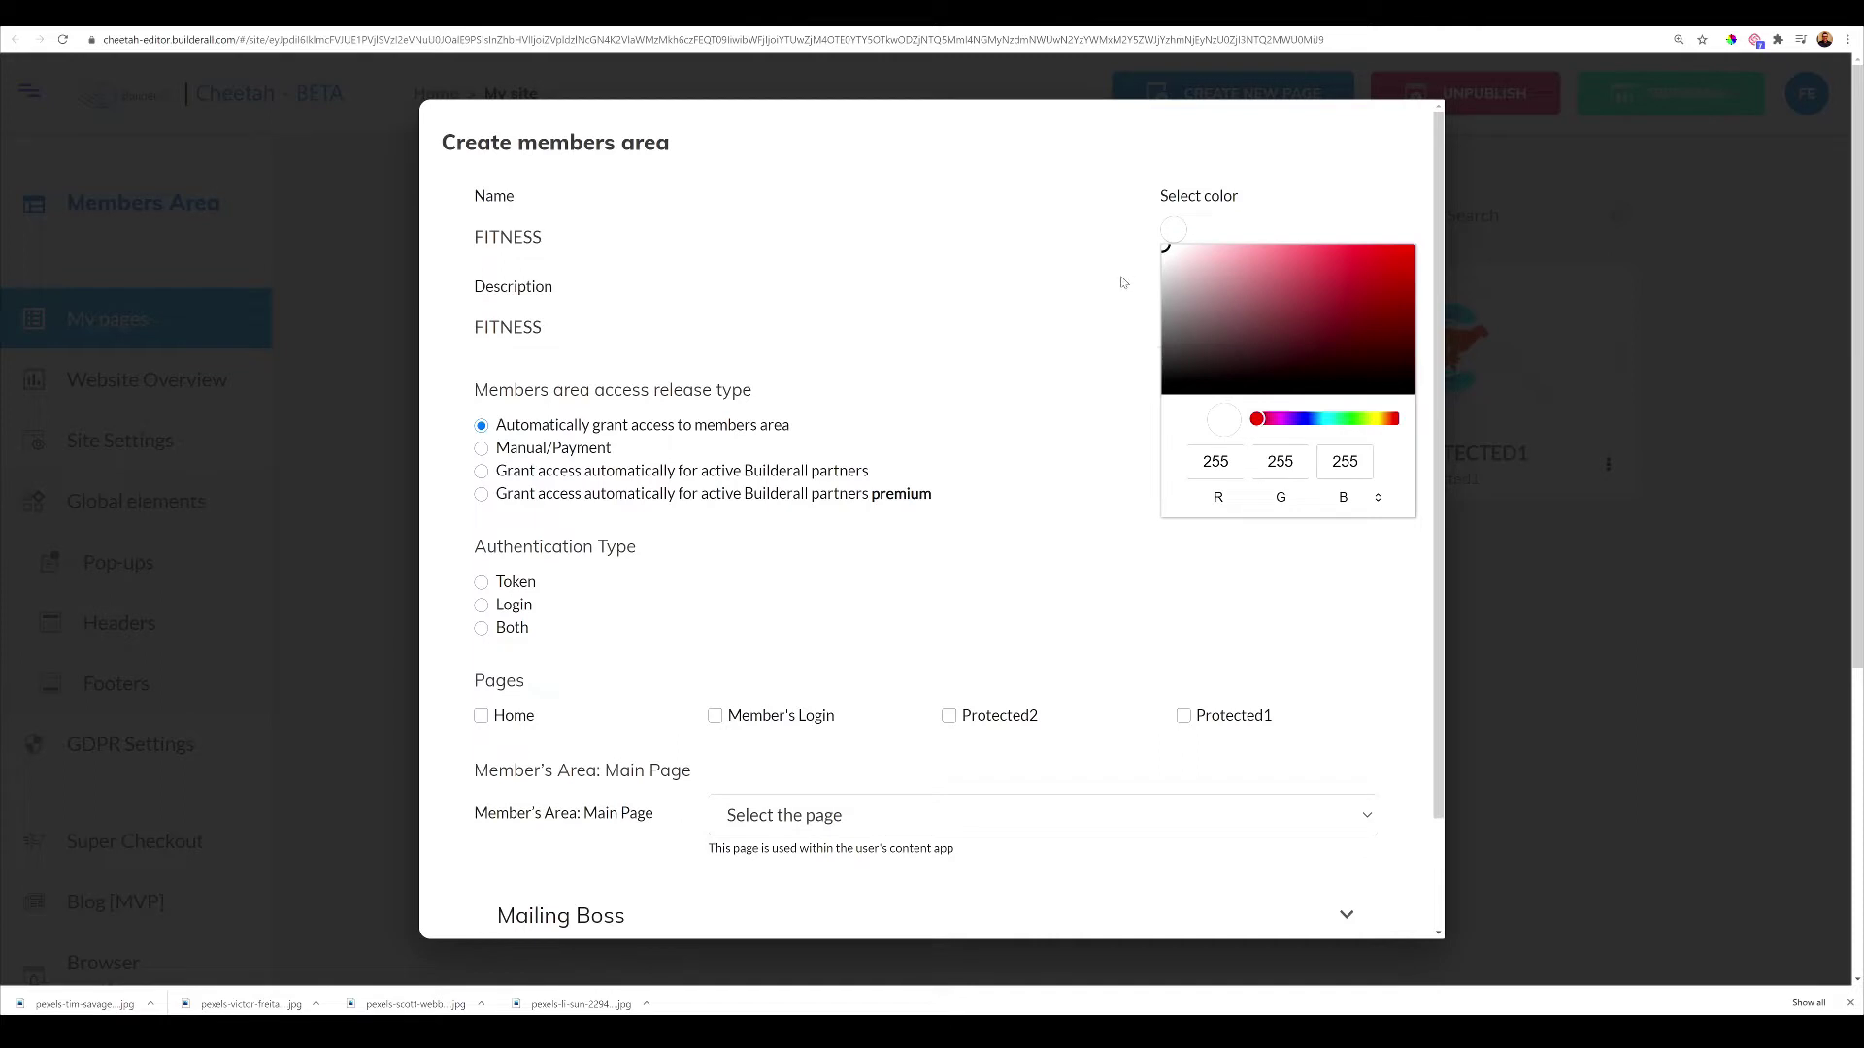
pyautogui.click(1397, 378)
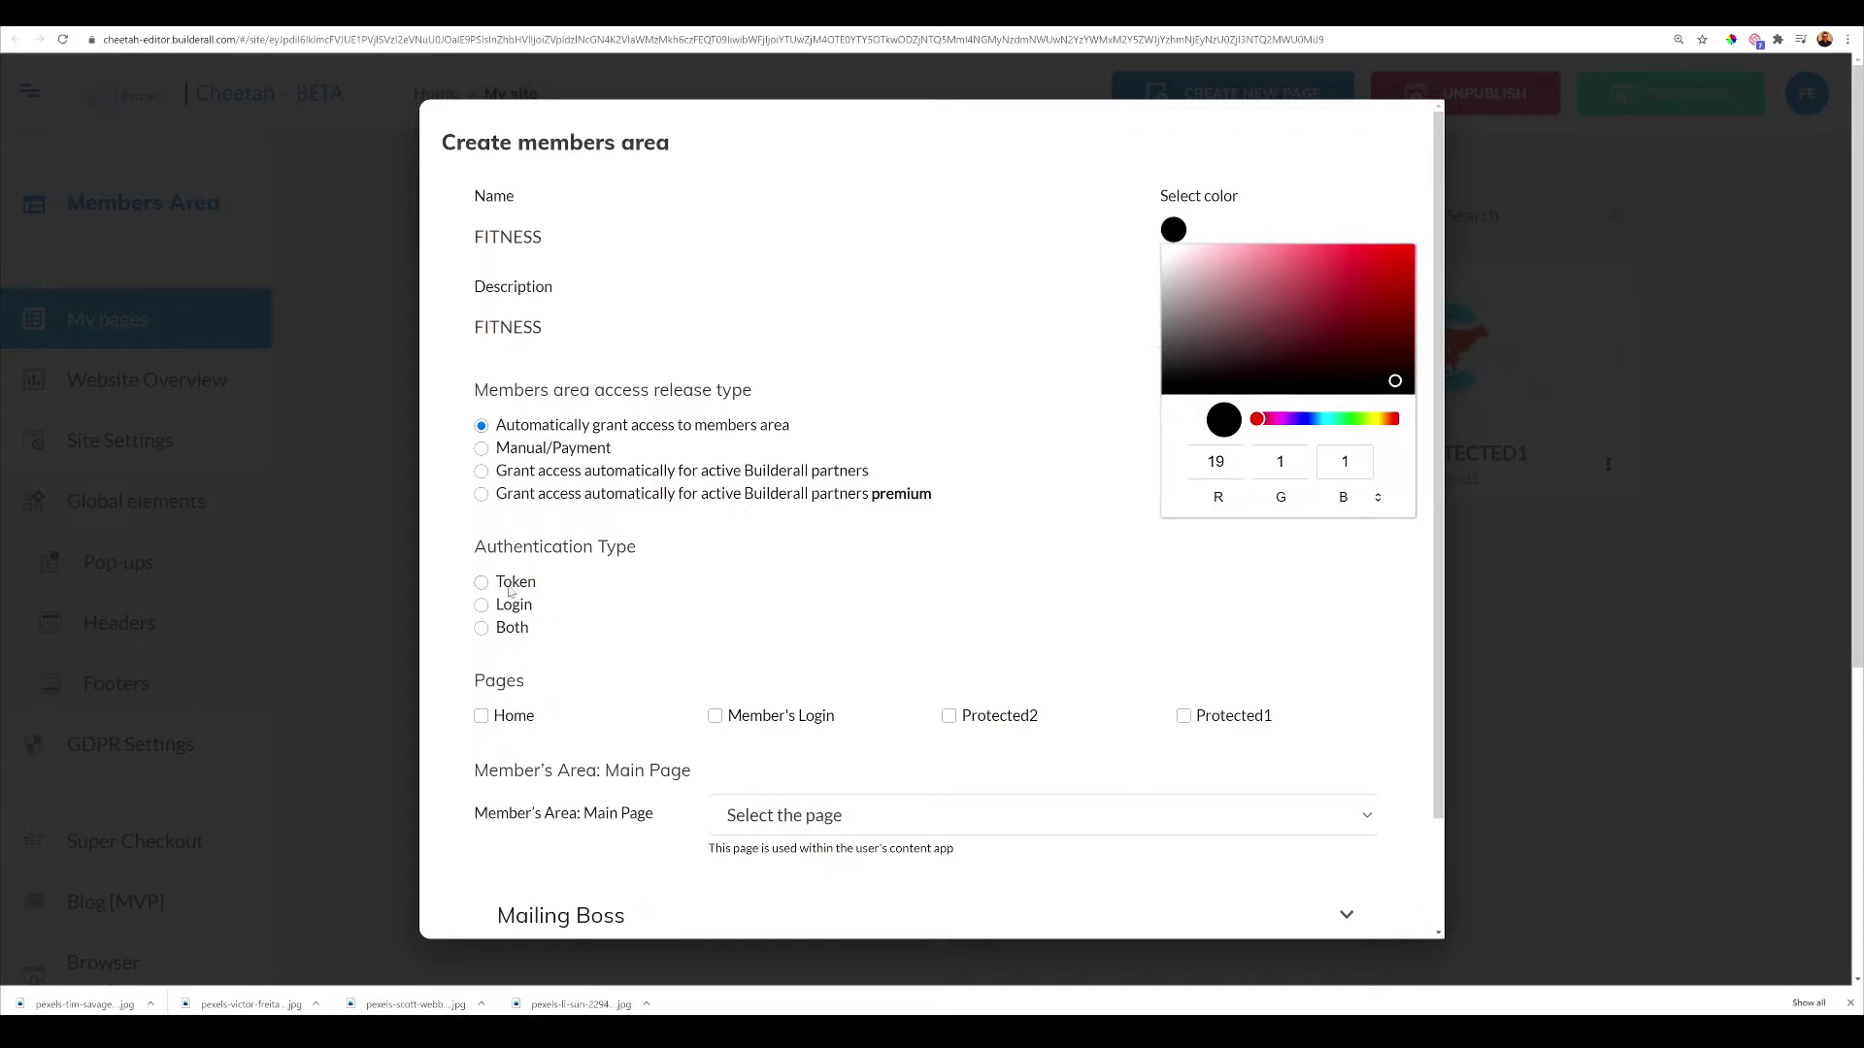
pyautogui.click(481, 605)
pyautogui.scroll(-3, 603, 620)
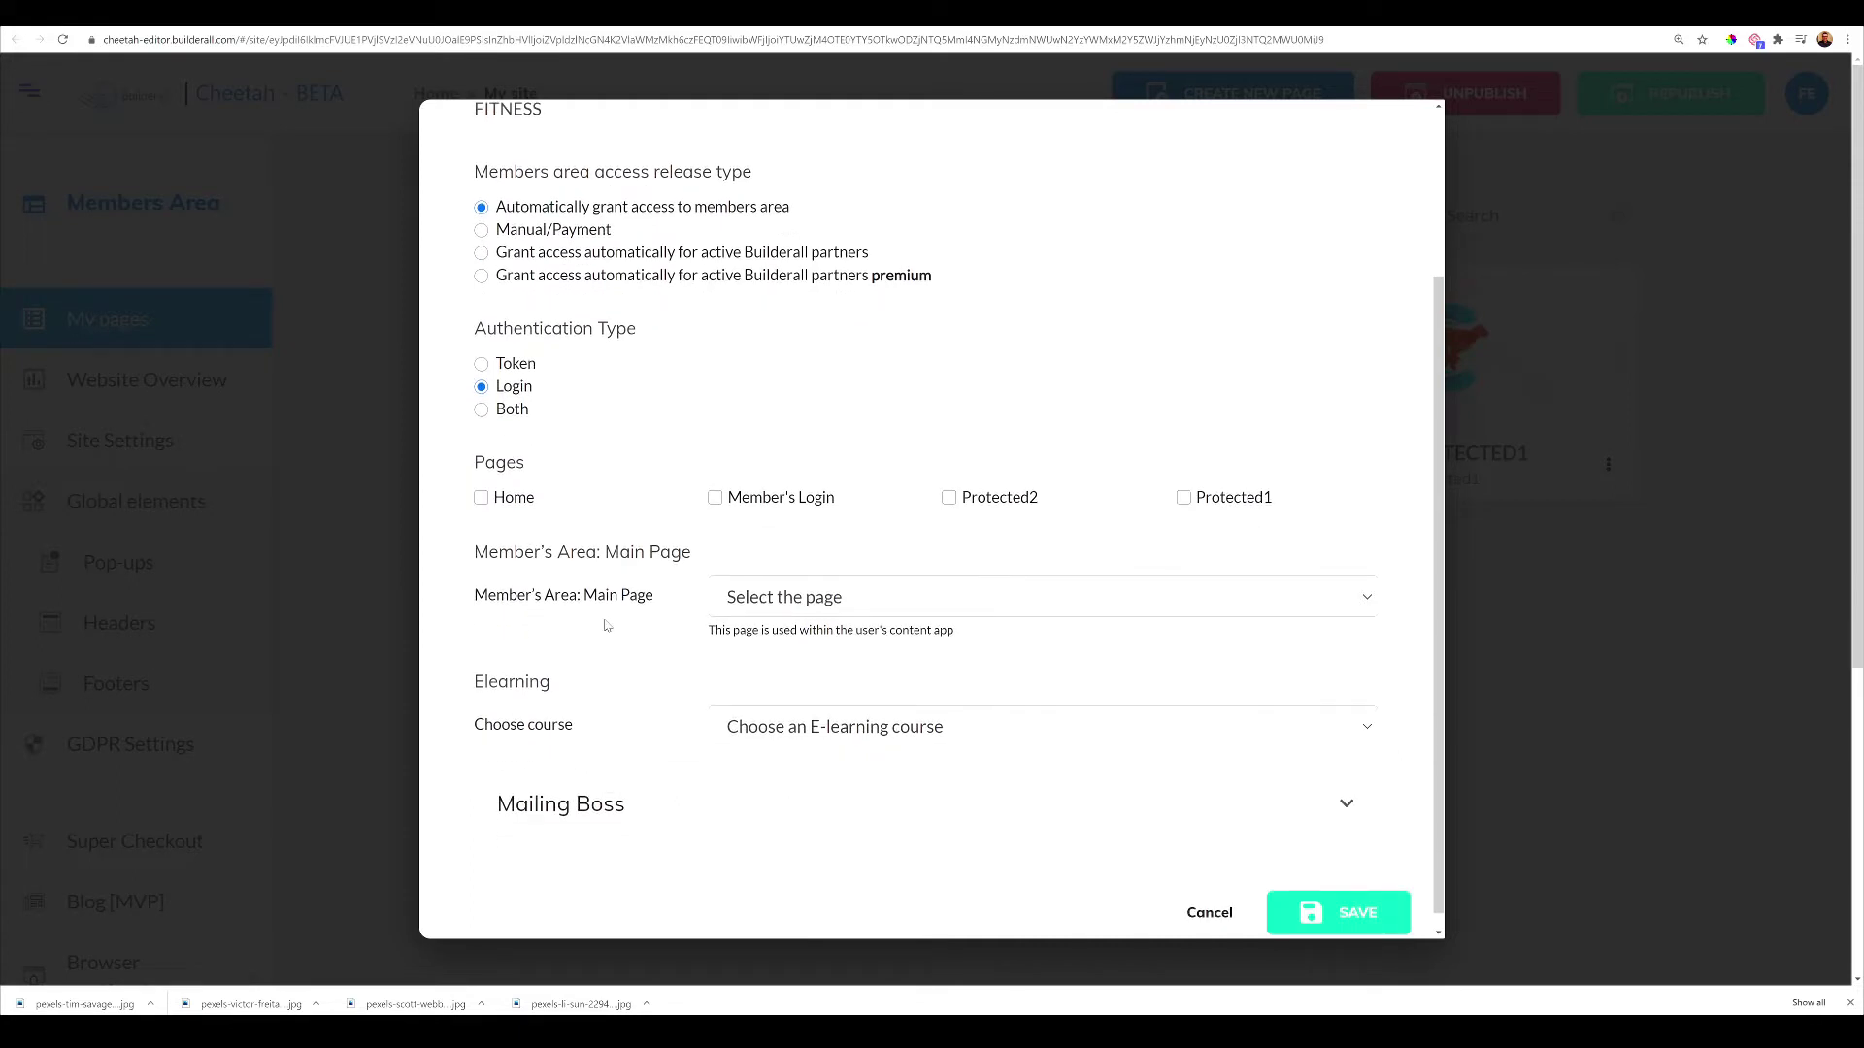
# Protect the Protected2 and Protected1 pages and set Member's Login as the main page
pyautogui.click(952, 500)
pyautogui.click(1183, 499)
pyautogui.click(1169, 601)
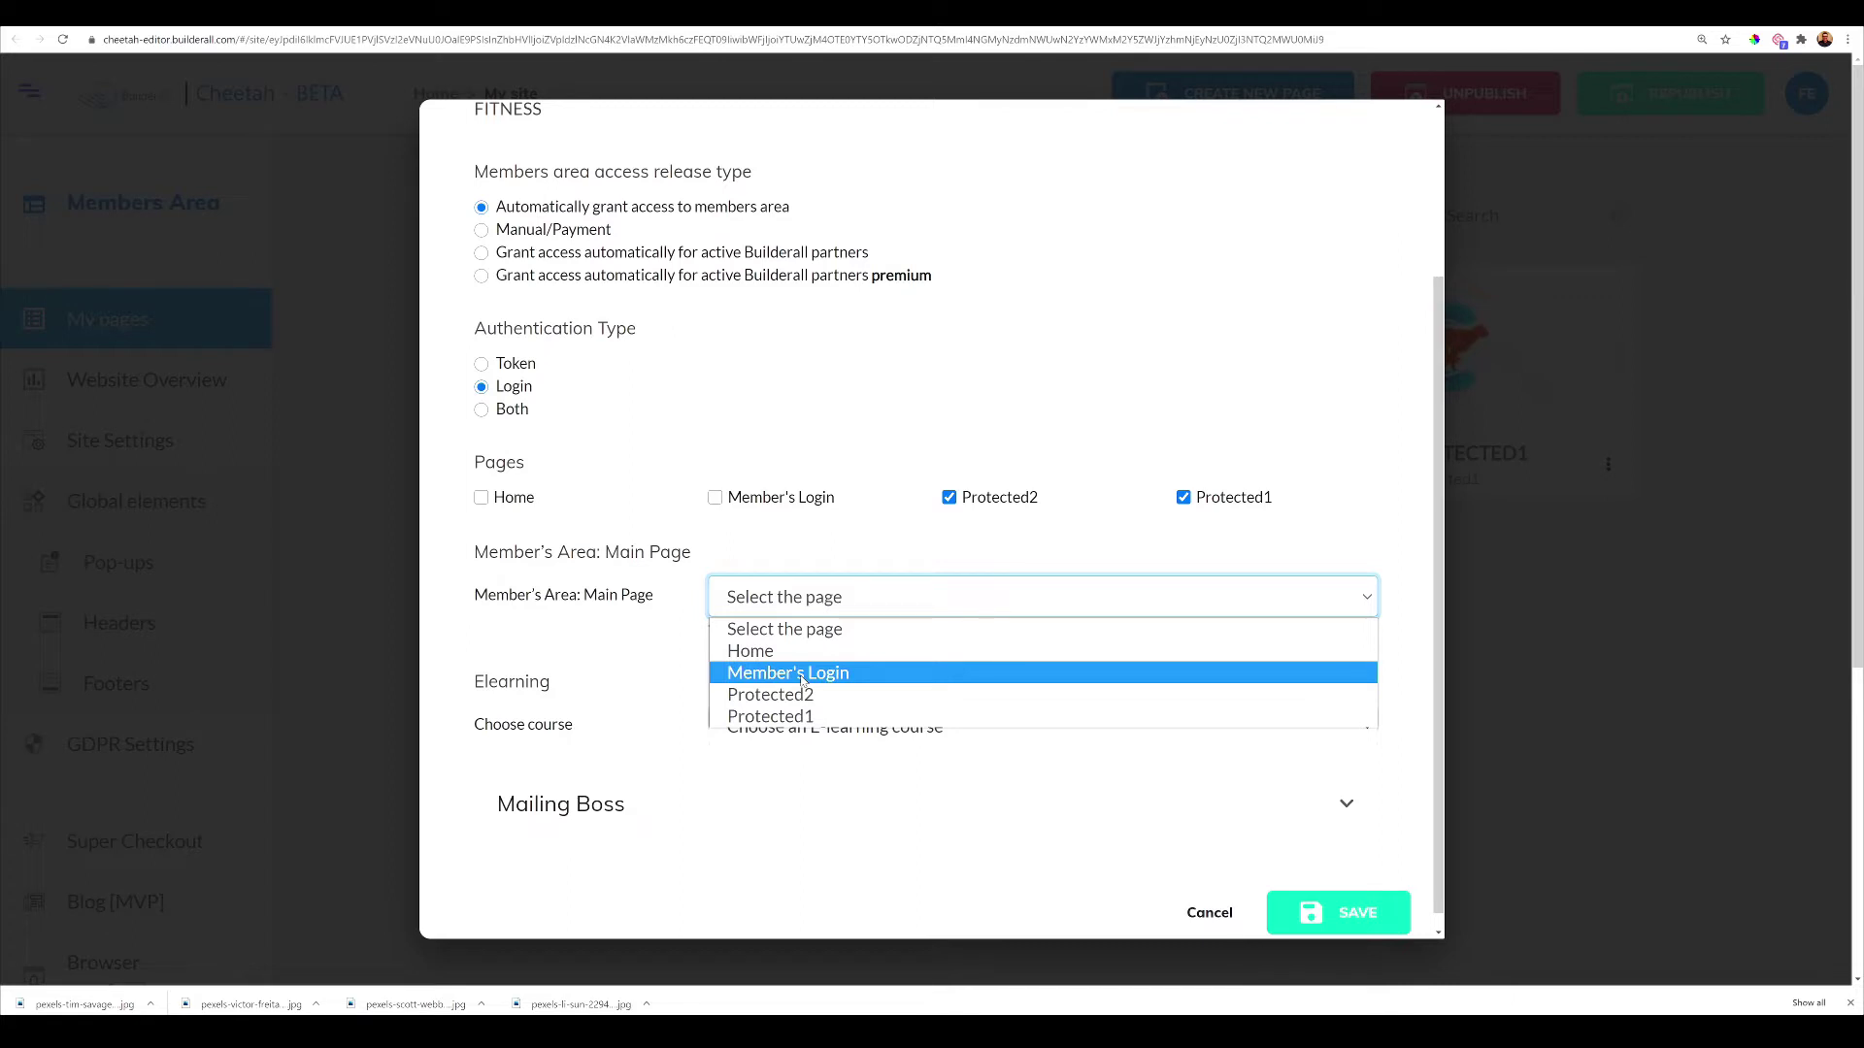
pyautogui.click(803, 684)
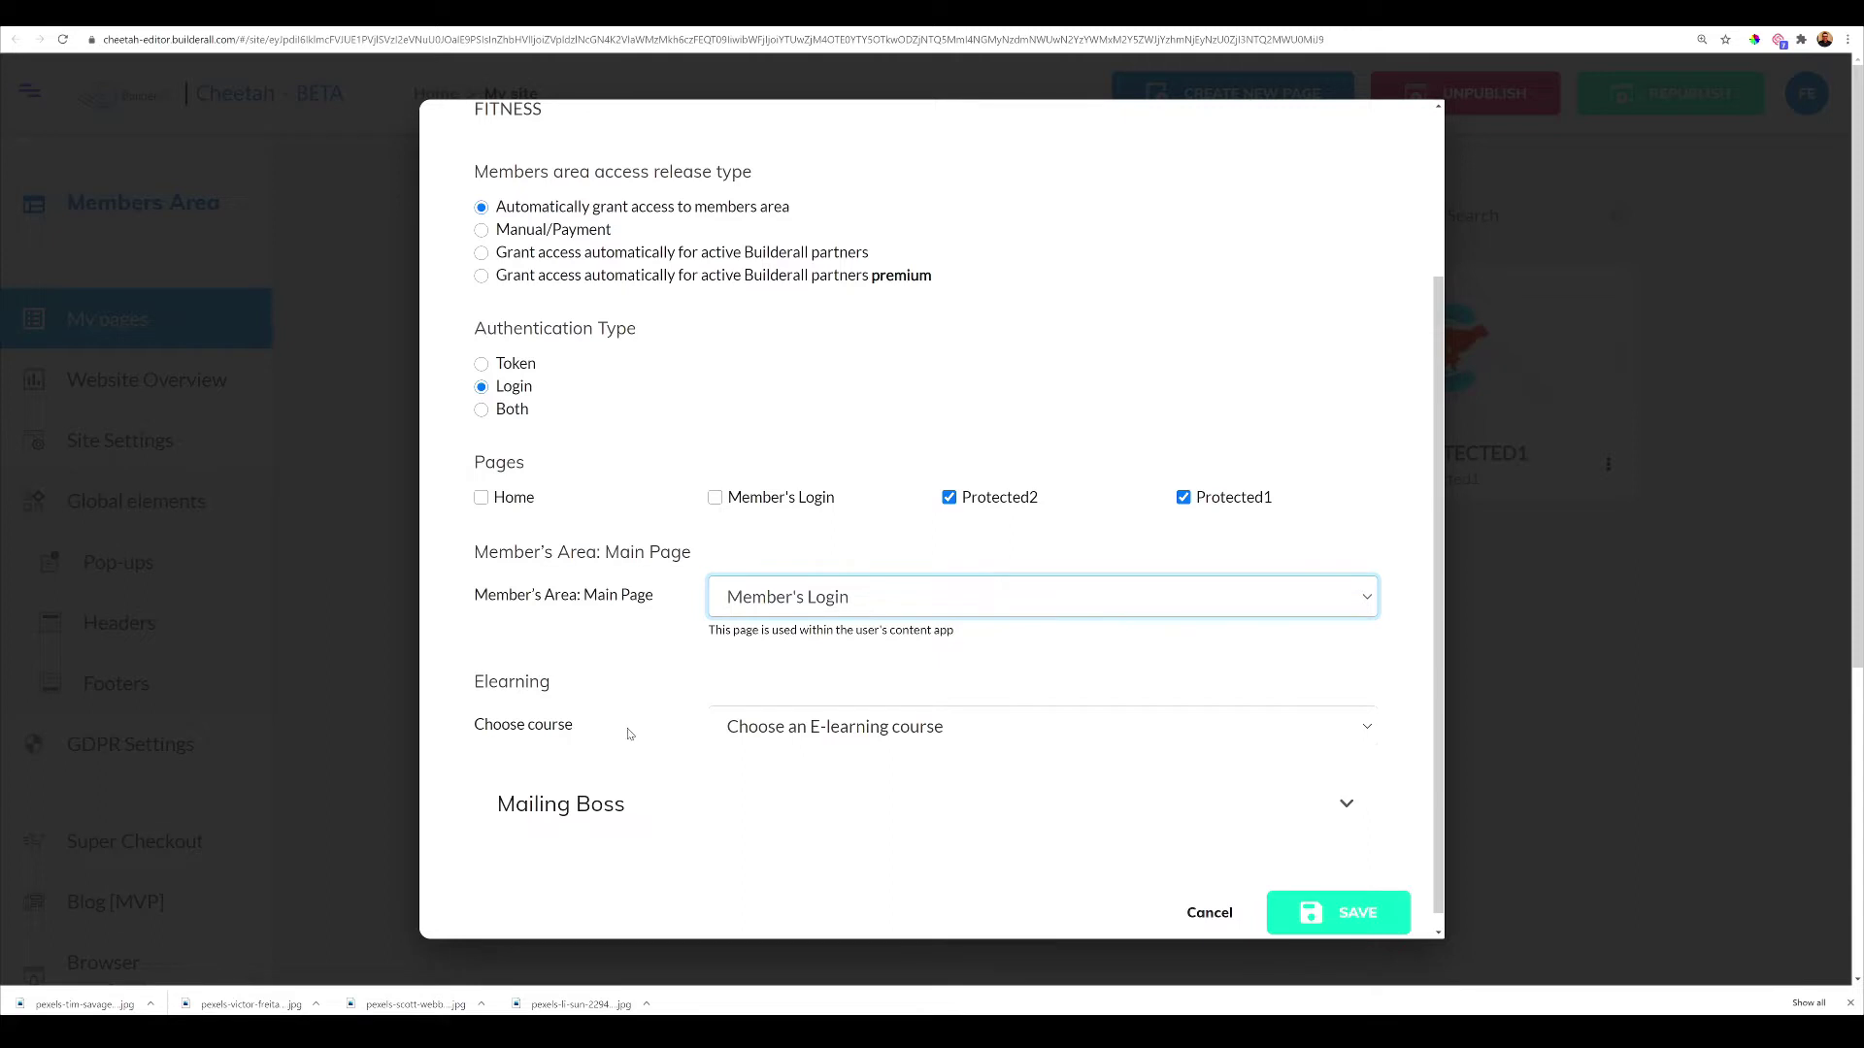
# Leave the e-learning course unset, expand Mailing Boss settings, and save the FITNESS members area
pyautogui.click(847, 736)
pyautogui.click(692, 733)
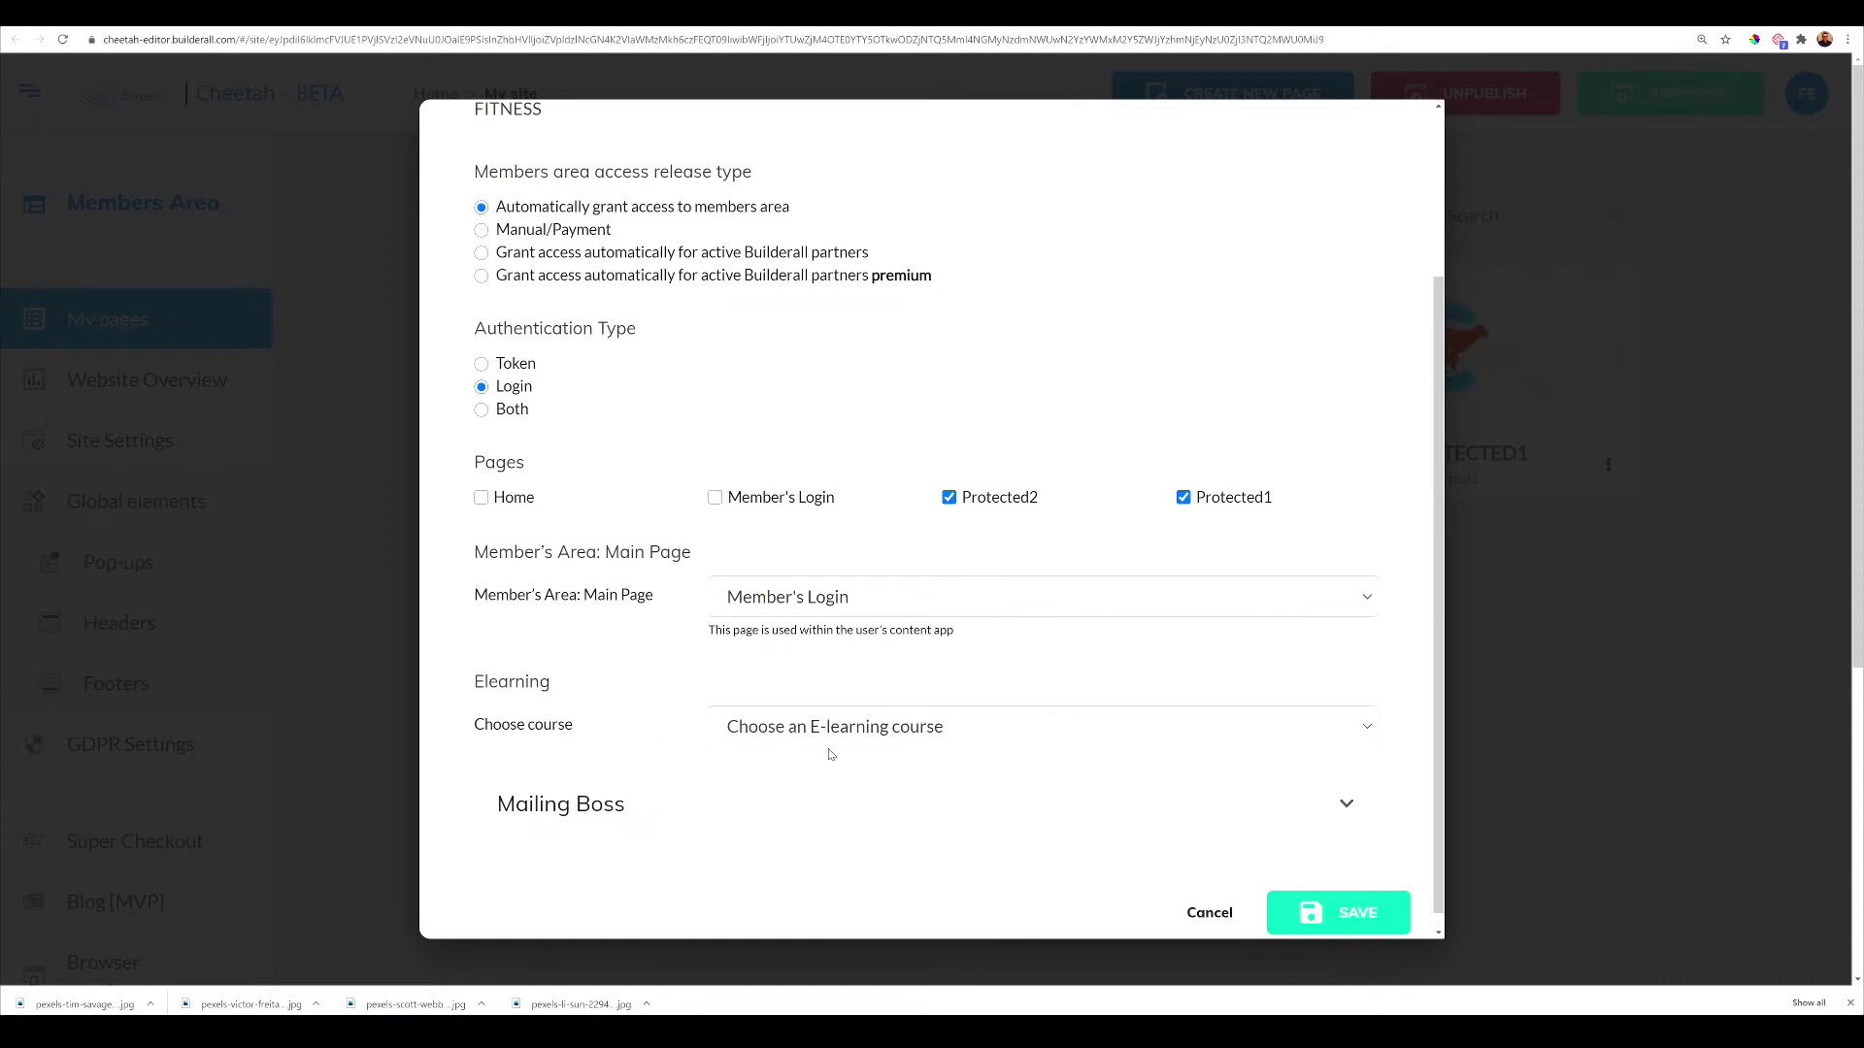
pyautogui.scroll(-1, 906, 757)
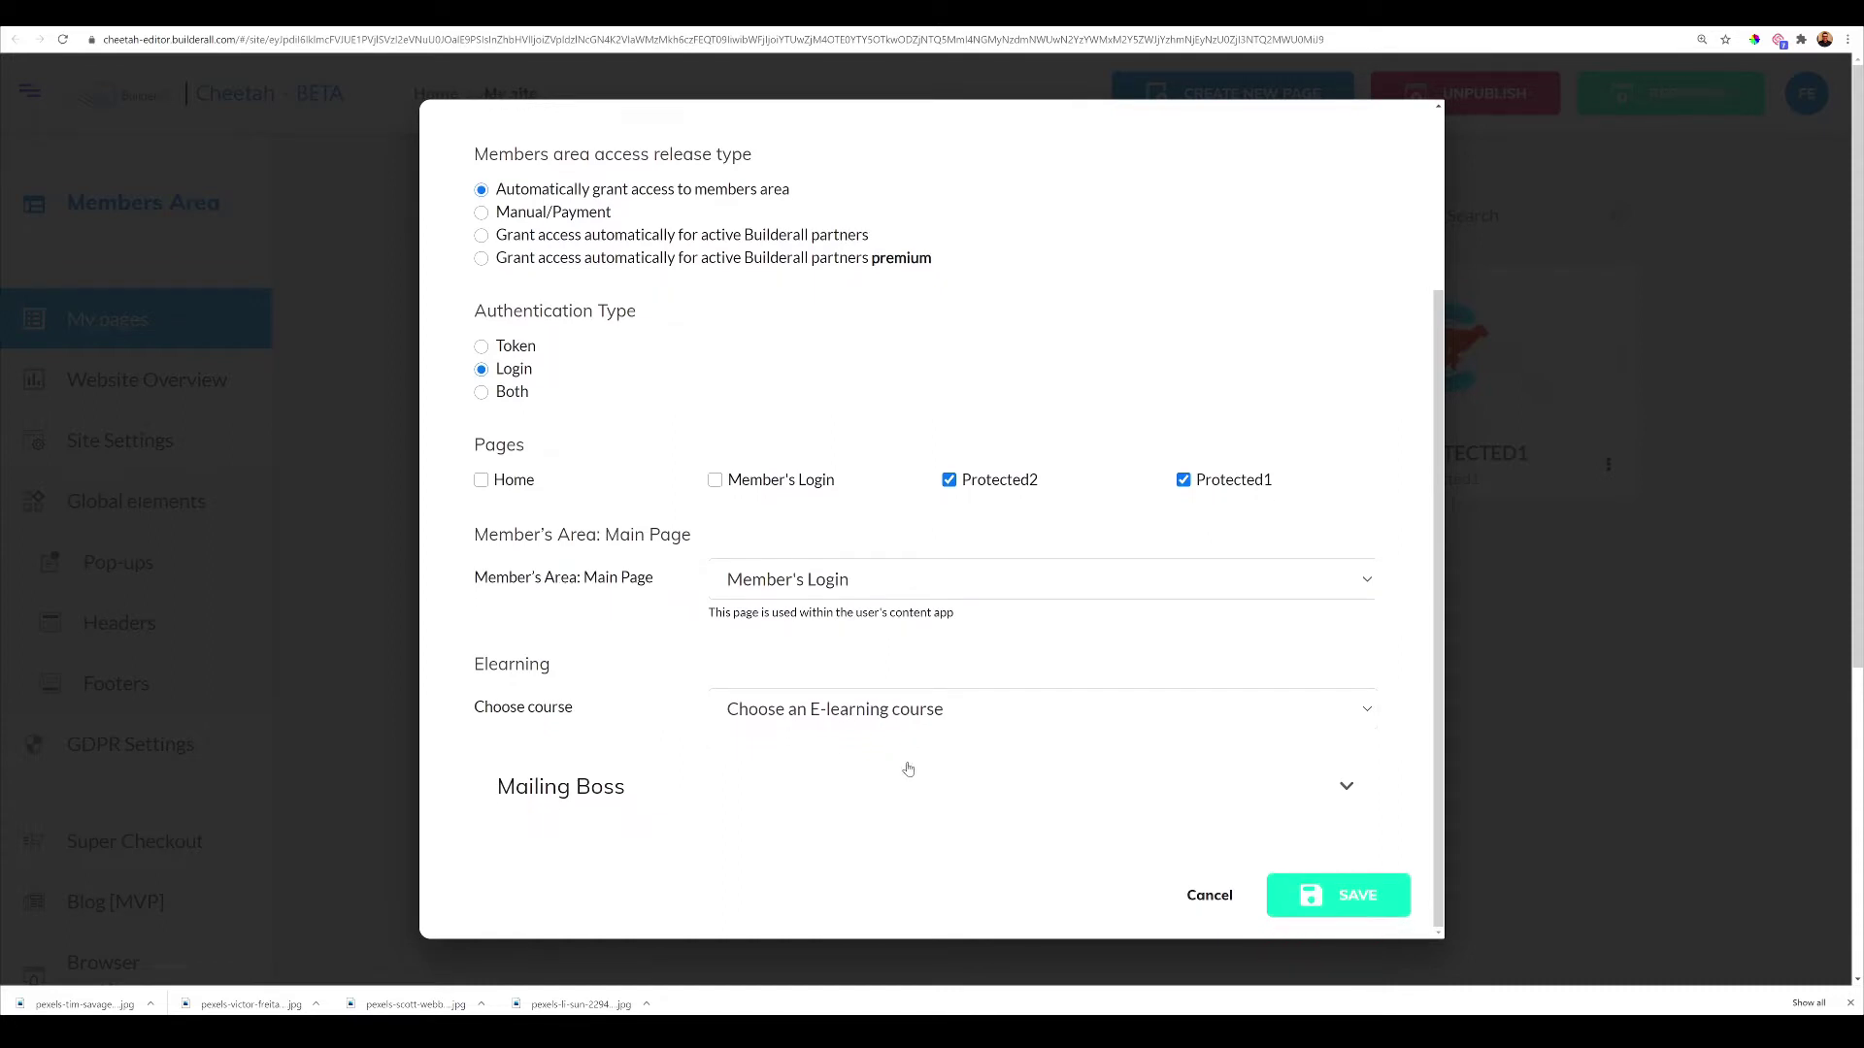
pyautogui.click(1289, 794)
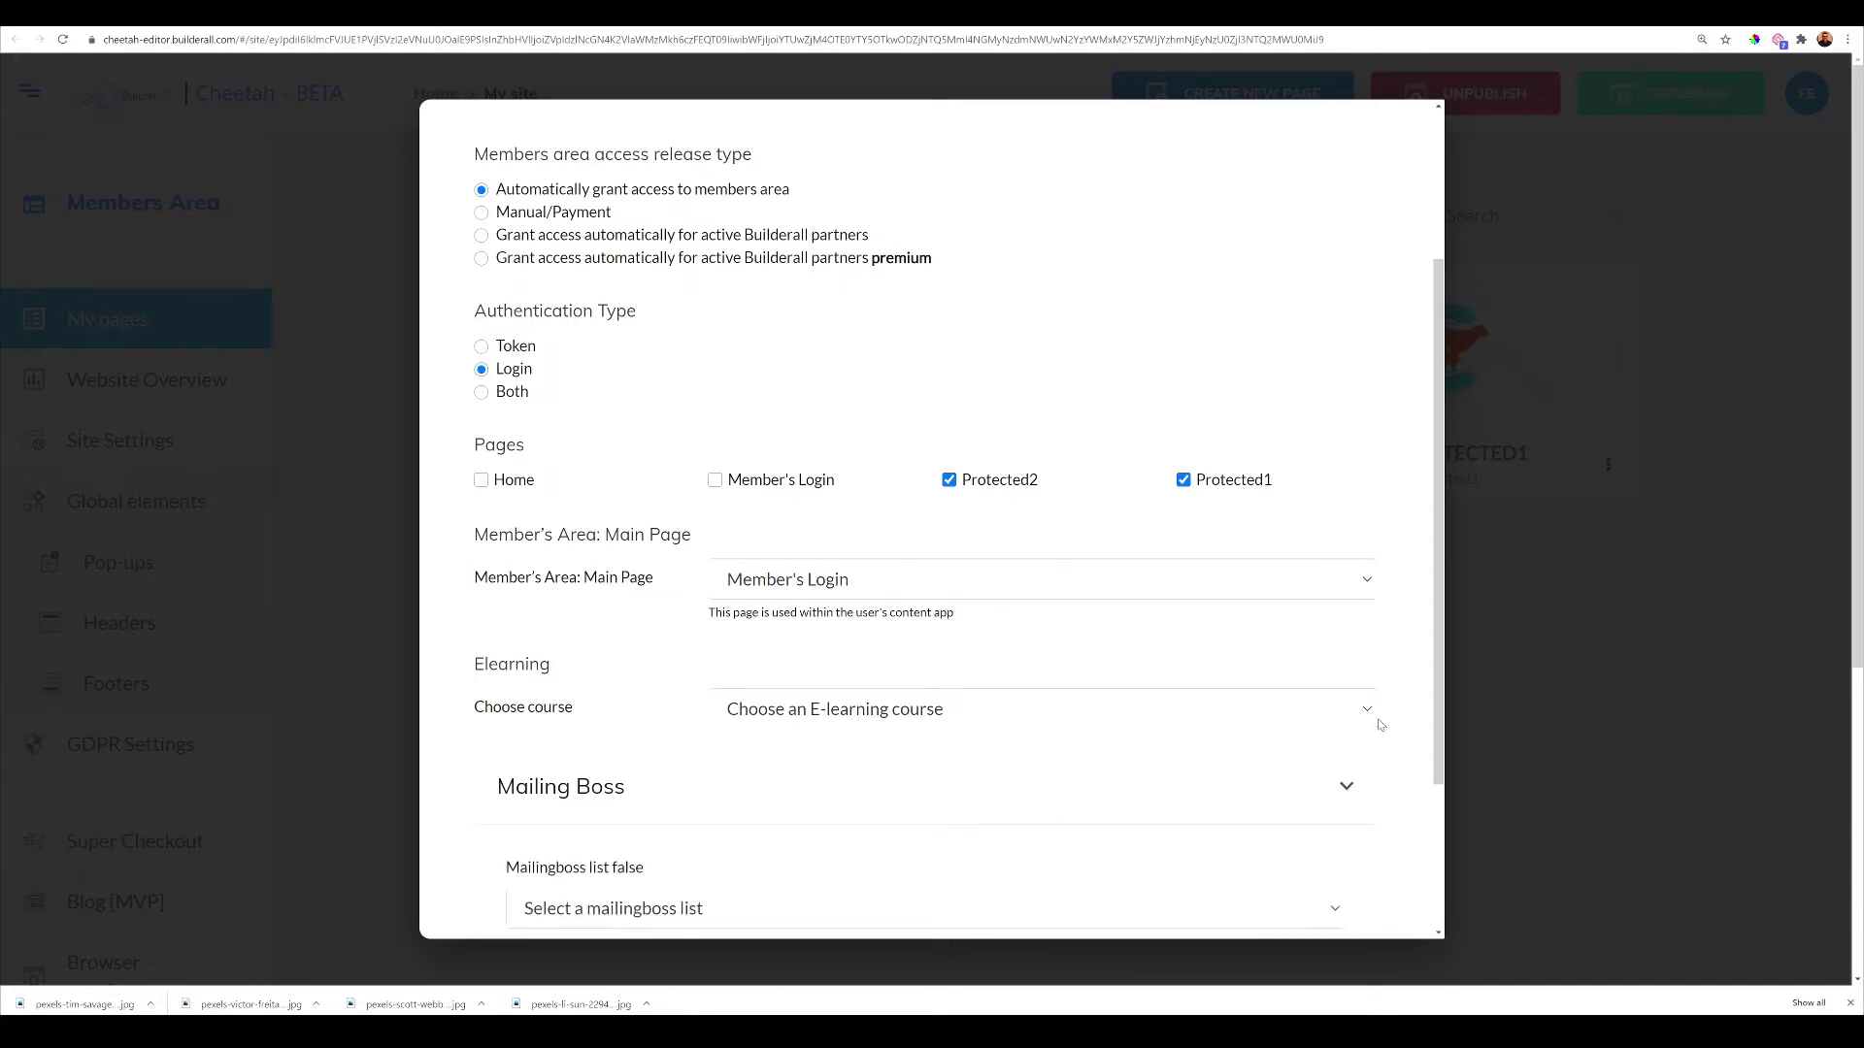
pyautogui.moveTo(1444, 721); pyautogui.dragTo(1441, 909)
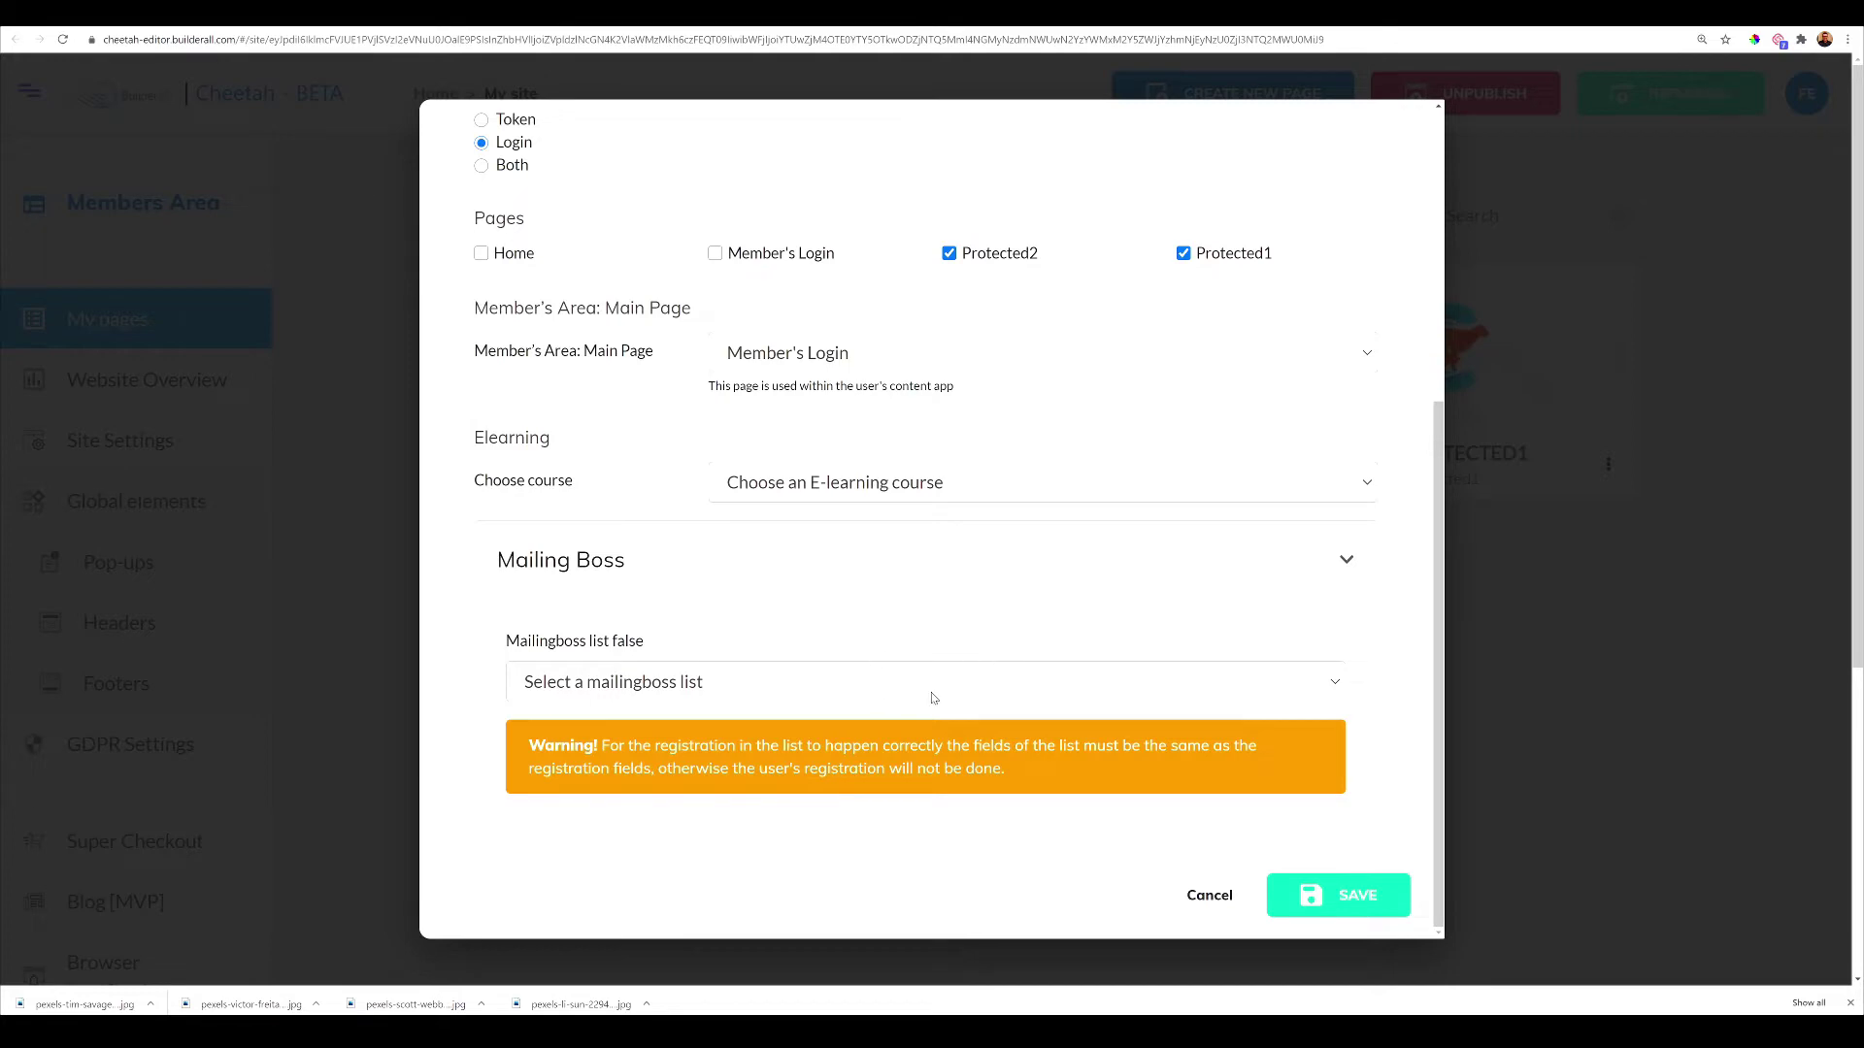
pyautogui.click(1364, 908)
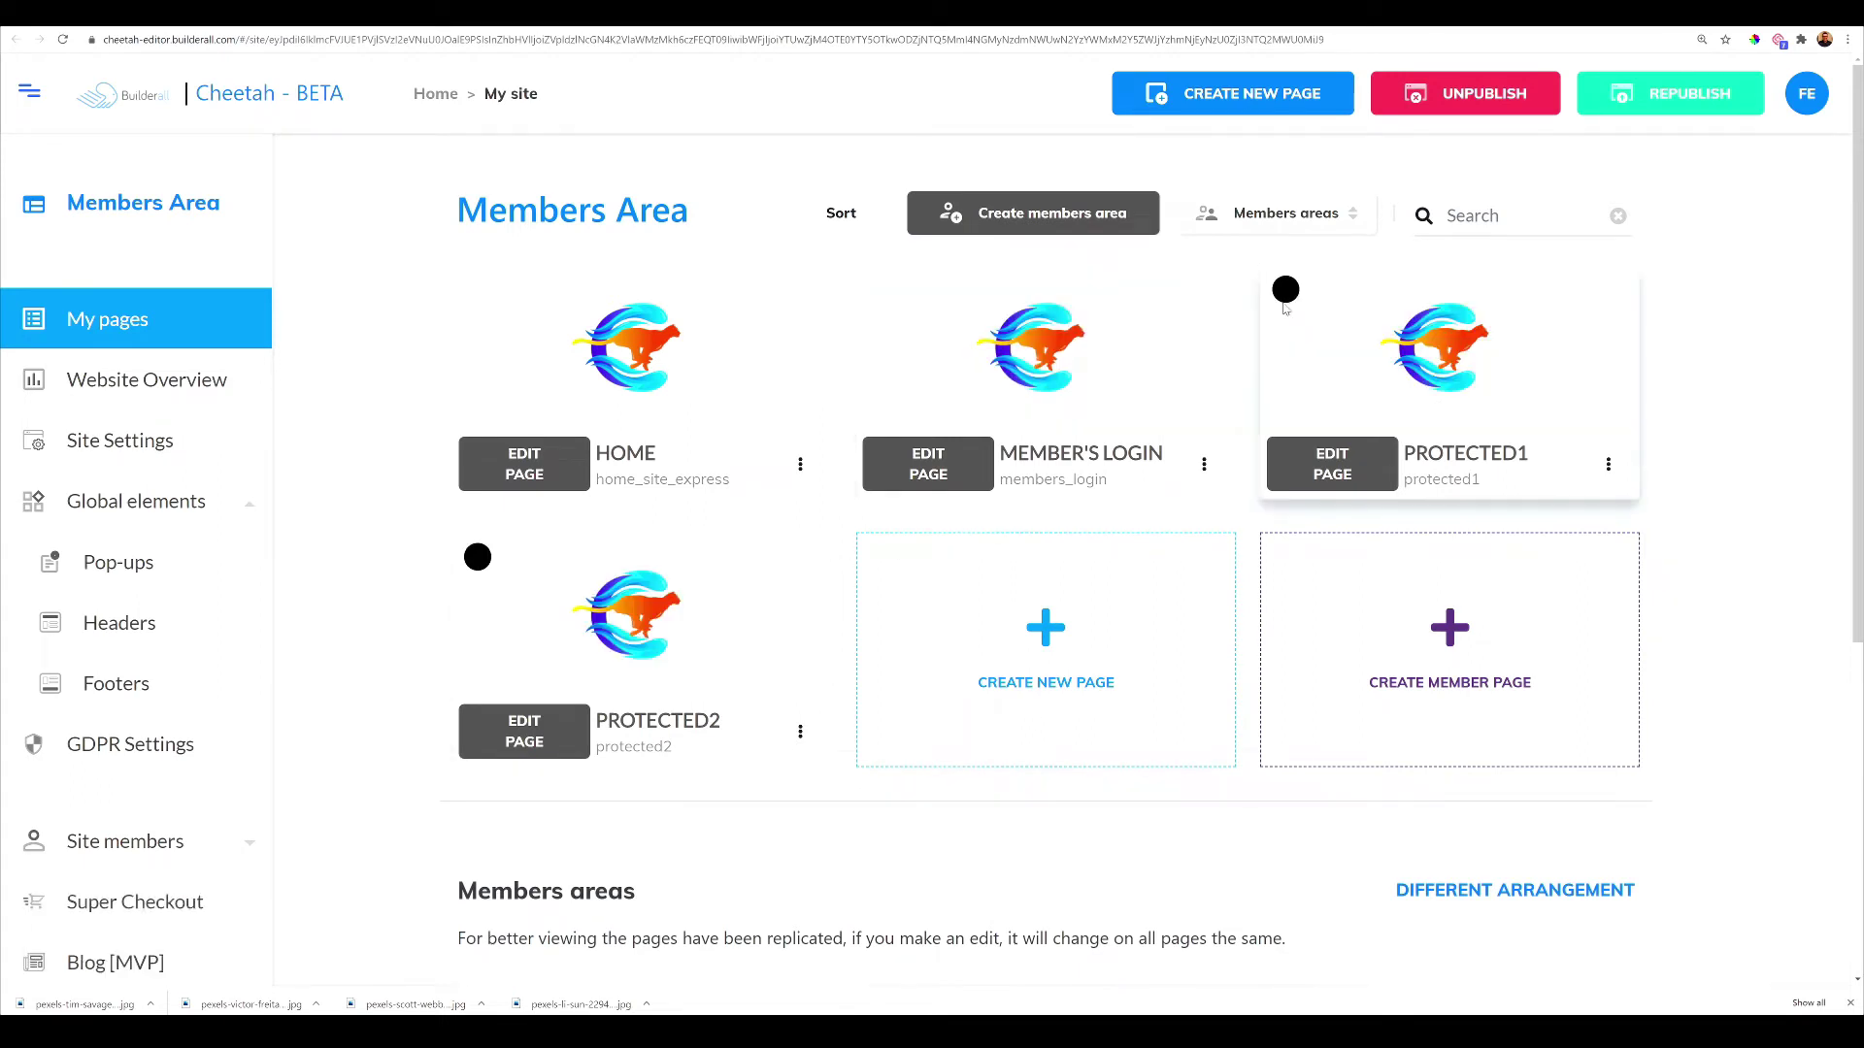
# Expand Site members in the sidebar to reveal Members, Member area form and Automatic emails
pyautogui.moveTo(1286, 293)
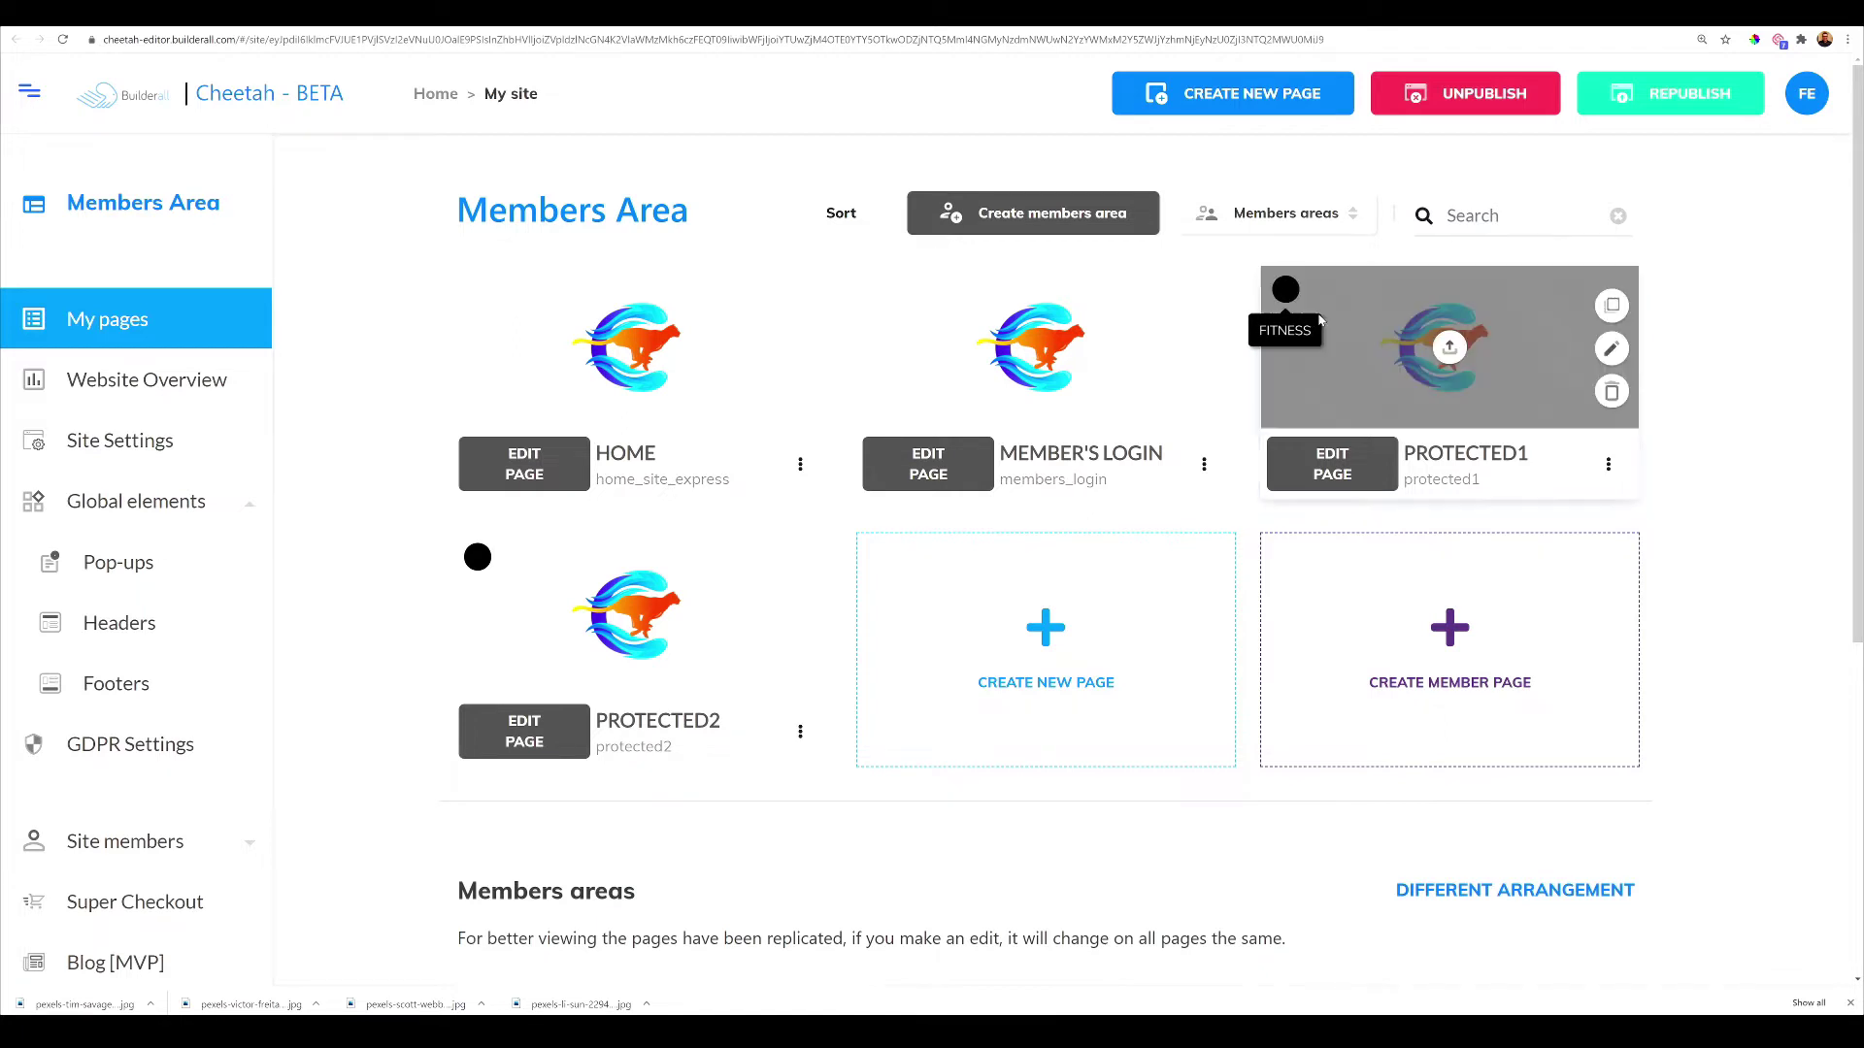
pyautogui.moveTo(1326, 329)
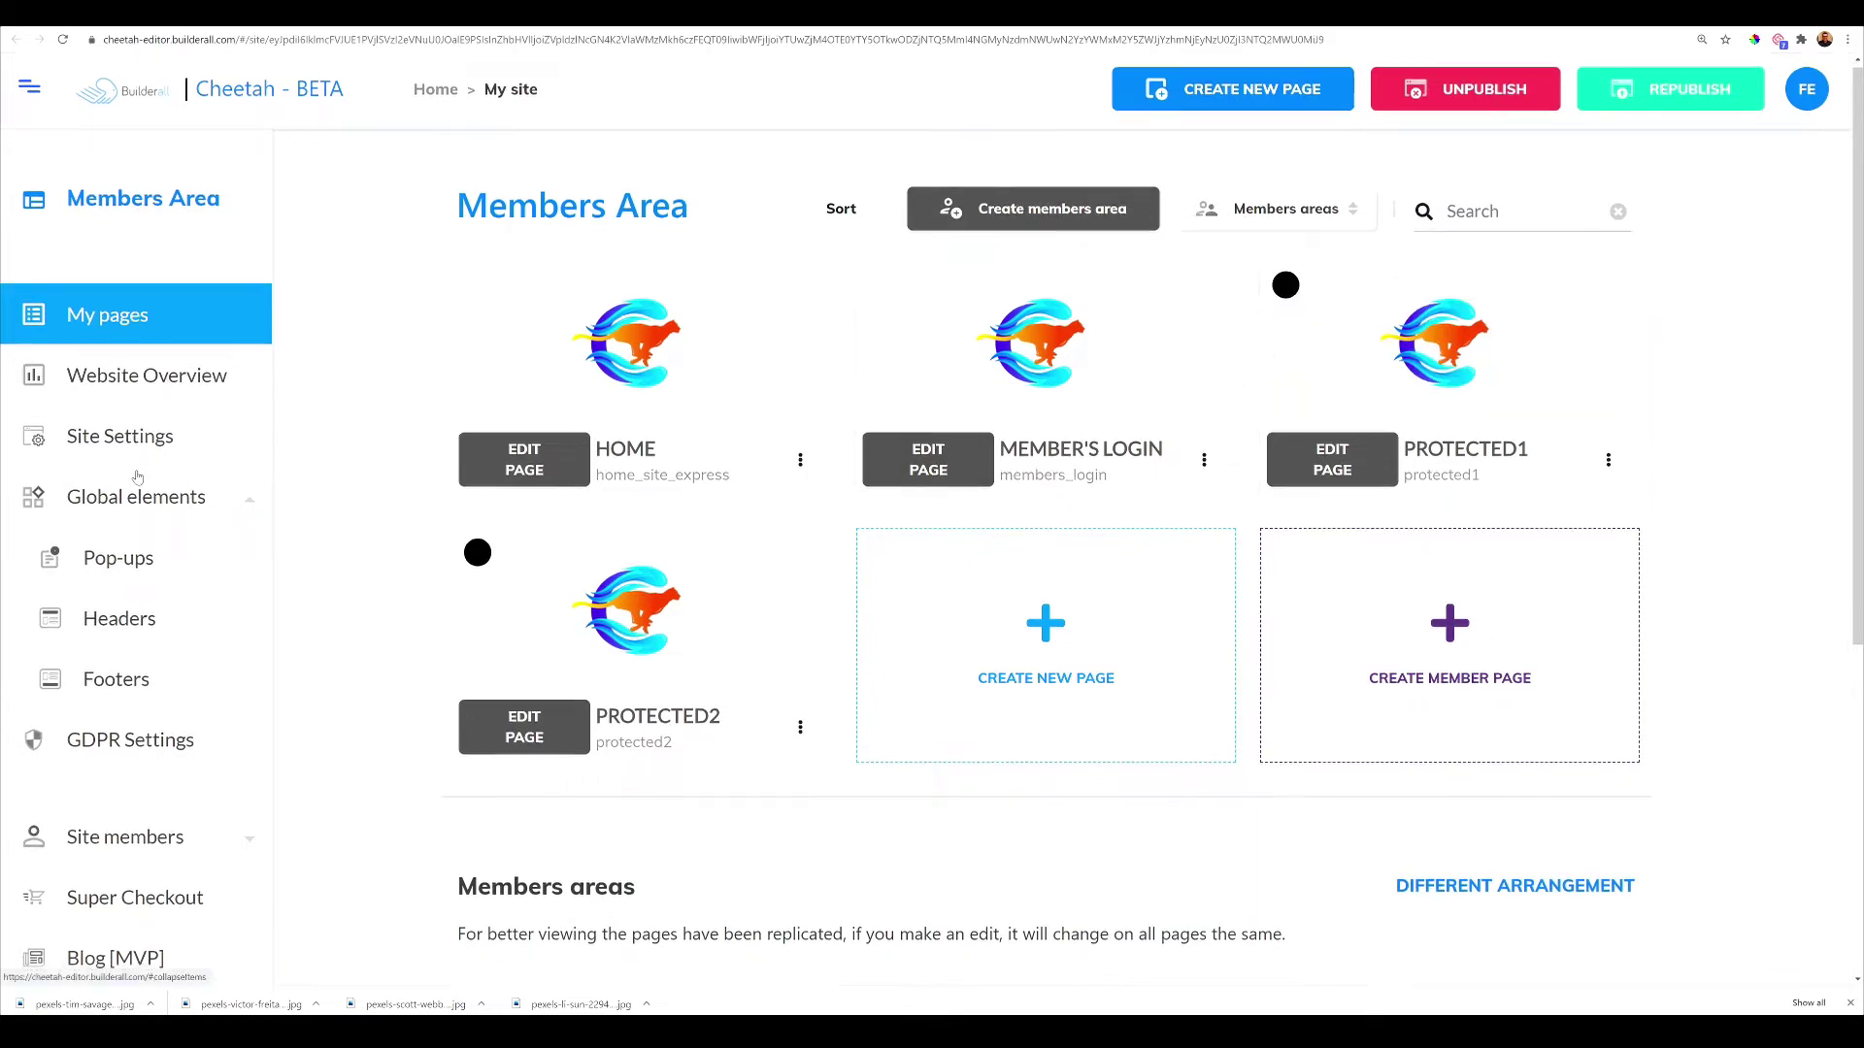
pyautogui.scroll(-3, 188, 497)
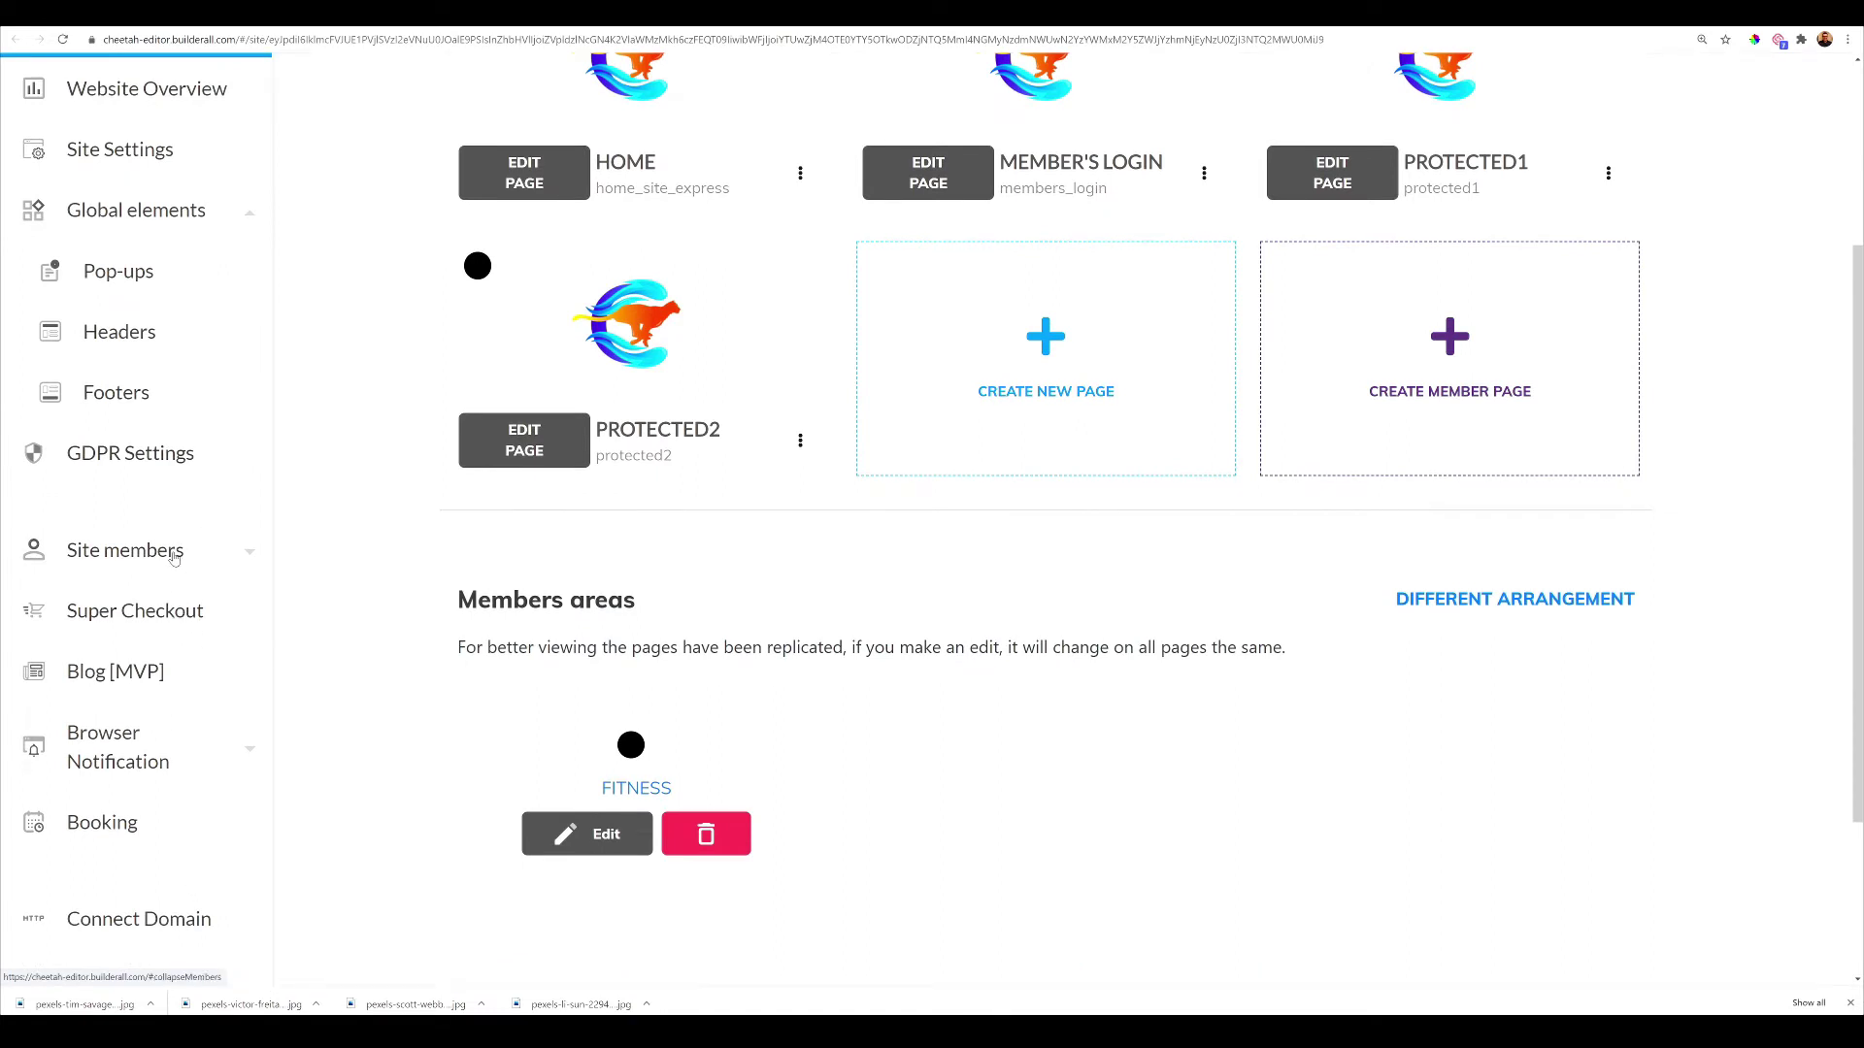
pyautogui.click(174, 556)
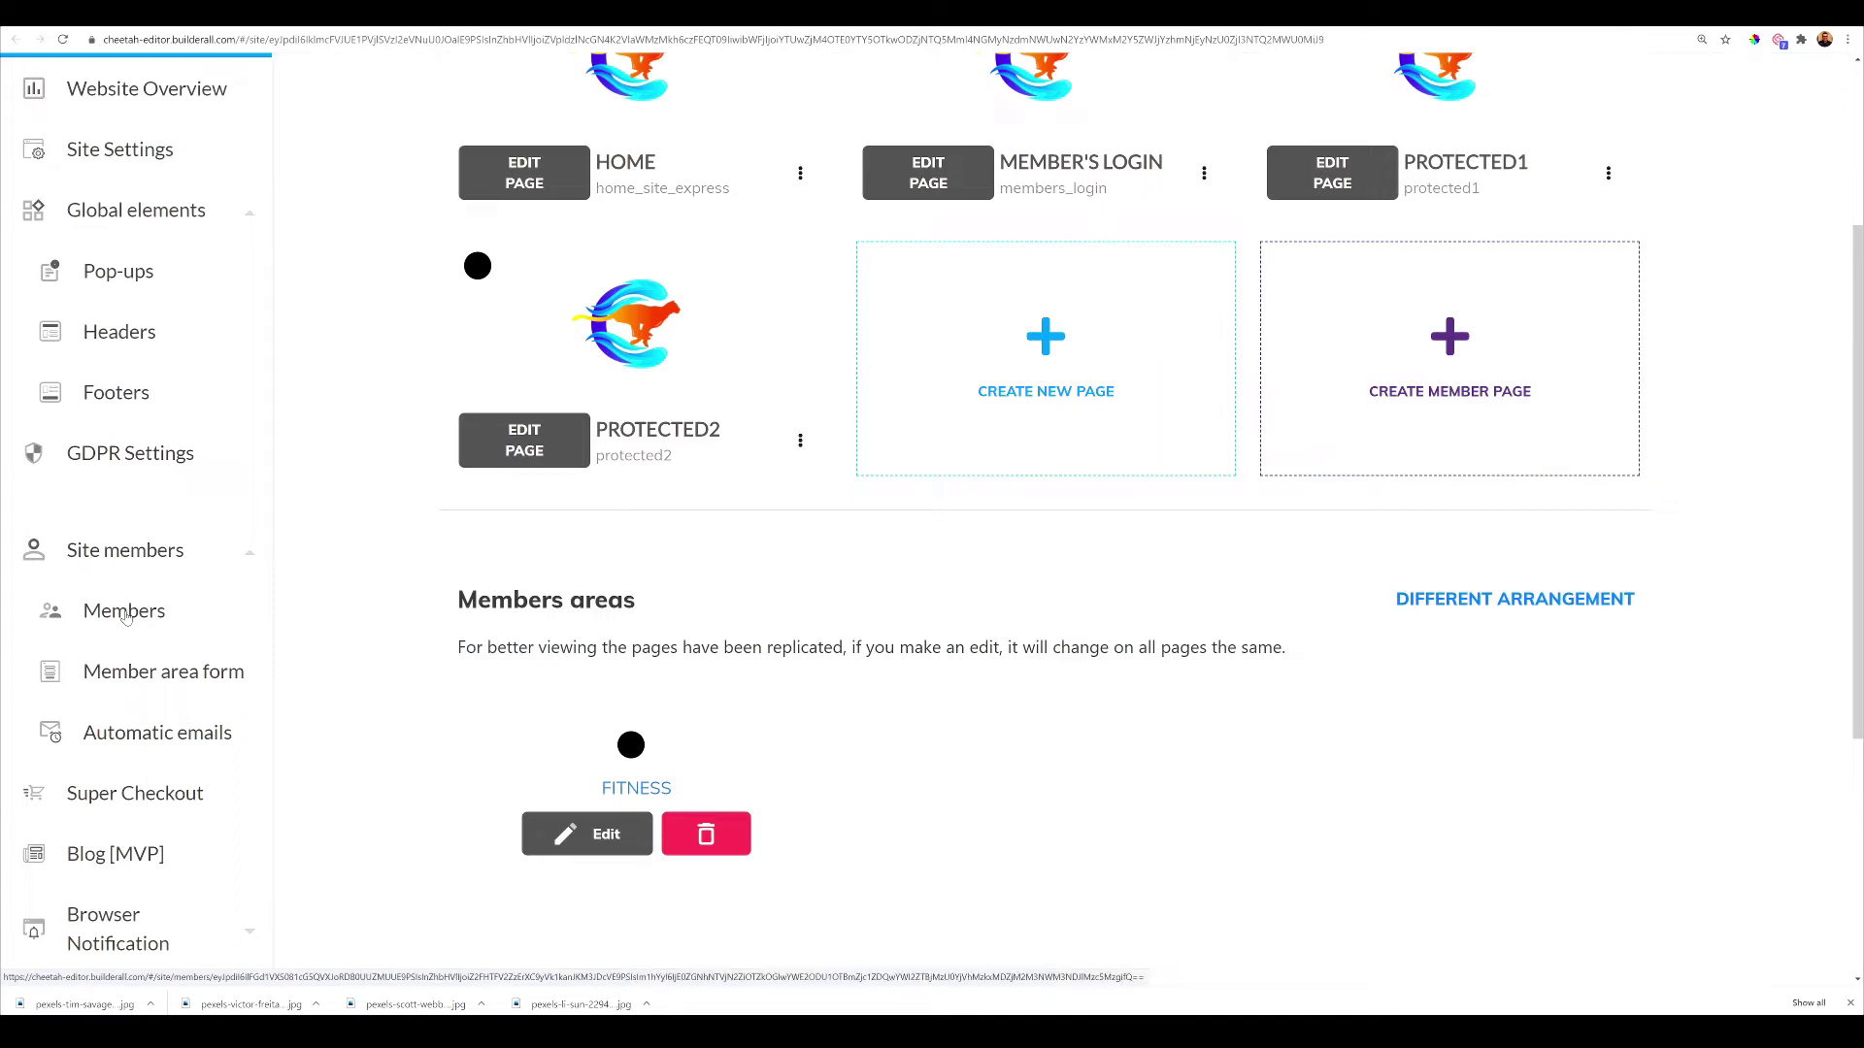
pyautogui.scroll(-1, 121, 616)
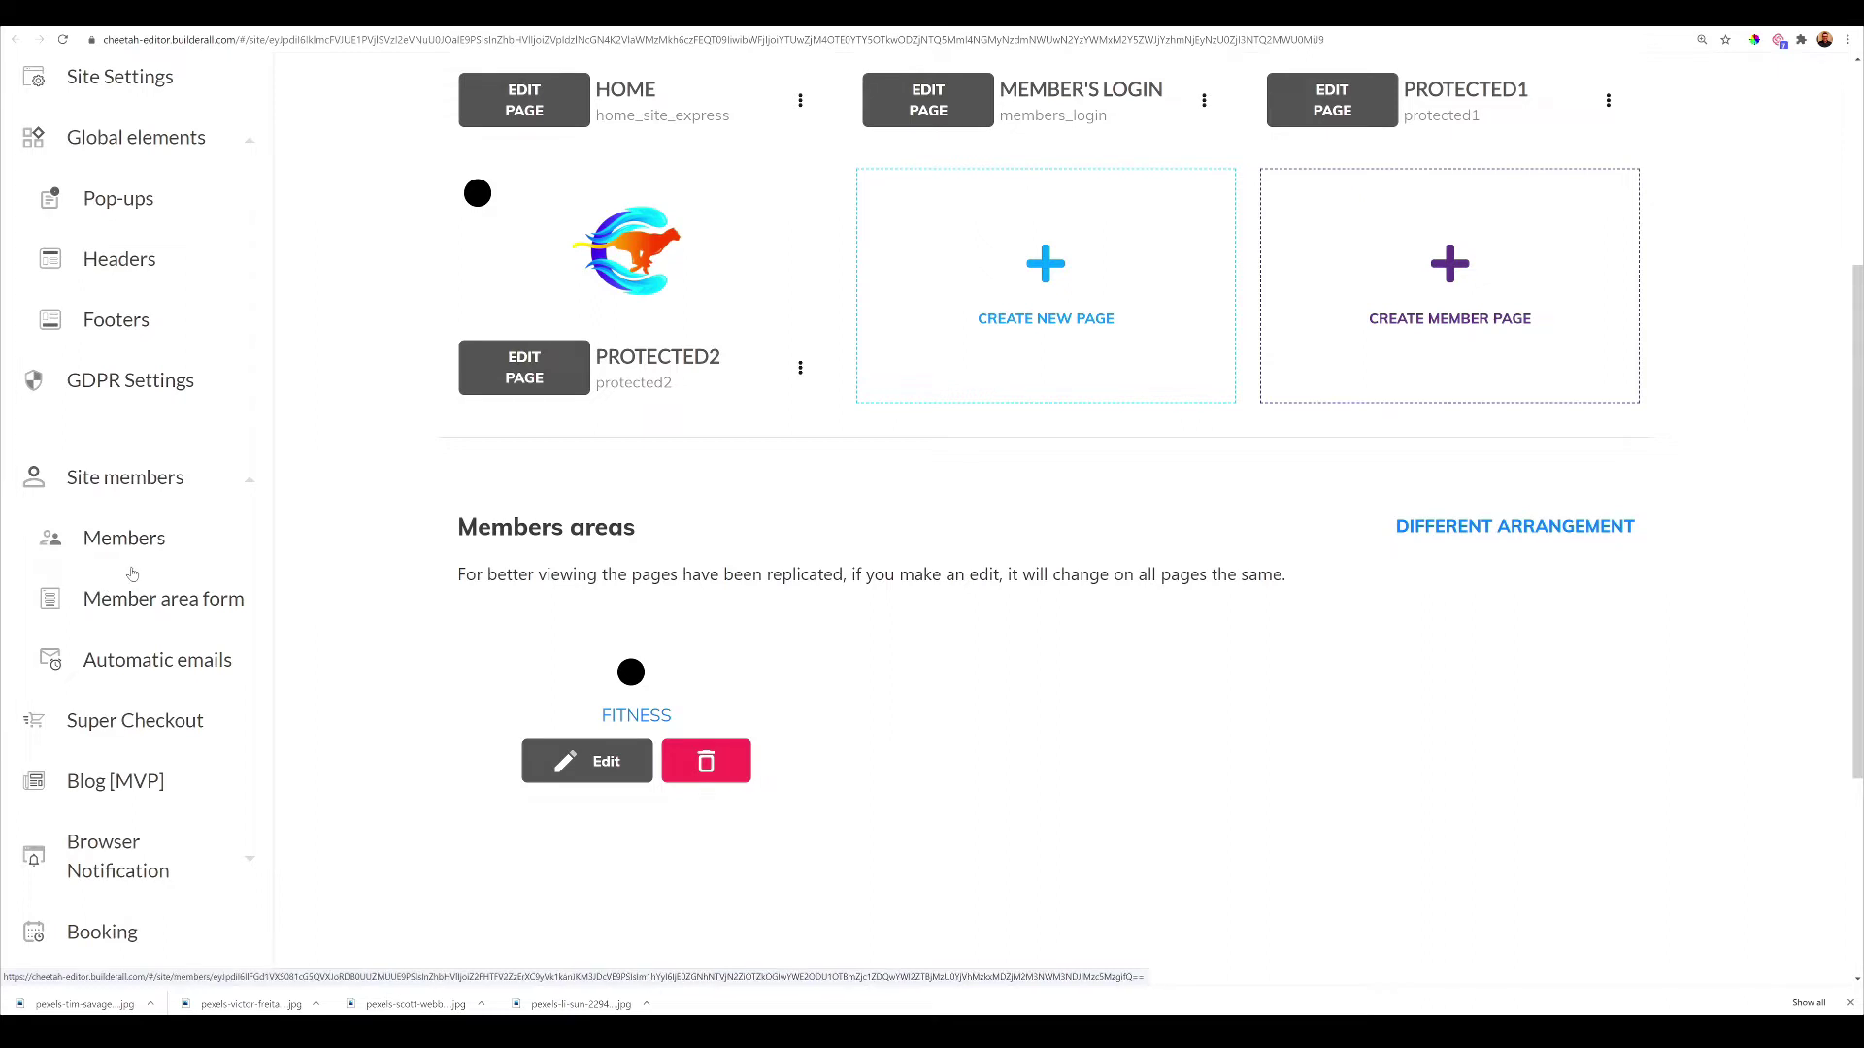
# In the Member area form theme, try the layouts and settle on Three tabs
pyautogui.click(133, 592)
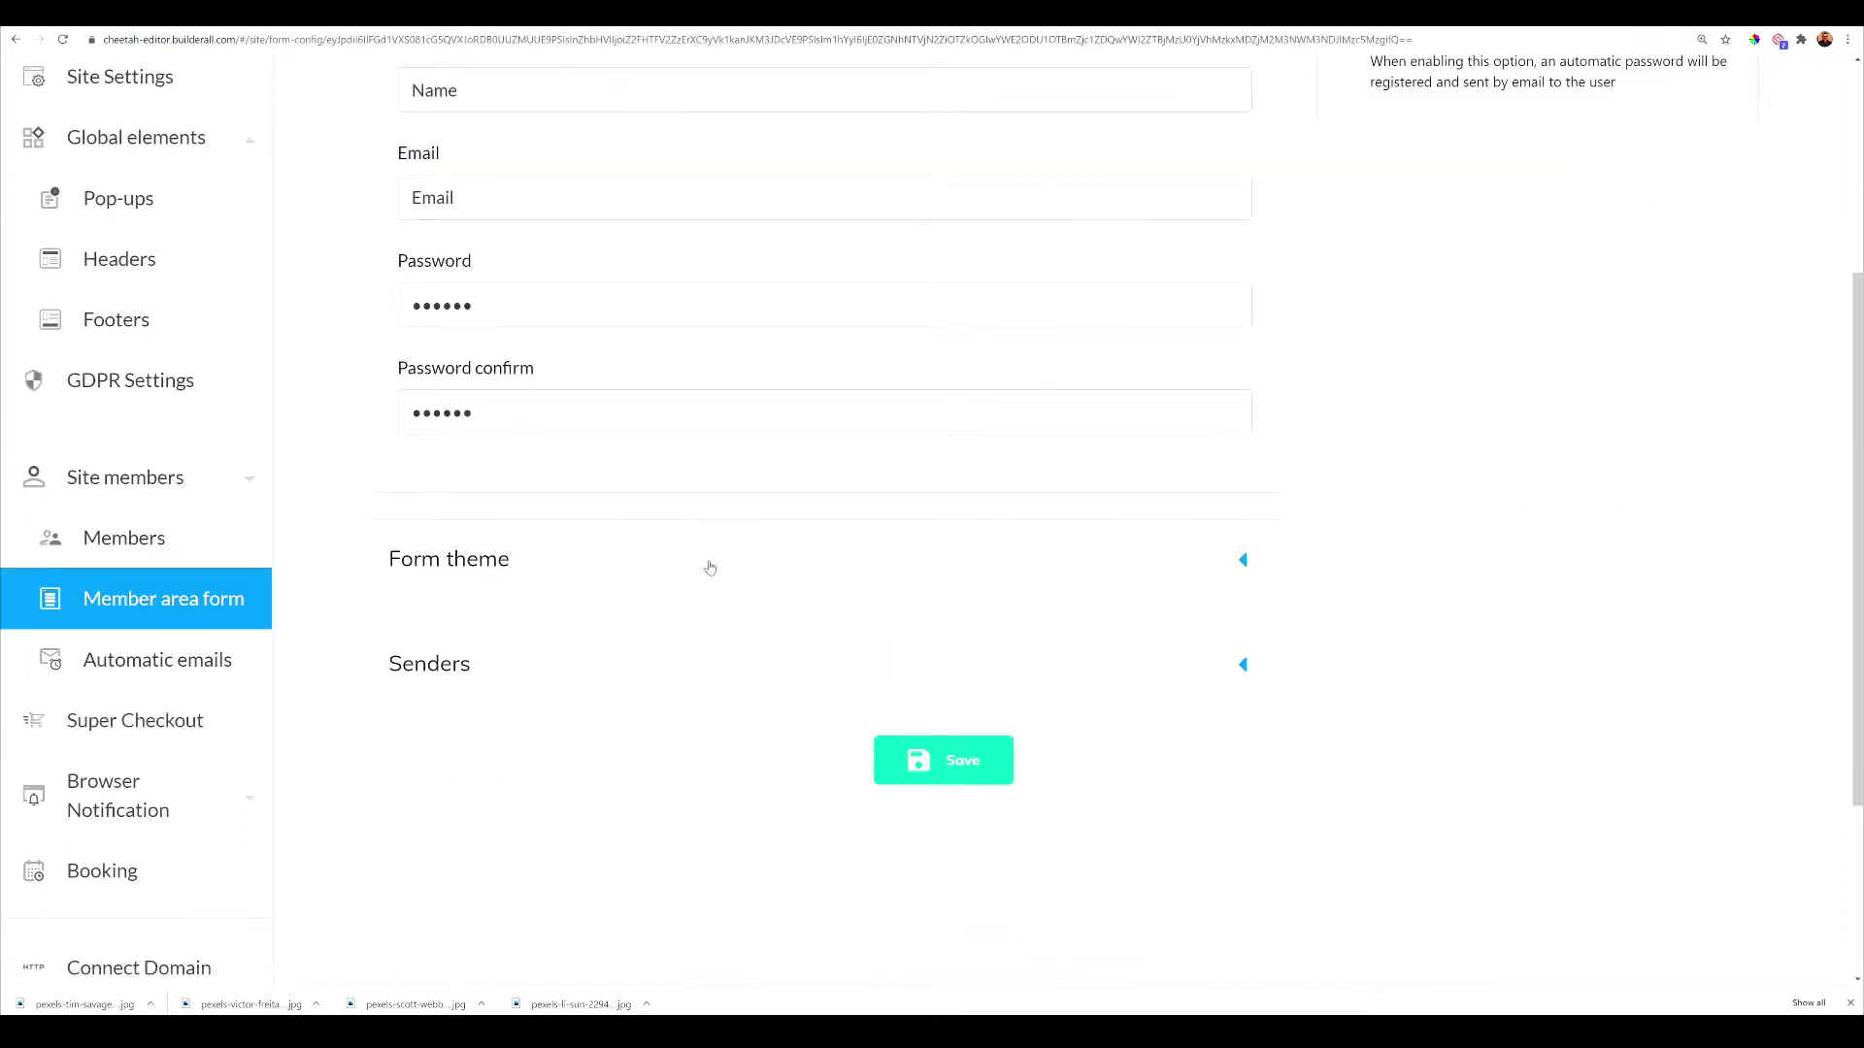
pyautogui.click(858, 566)
pyautogui.scroll(3, 864, 573)
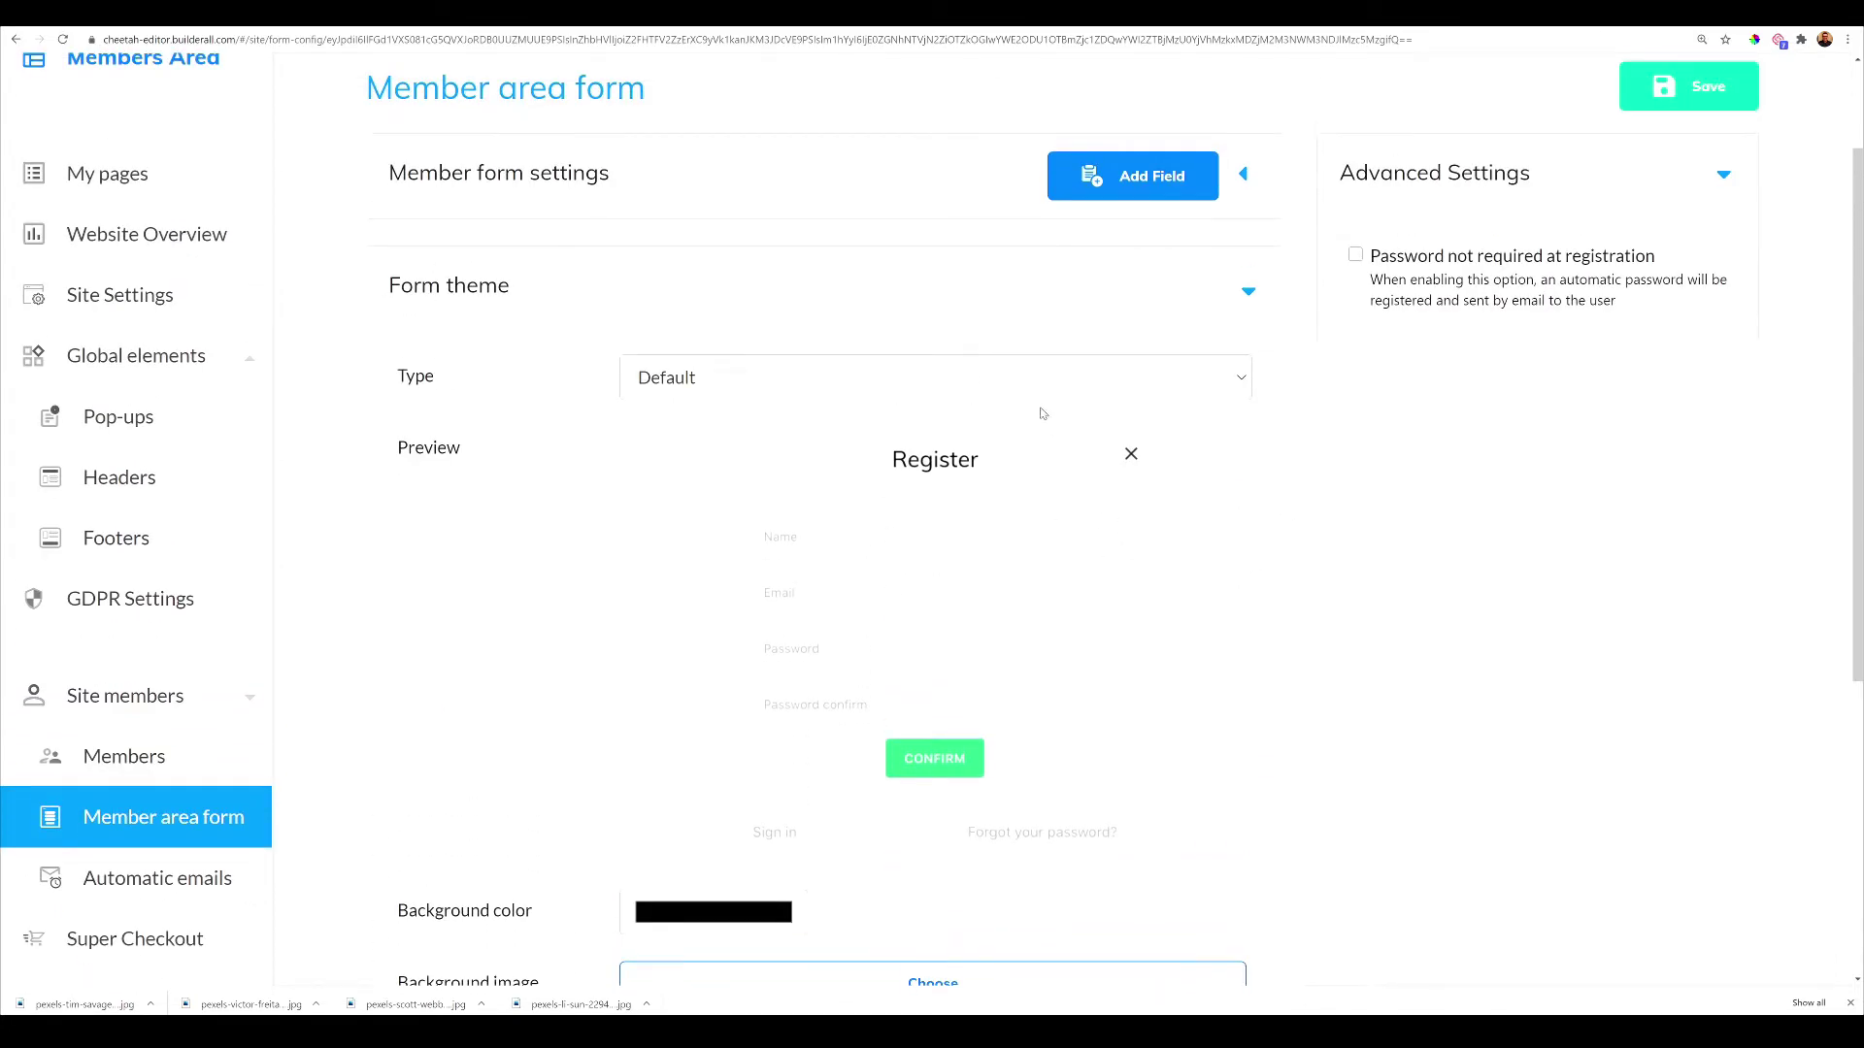
pyautogui.click(1068, 375)
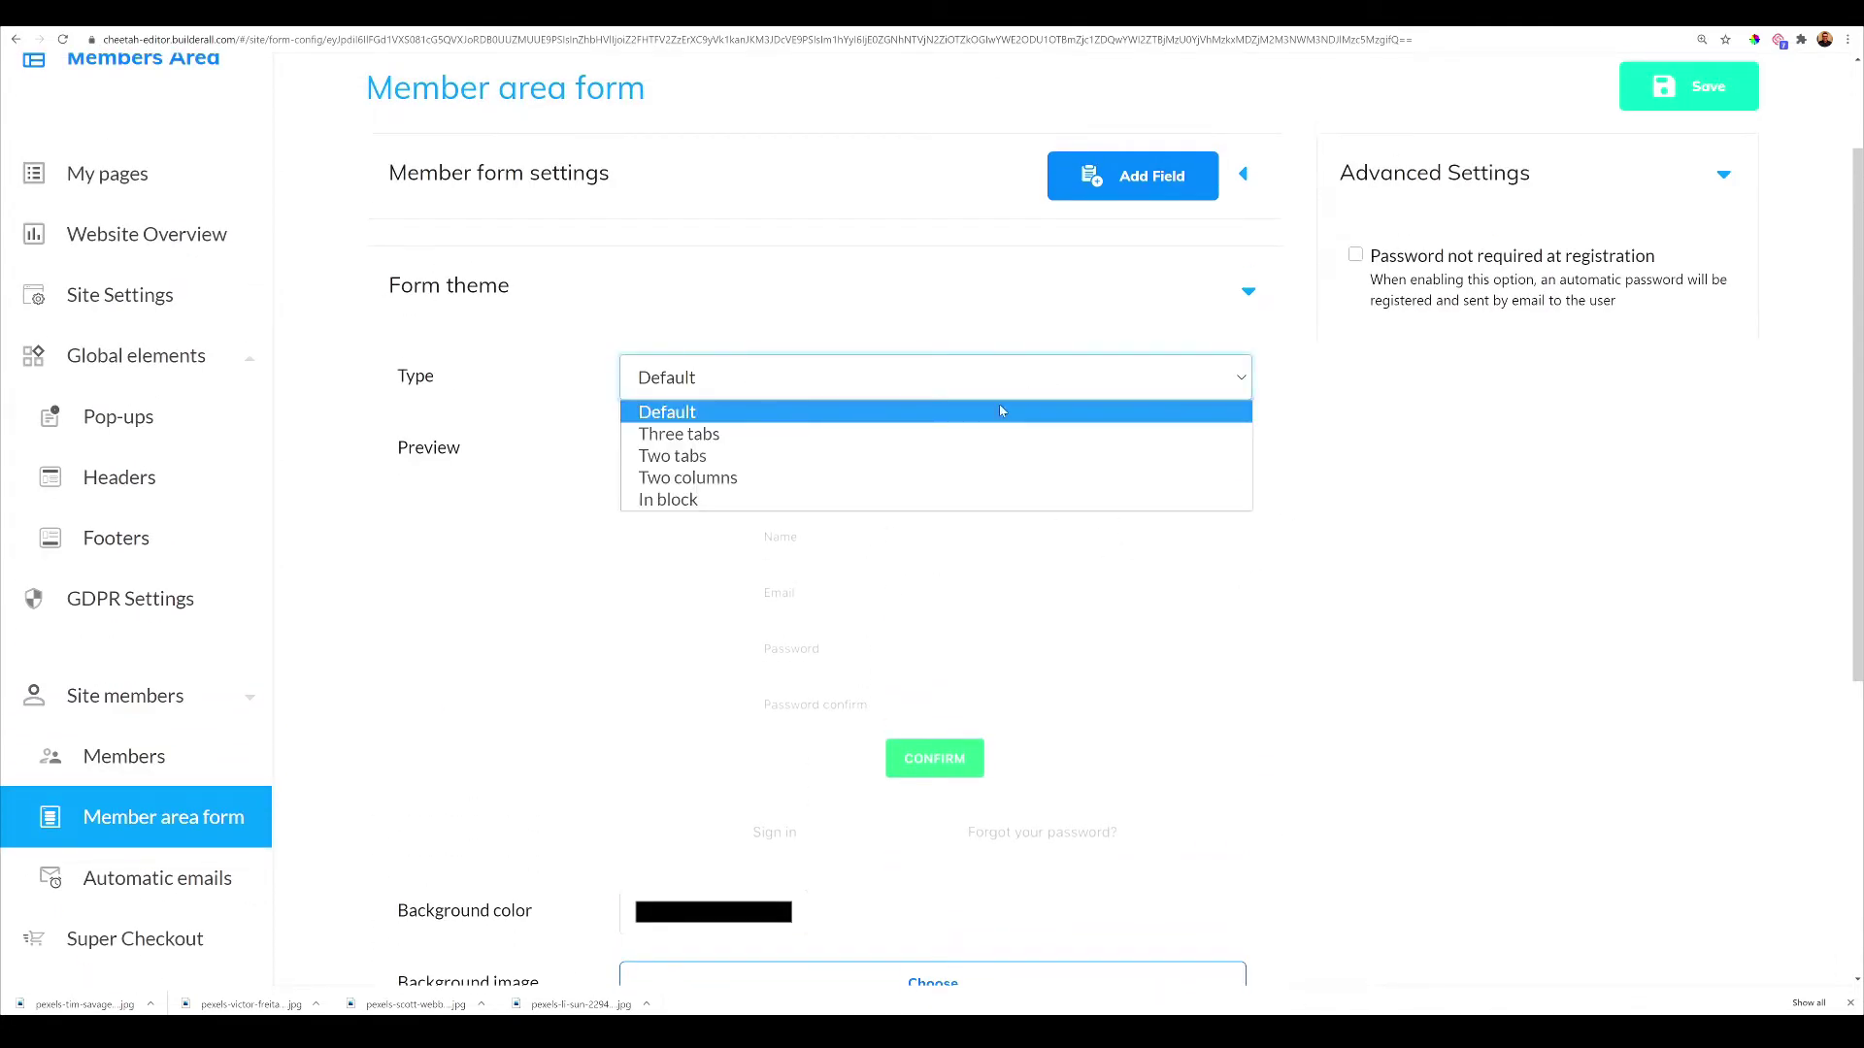
pyautogui.click(938, 437)
pyautogui.click(948, 386)
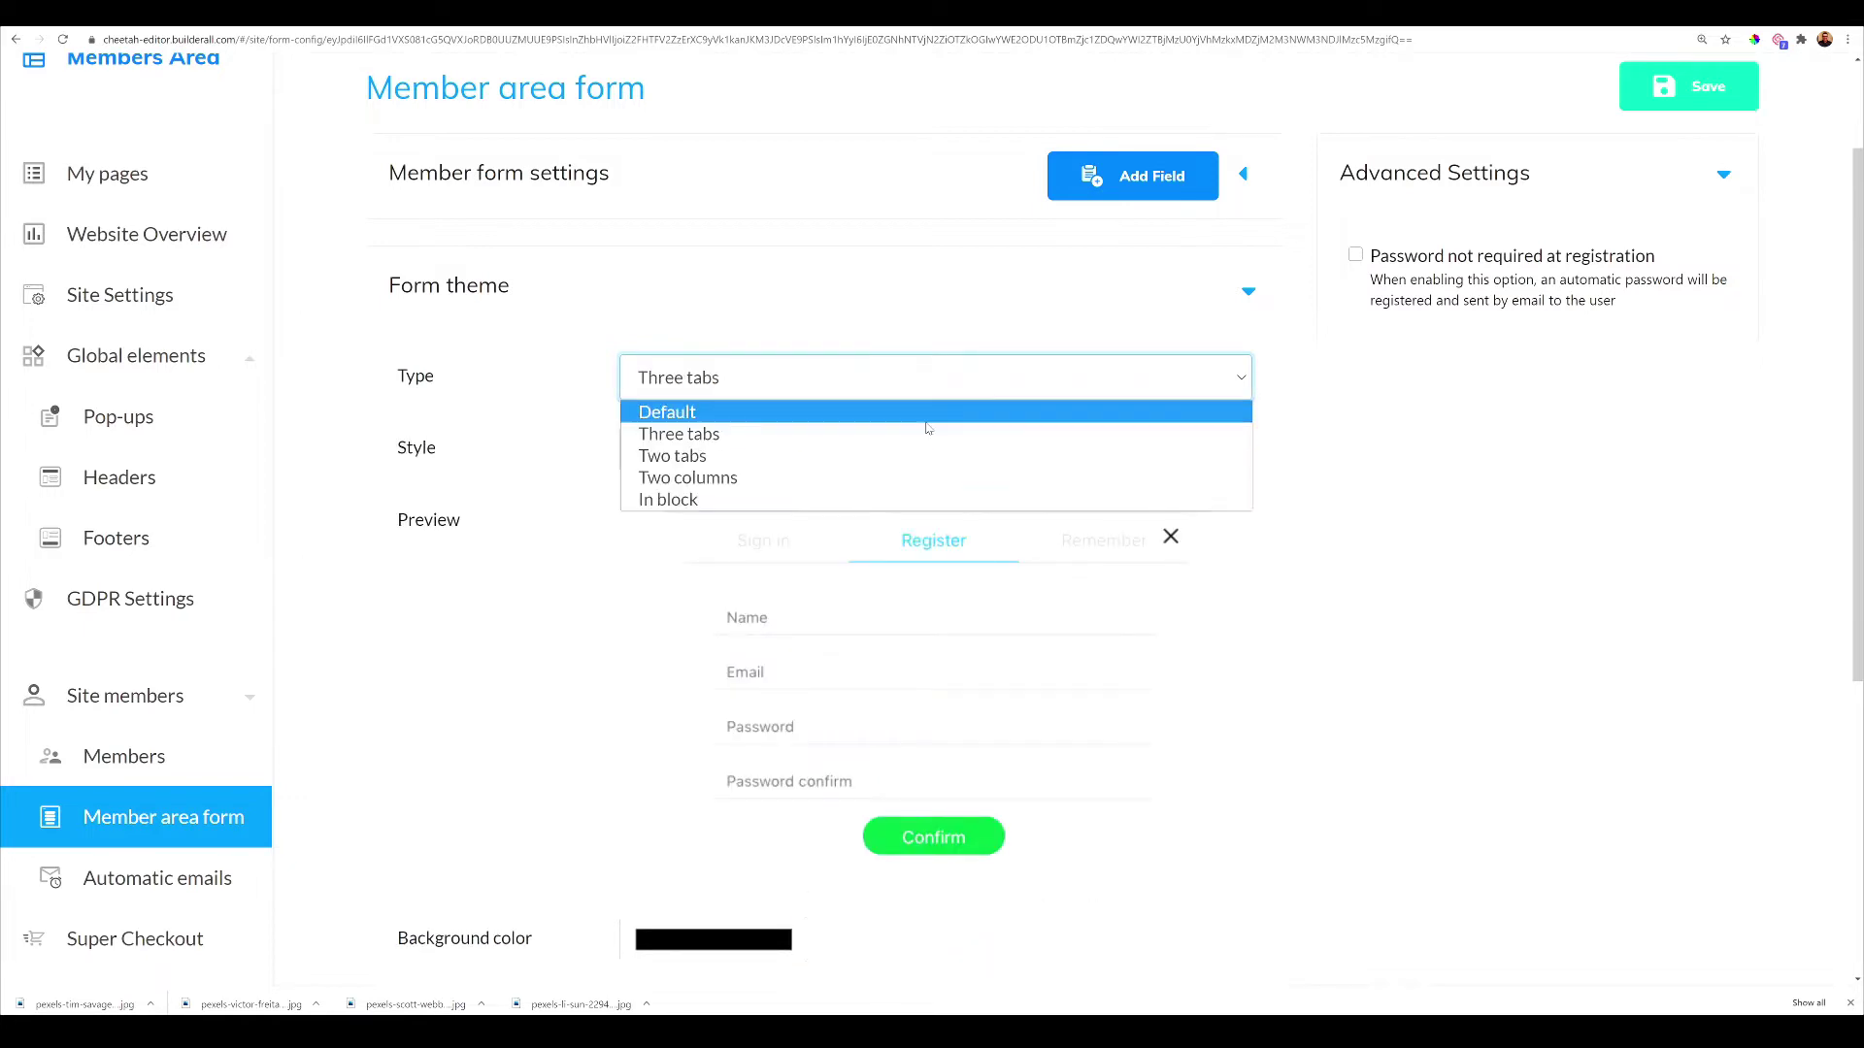
pyautogui.click(907, 461)
pyautogui.click(912, 385)
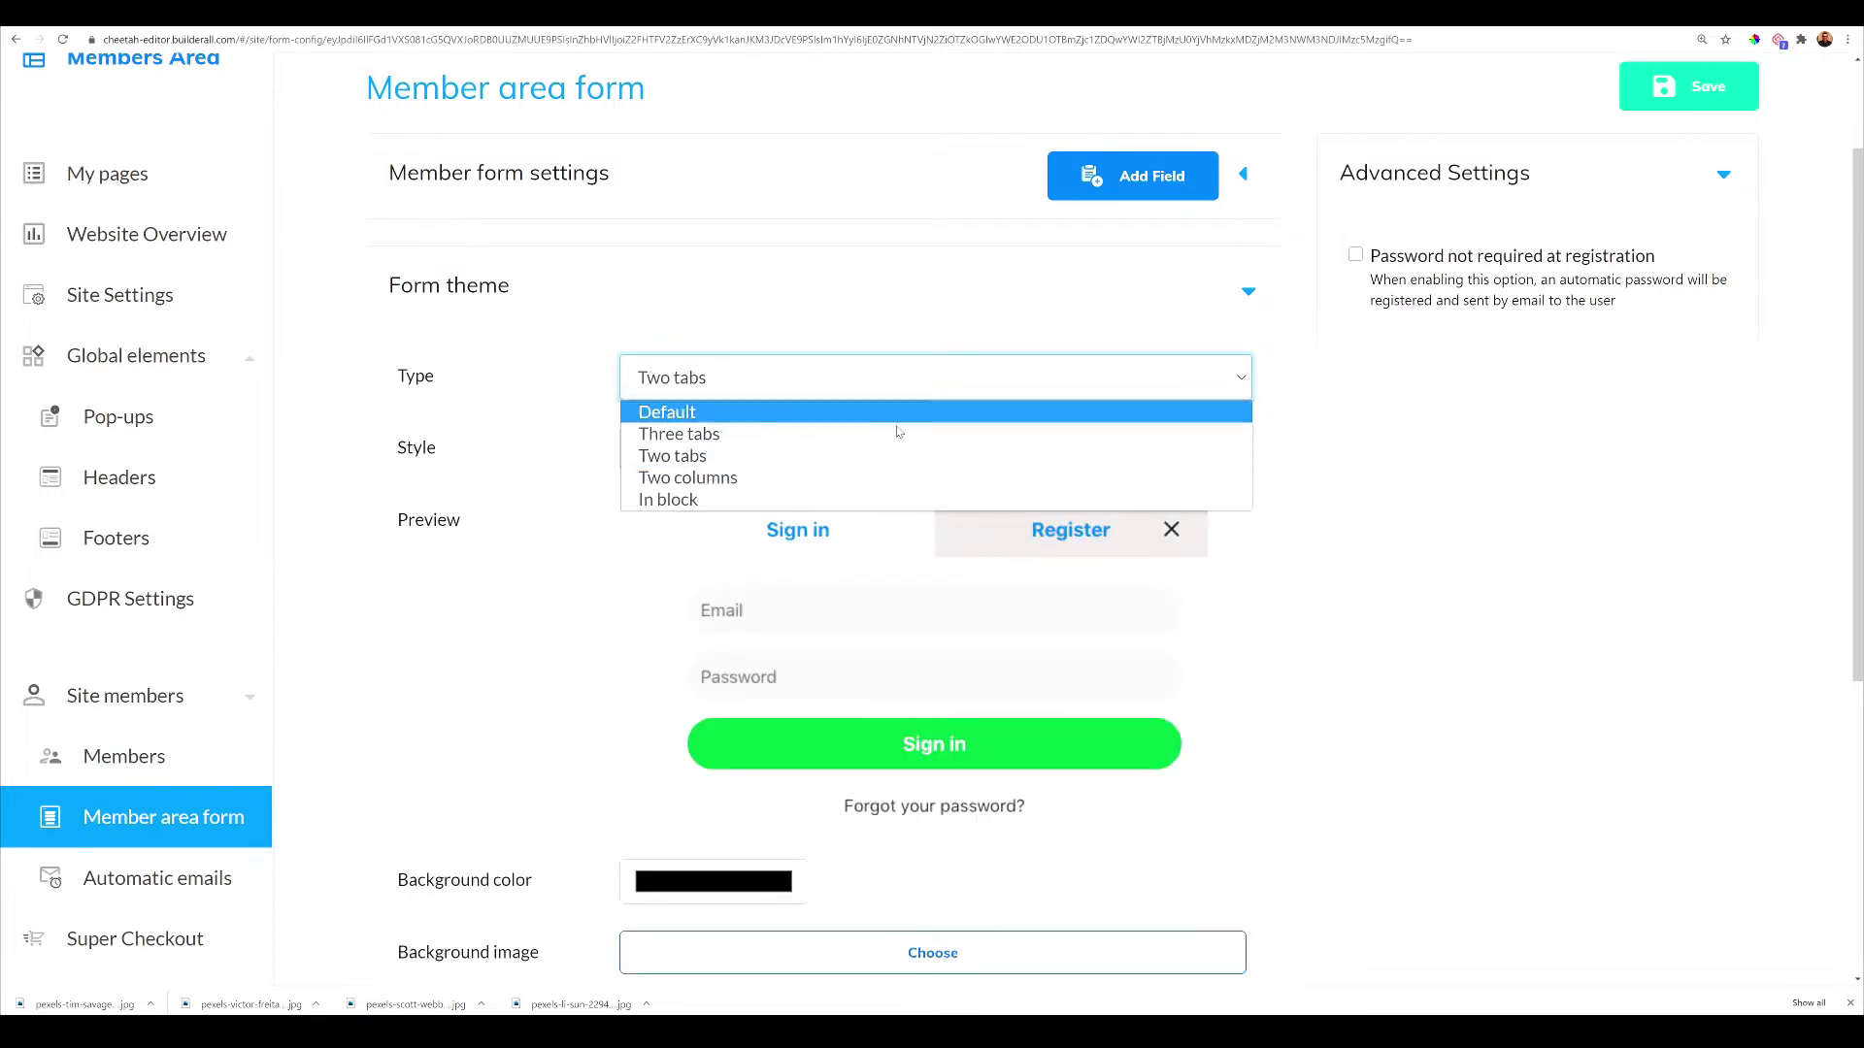
pyautogui.click(881, 477)
pyautogui.click(893, 387)
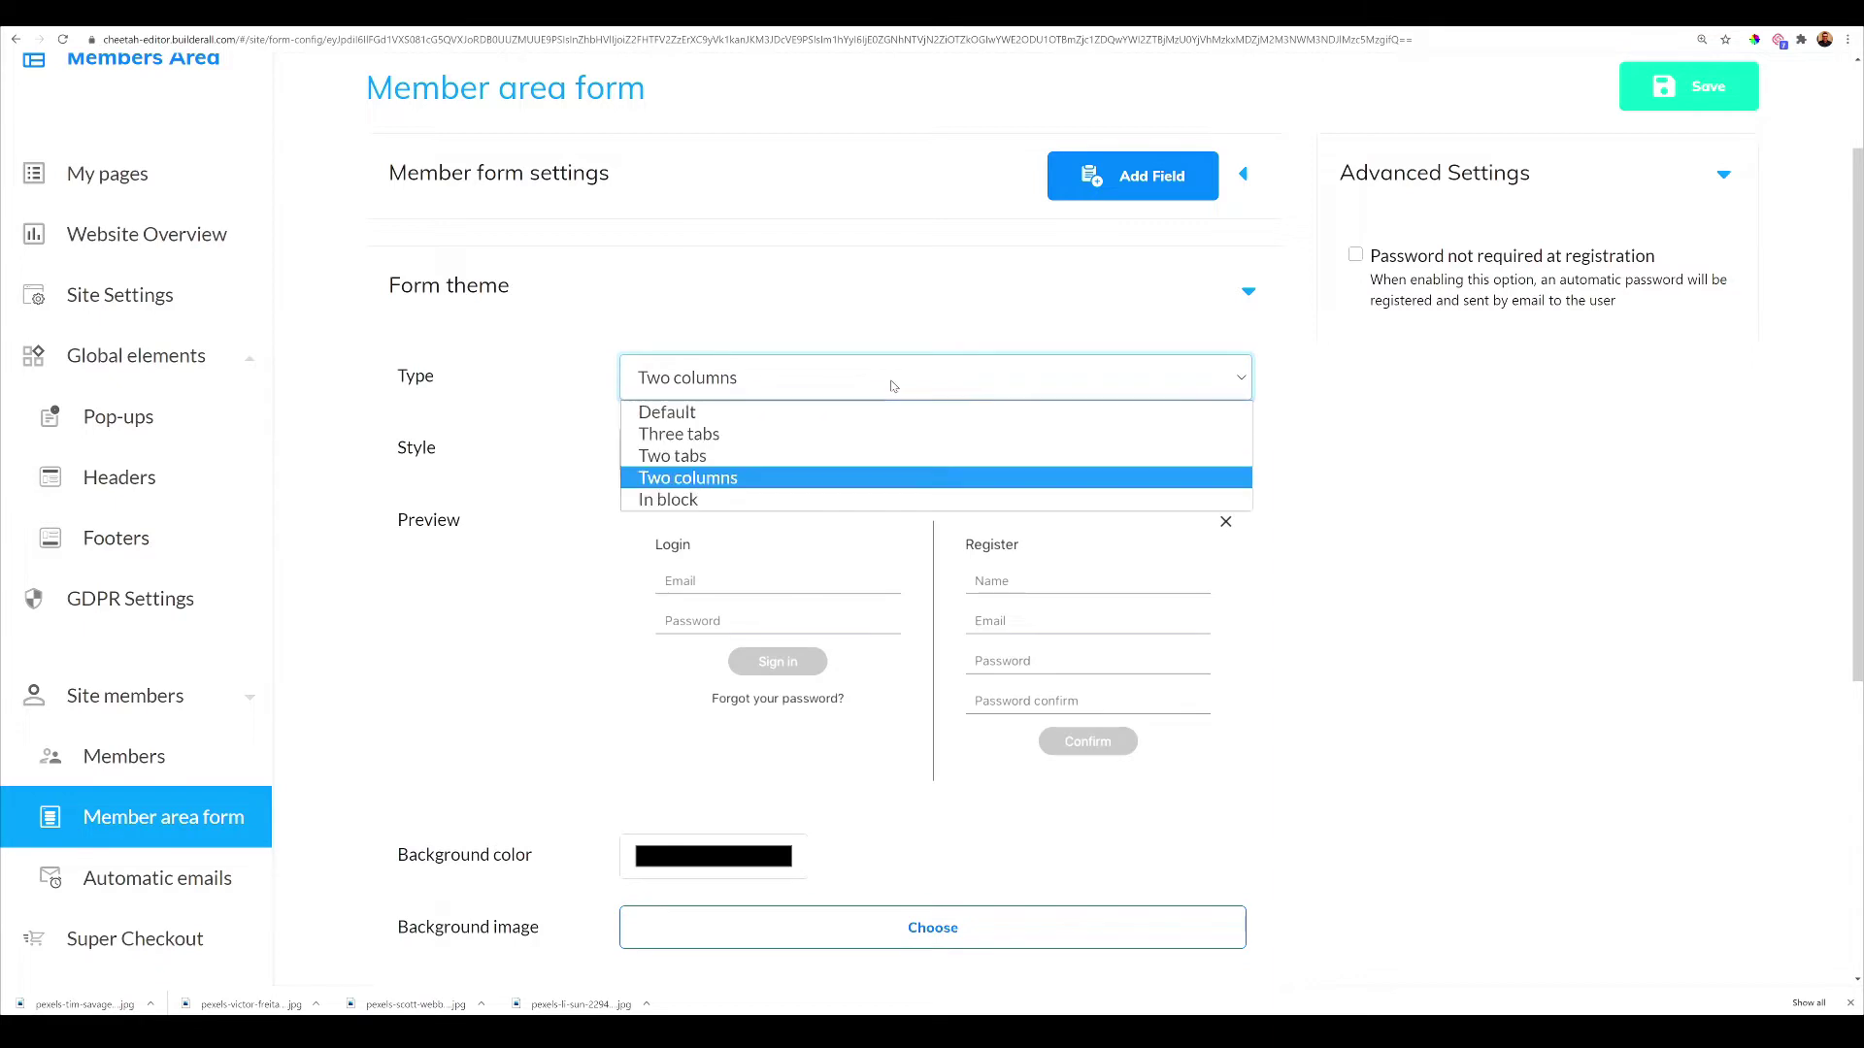
pyautogui.click(855, 497)
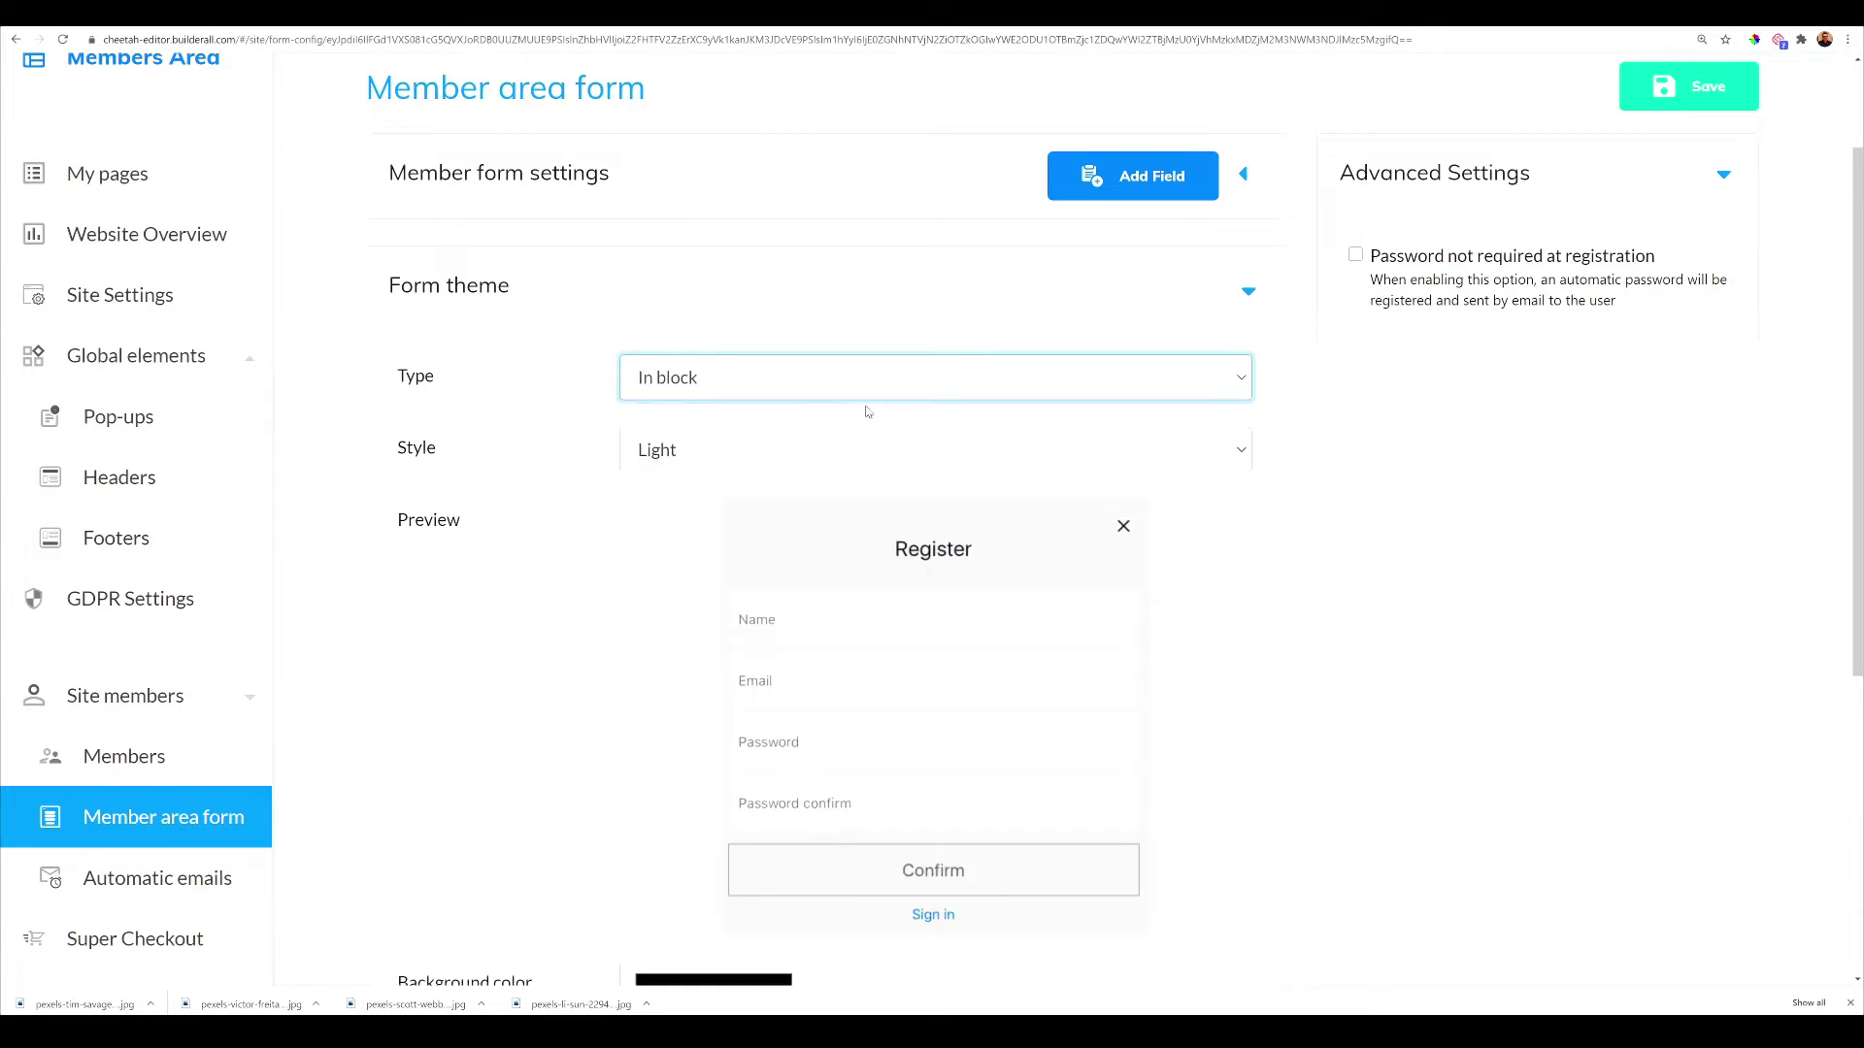
pyautogui.click(873, 386)
pyautogui.click(846, 436)
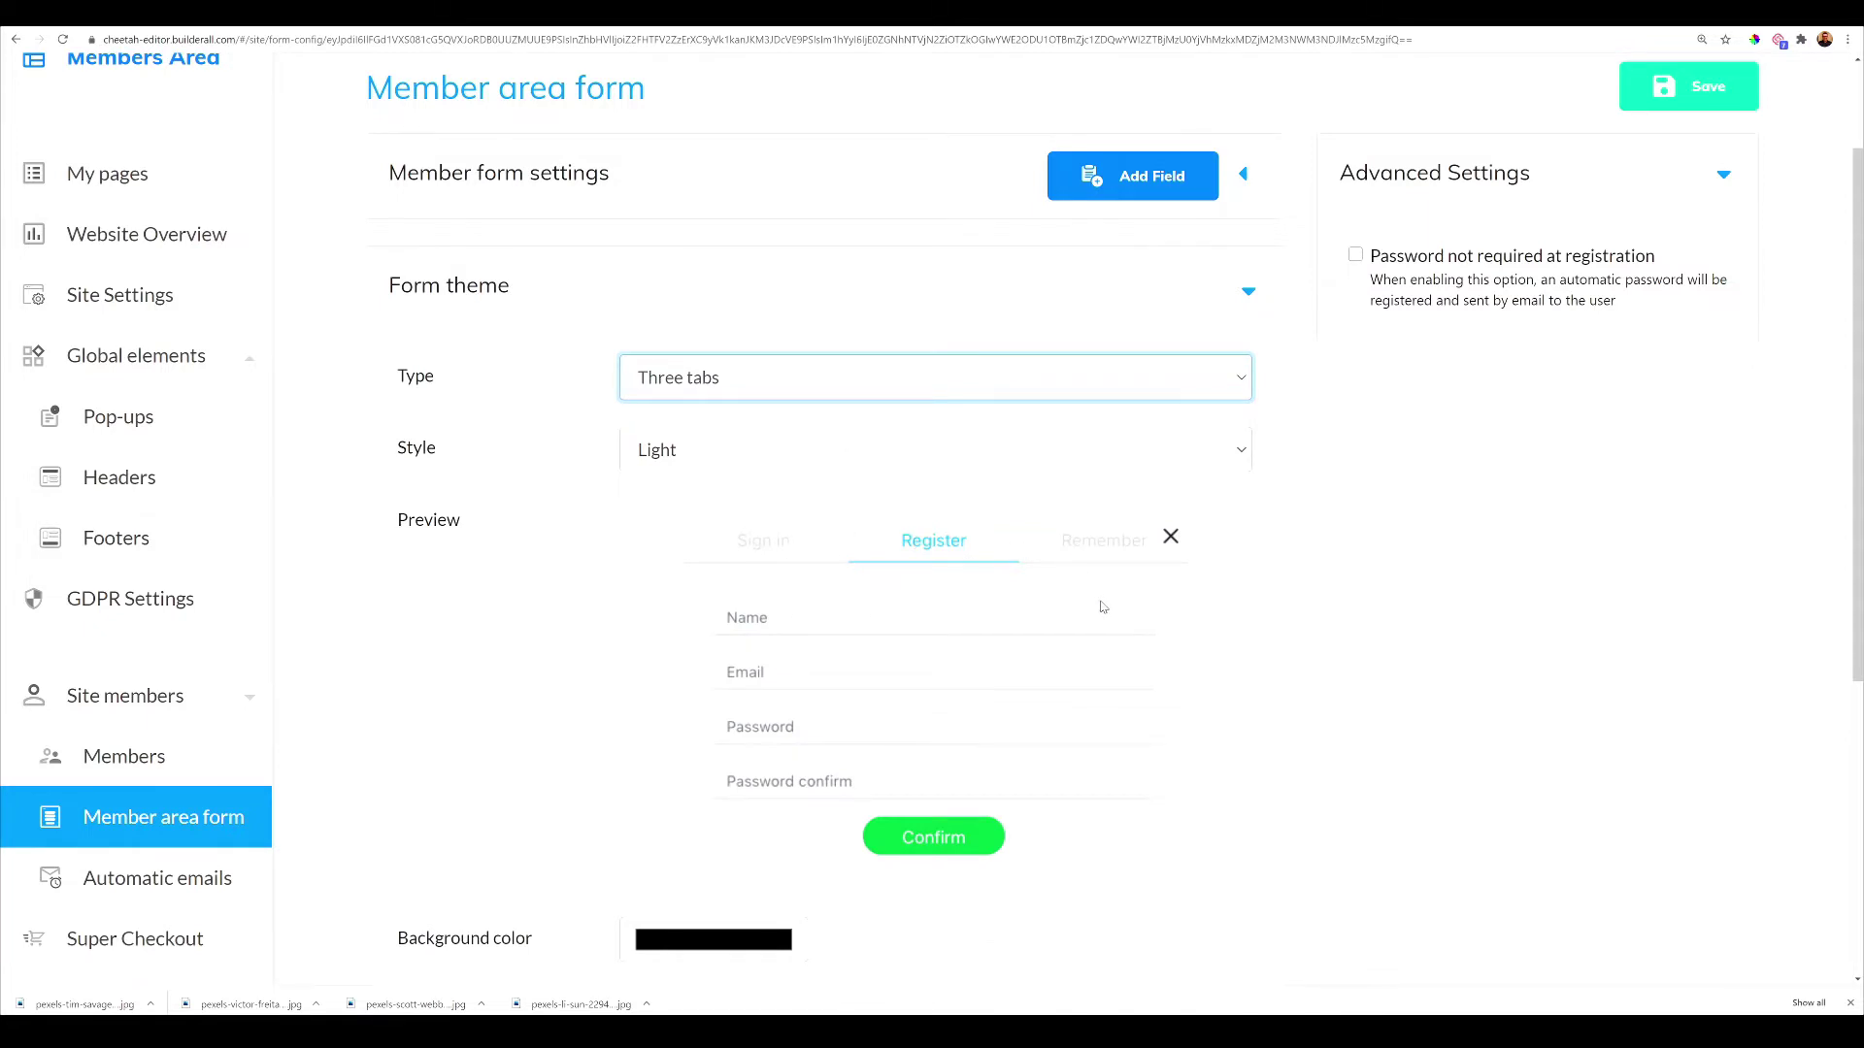
# Save the member area form settings and return to the top of the page
pyautogui.scroll(-5, 1104, 610)
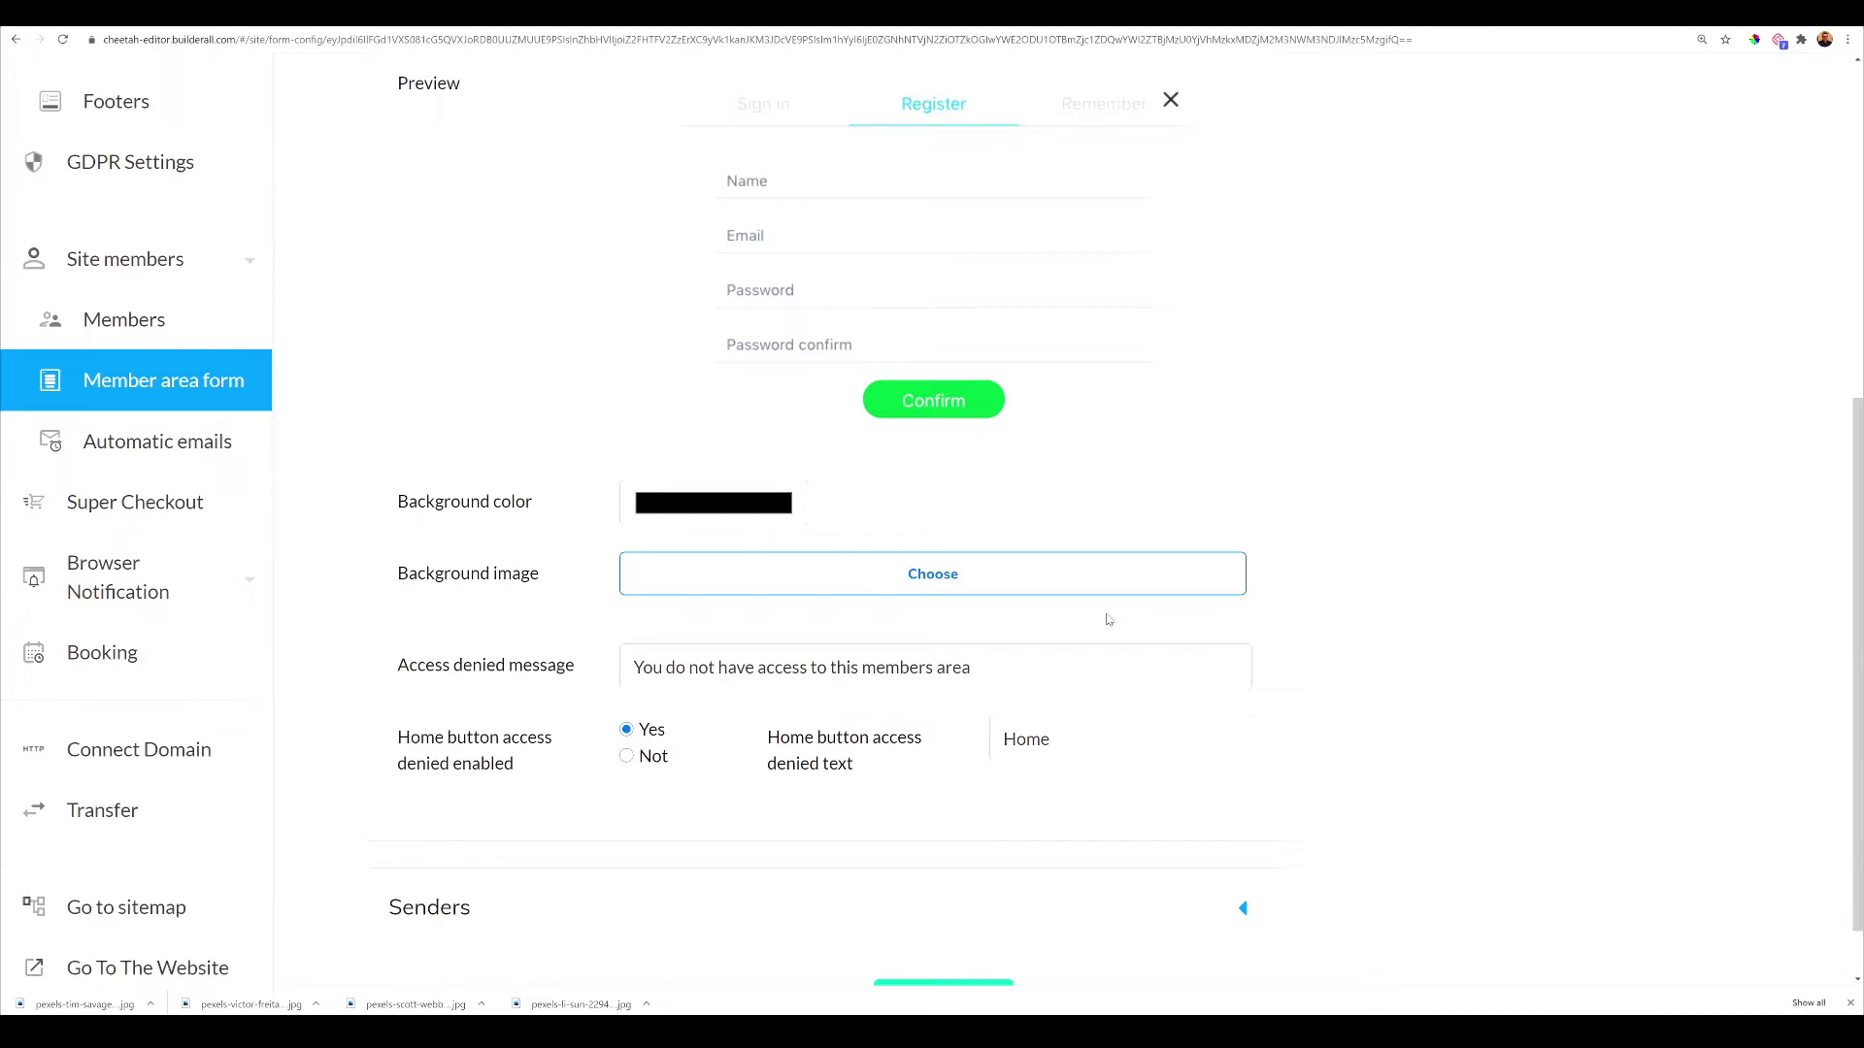
pyautogui.scroll(-1, 1027, 626)
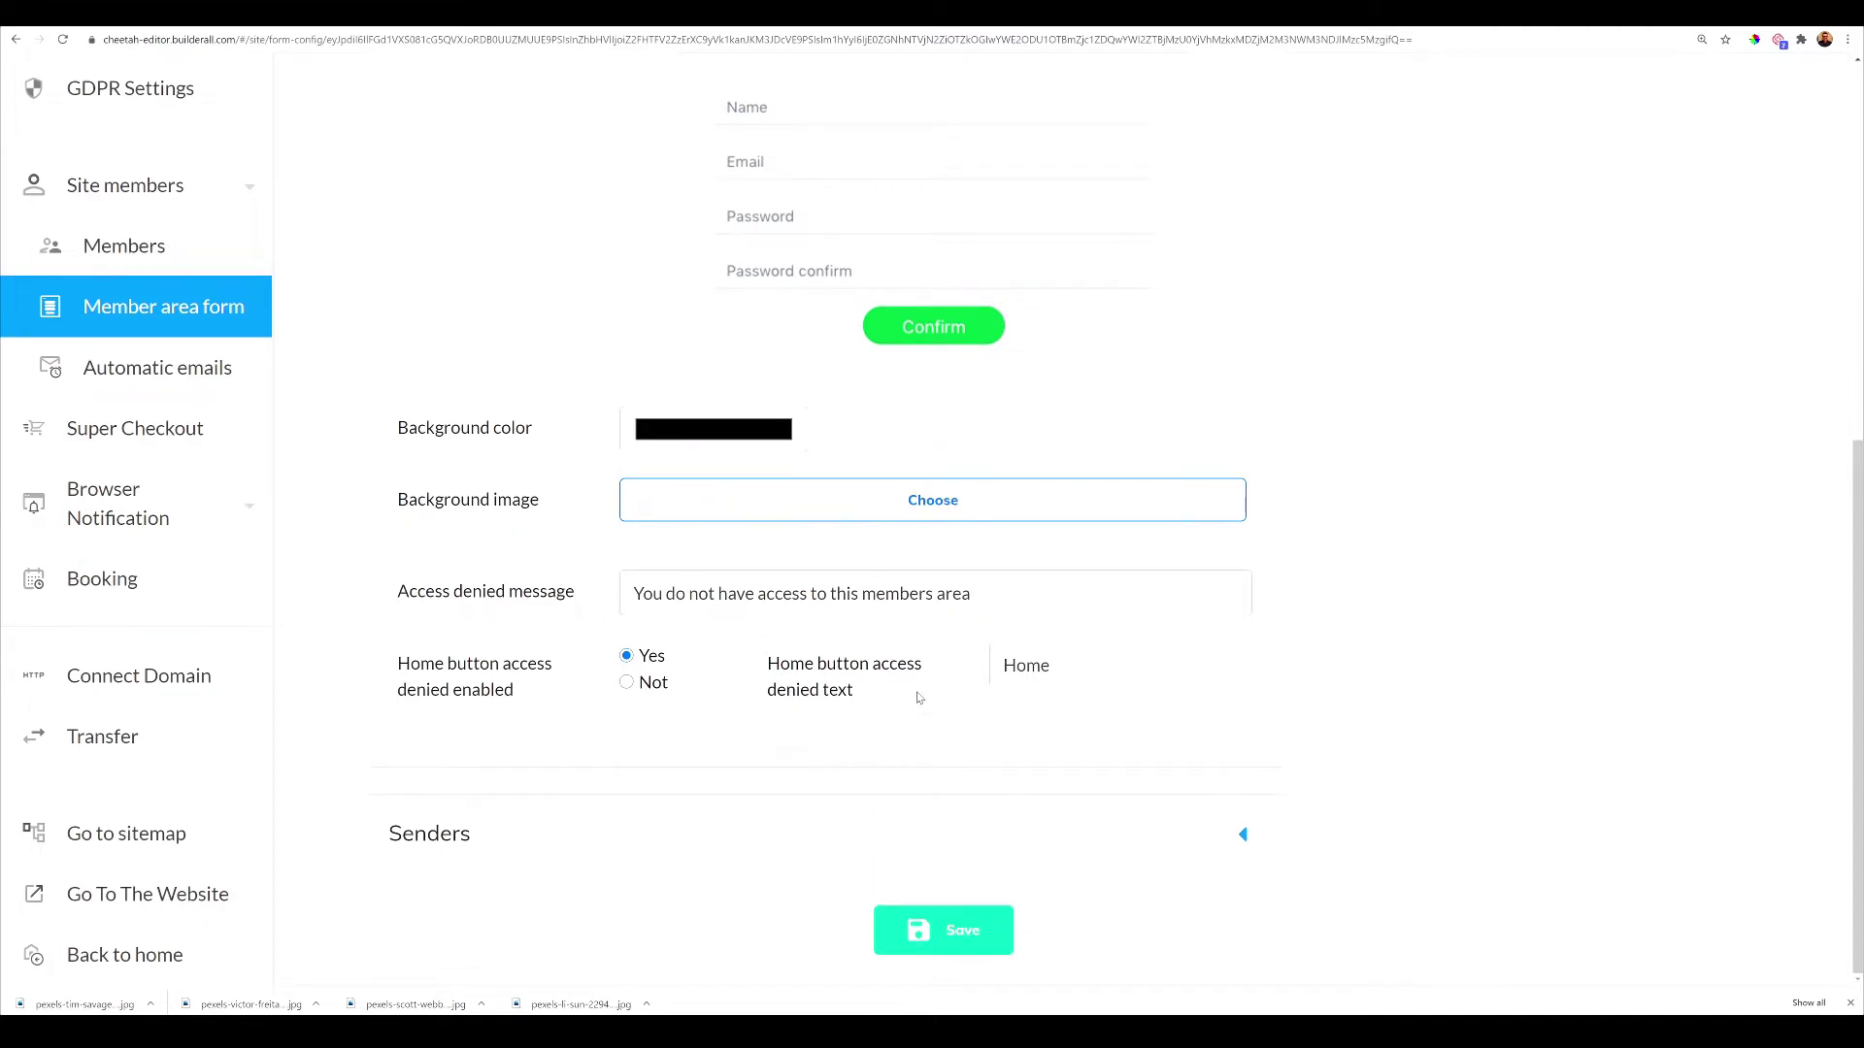
pyautogui.click(962, 921)
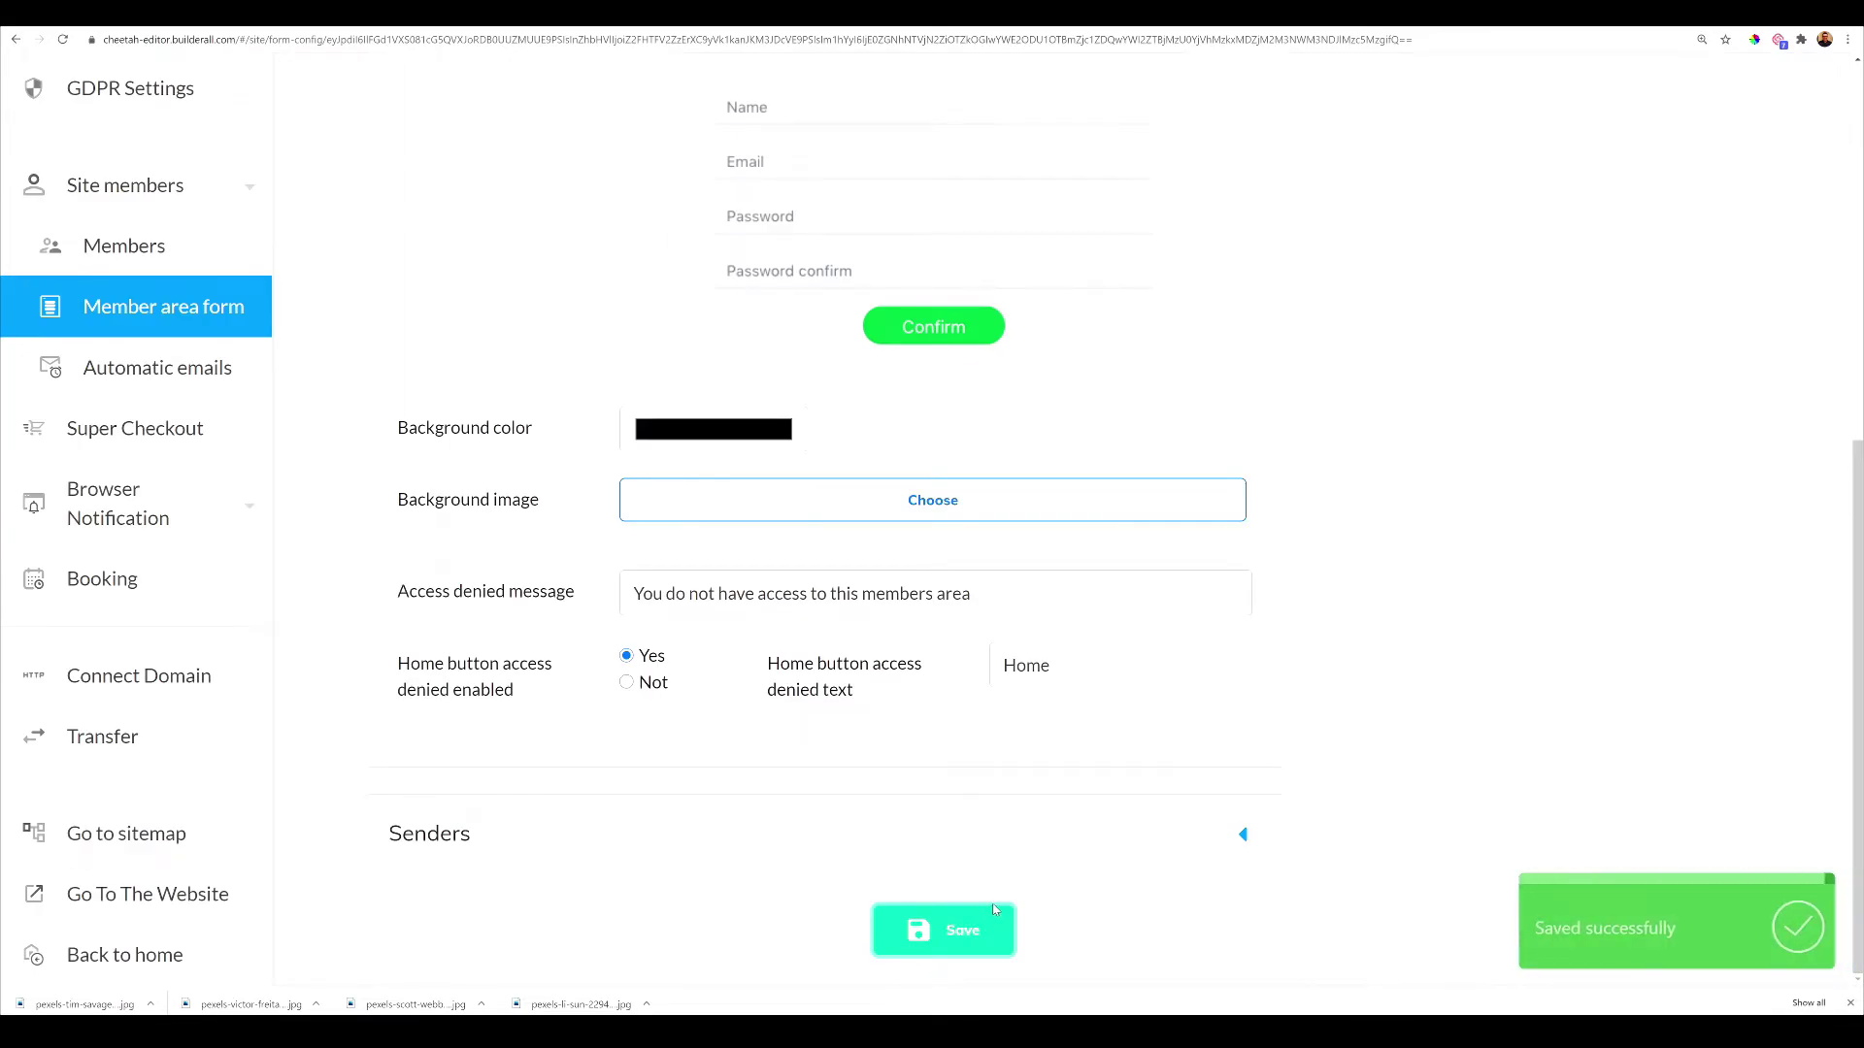
pyautogui.scroll(7, 470, 843)
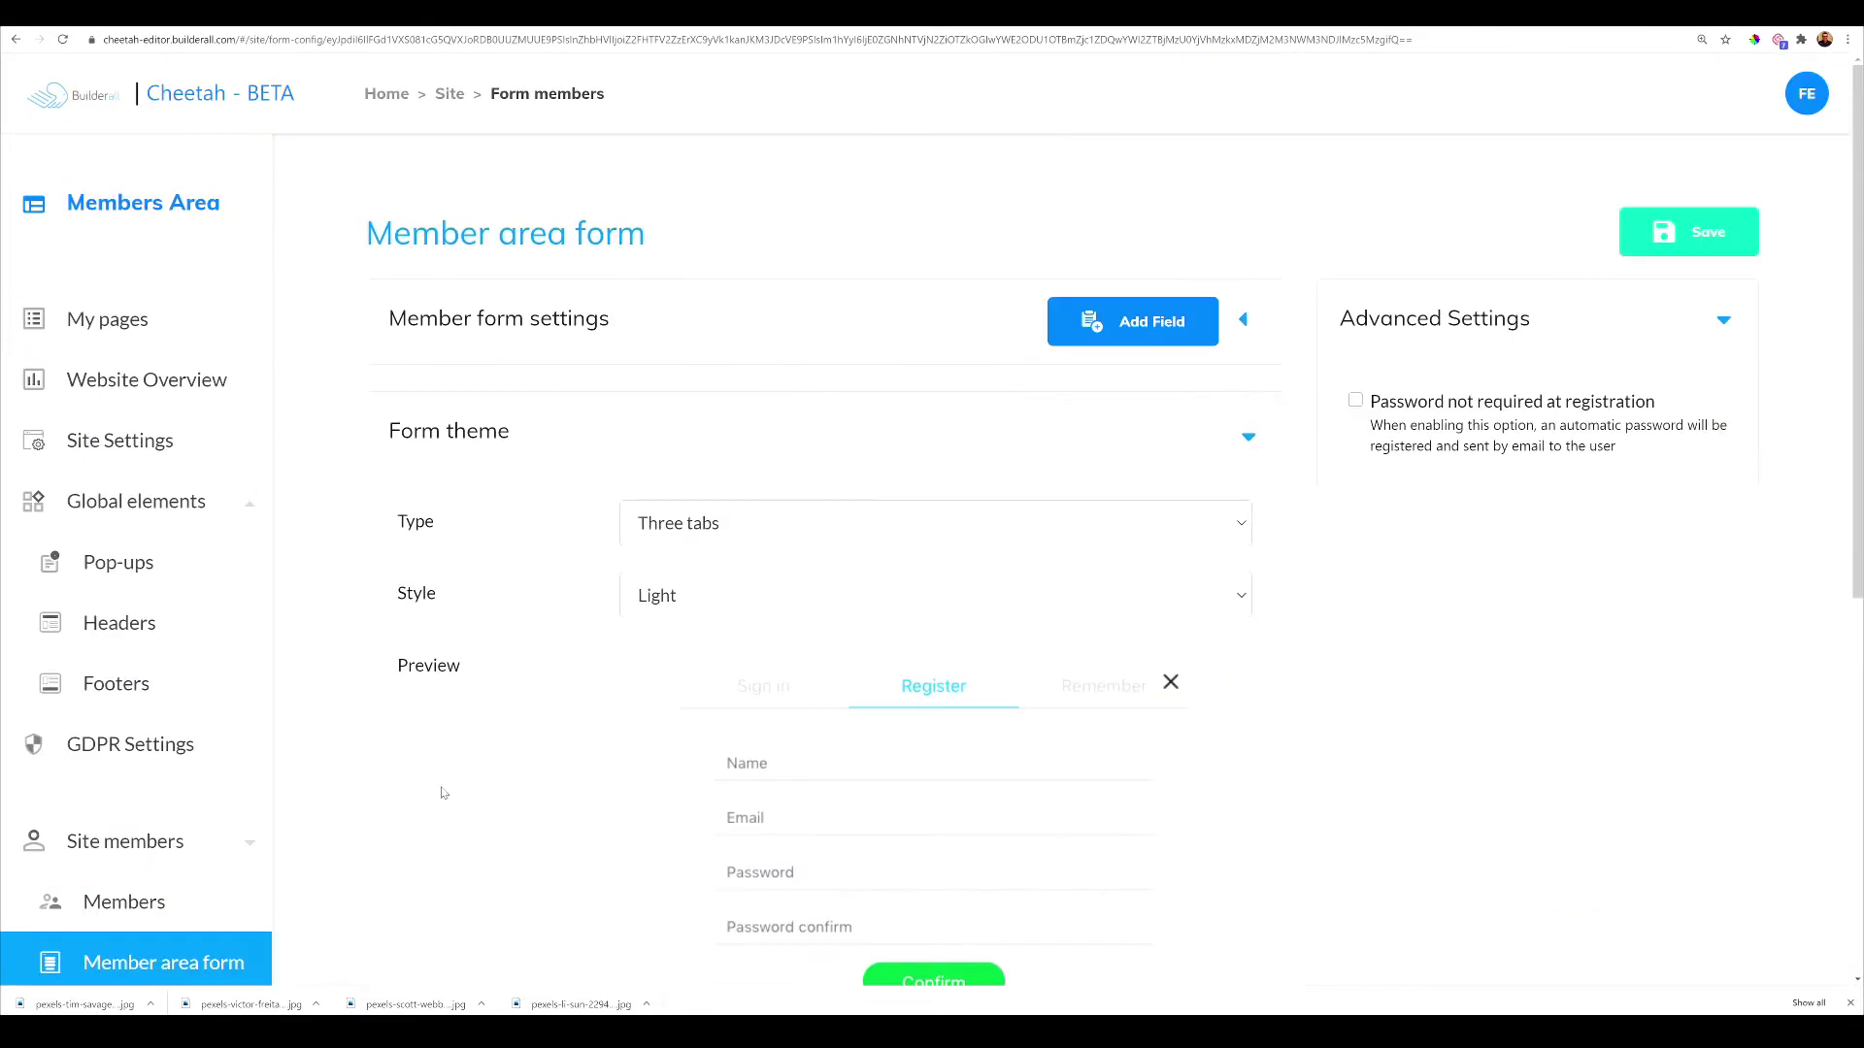
# Go to My pages and open the HOME page in the page editor
pyautogui.click(118, 323)
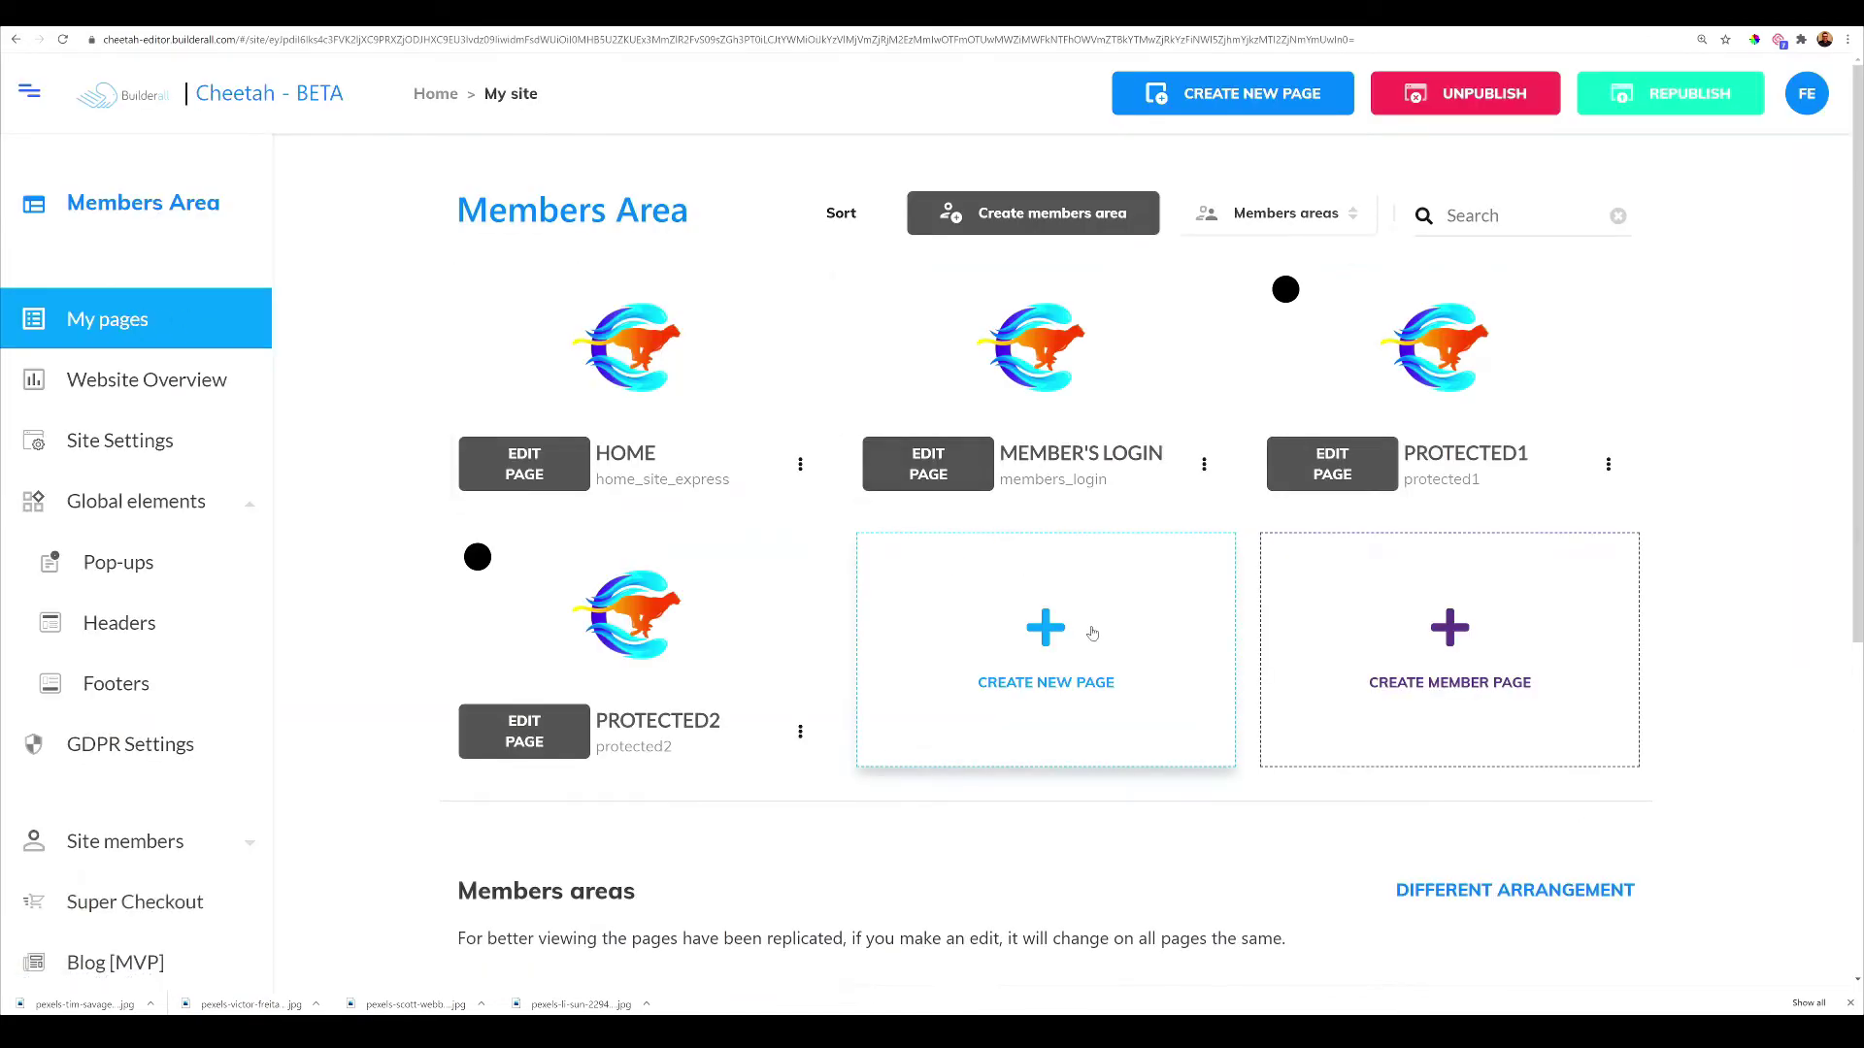
pyautogui.click(551, 472)
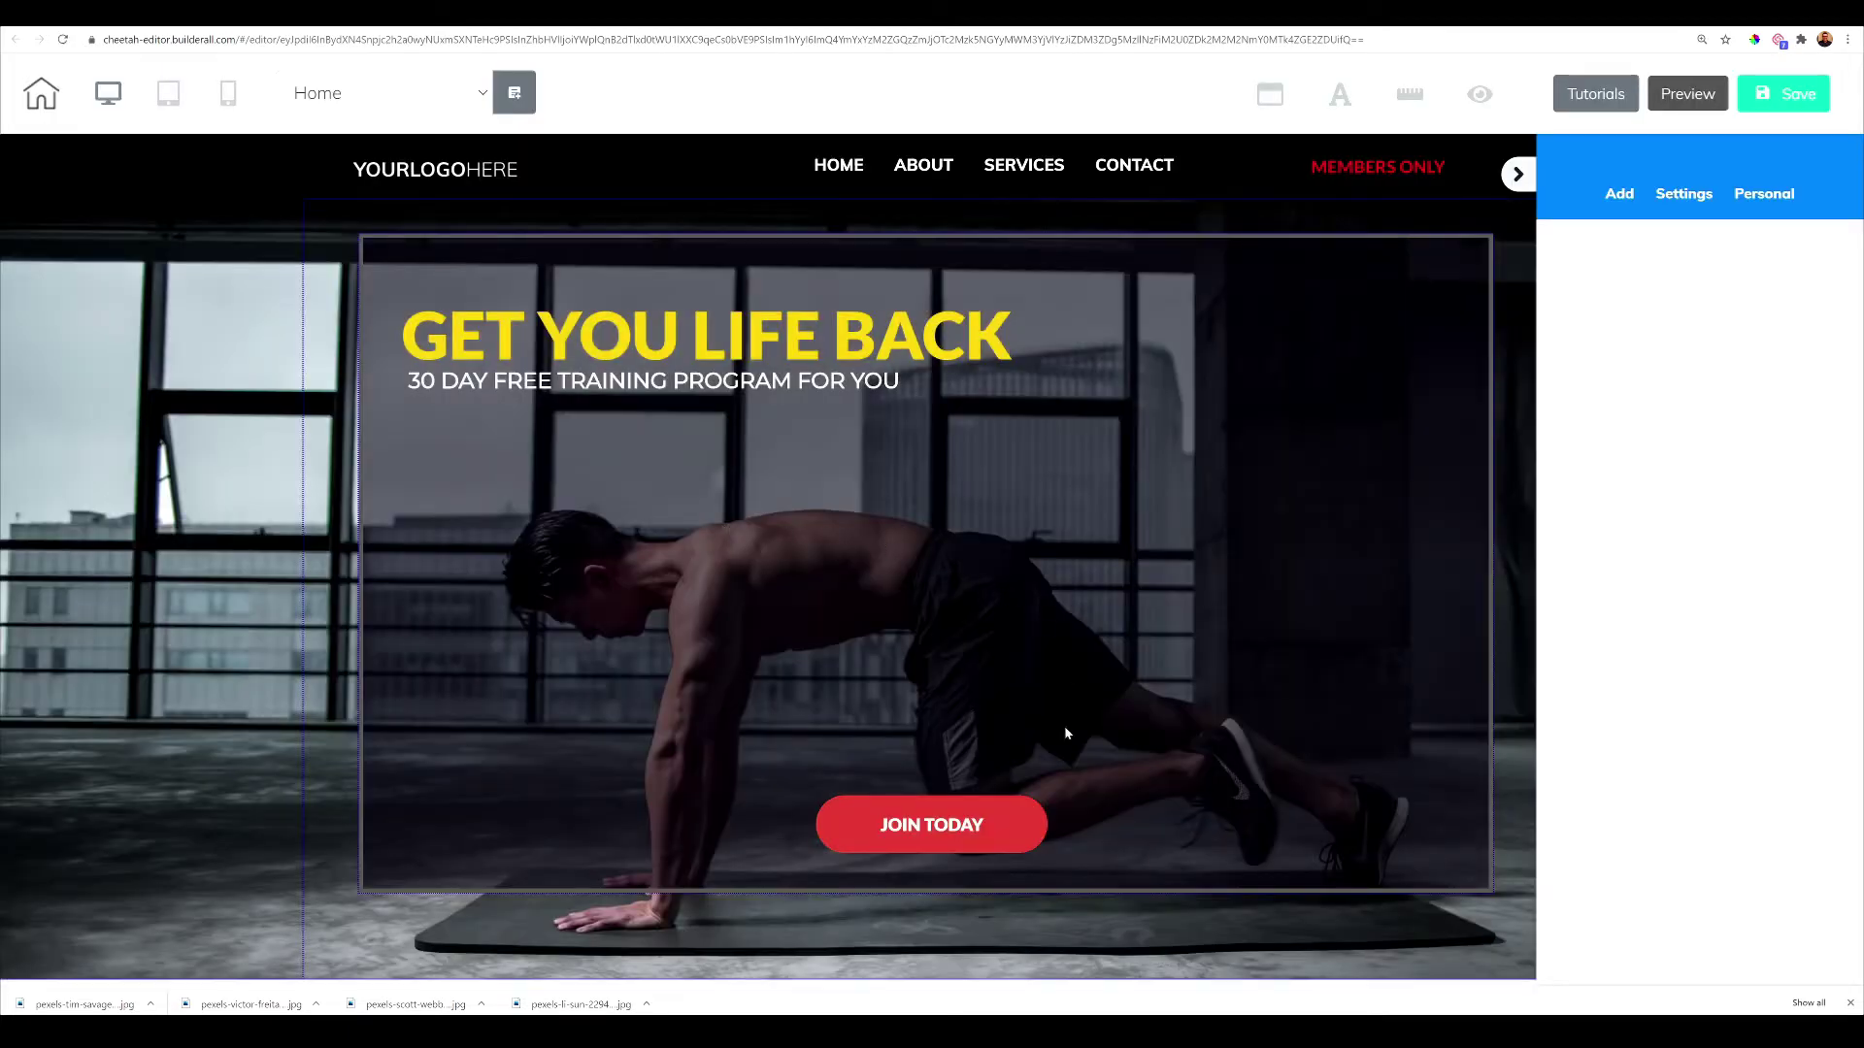
# Link JOIN TODAY to a Site members Register action granting FITNESS, redirecting to Protected1
pyautogui.click(946, 828)
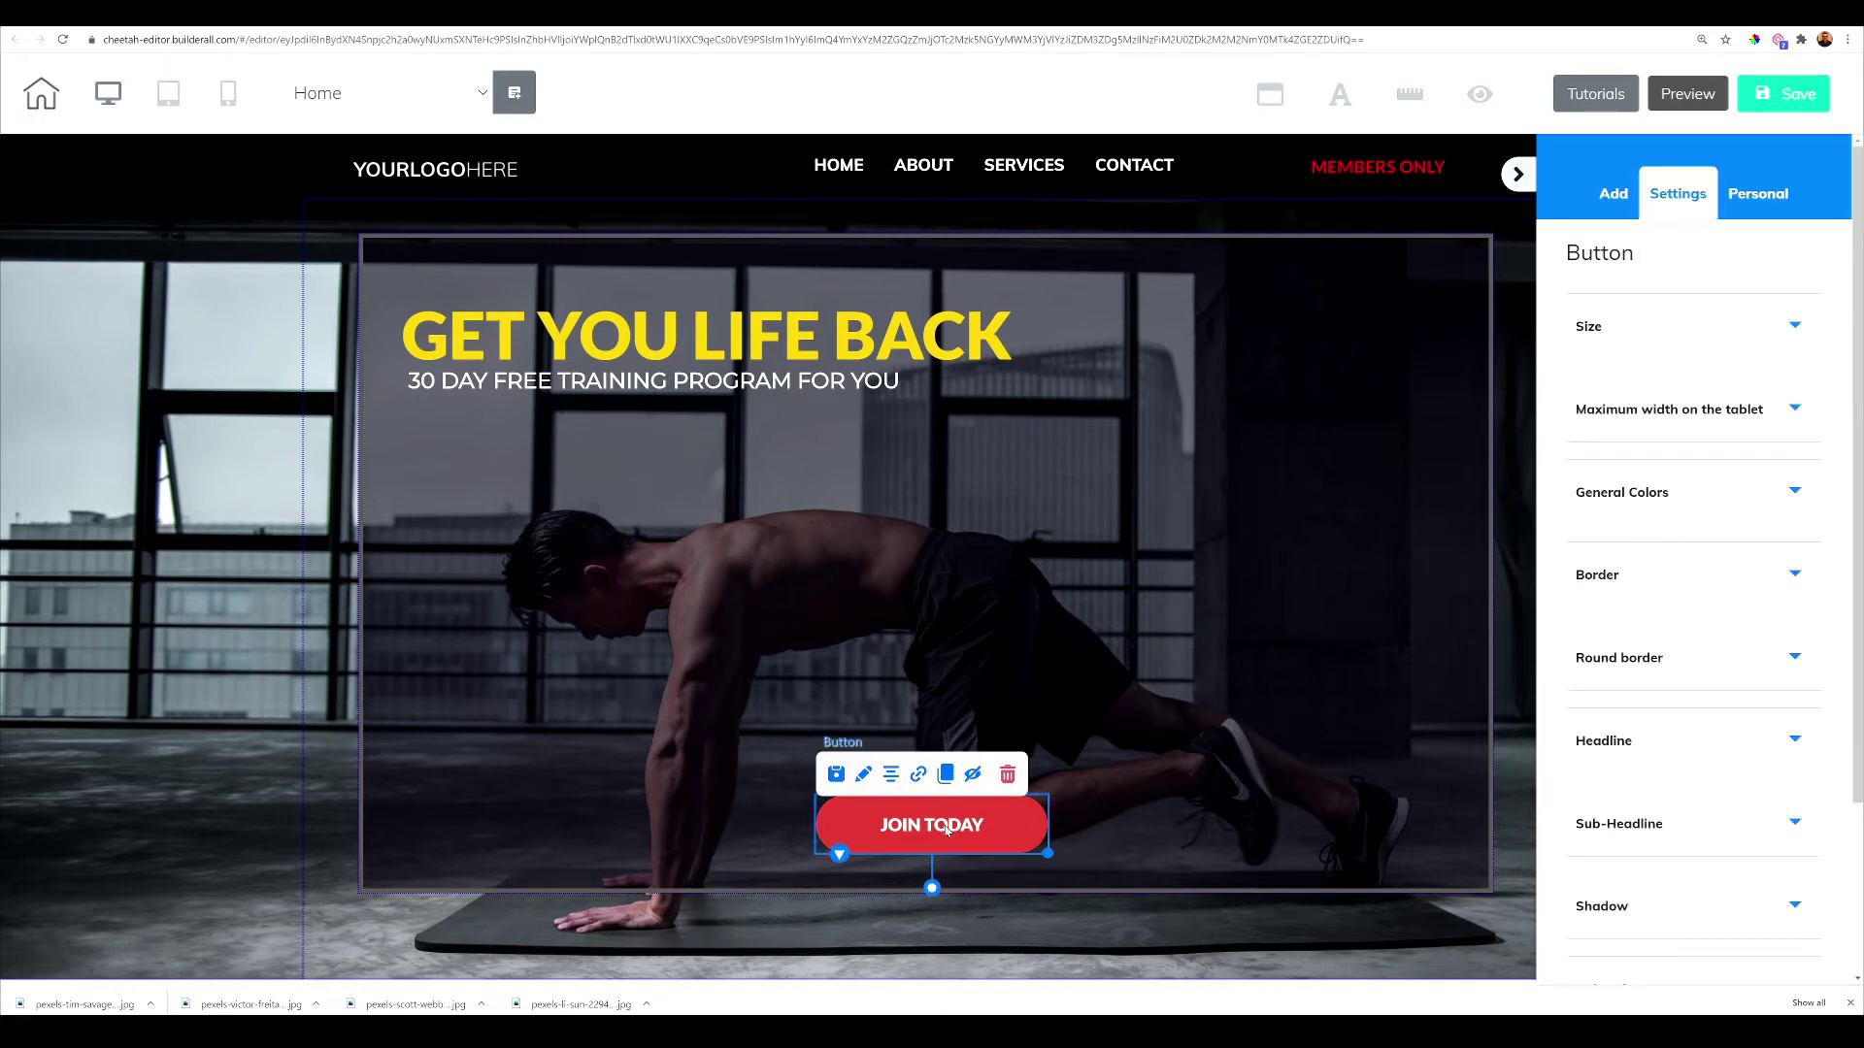
pyautogui.click(920, 780)
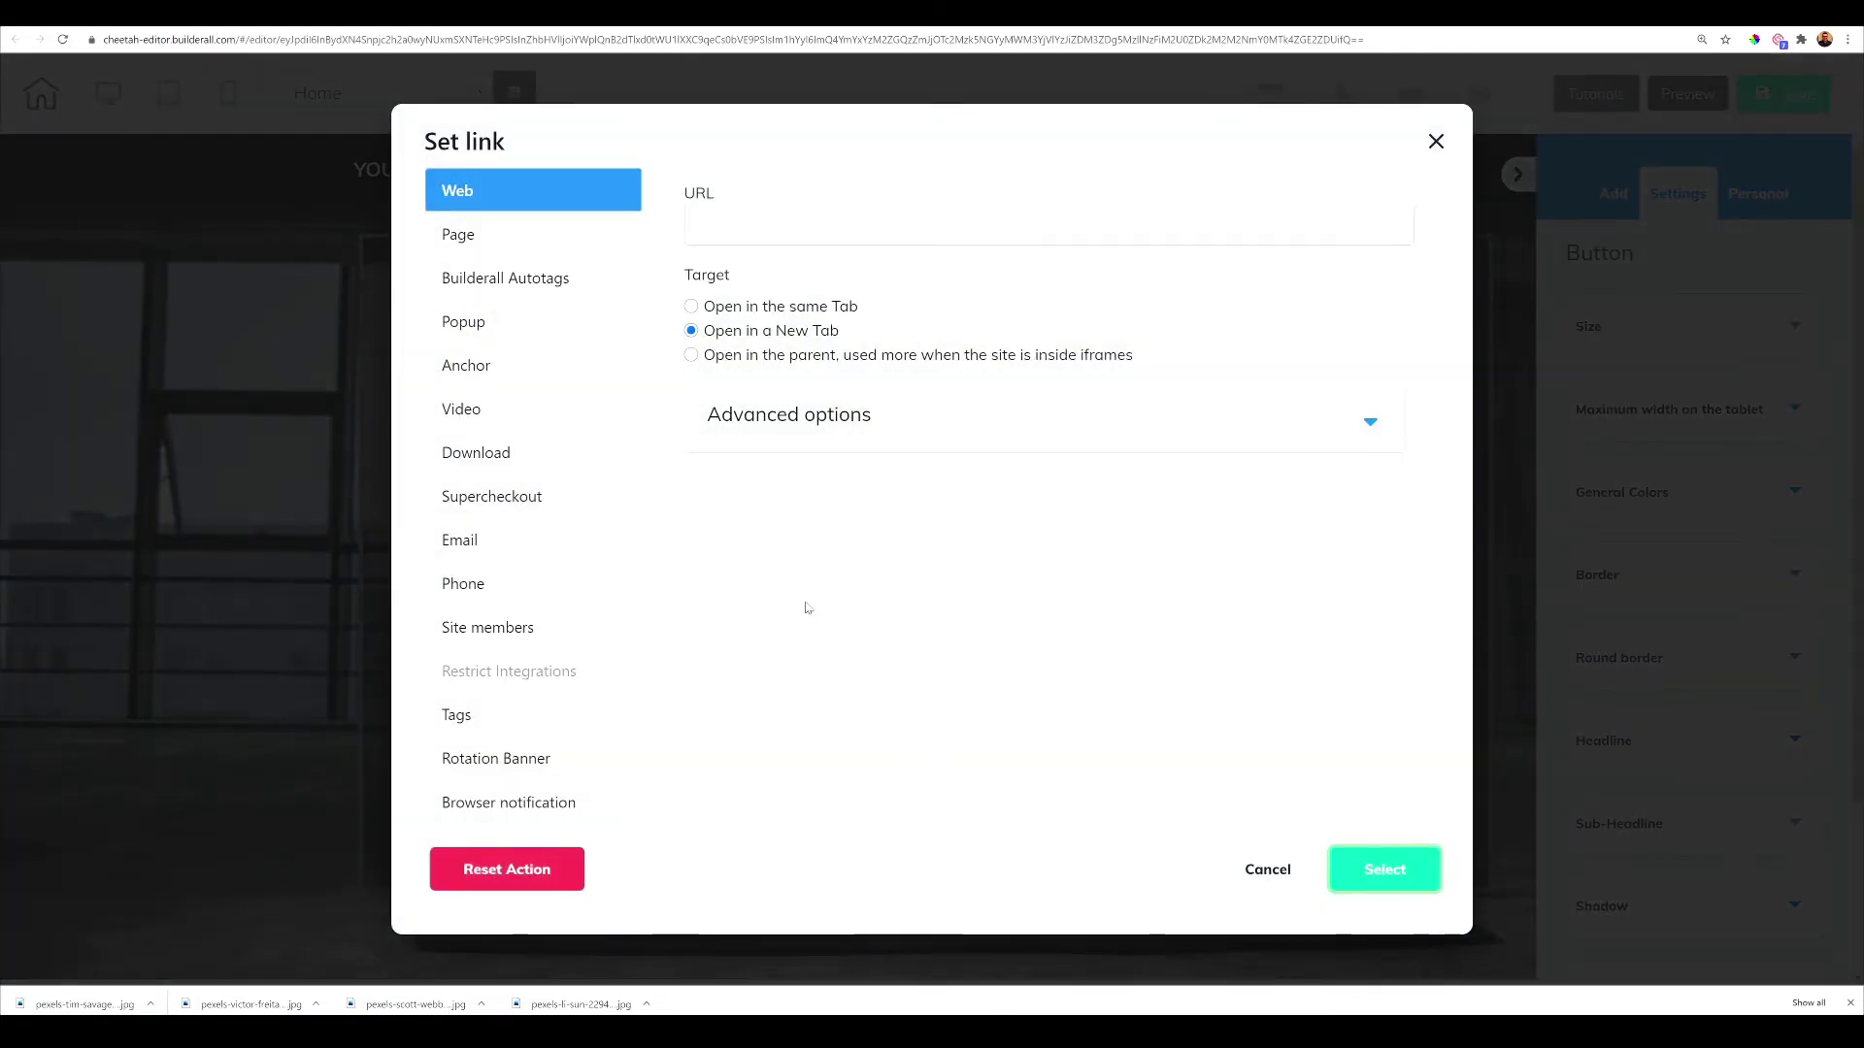
pyautogui.click(524, 629)
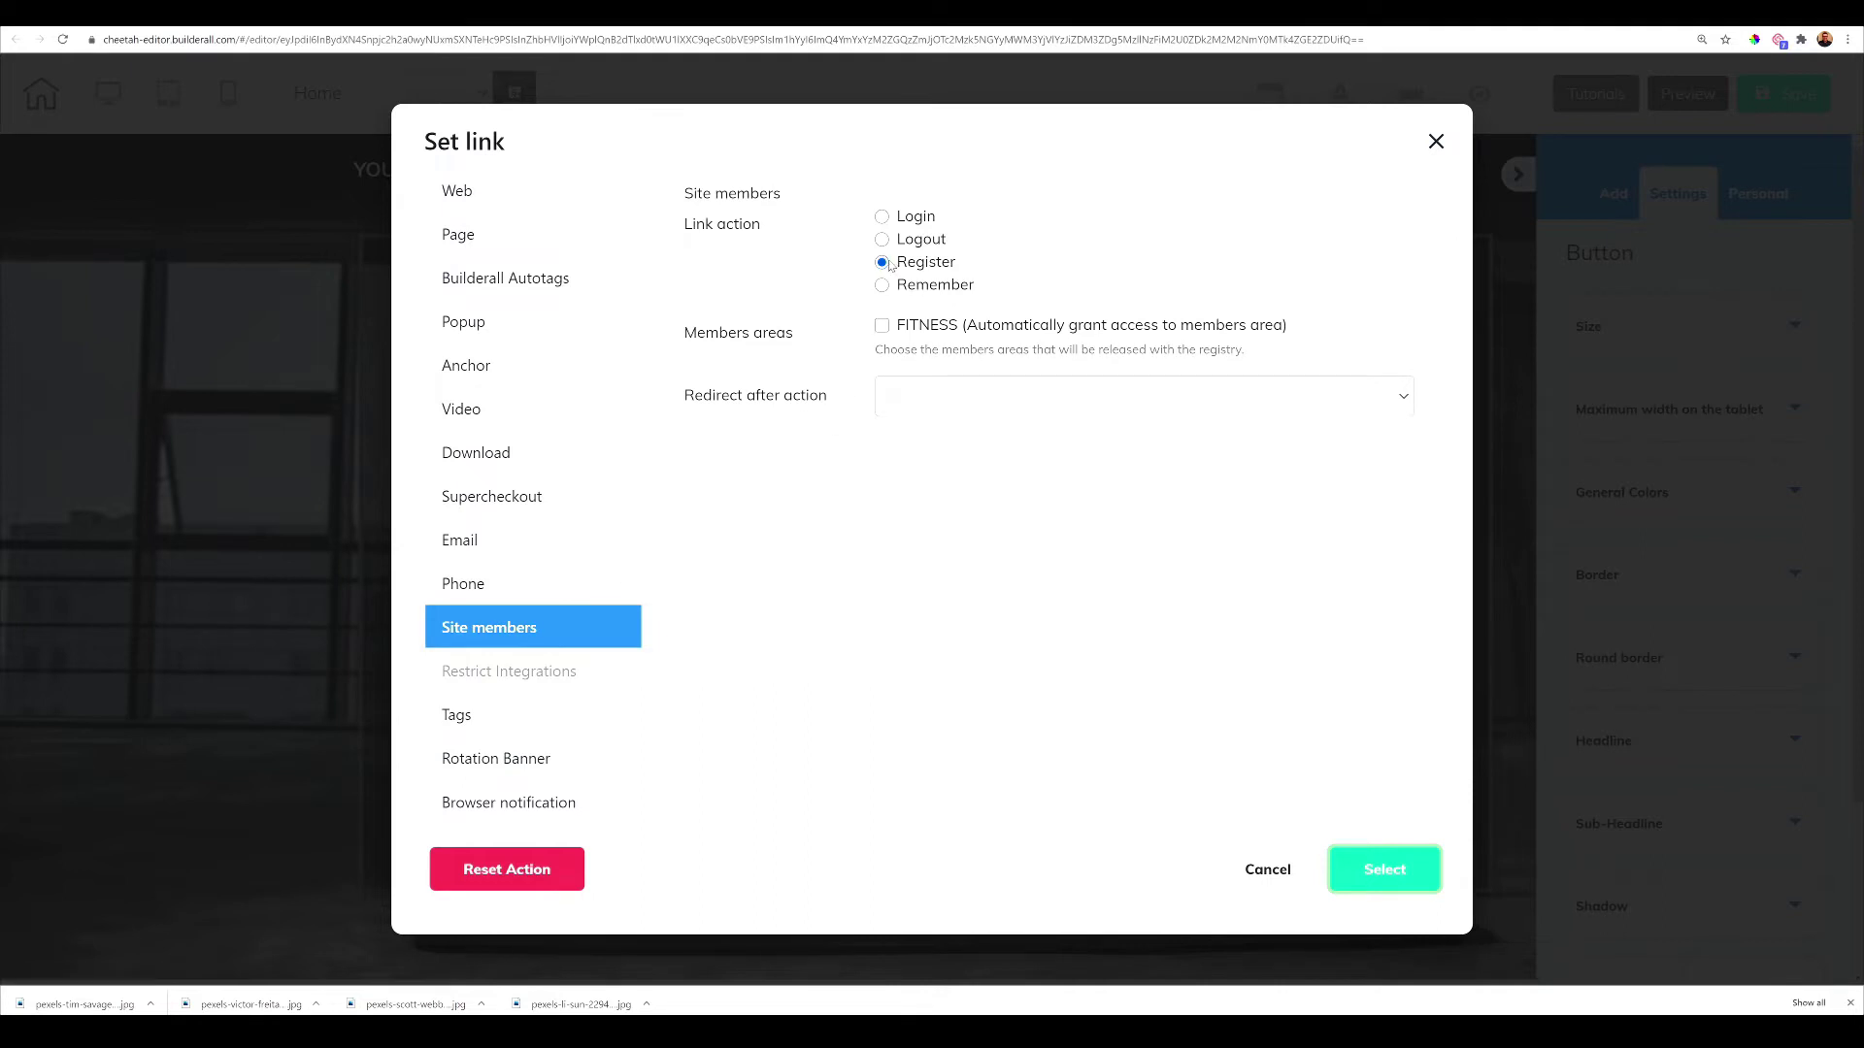
pyautogui.click(883, 328)
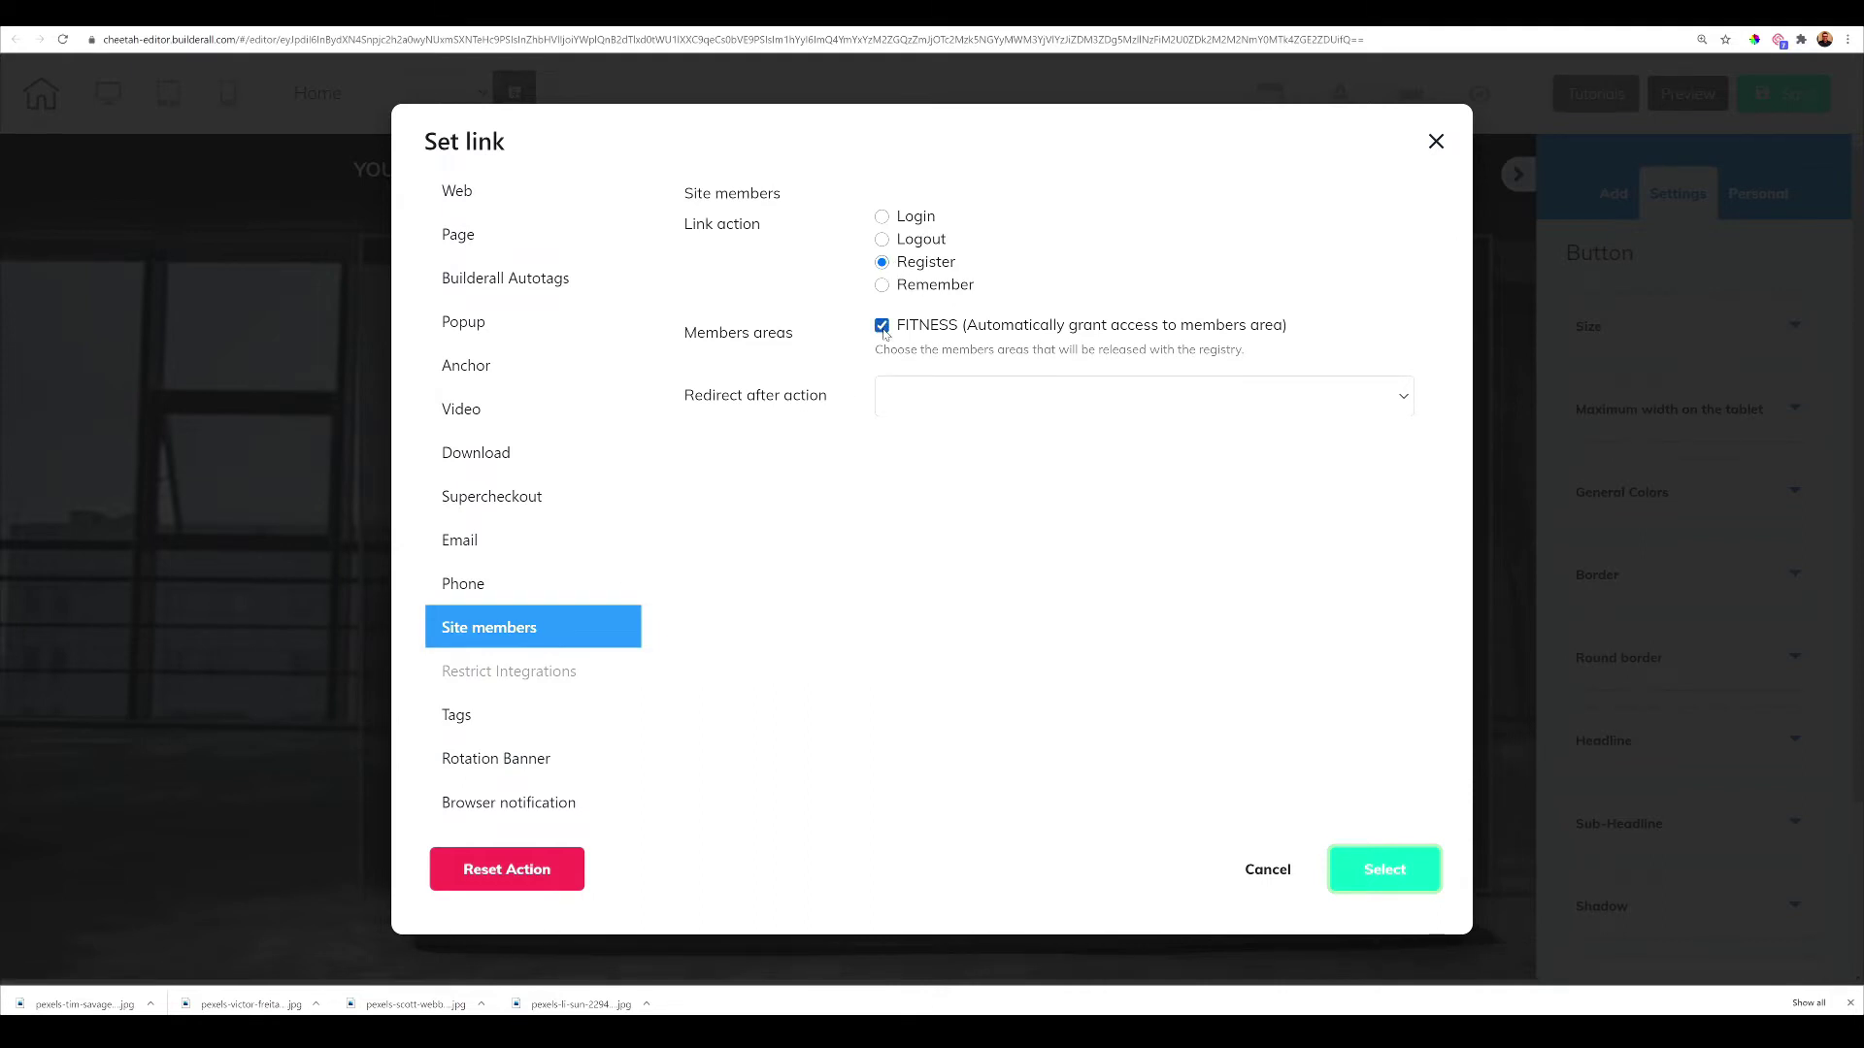
pyautogui.click(1130, 398)
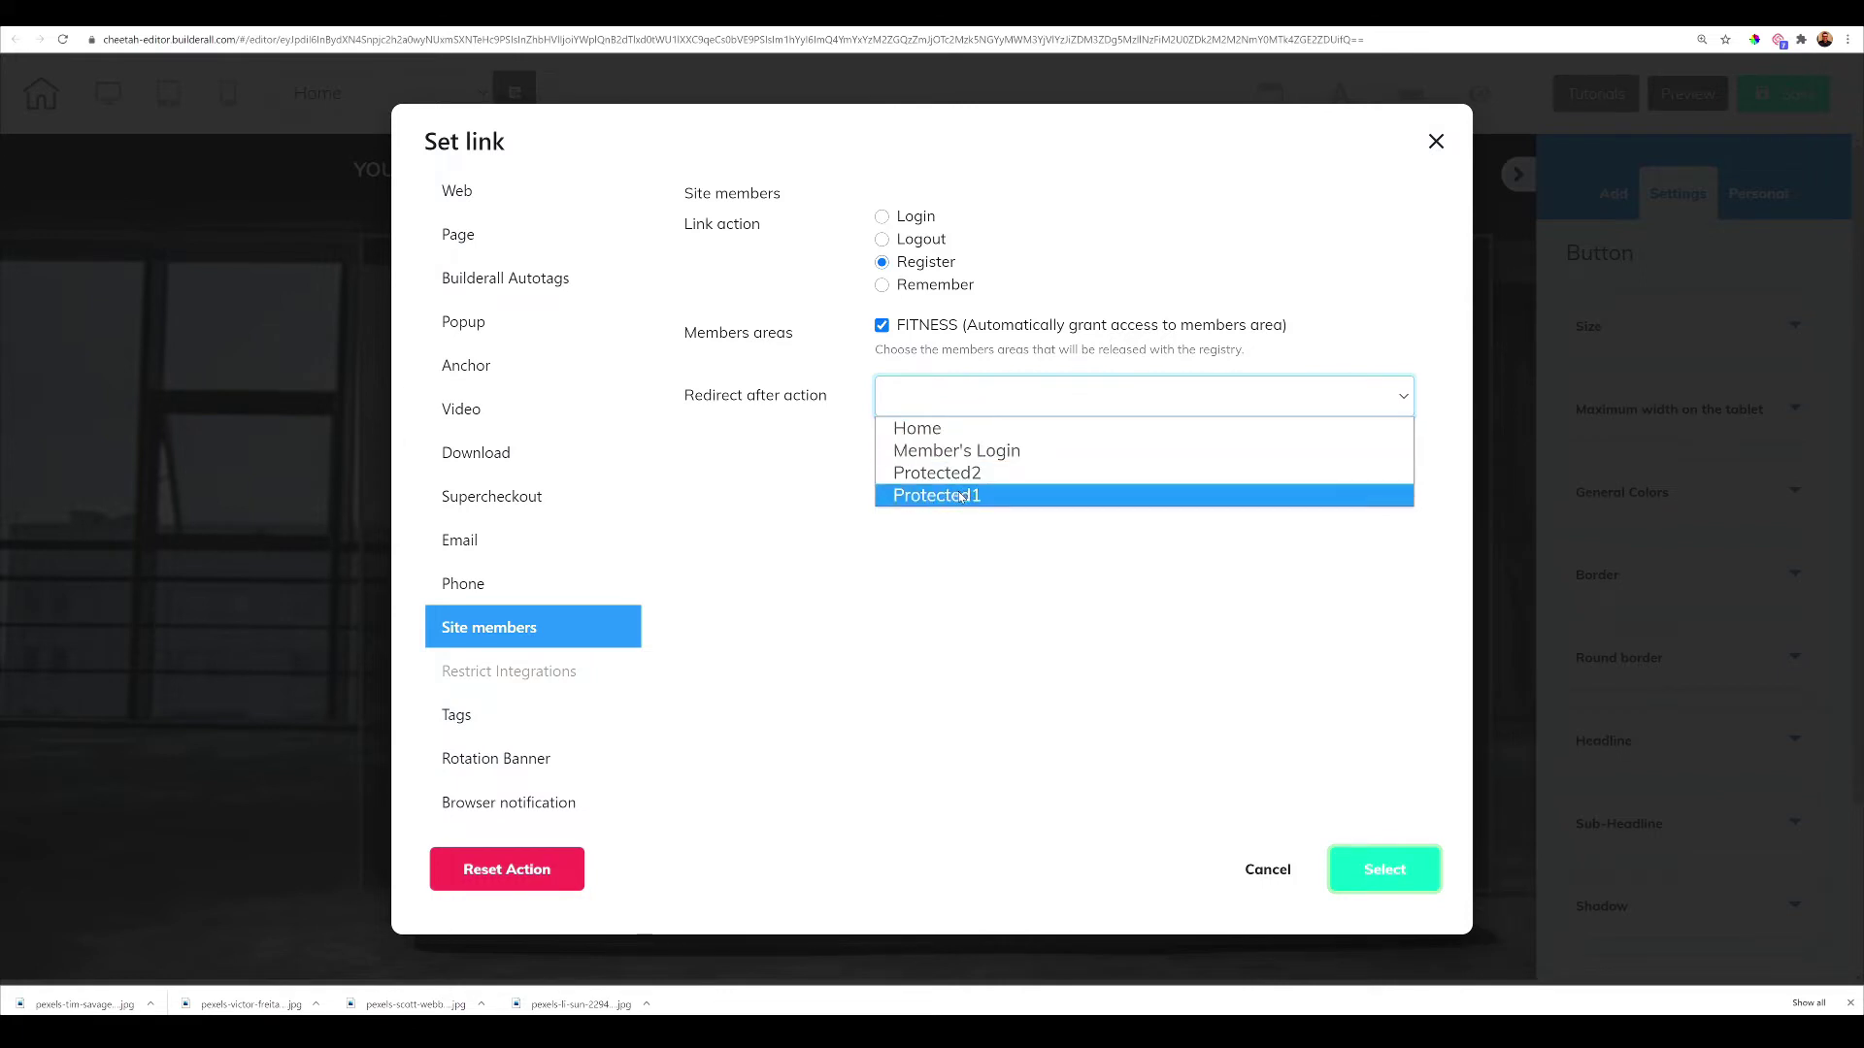
pyautogui.click(960, 496)
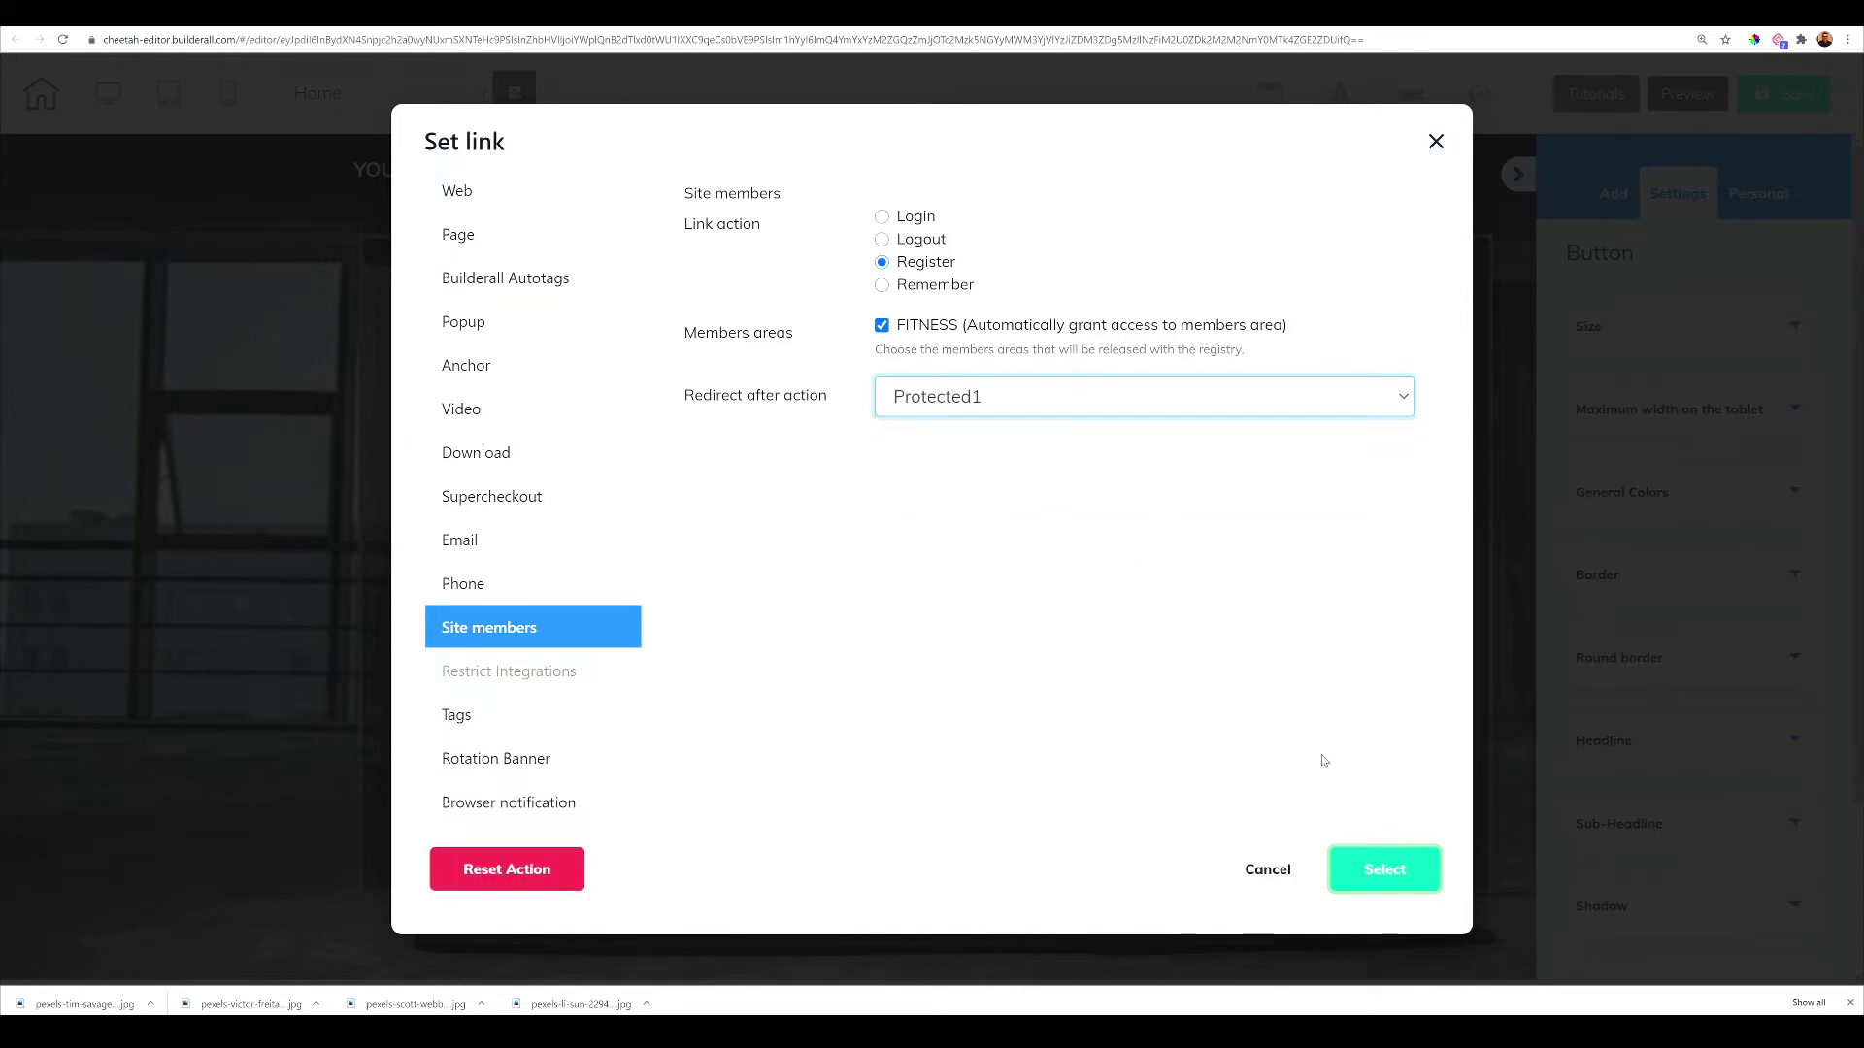
pyautogui.click(1377, 872)
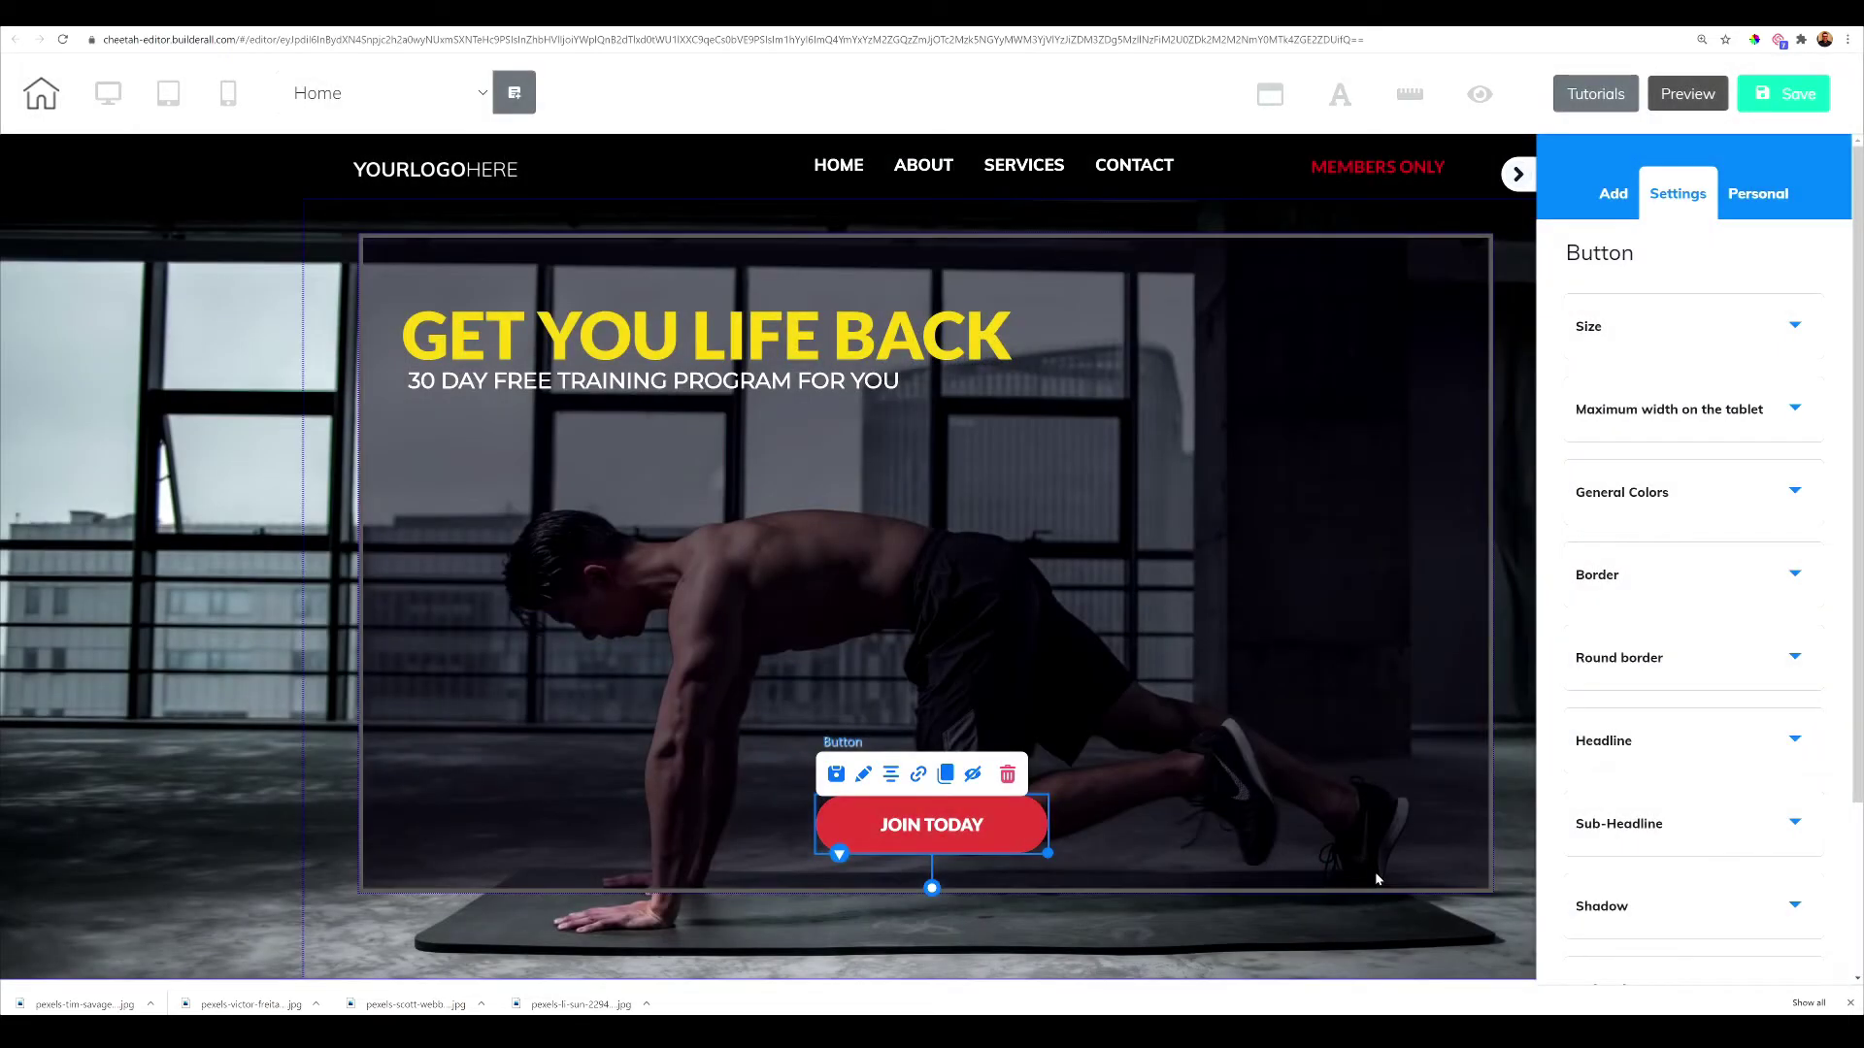
# Link the MEMBERS ONLY button to a Site members Login action redirecting to Protected1
pyautogui.click(1366, 172)
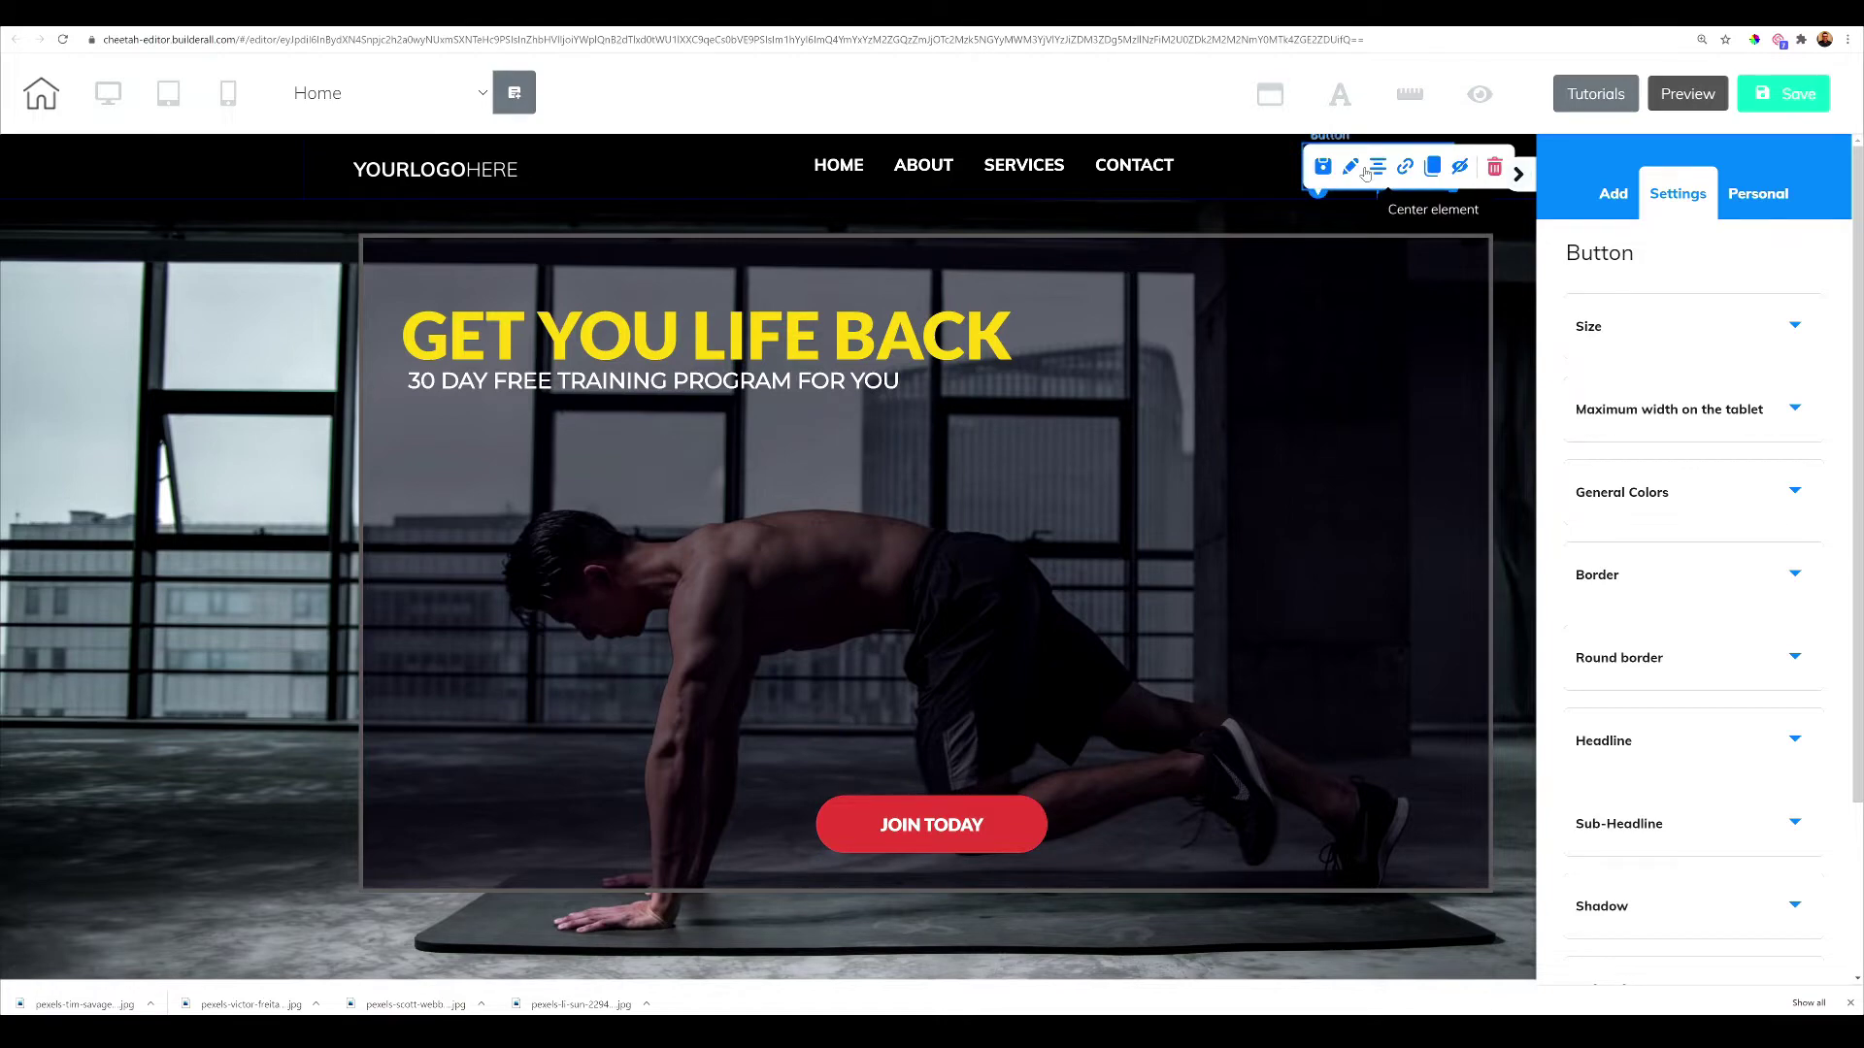
pyautogui.click(1407, 173)
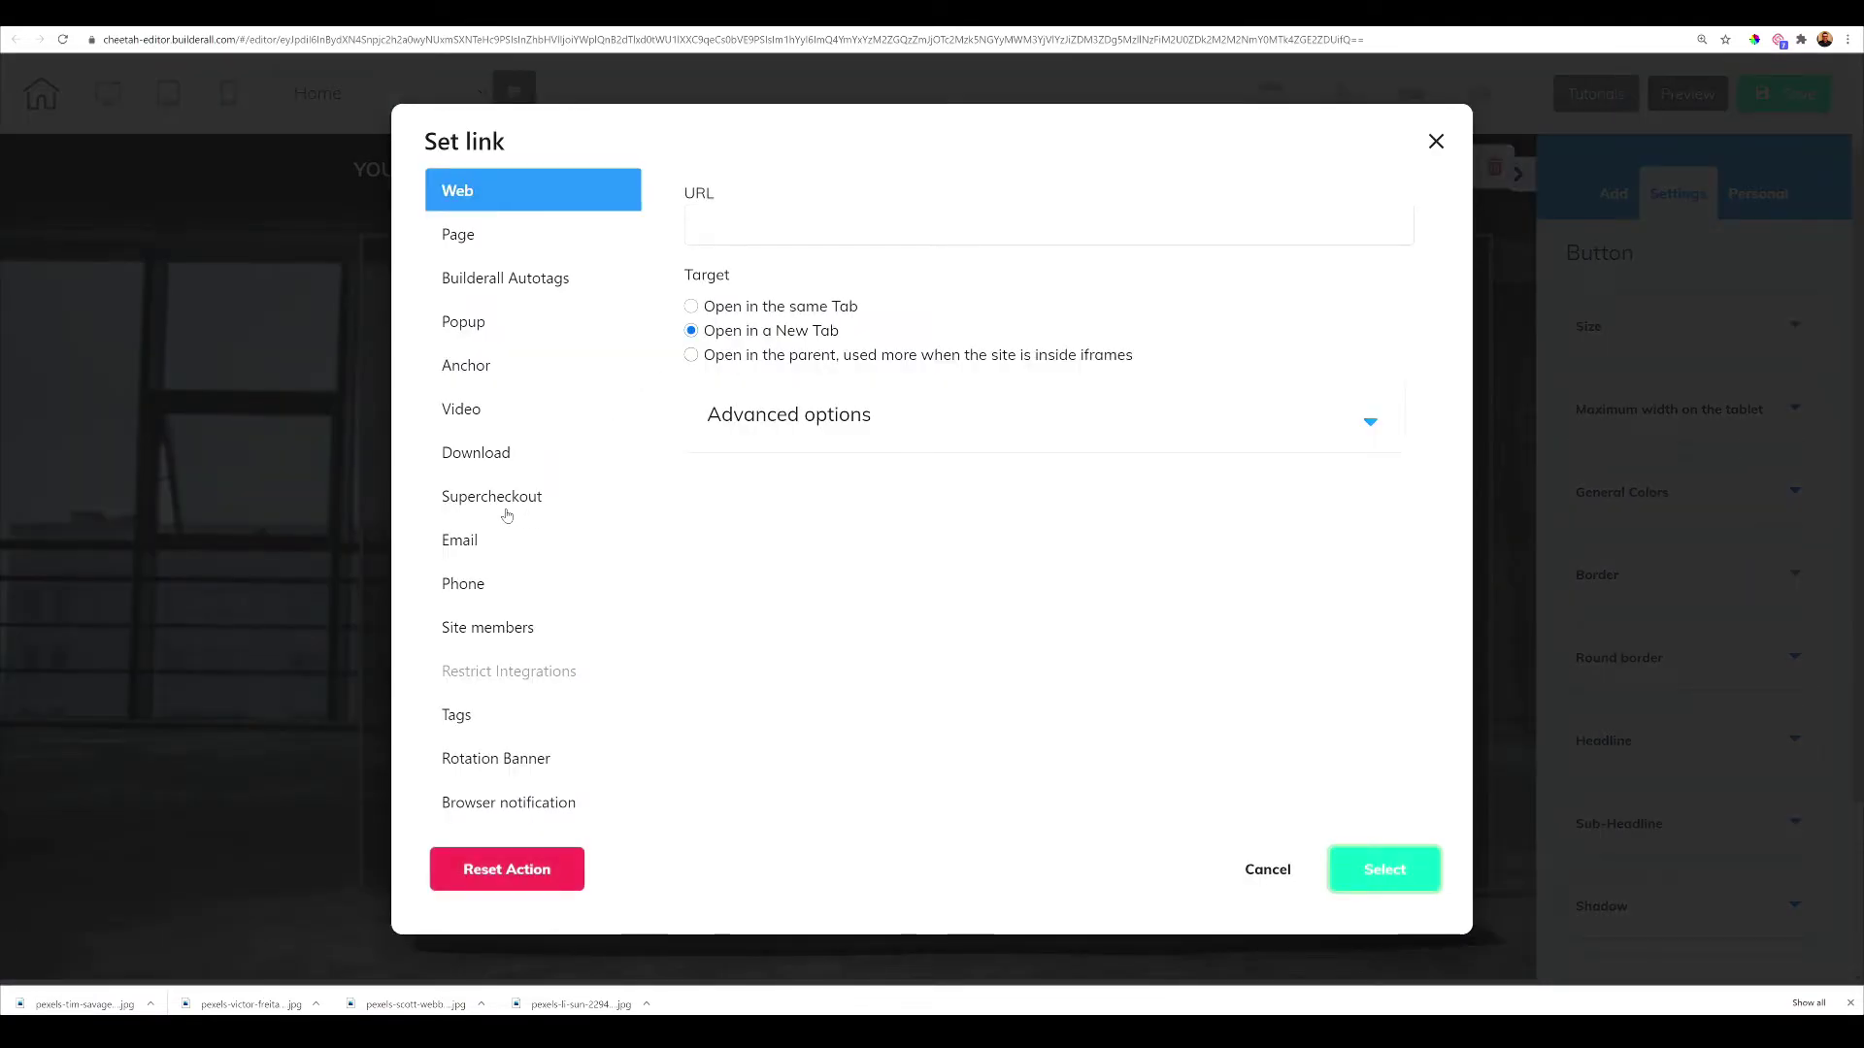
pyautogui.click(493, 626)
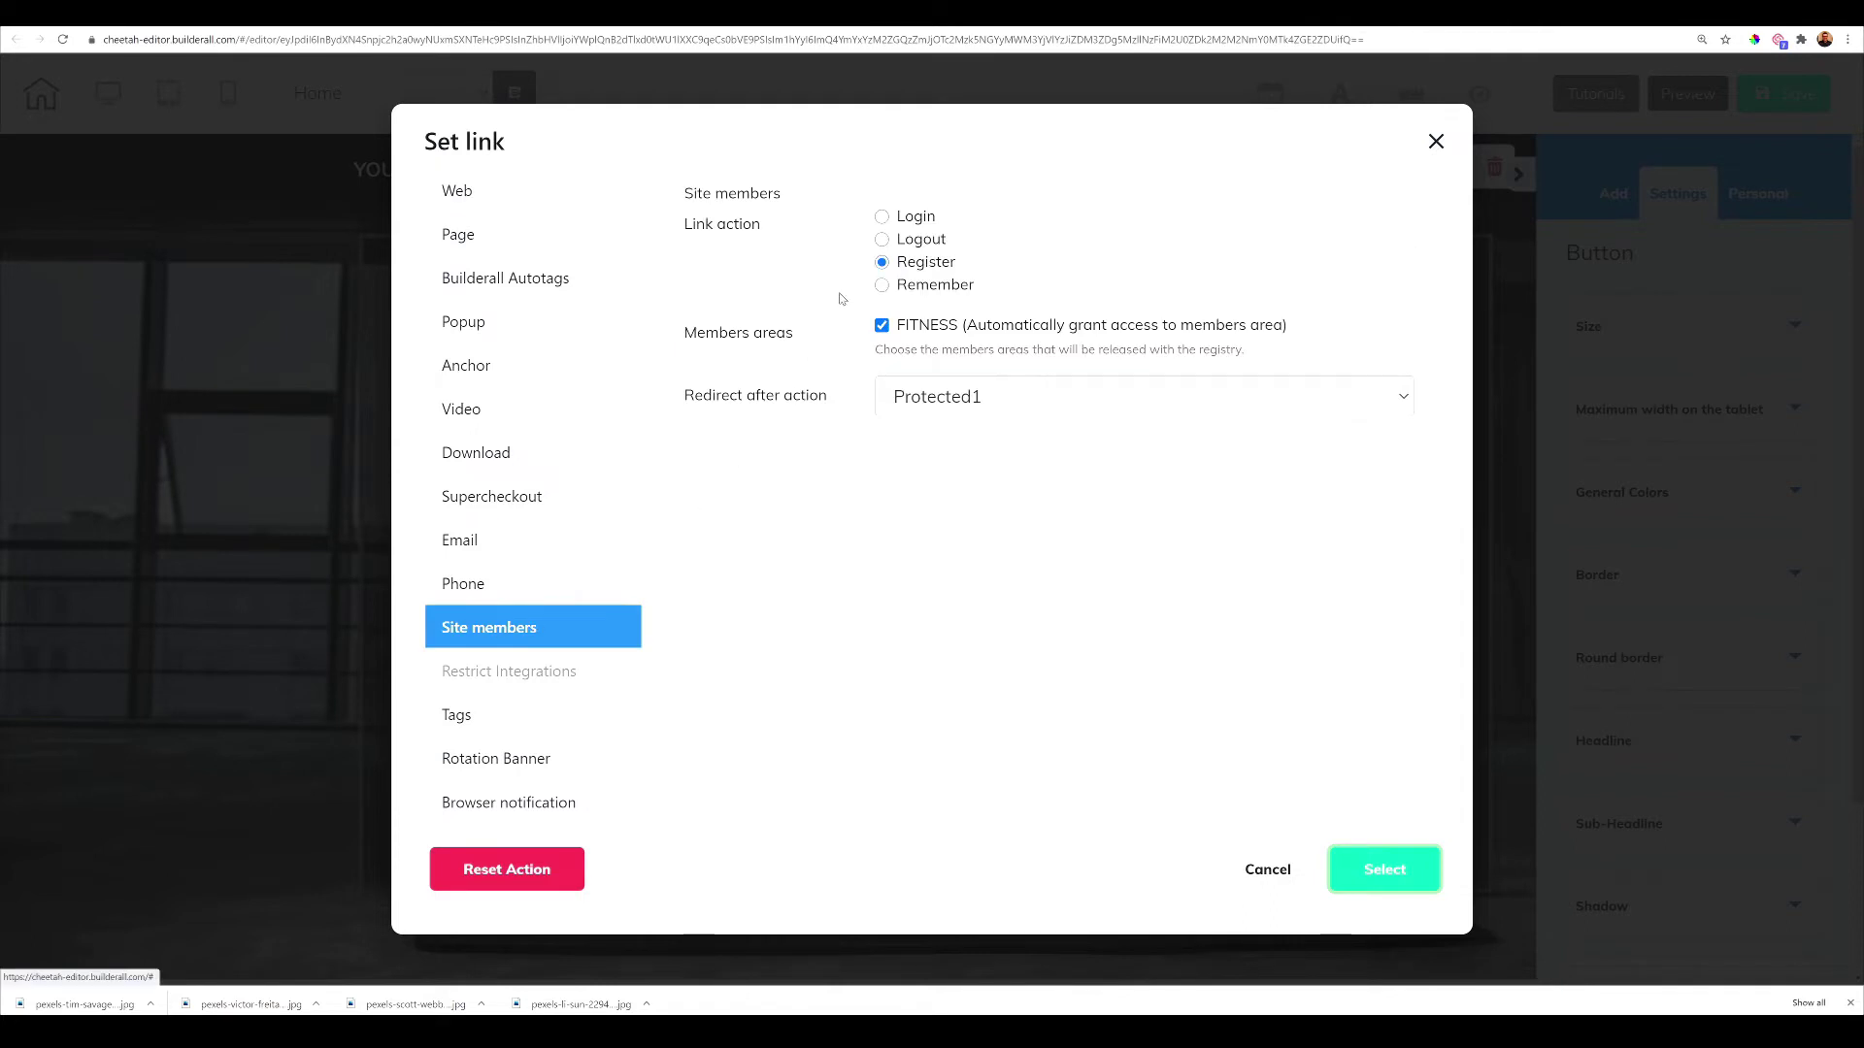
pyautogui.click(883, 217)
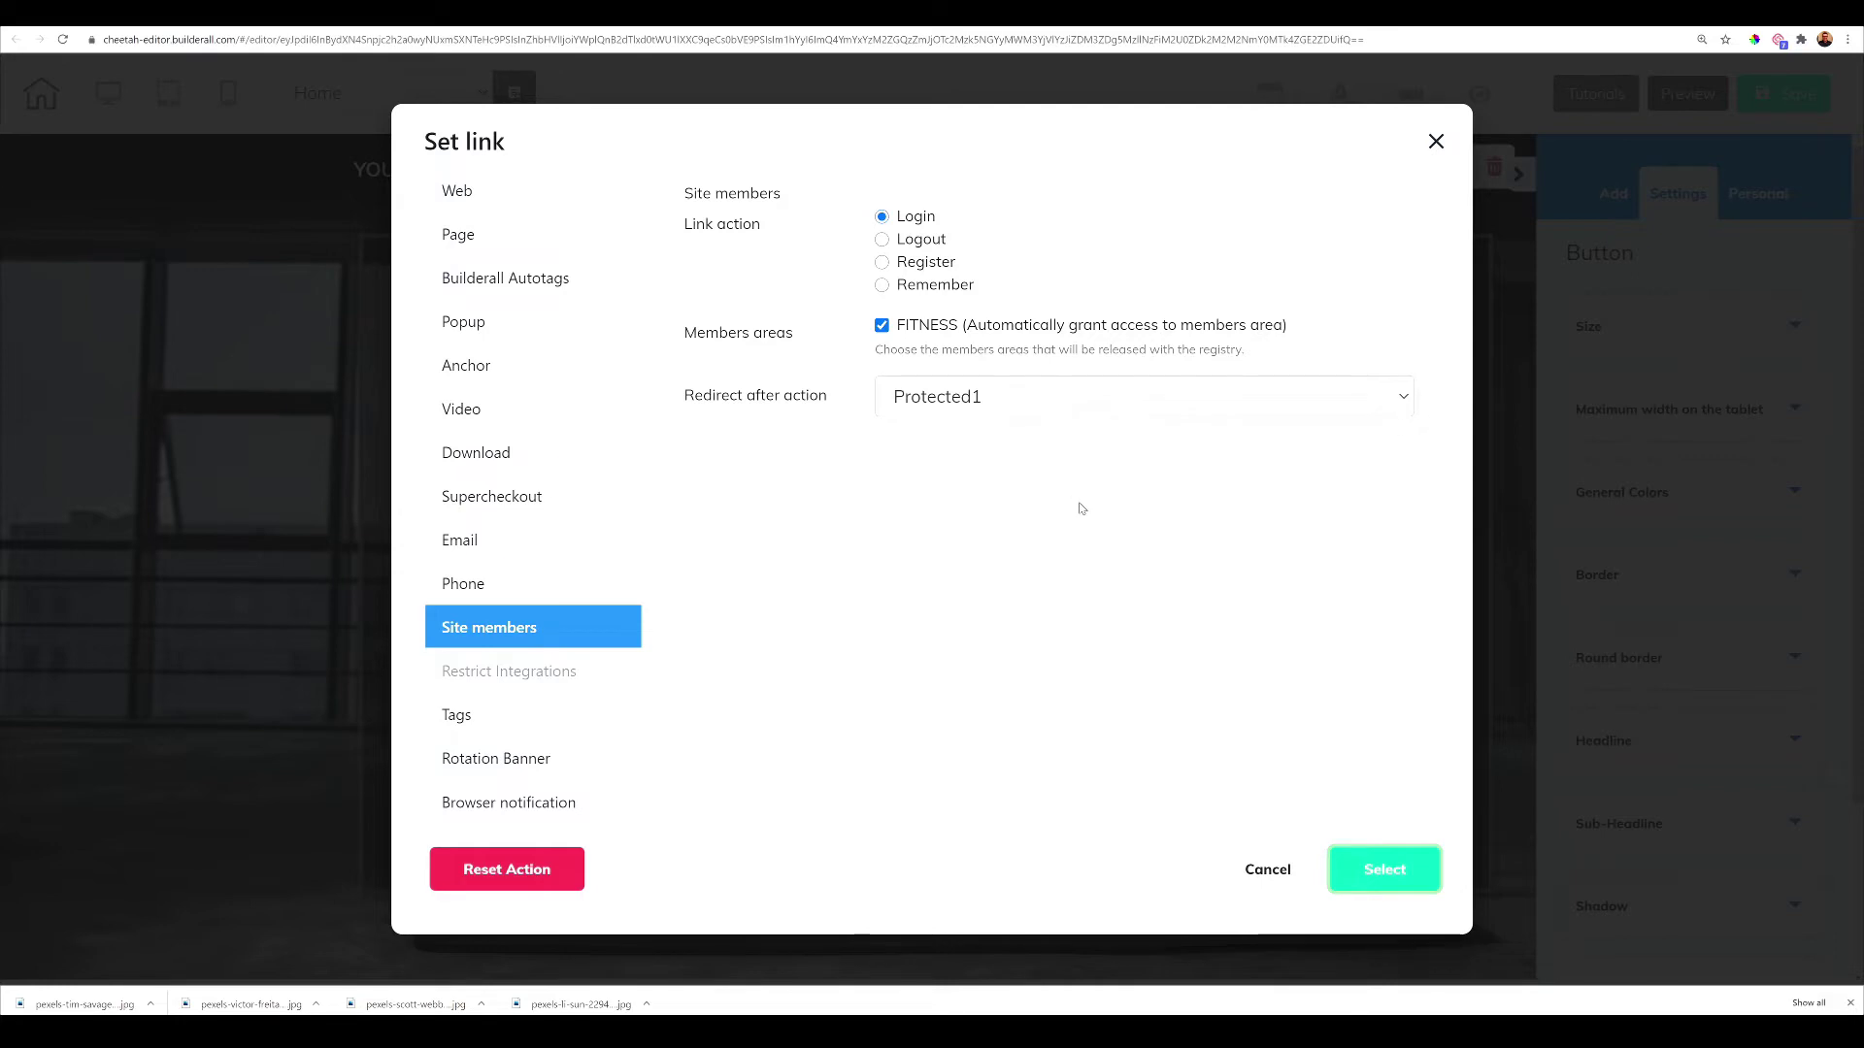
pyautogui.click(1375, 866)
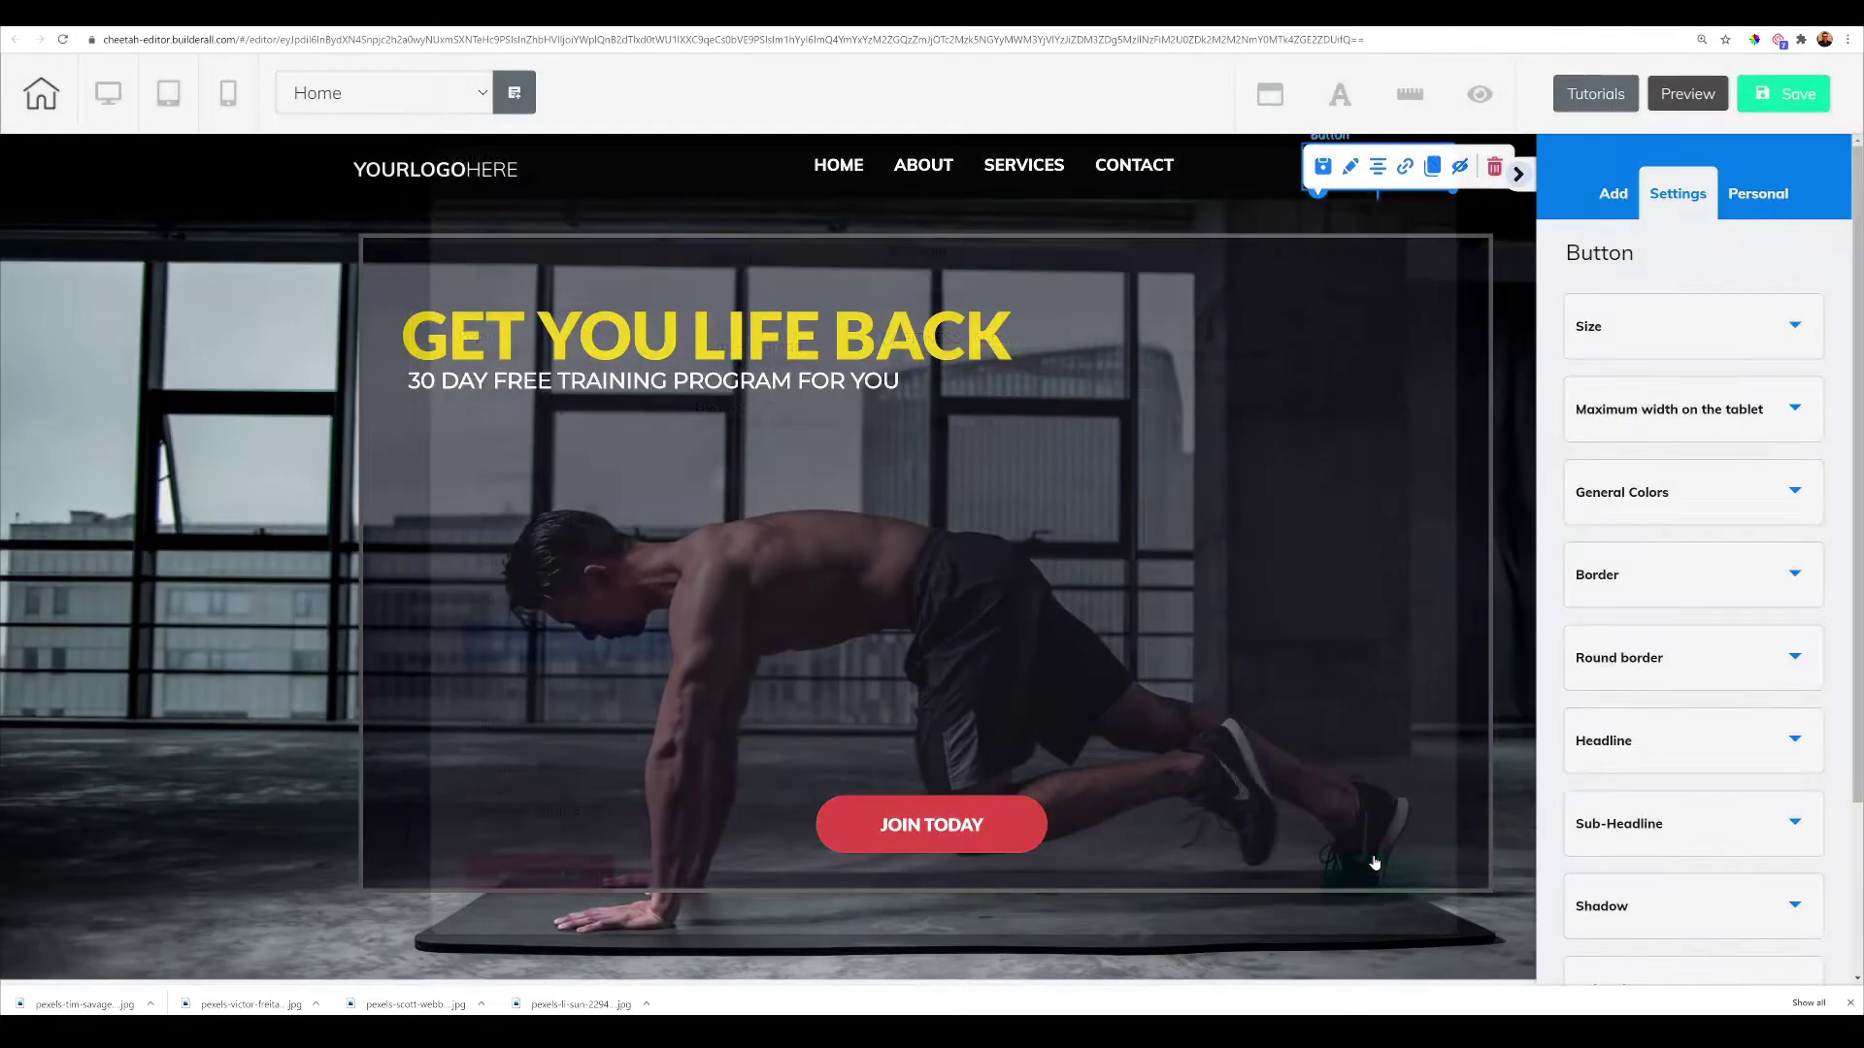
pyautogui.click(1213, 452)
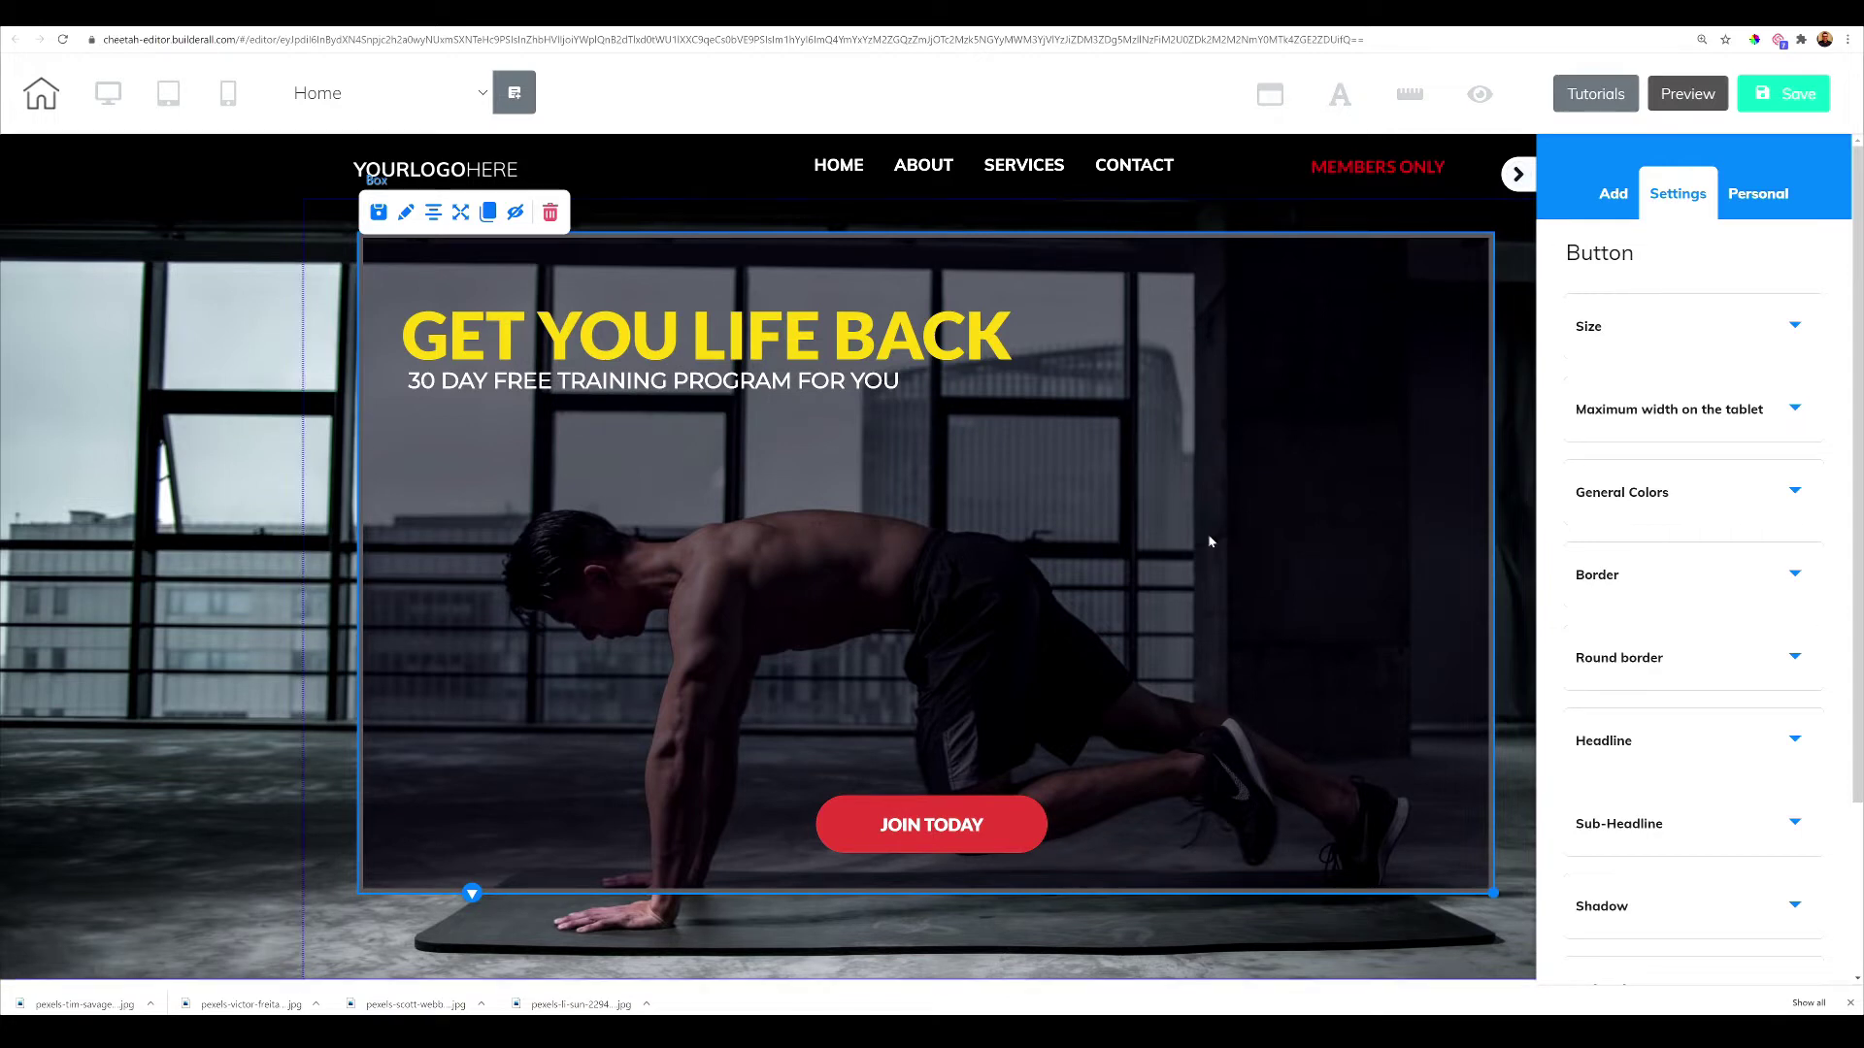
# Save the Home page and publish the site to testing-49-members-area.cheetah.builderall.com
pyautogui.click(1774, 98)
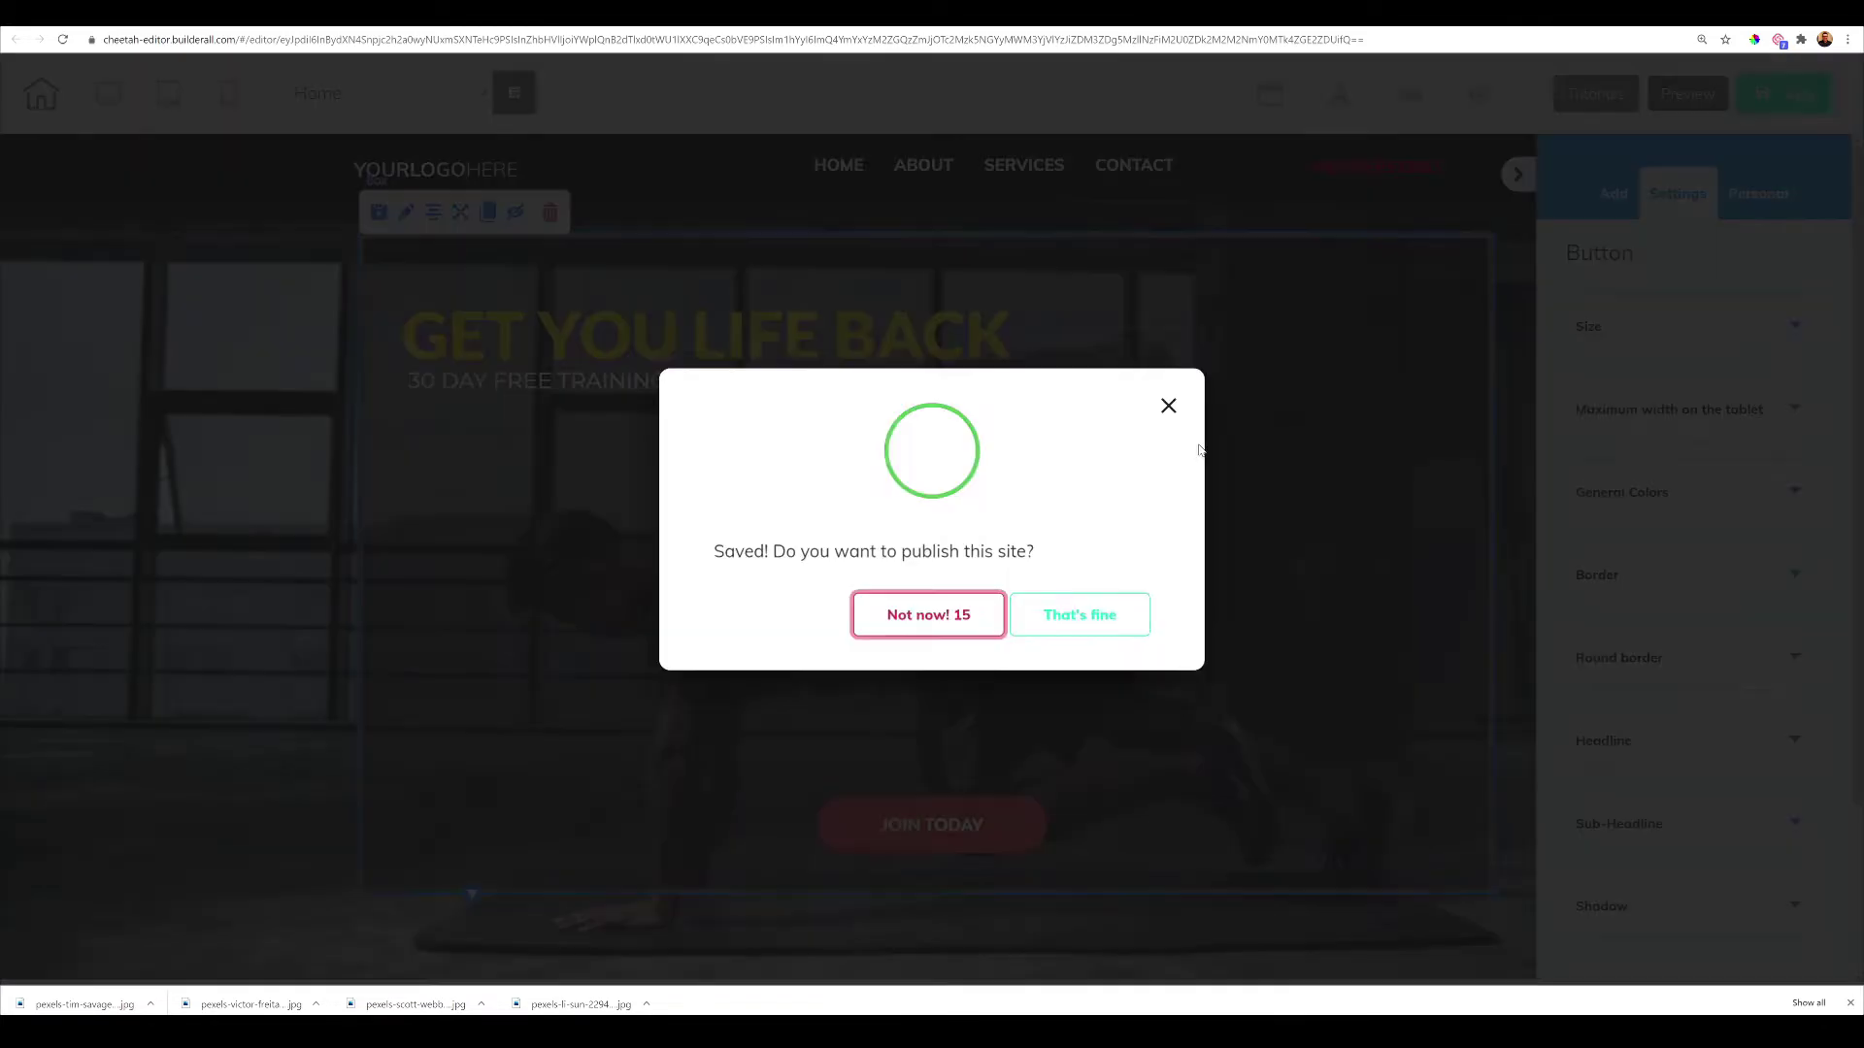
pyautogui.click(1079, 612)
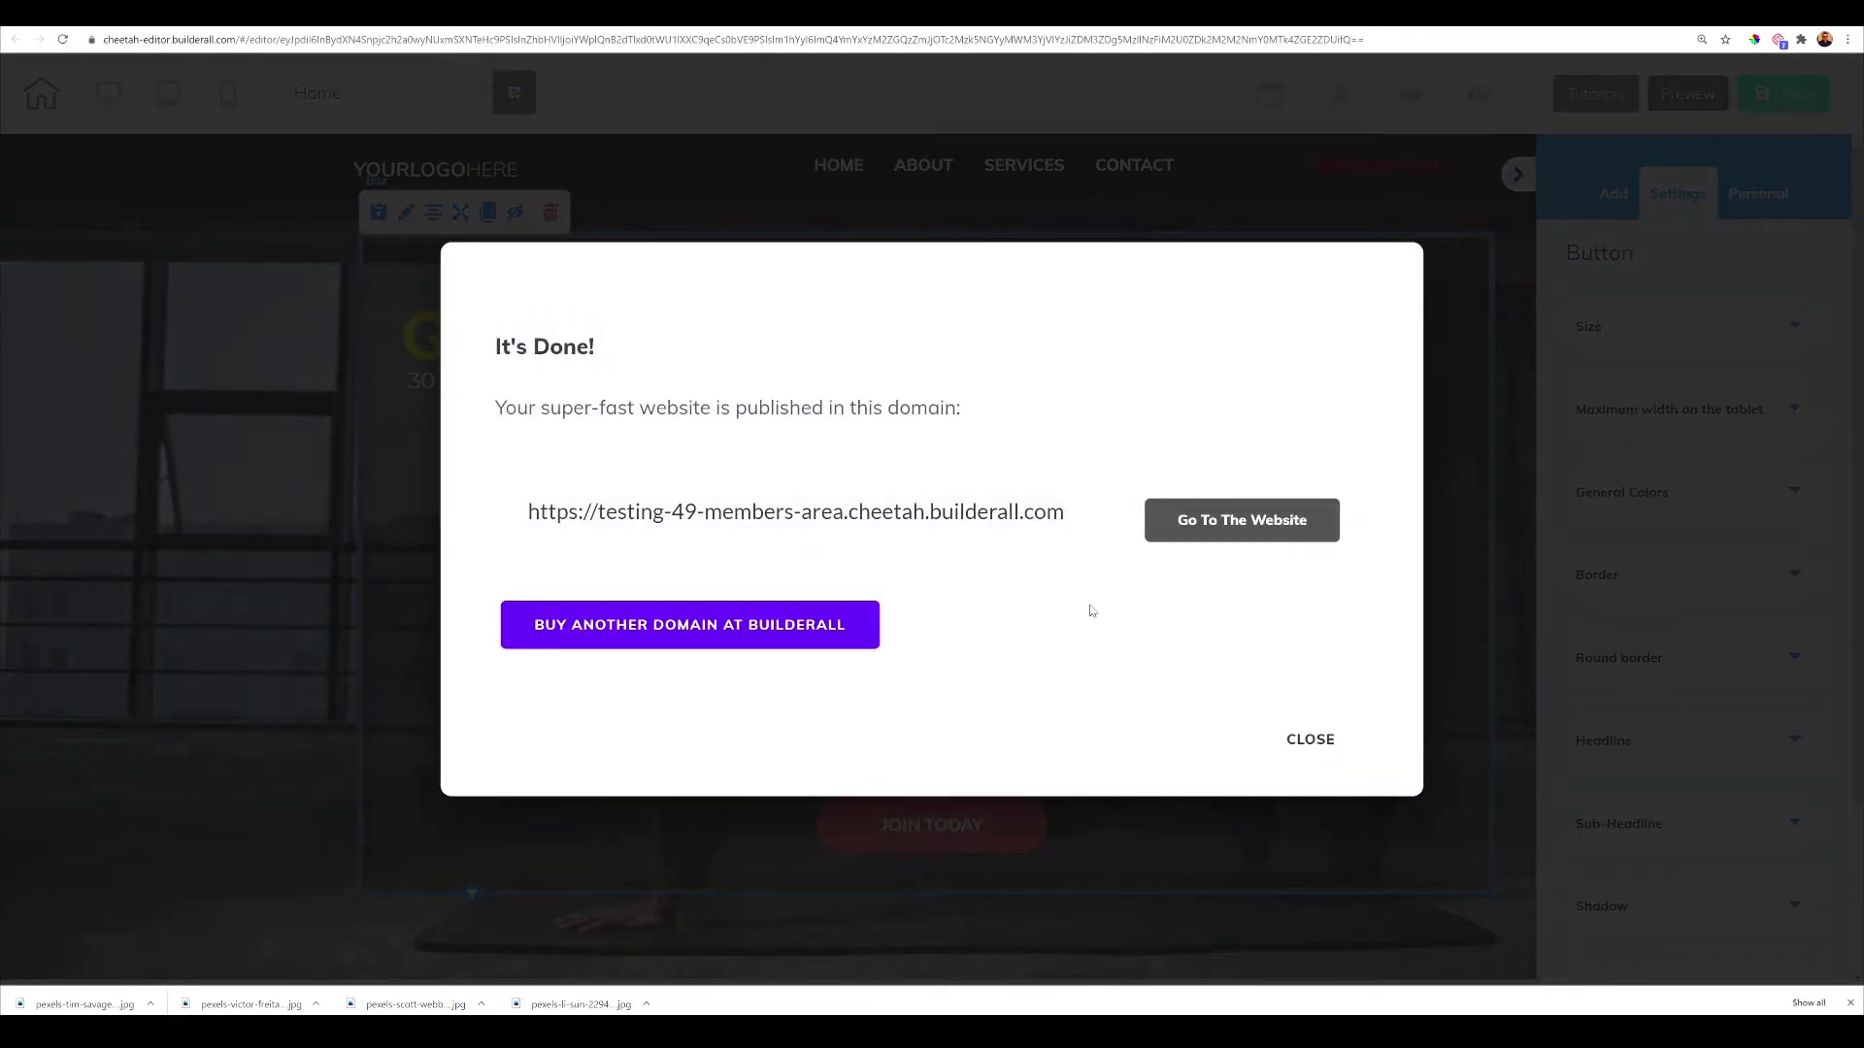
pyautogui.click(1278, 730)
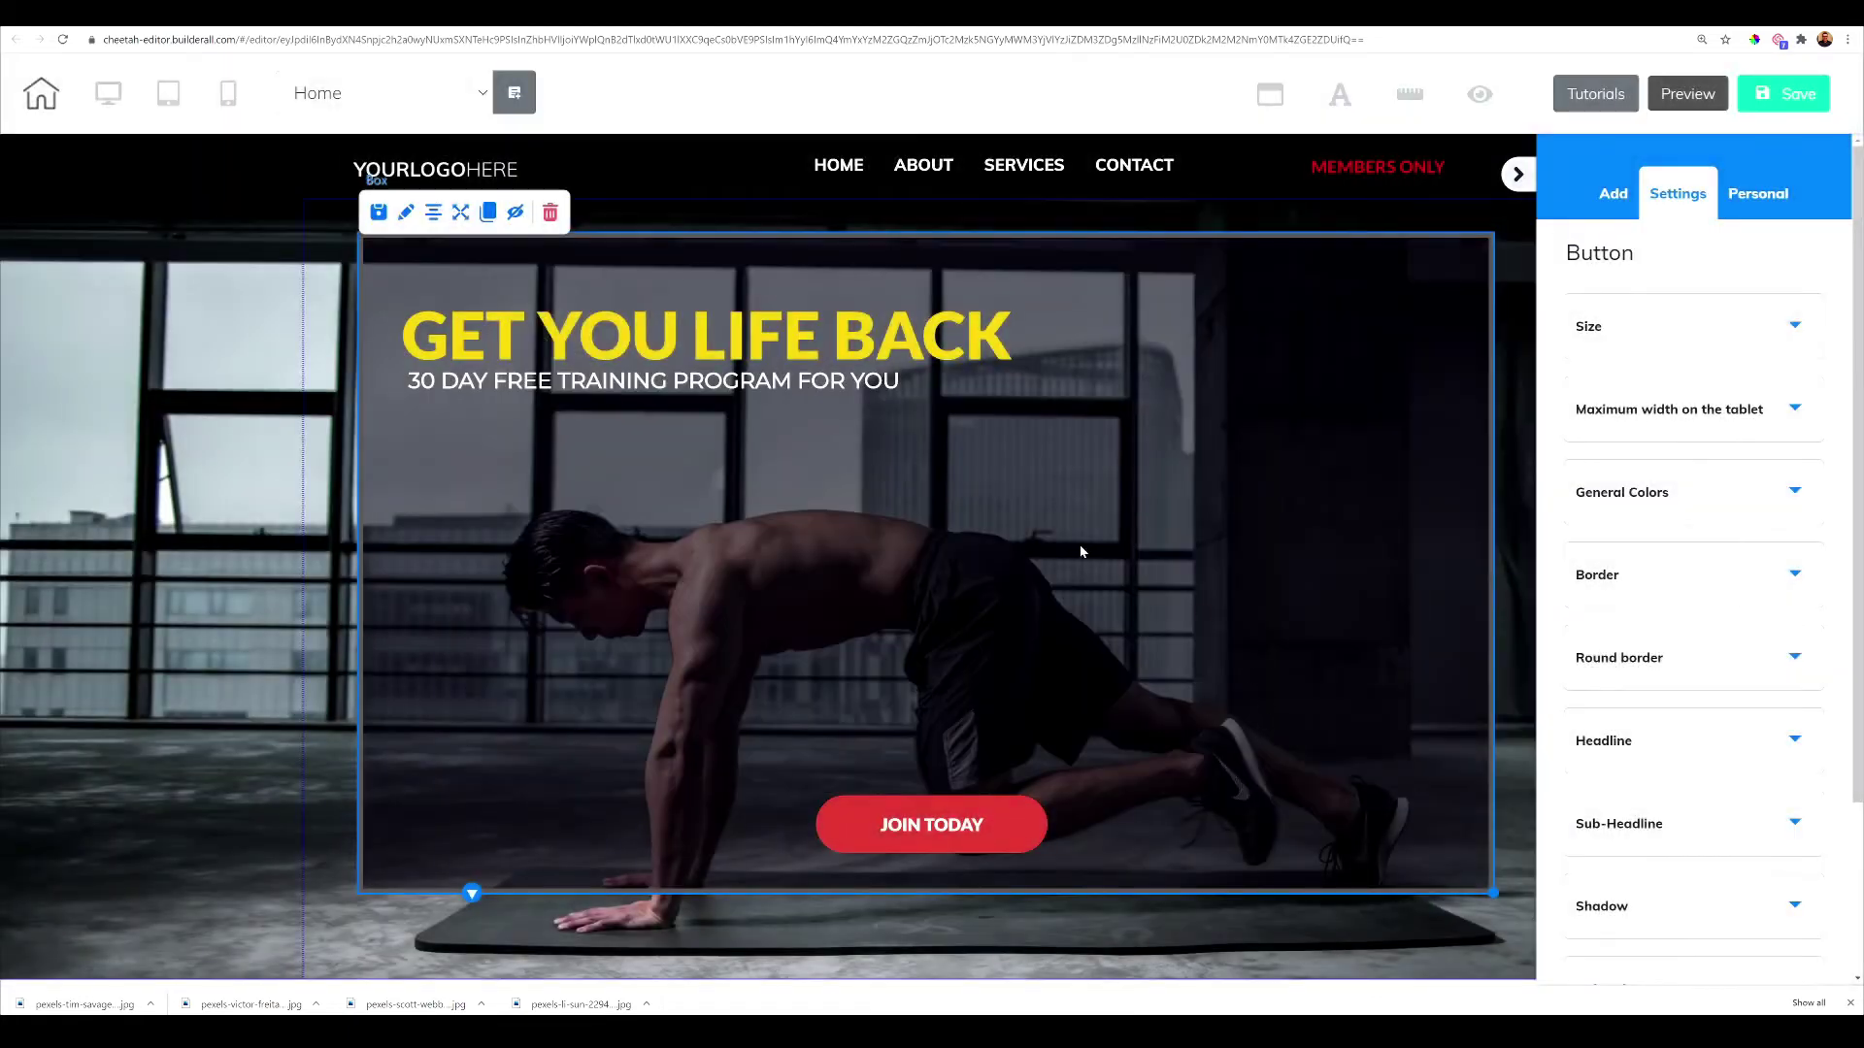
# Switch the editor to Protected1, saving Home on exit, and select its LOG OUT button
pyautogui.click(466, 93)
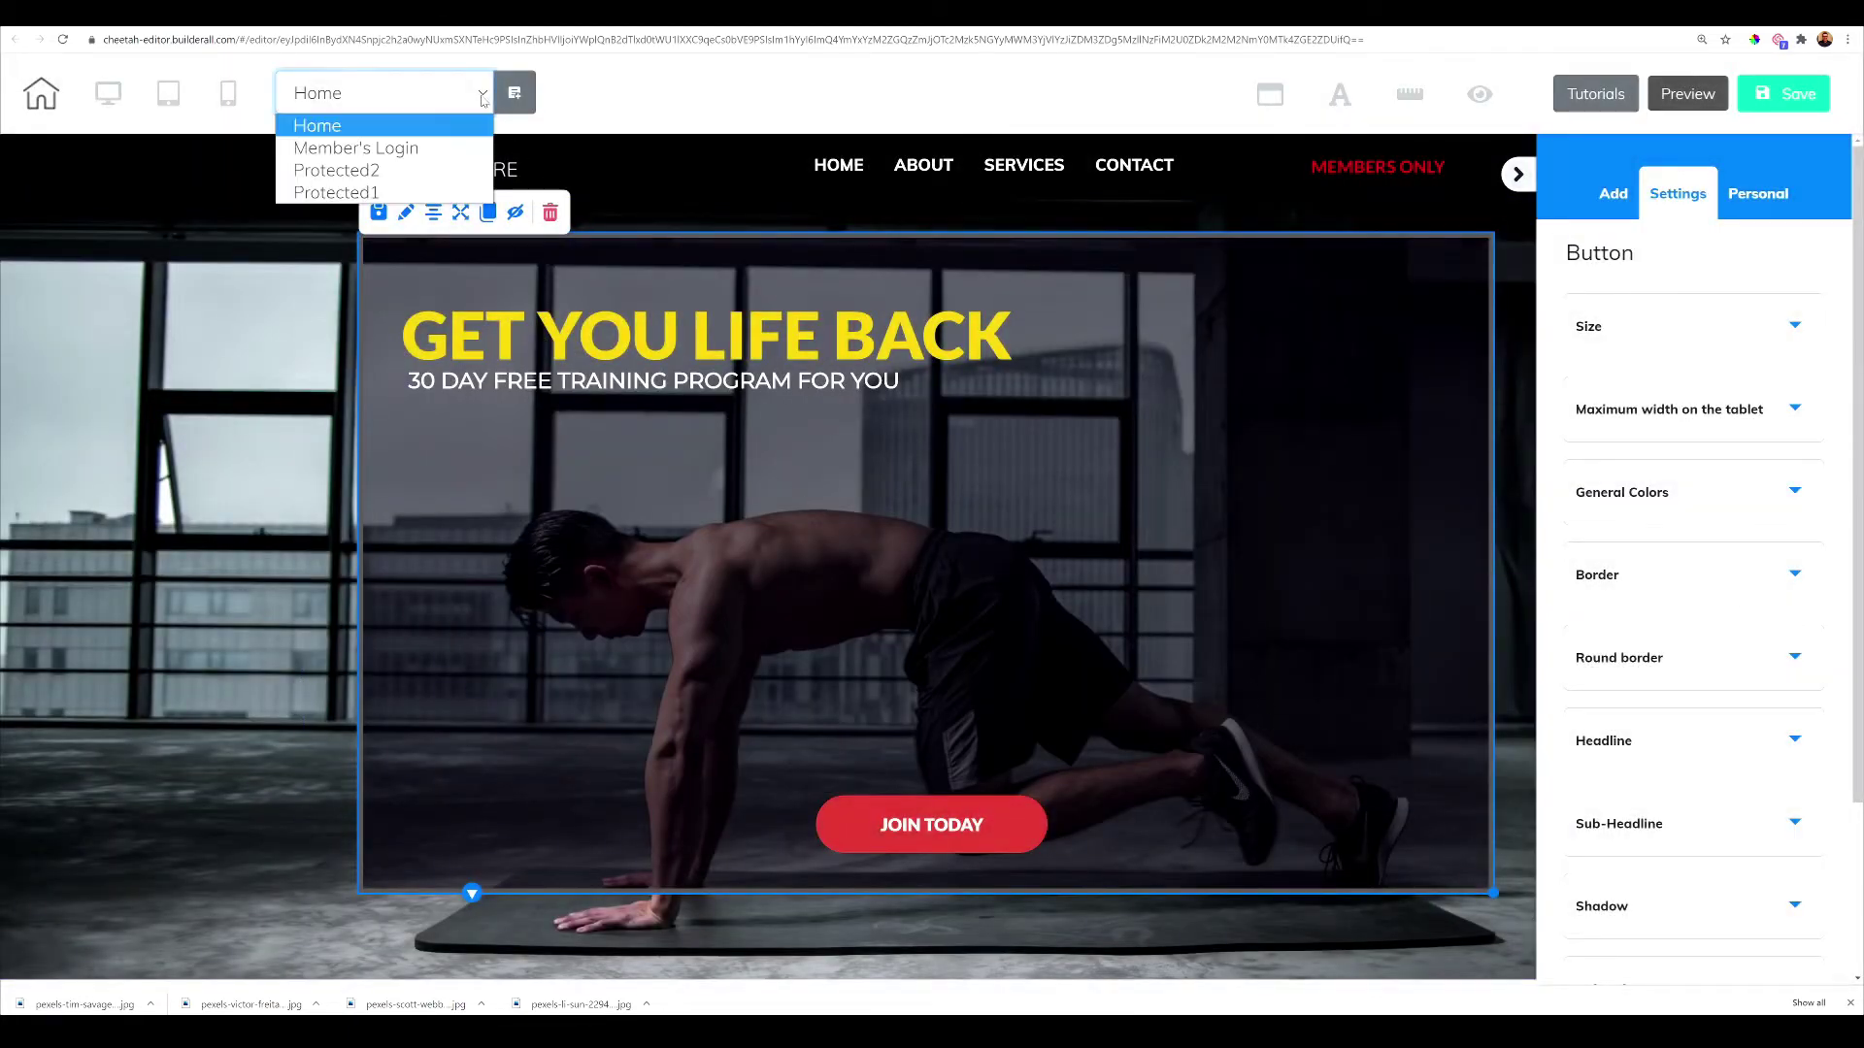
pyautogui.click(385, 193)
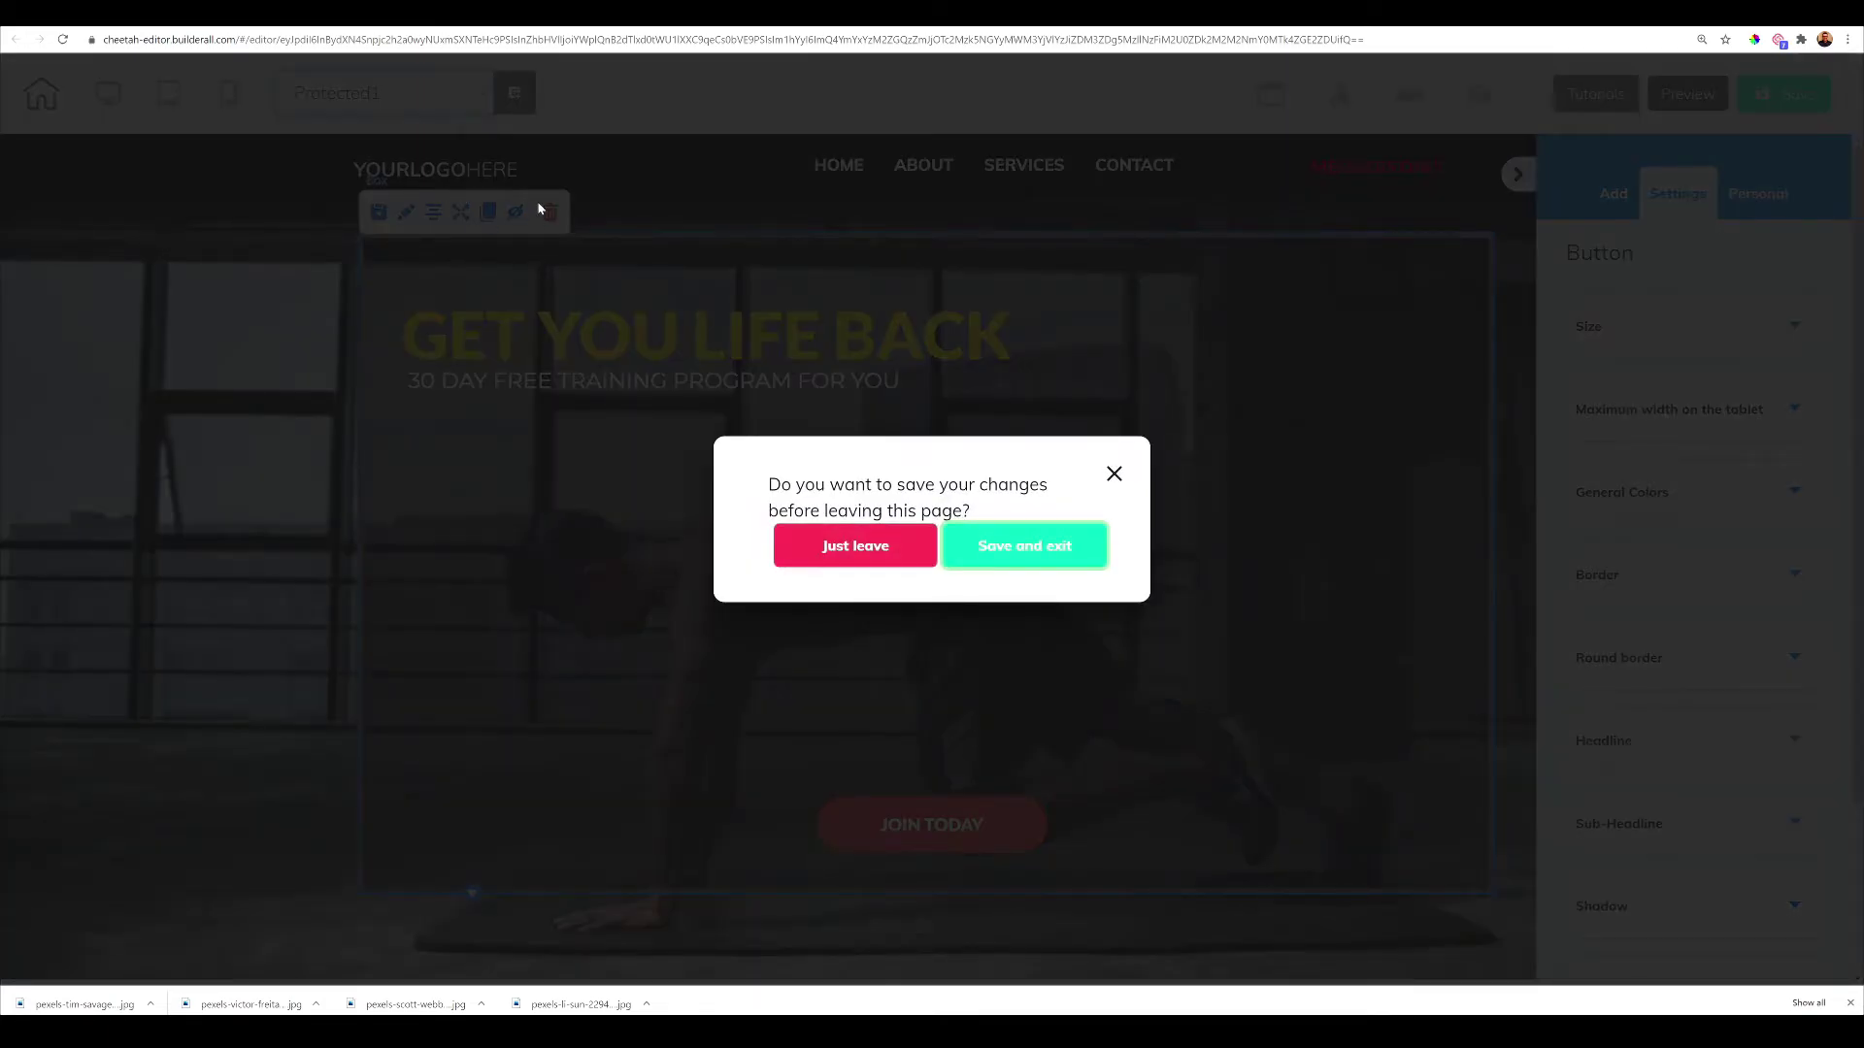
pyautogui.click(1007, 555)
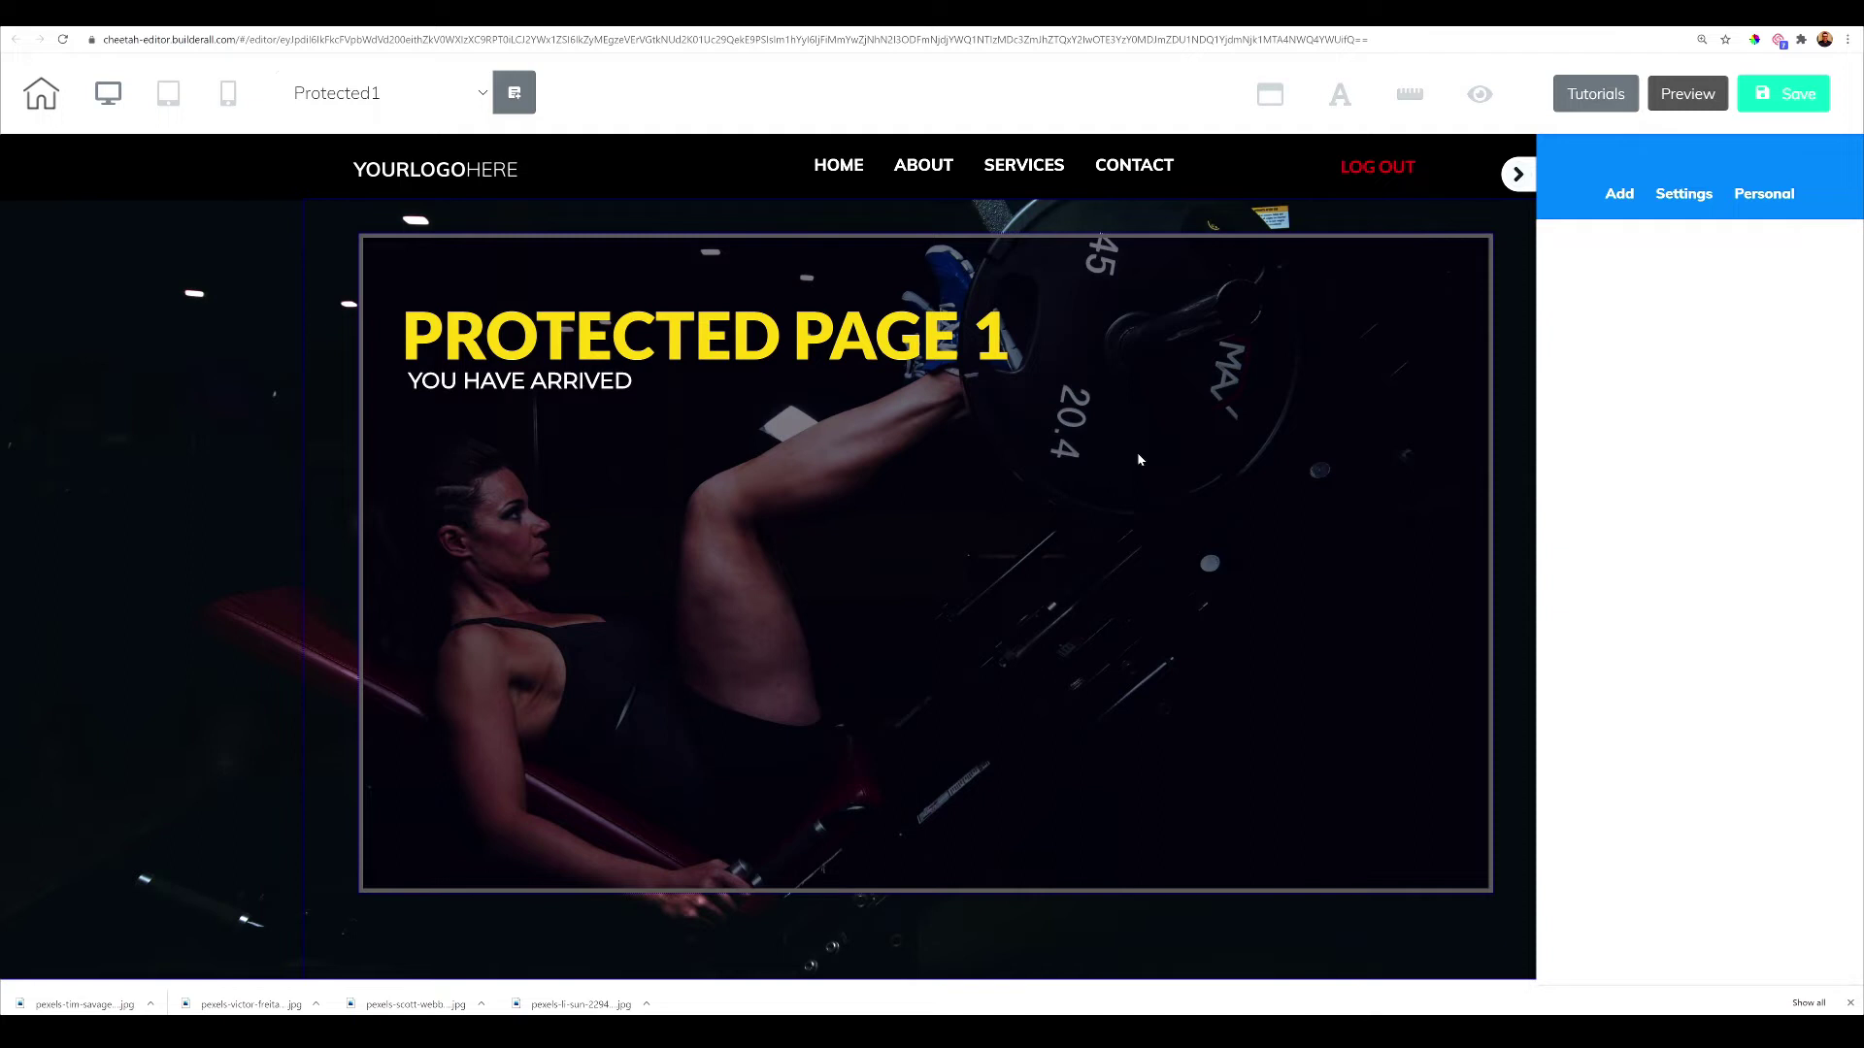
pyautogui.click(1356, 175)
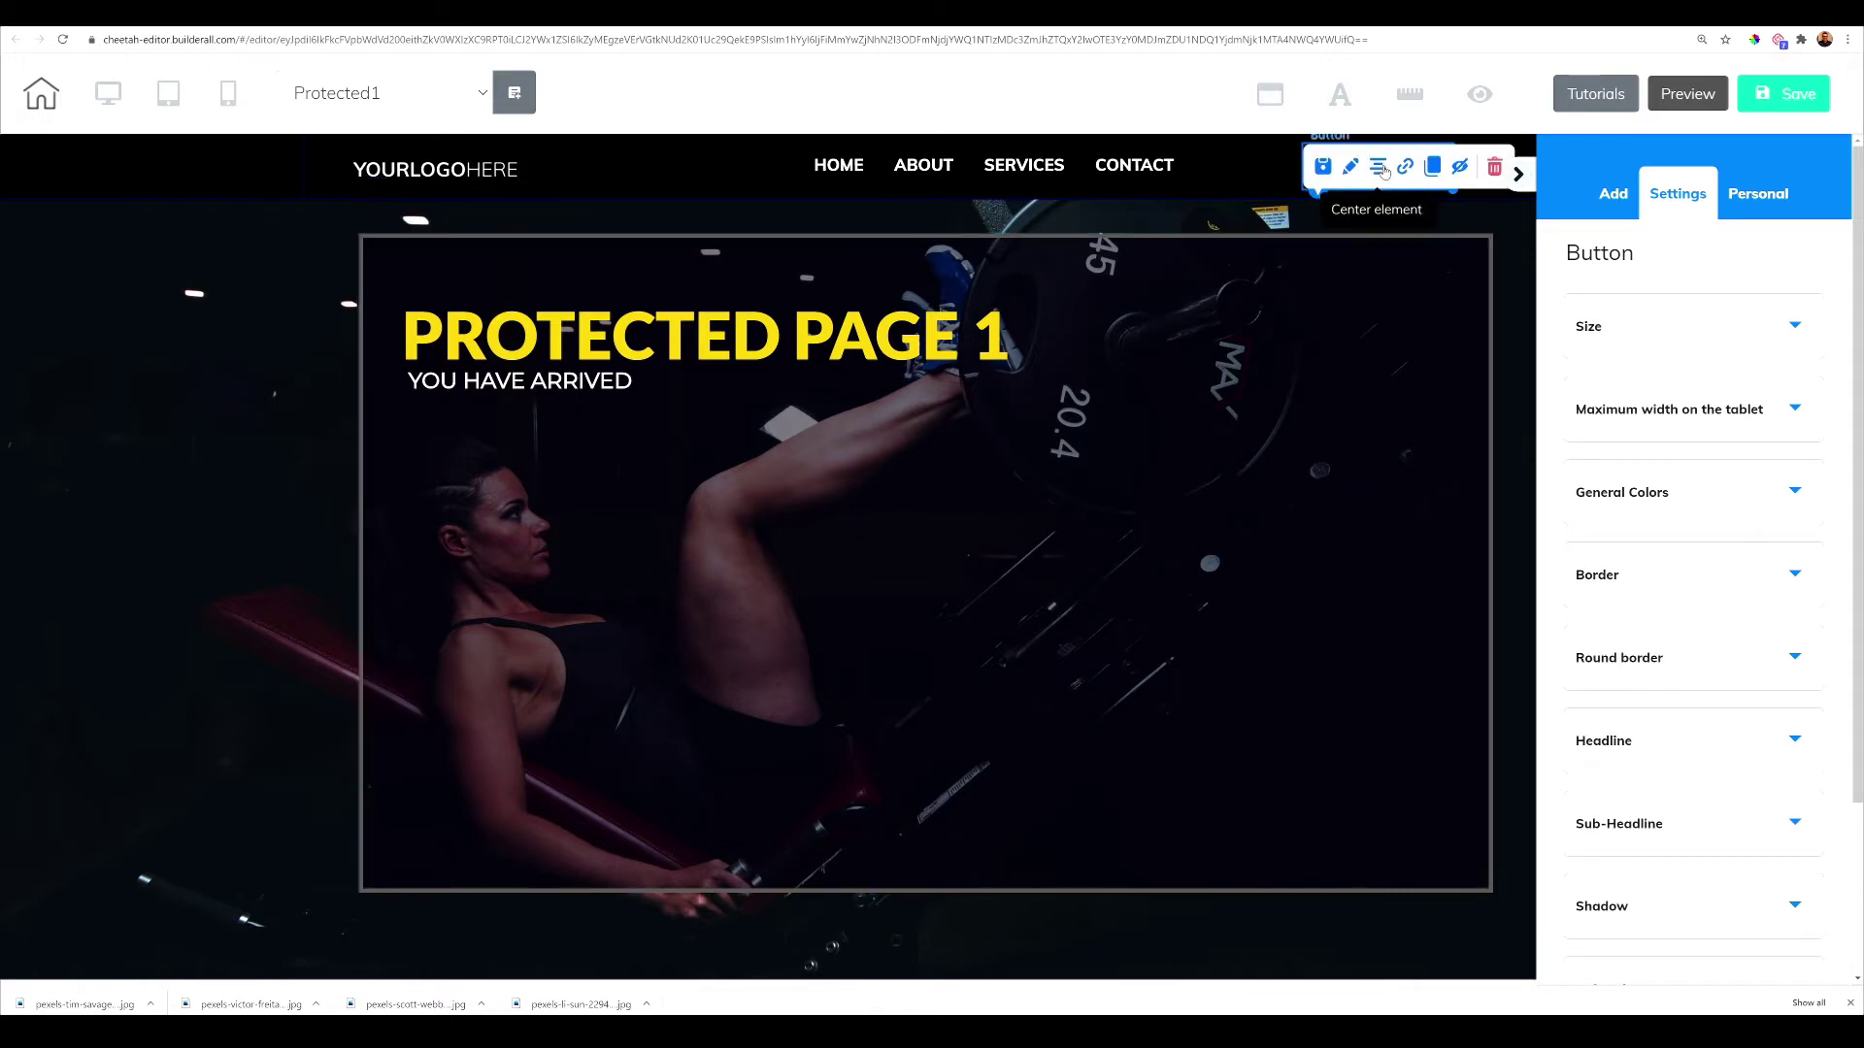
# Link Protected1's LOG OUT button to Site members Logout, redirecting to Member's Login
pyautogui.click(1404, 169)
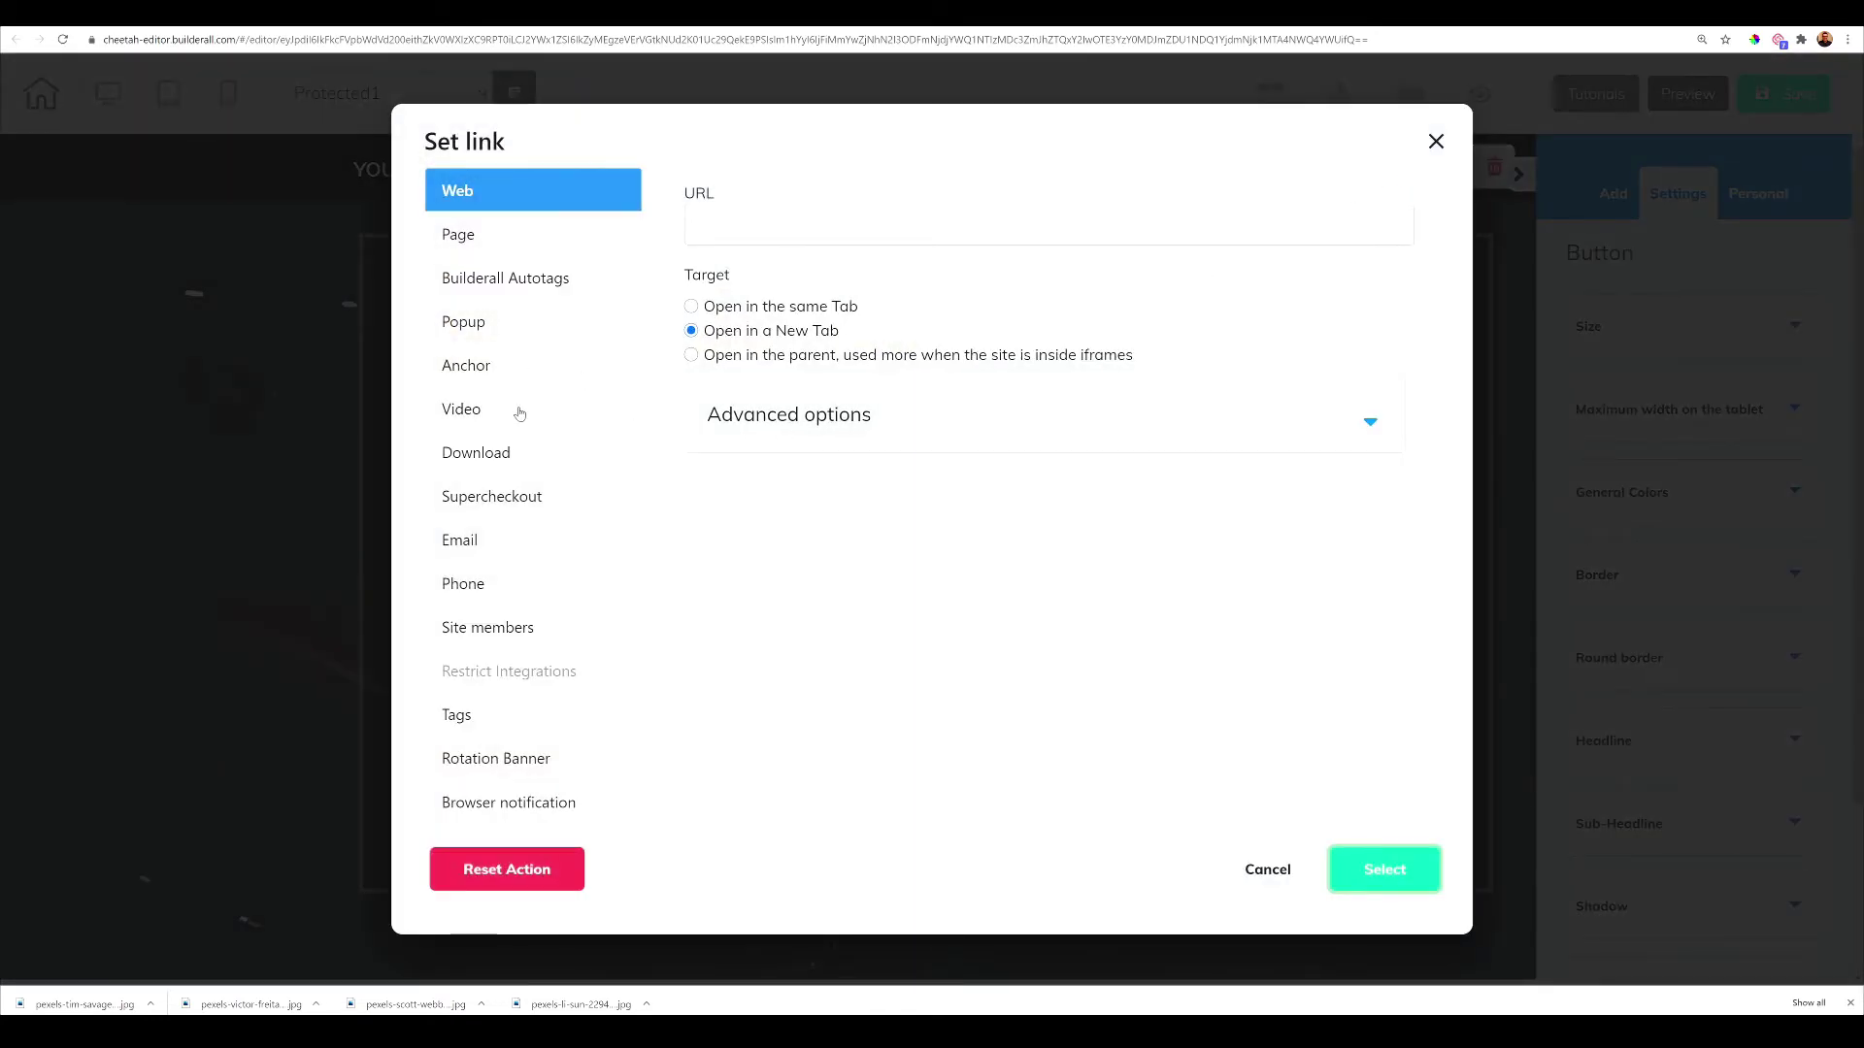
pyautogui.click(504, 640)
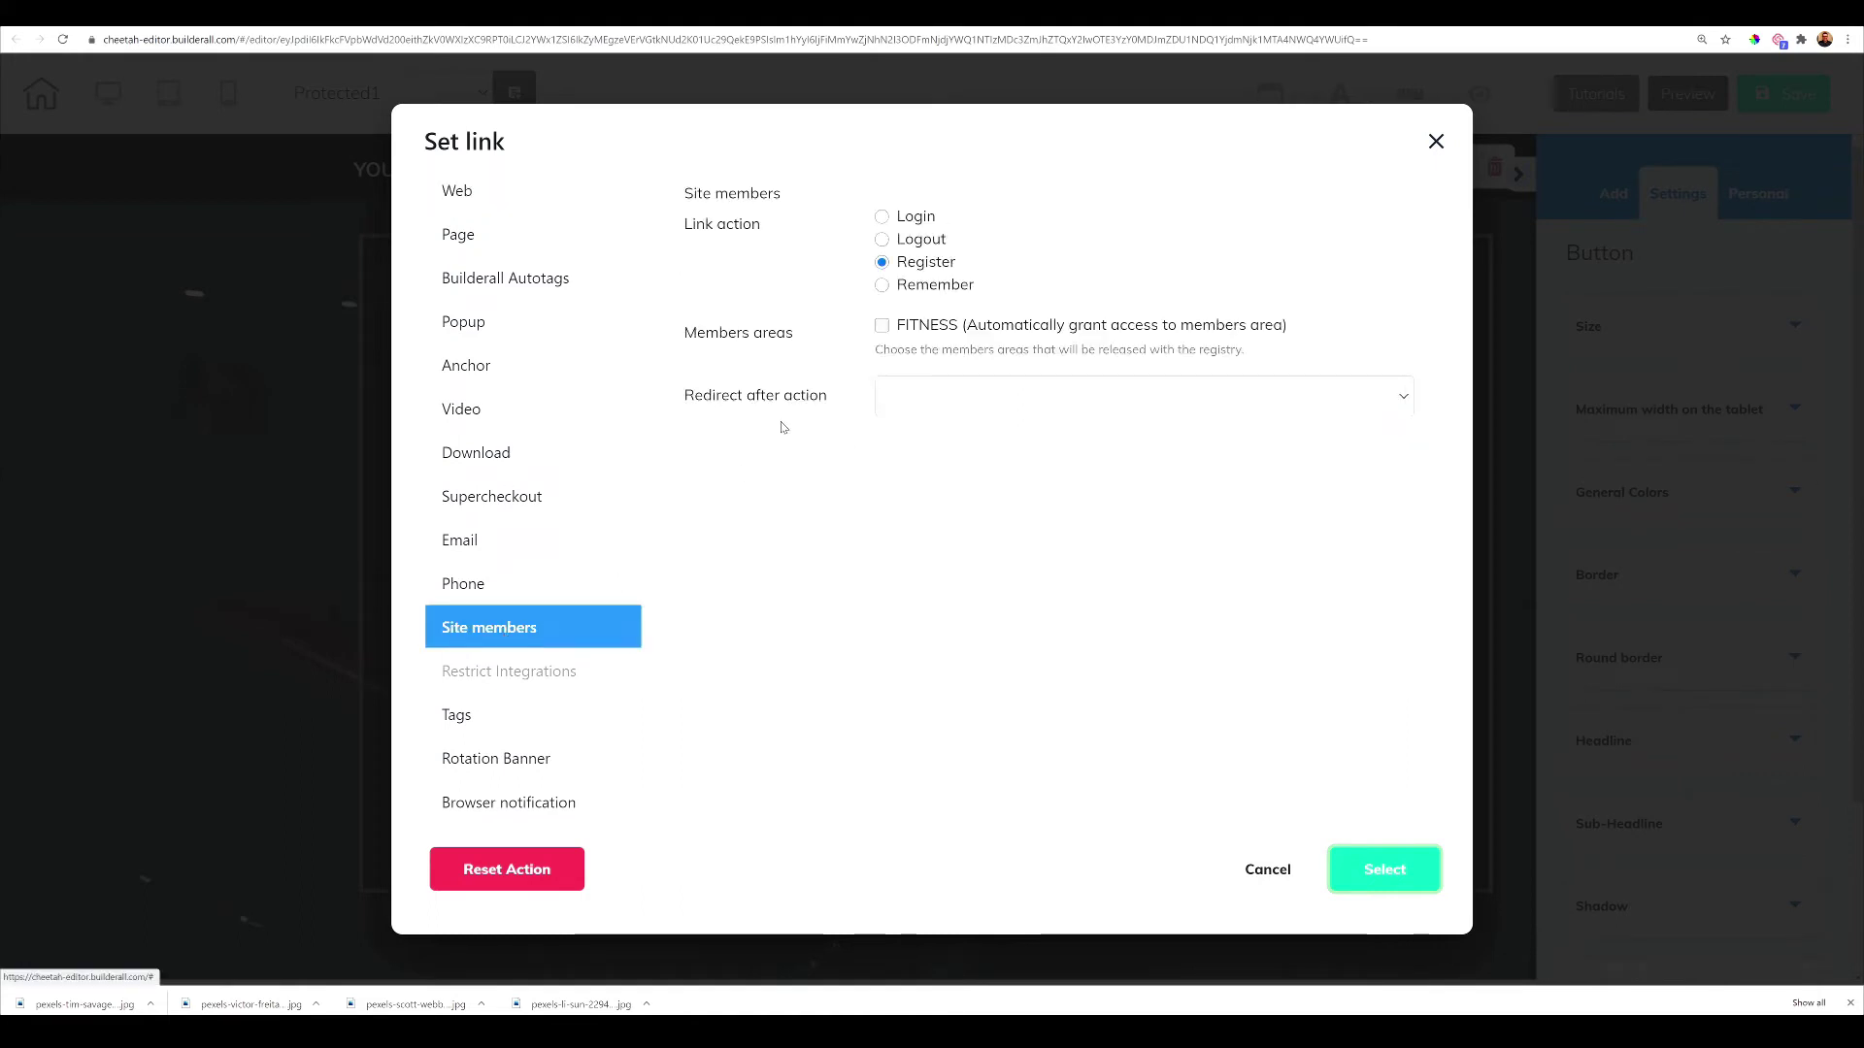
pyautogui.click(881, 241)
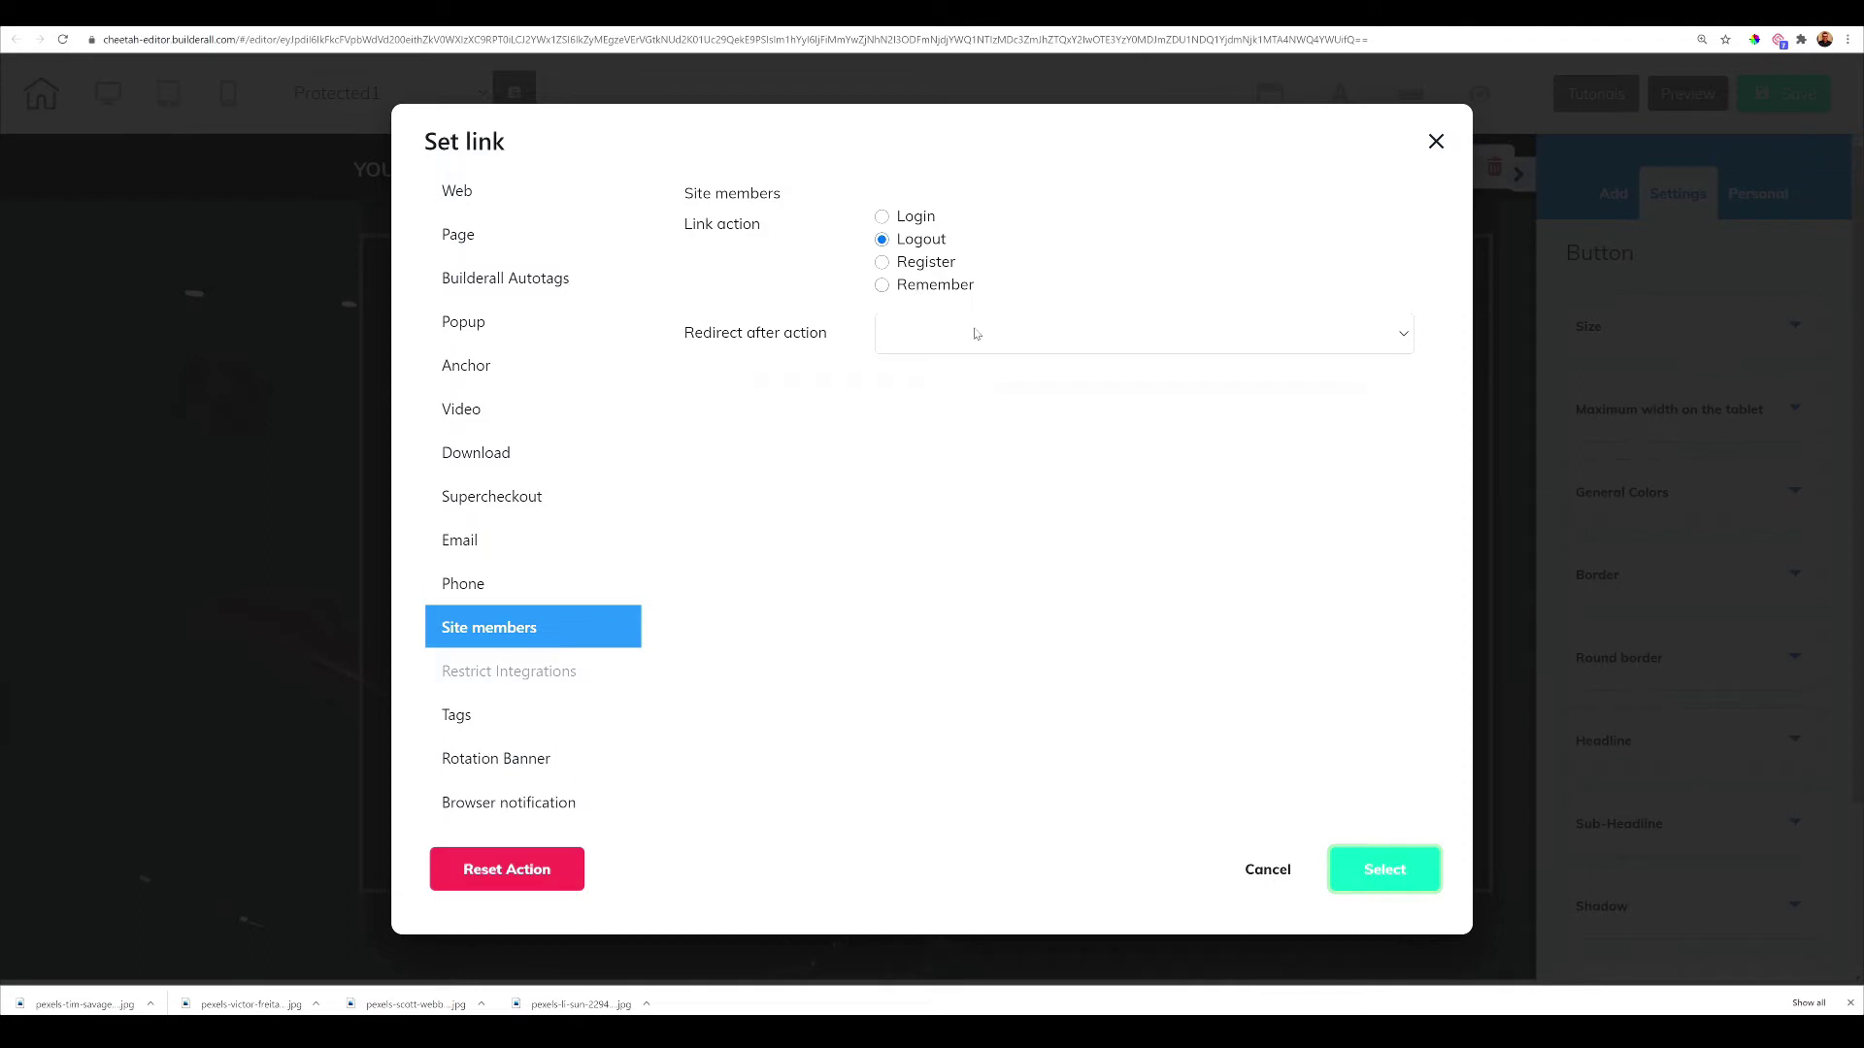
pyautogui.click(1070, 345)
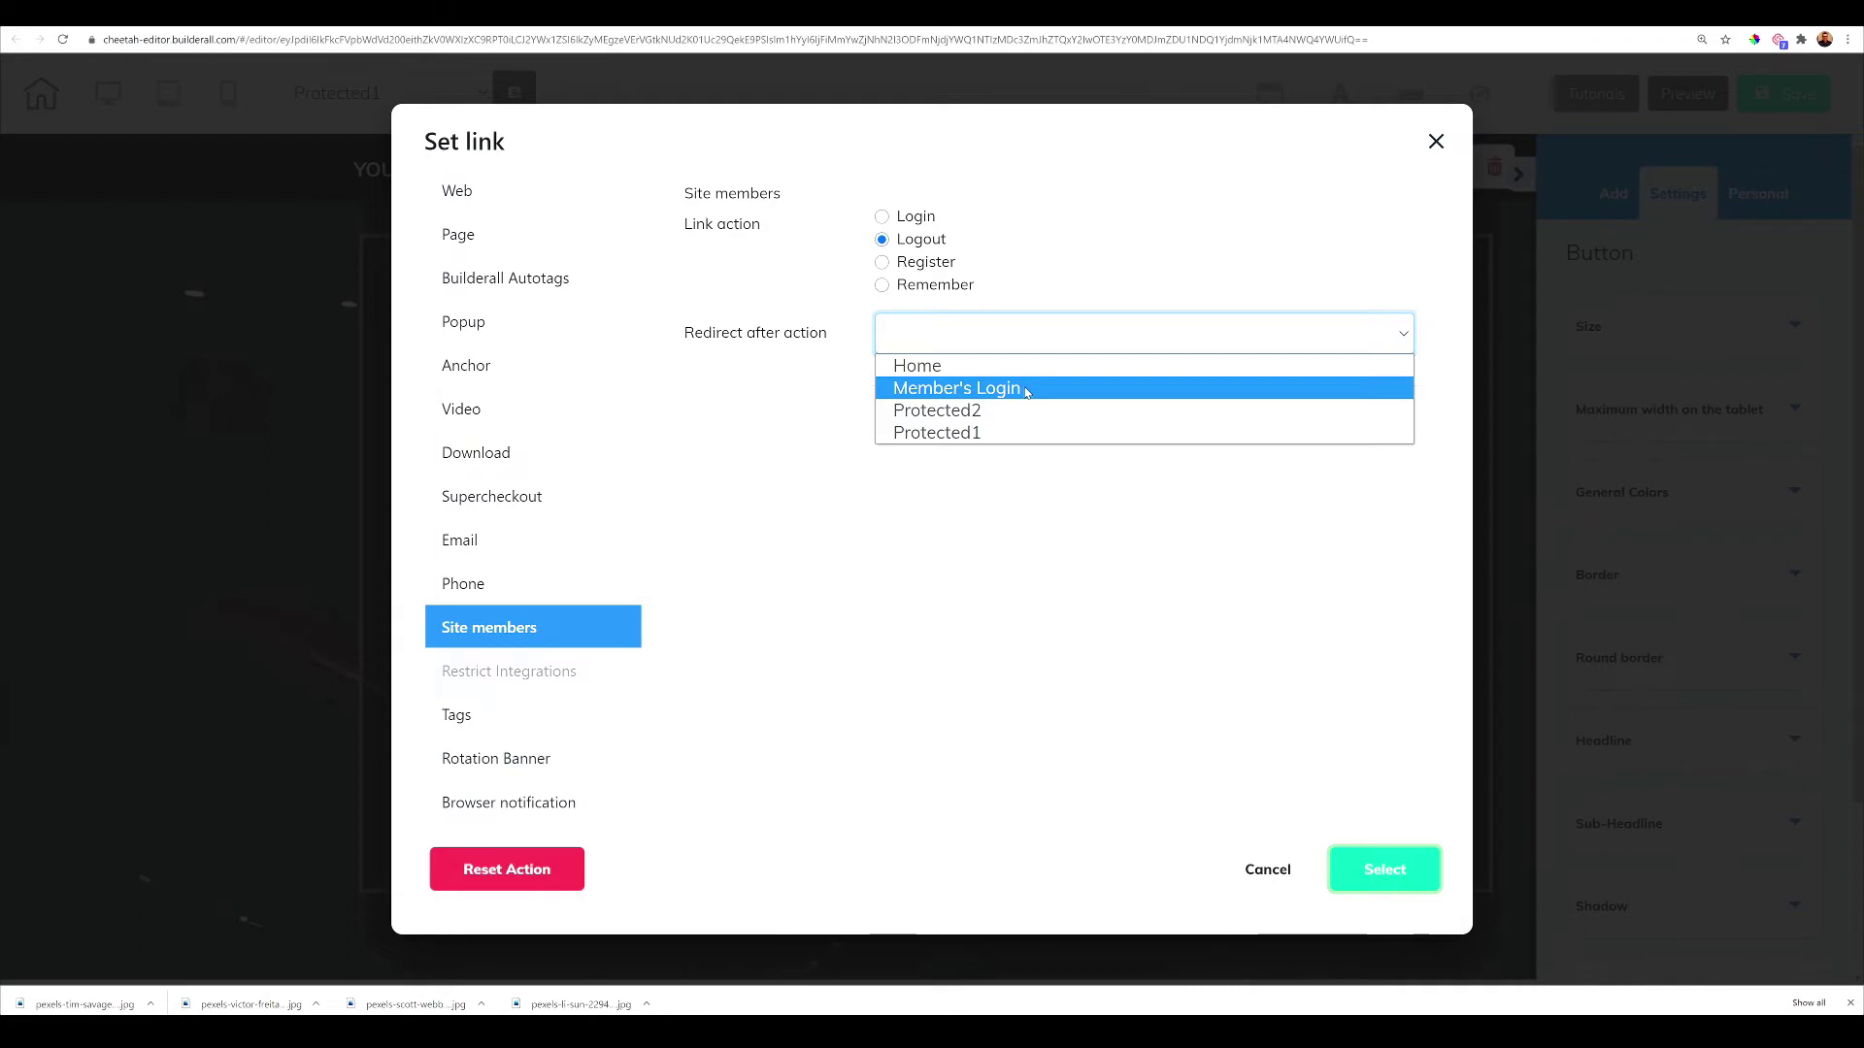
pyautogui.click(1026, 389)
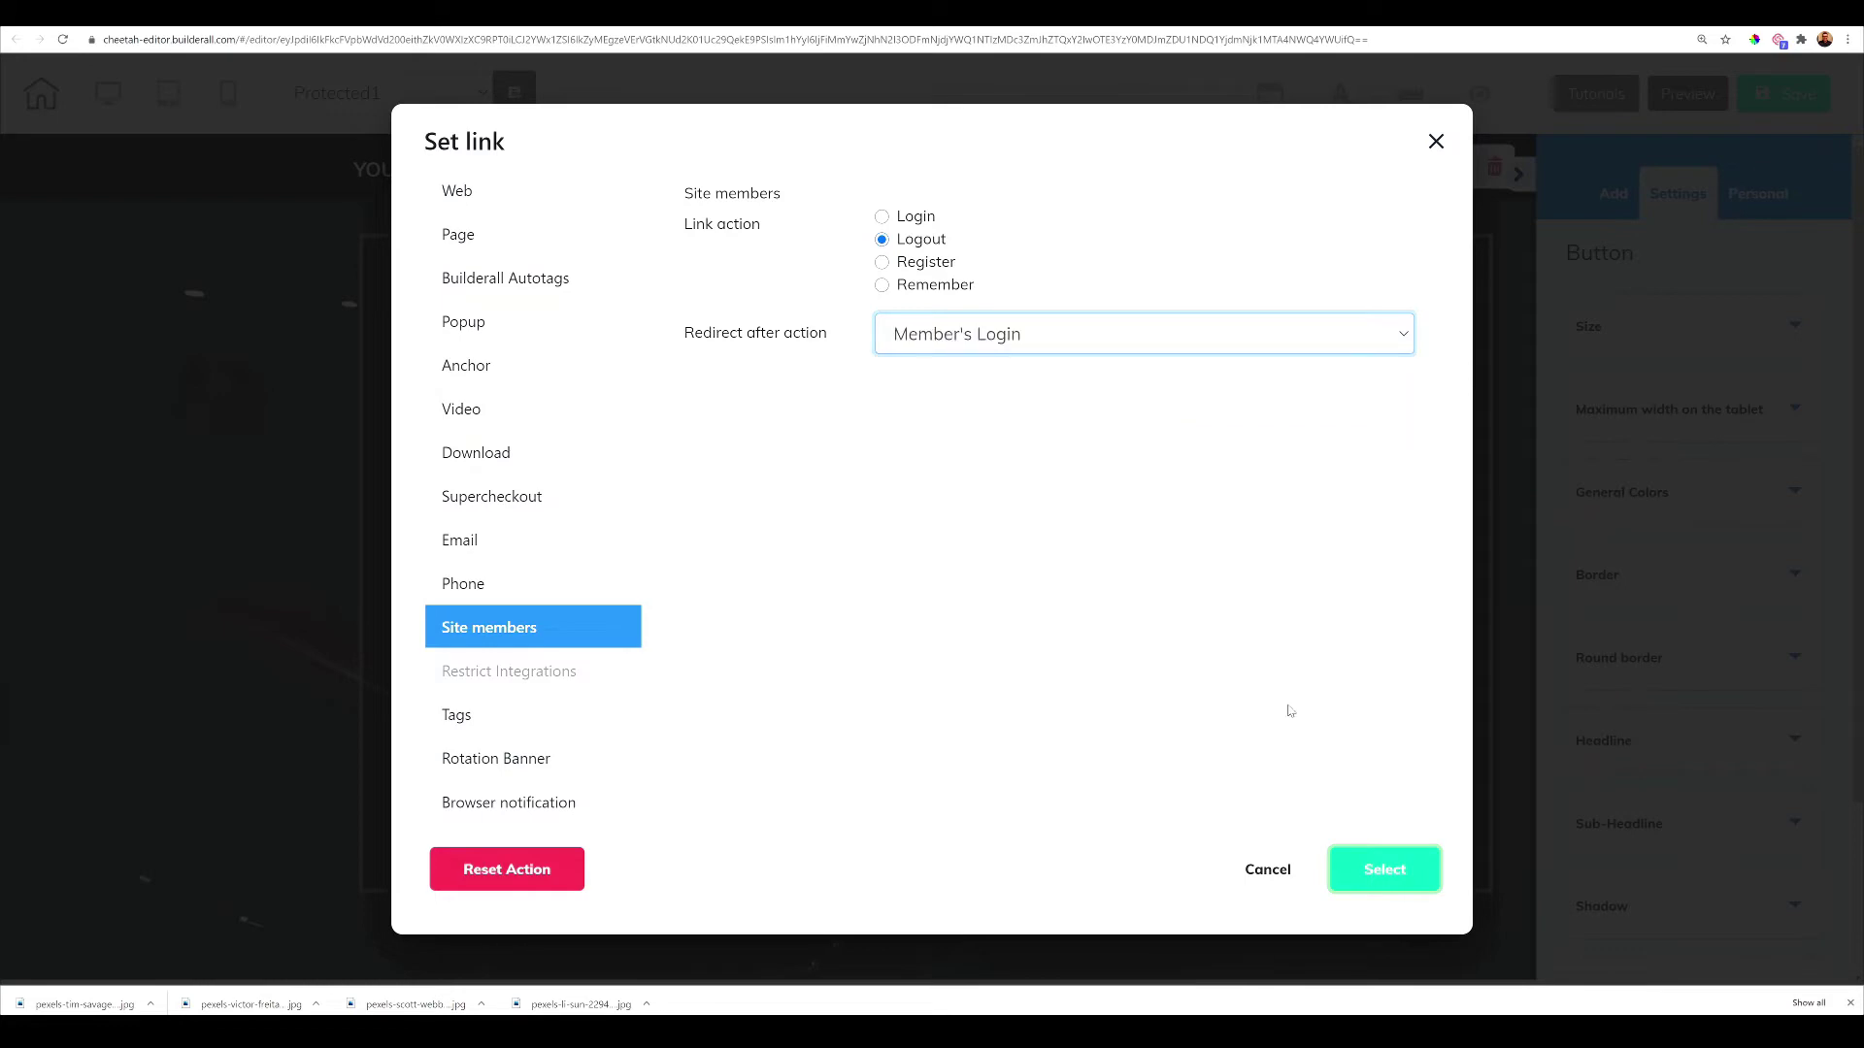
pyautogui.click(1371, 873)
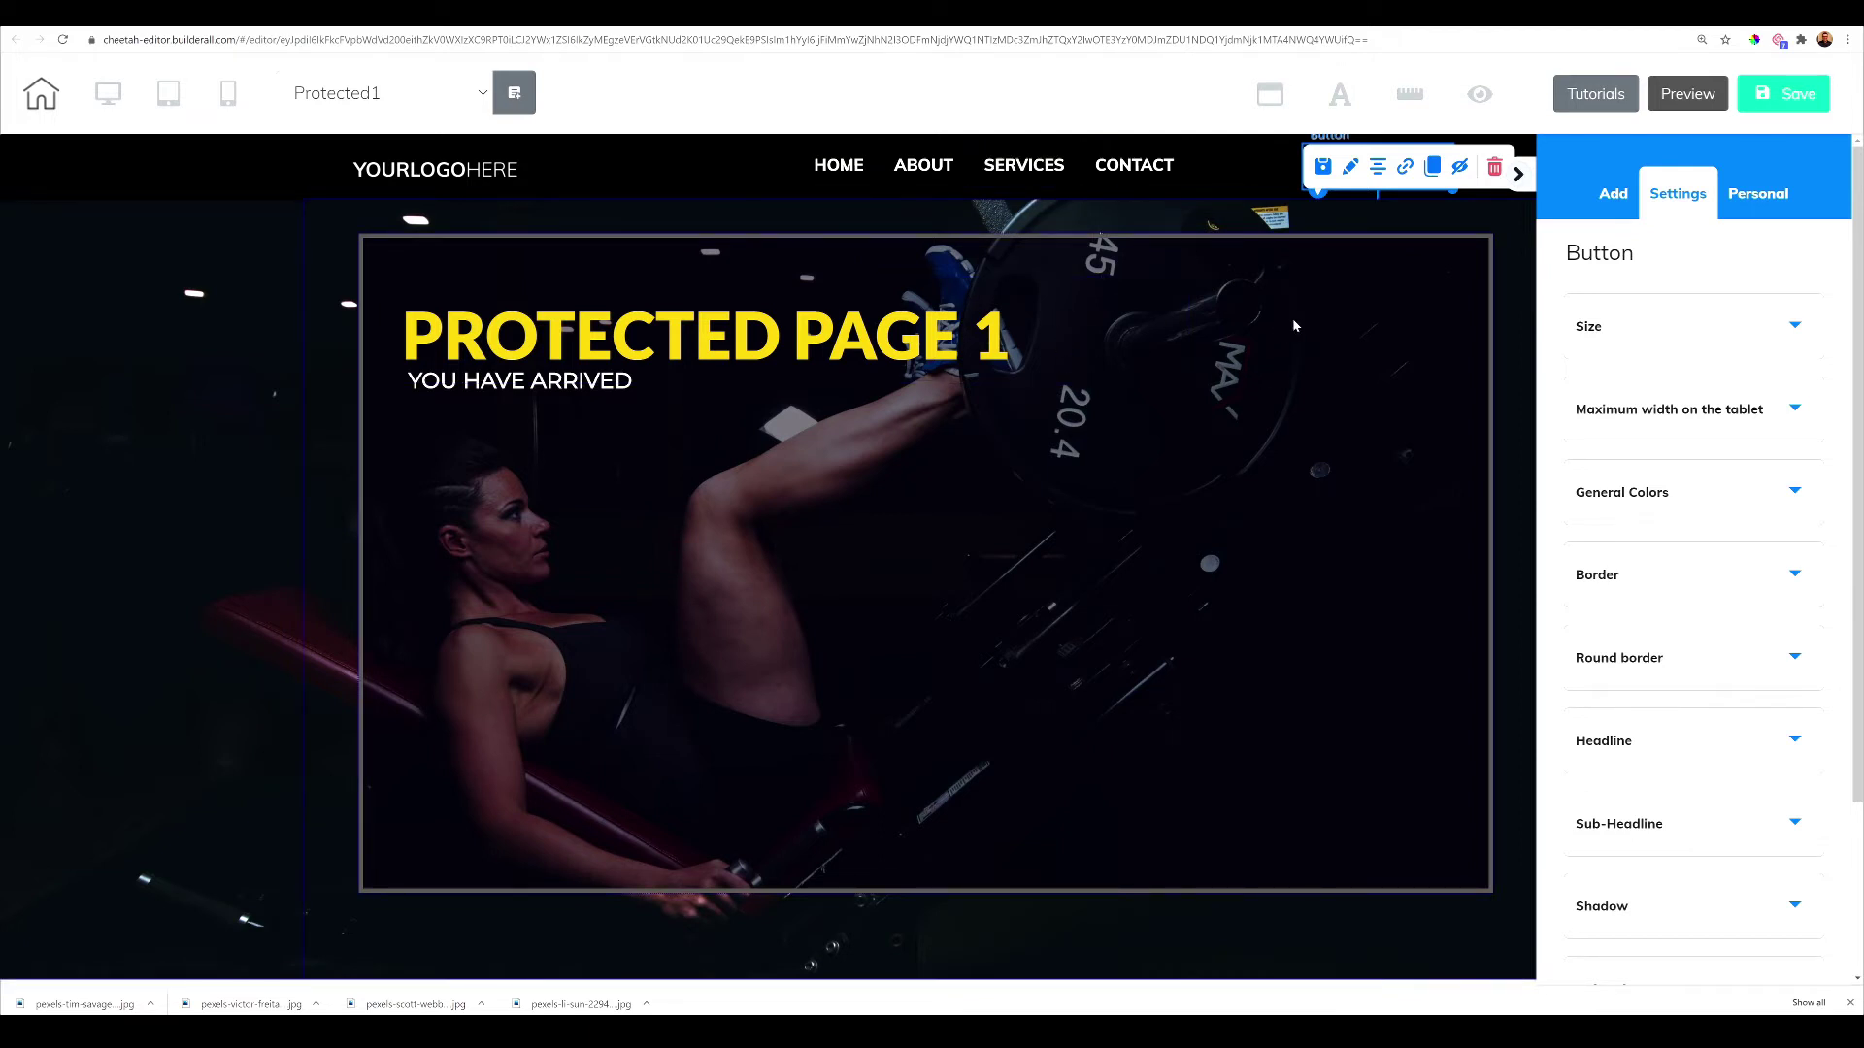
# Save the page and publish the site
pyautogui.click(1769, 105)
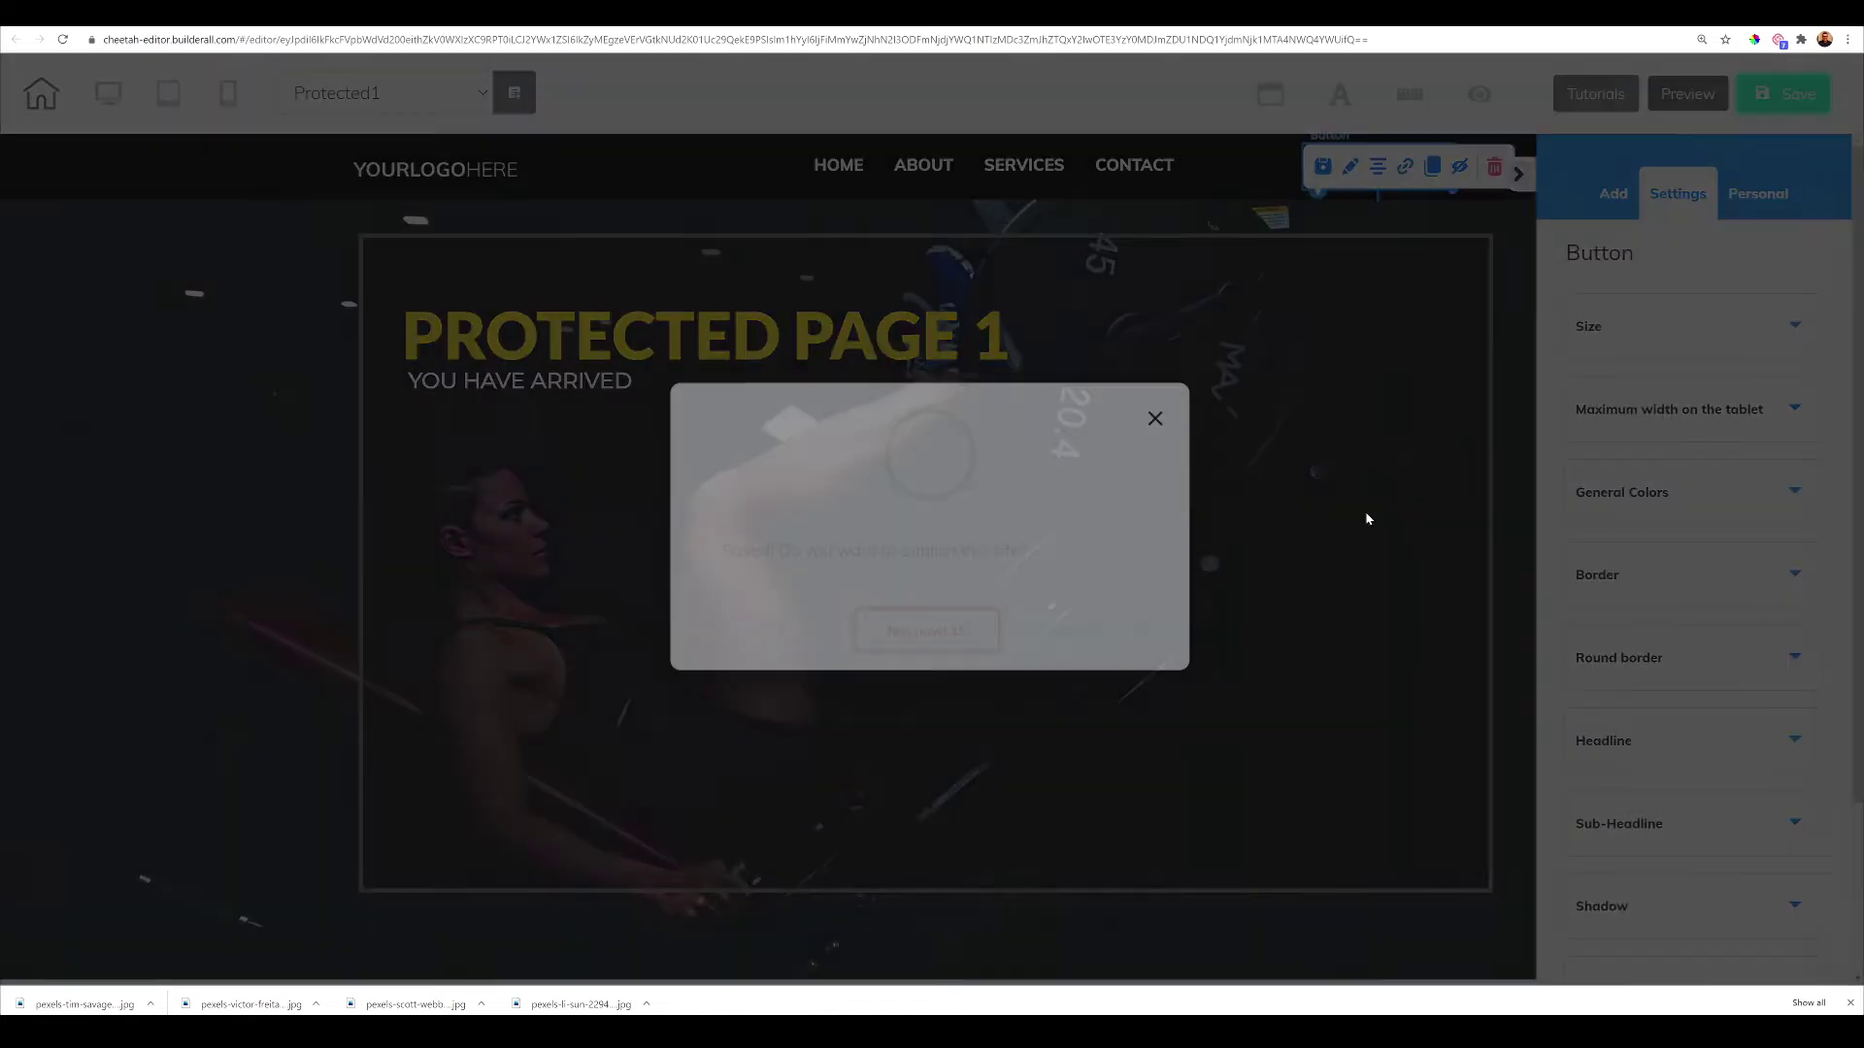
pyautogui.click(1103, 612)
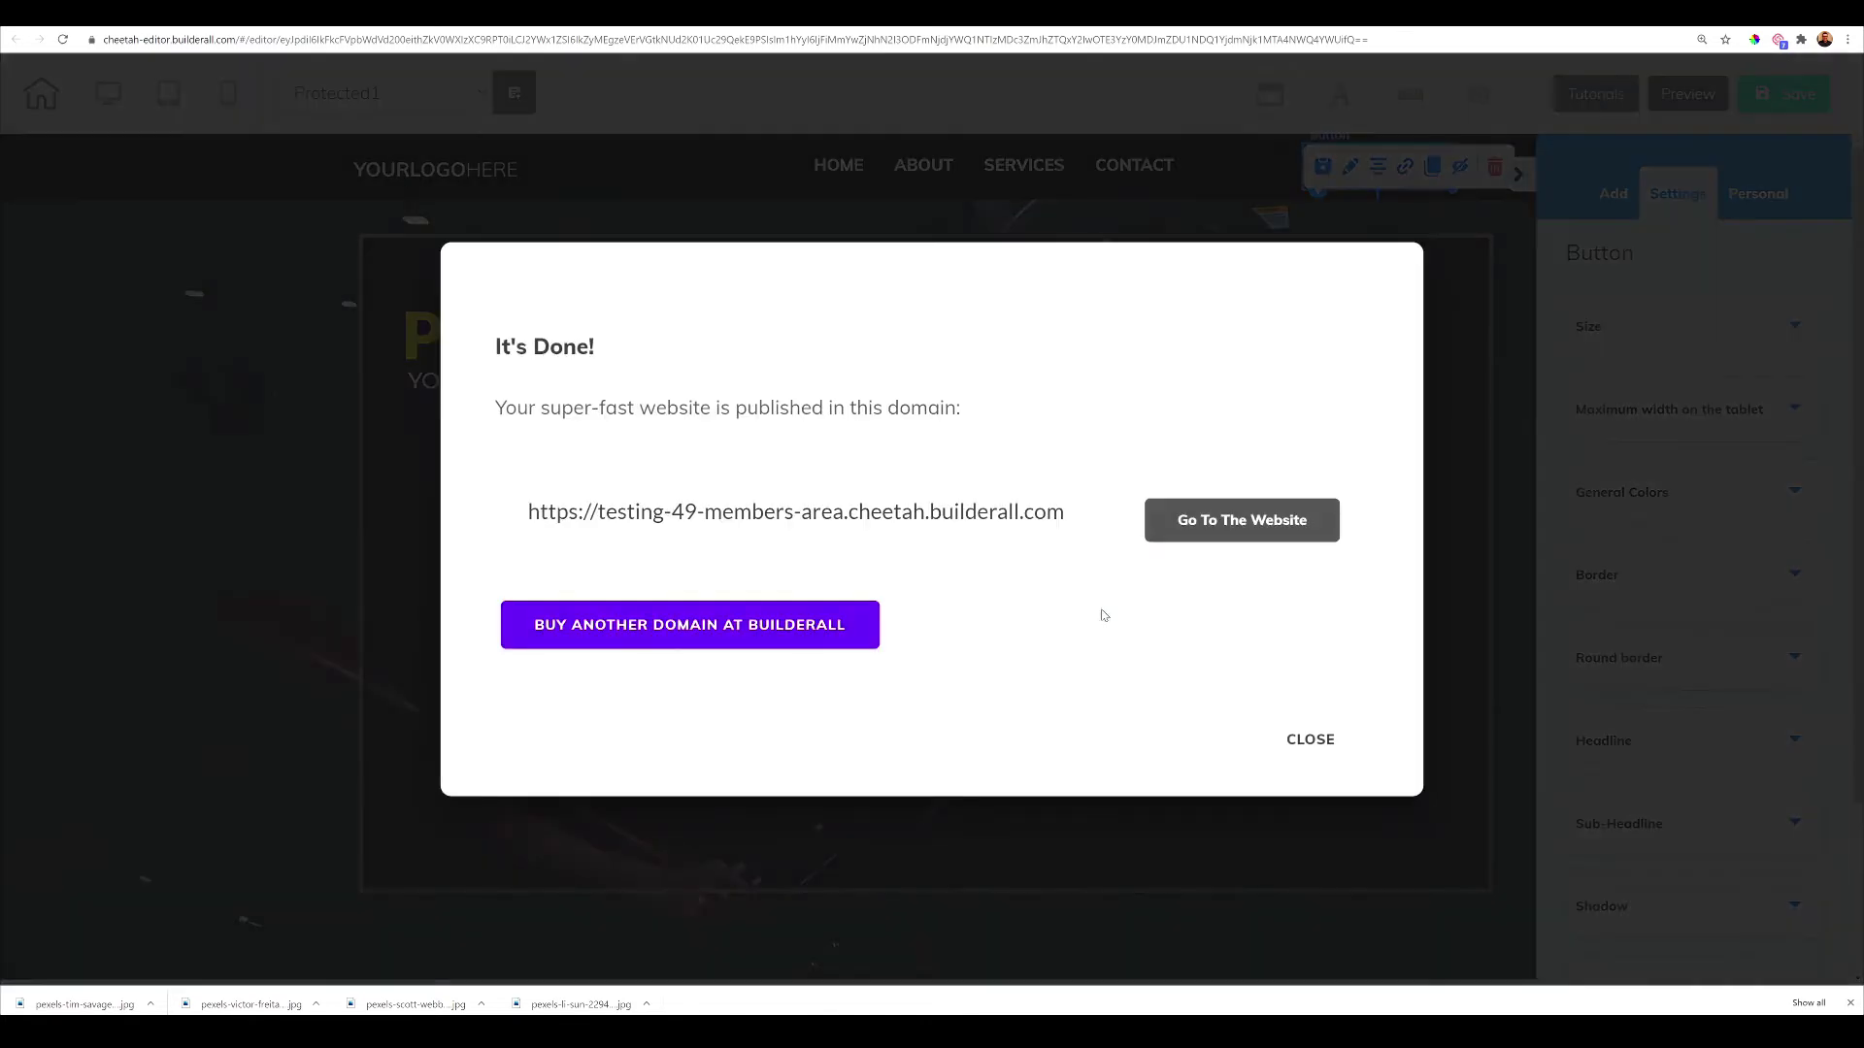
pyautogui.click(1306, 736)
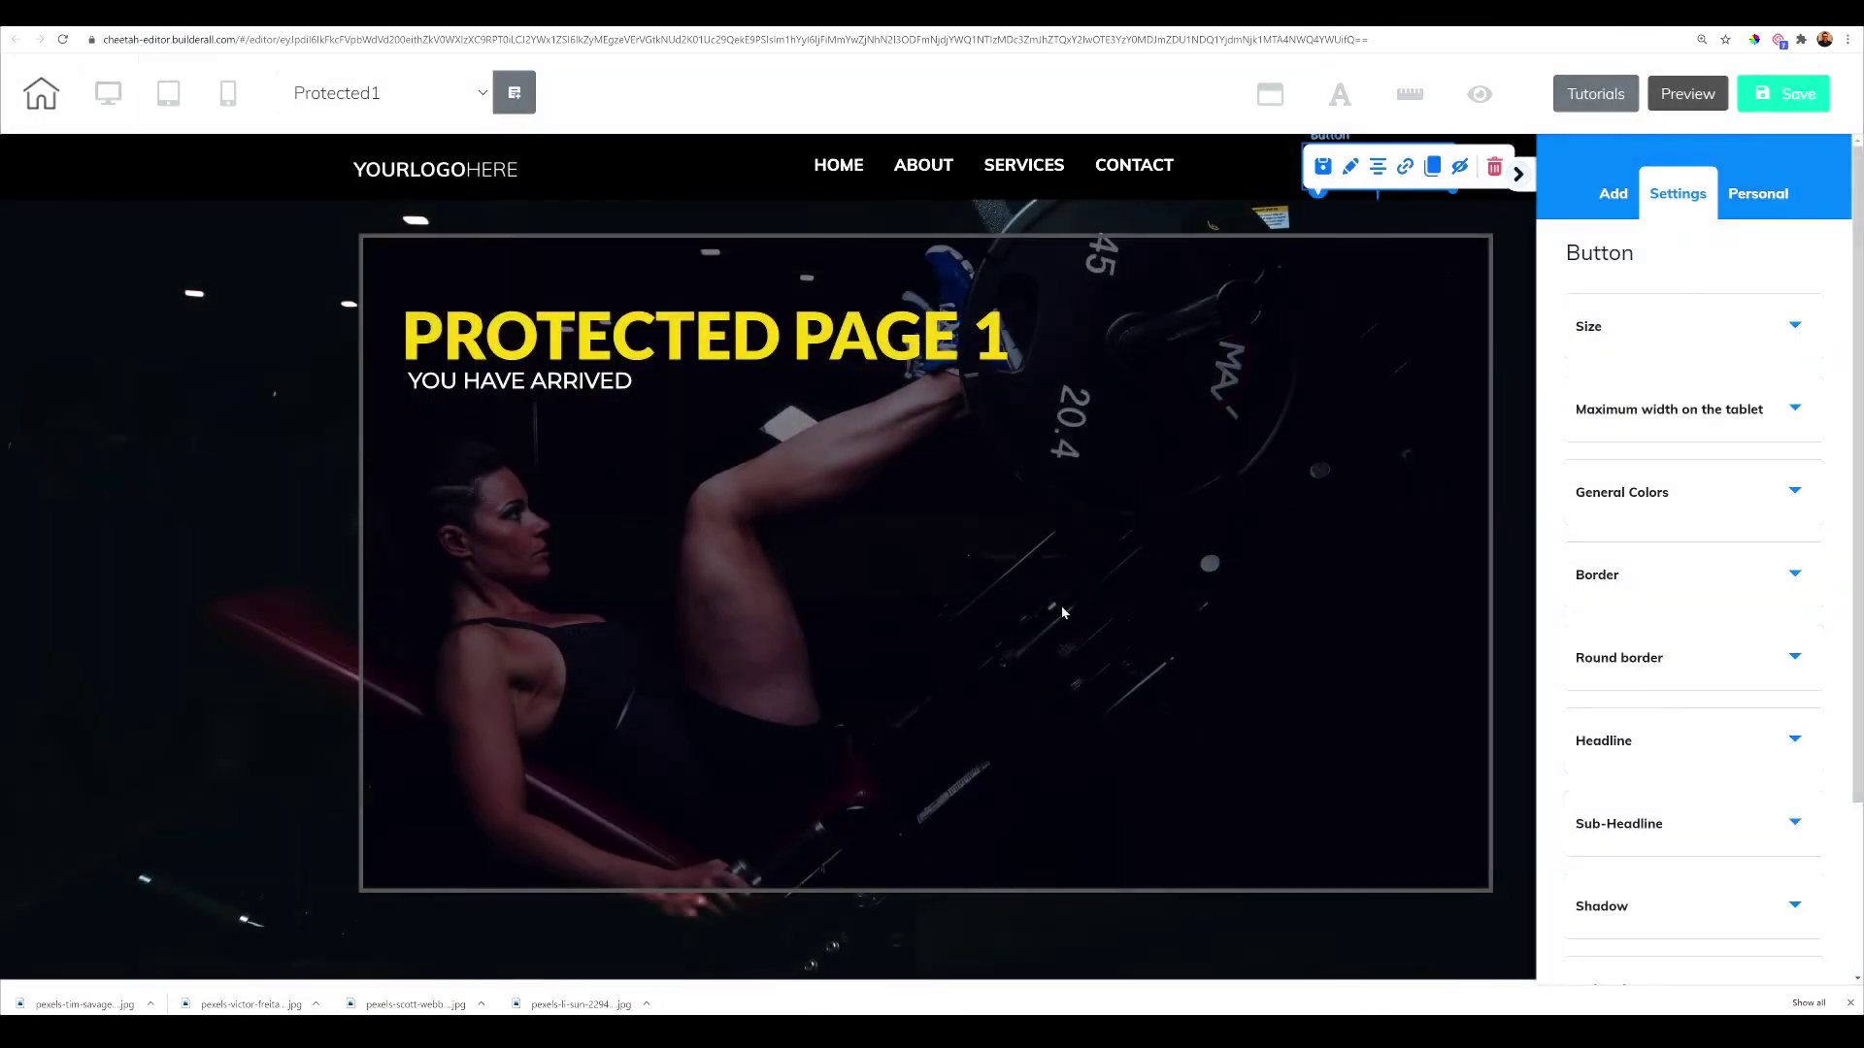
# Switch to the Protected2 page without saving again
pyautogui.click(470, 93)
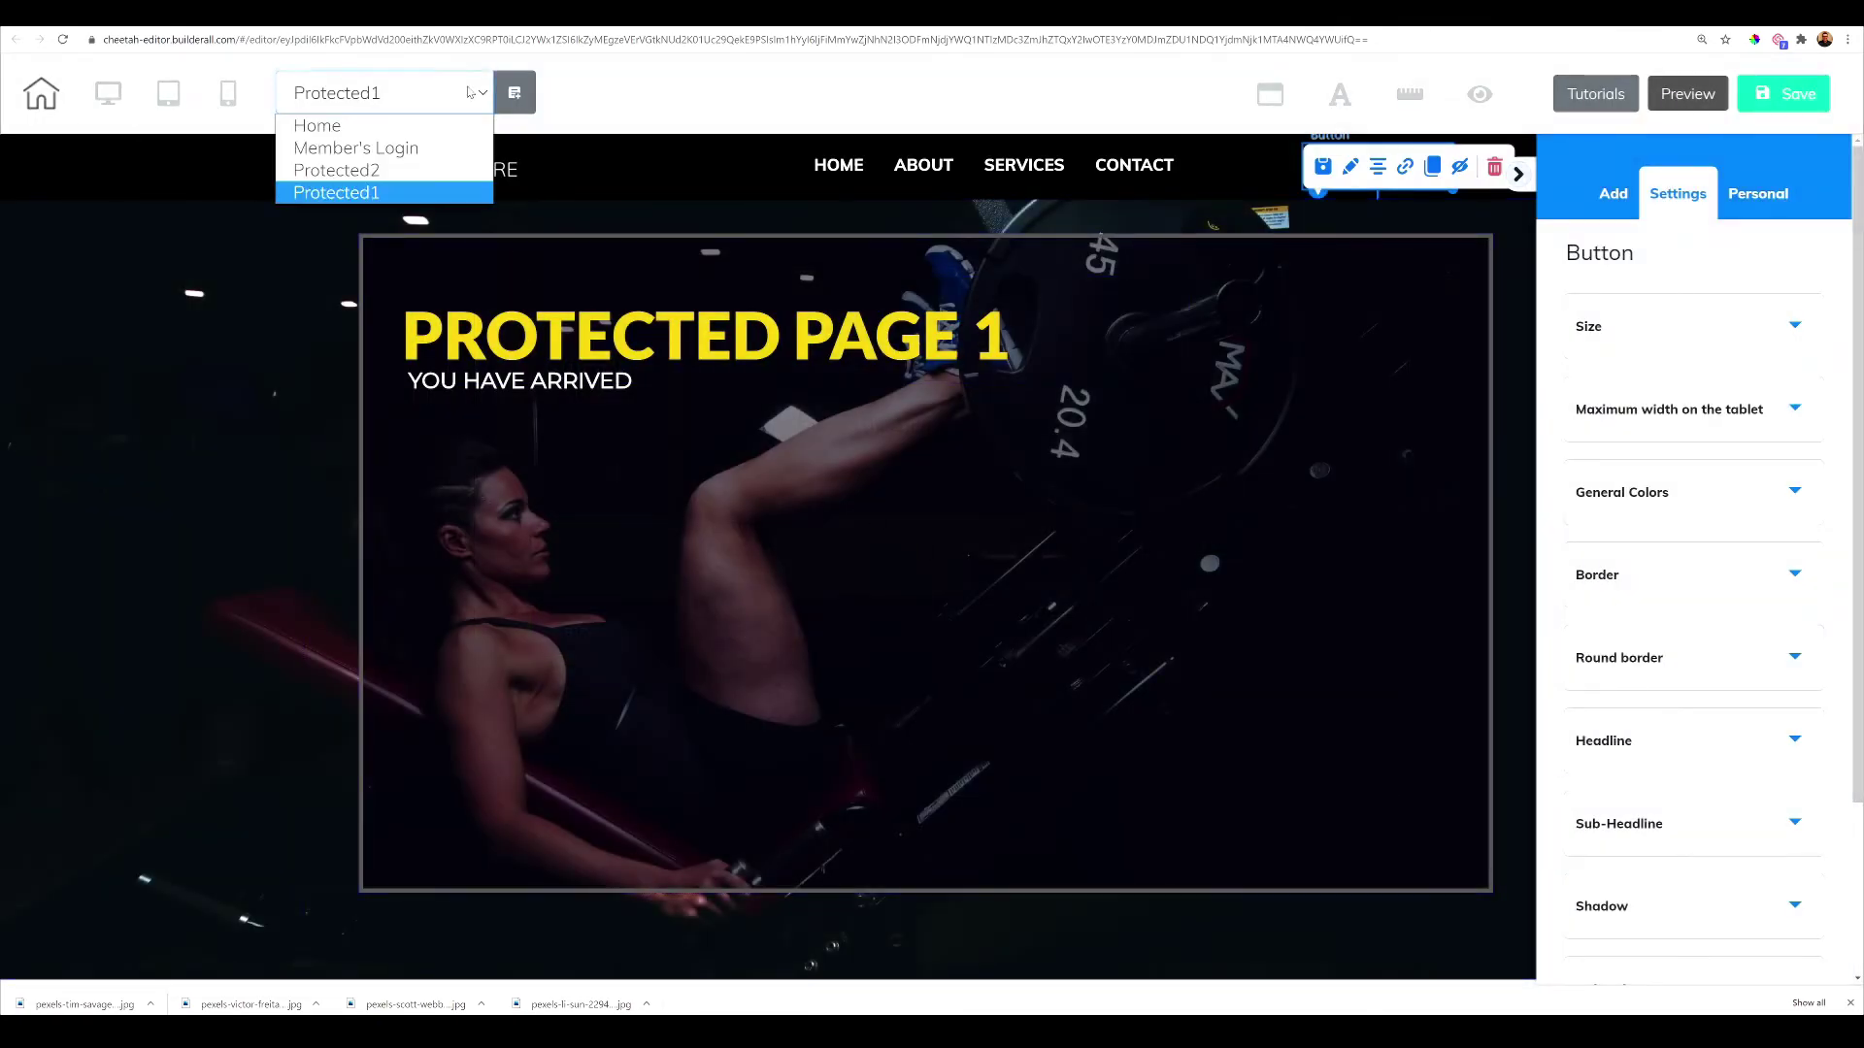
pyautogui.click(434, 171)
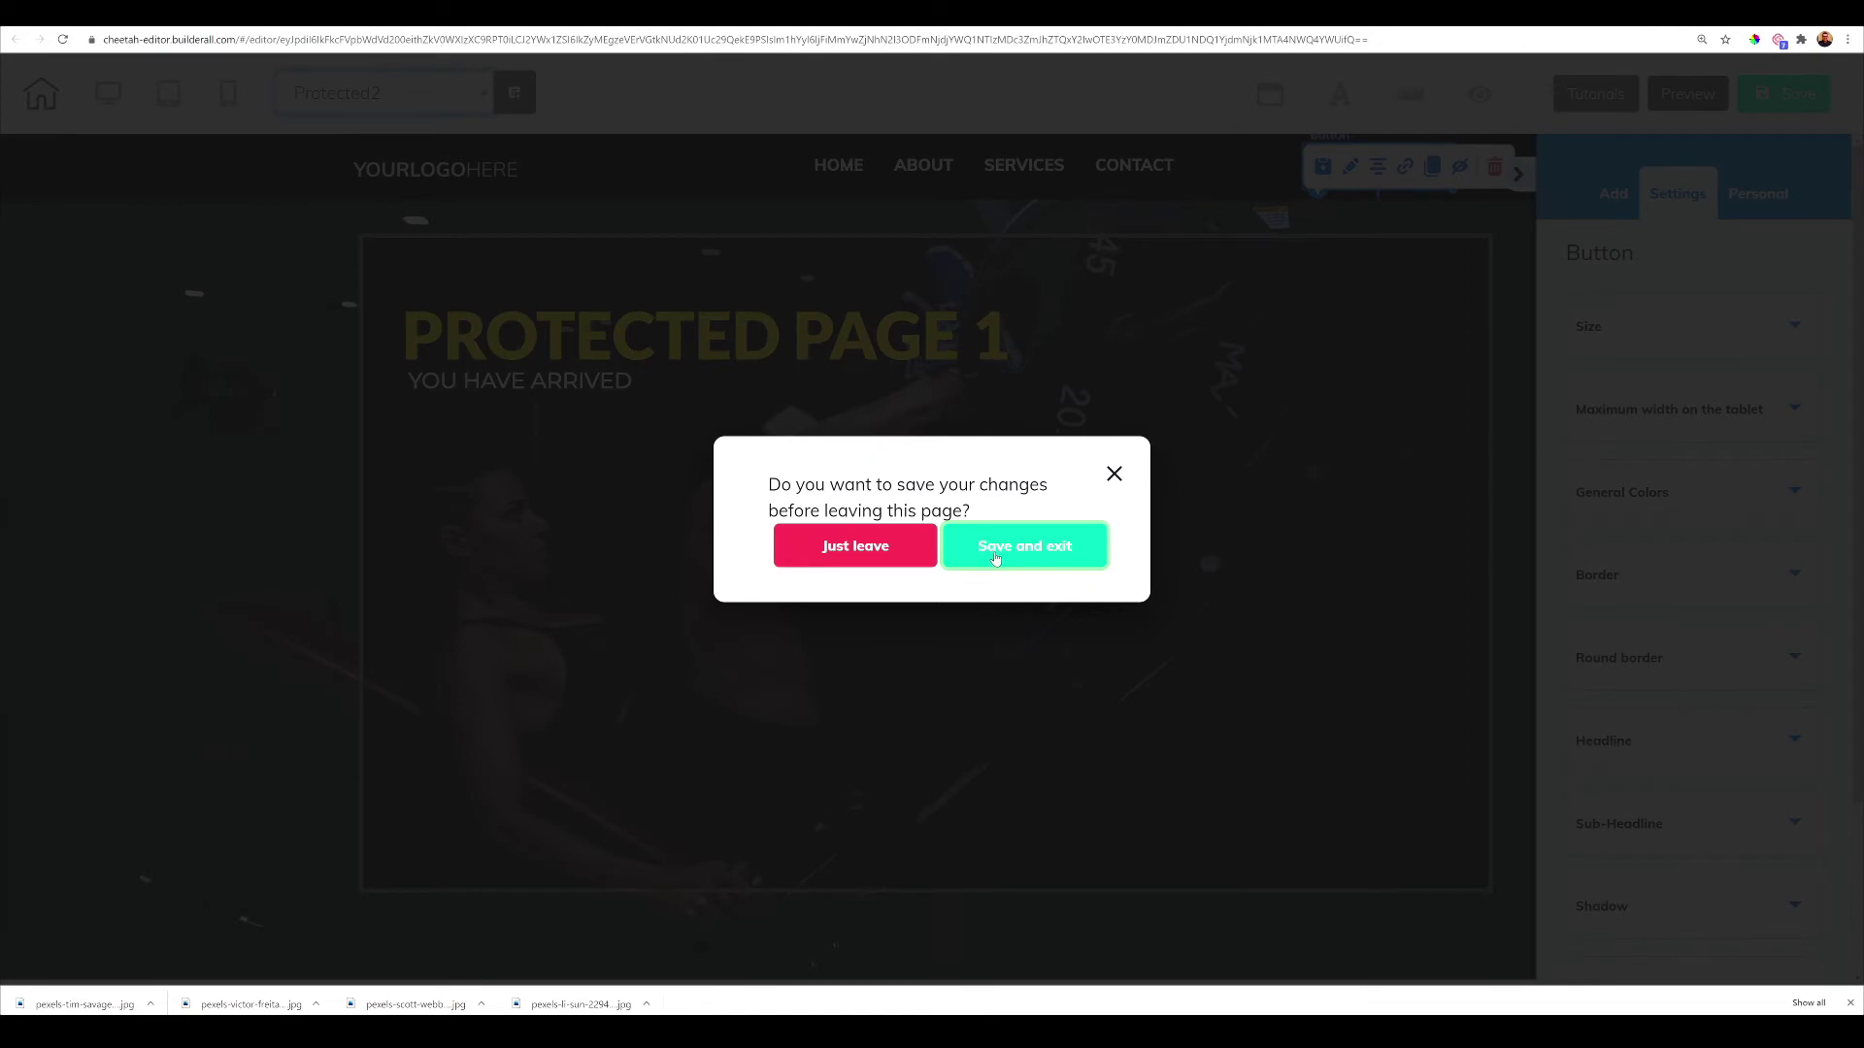
pyautogui.click(902, 558)
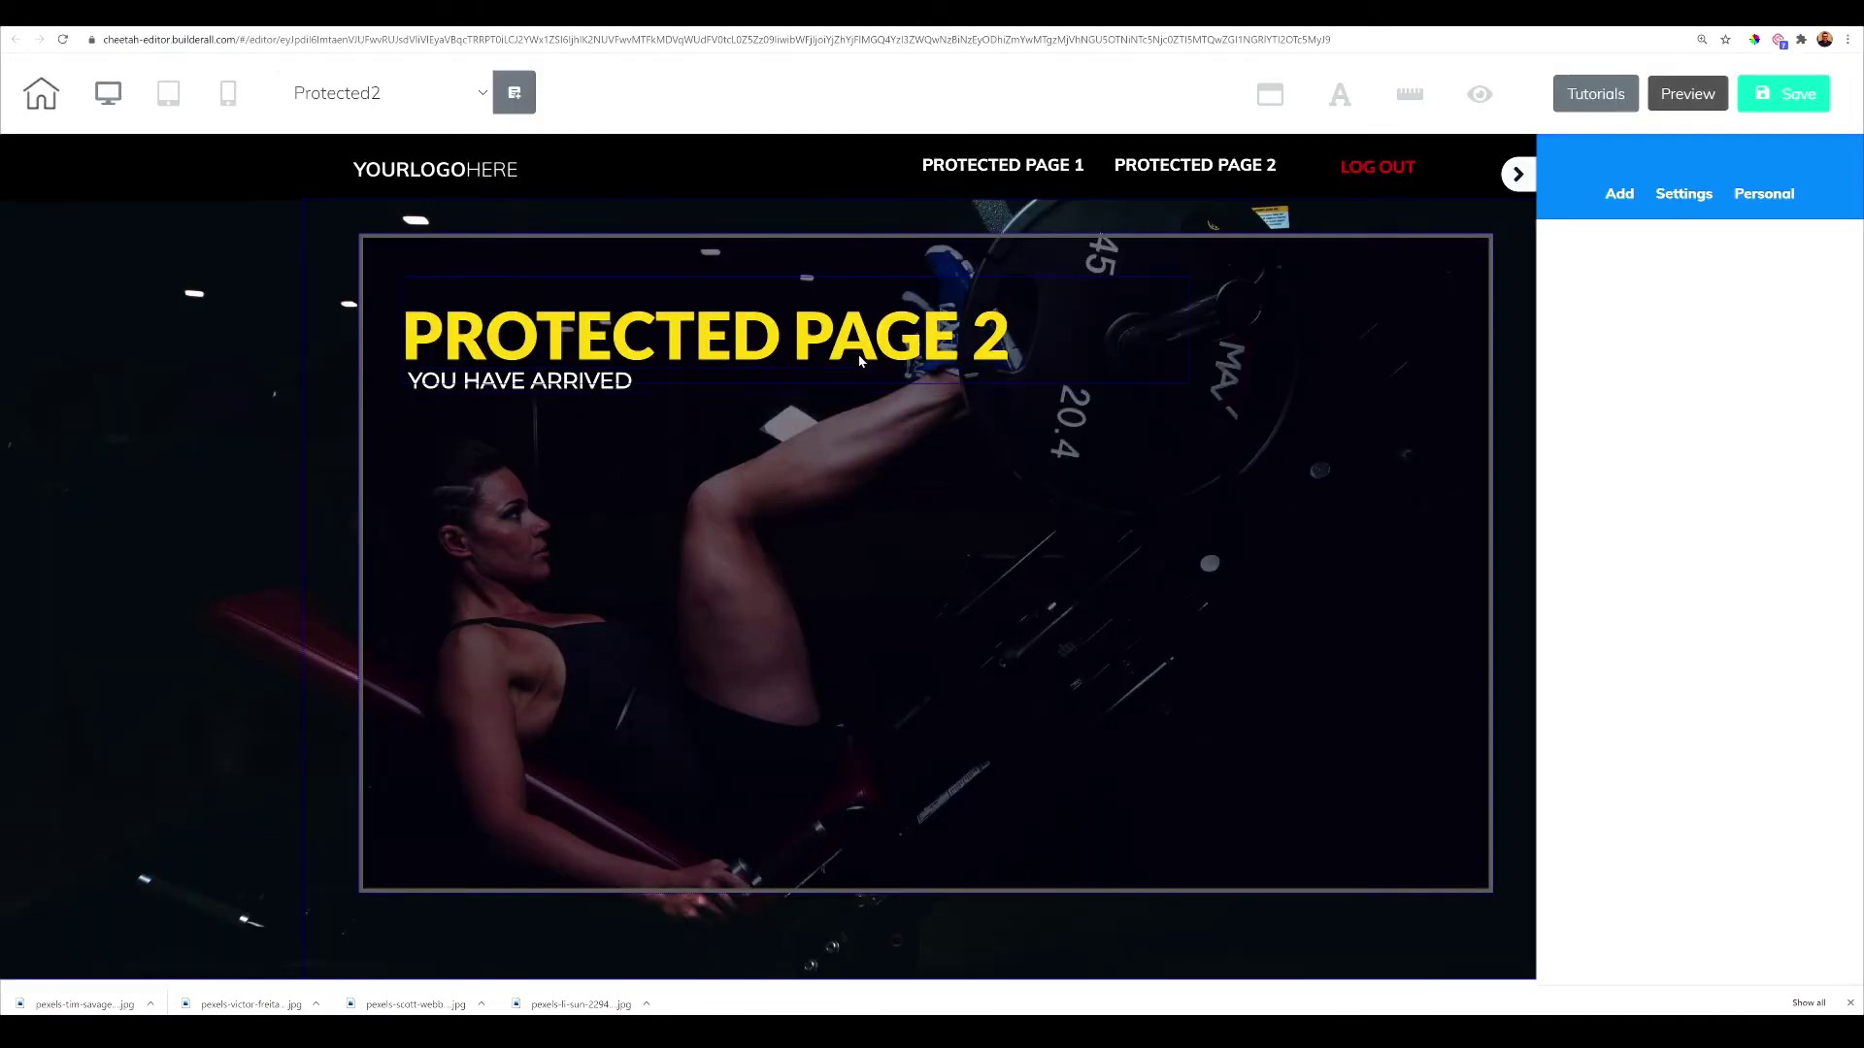
# Link Protected2's LOG OUT button to Site members Logout with redirect to Member's Login
pyautogui.click(1367, 167)
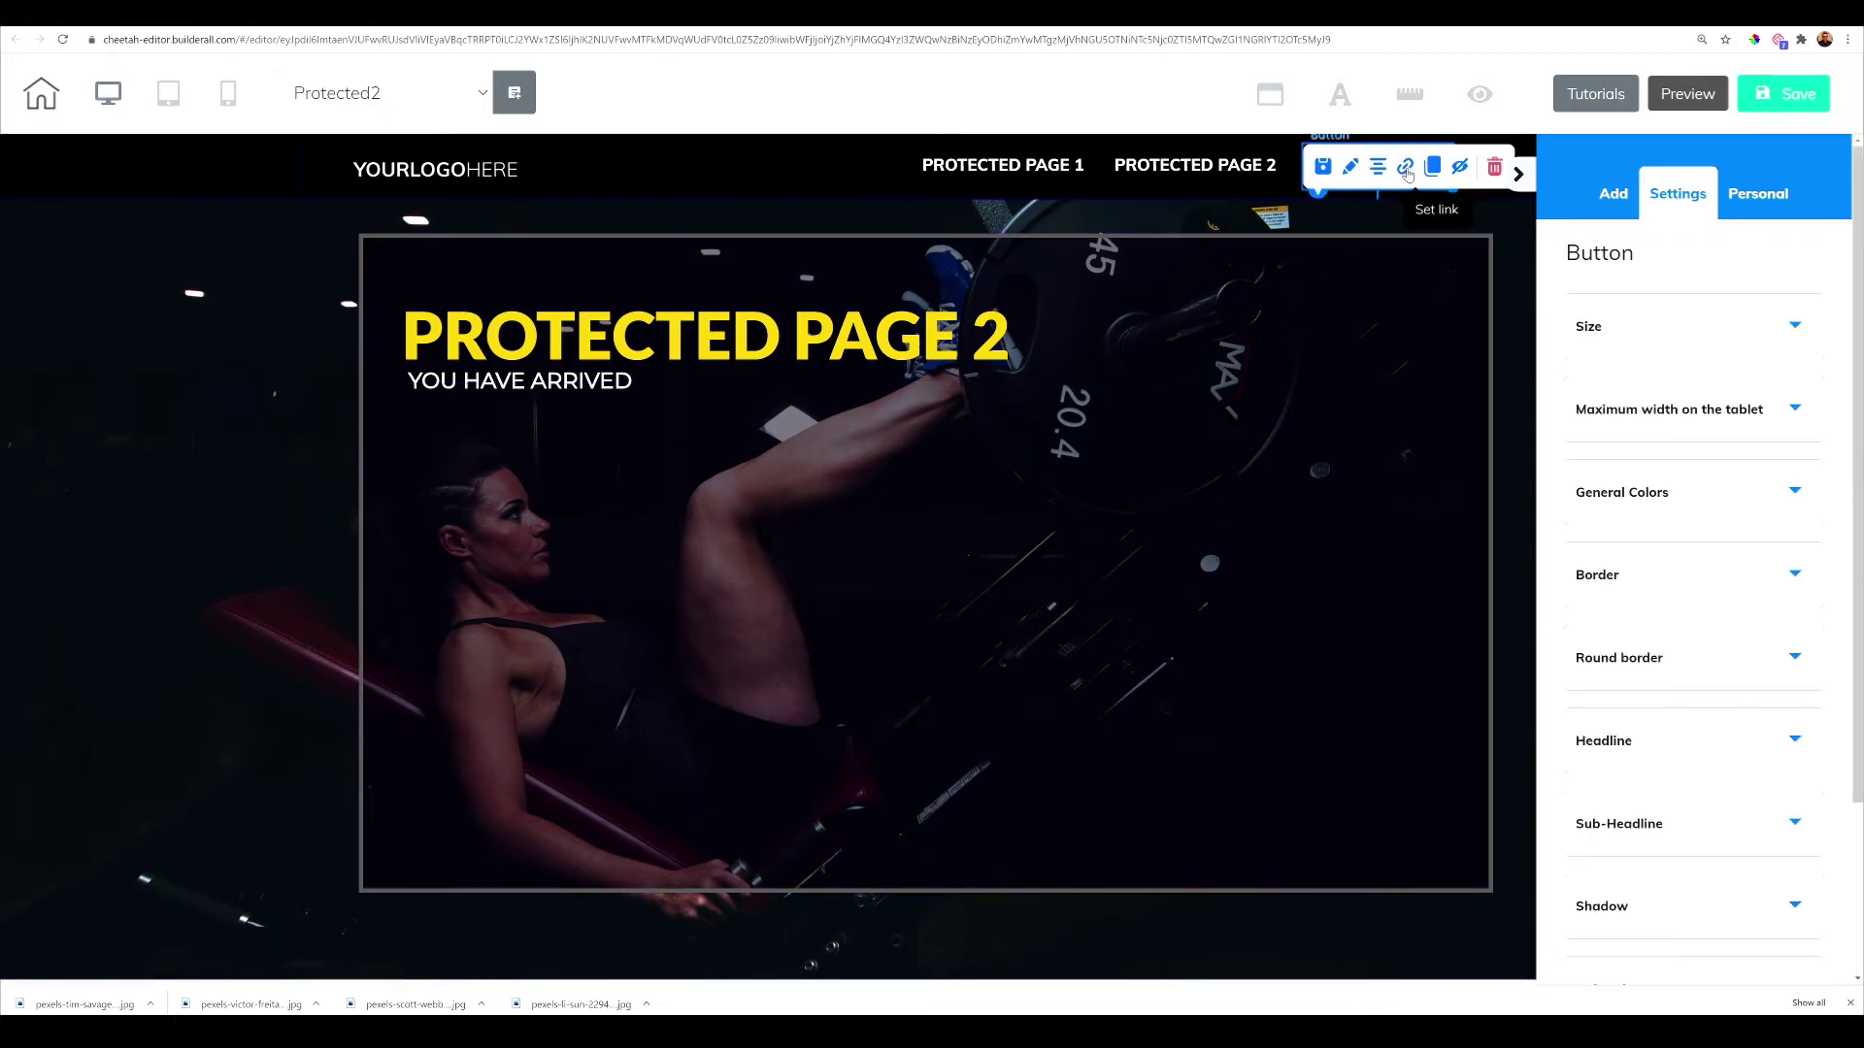
pyautogui.click(1406, 169)
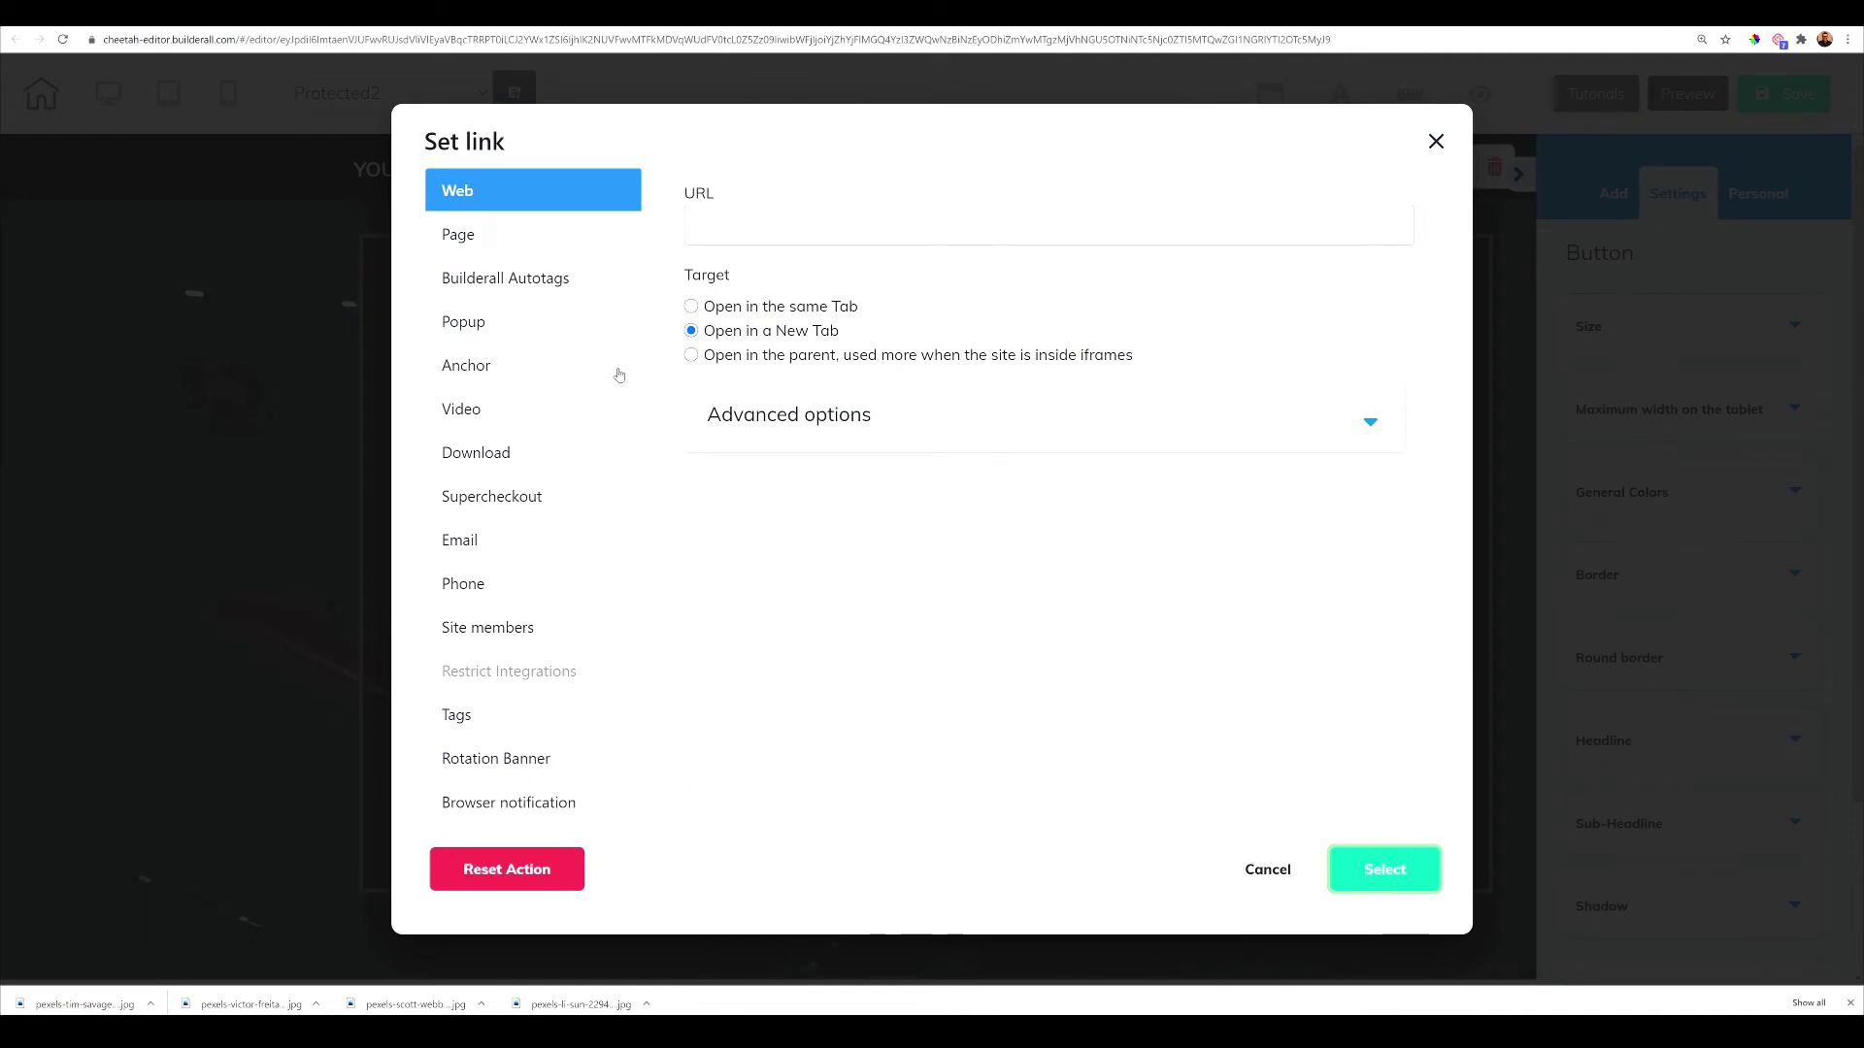
pyautogui.click(515, 627)
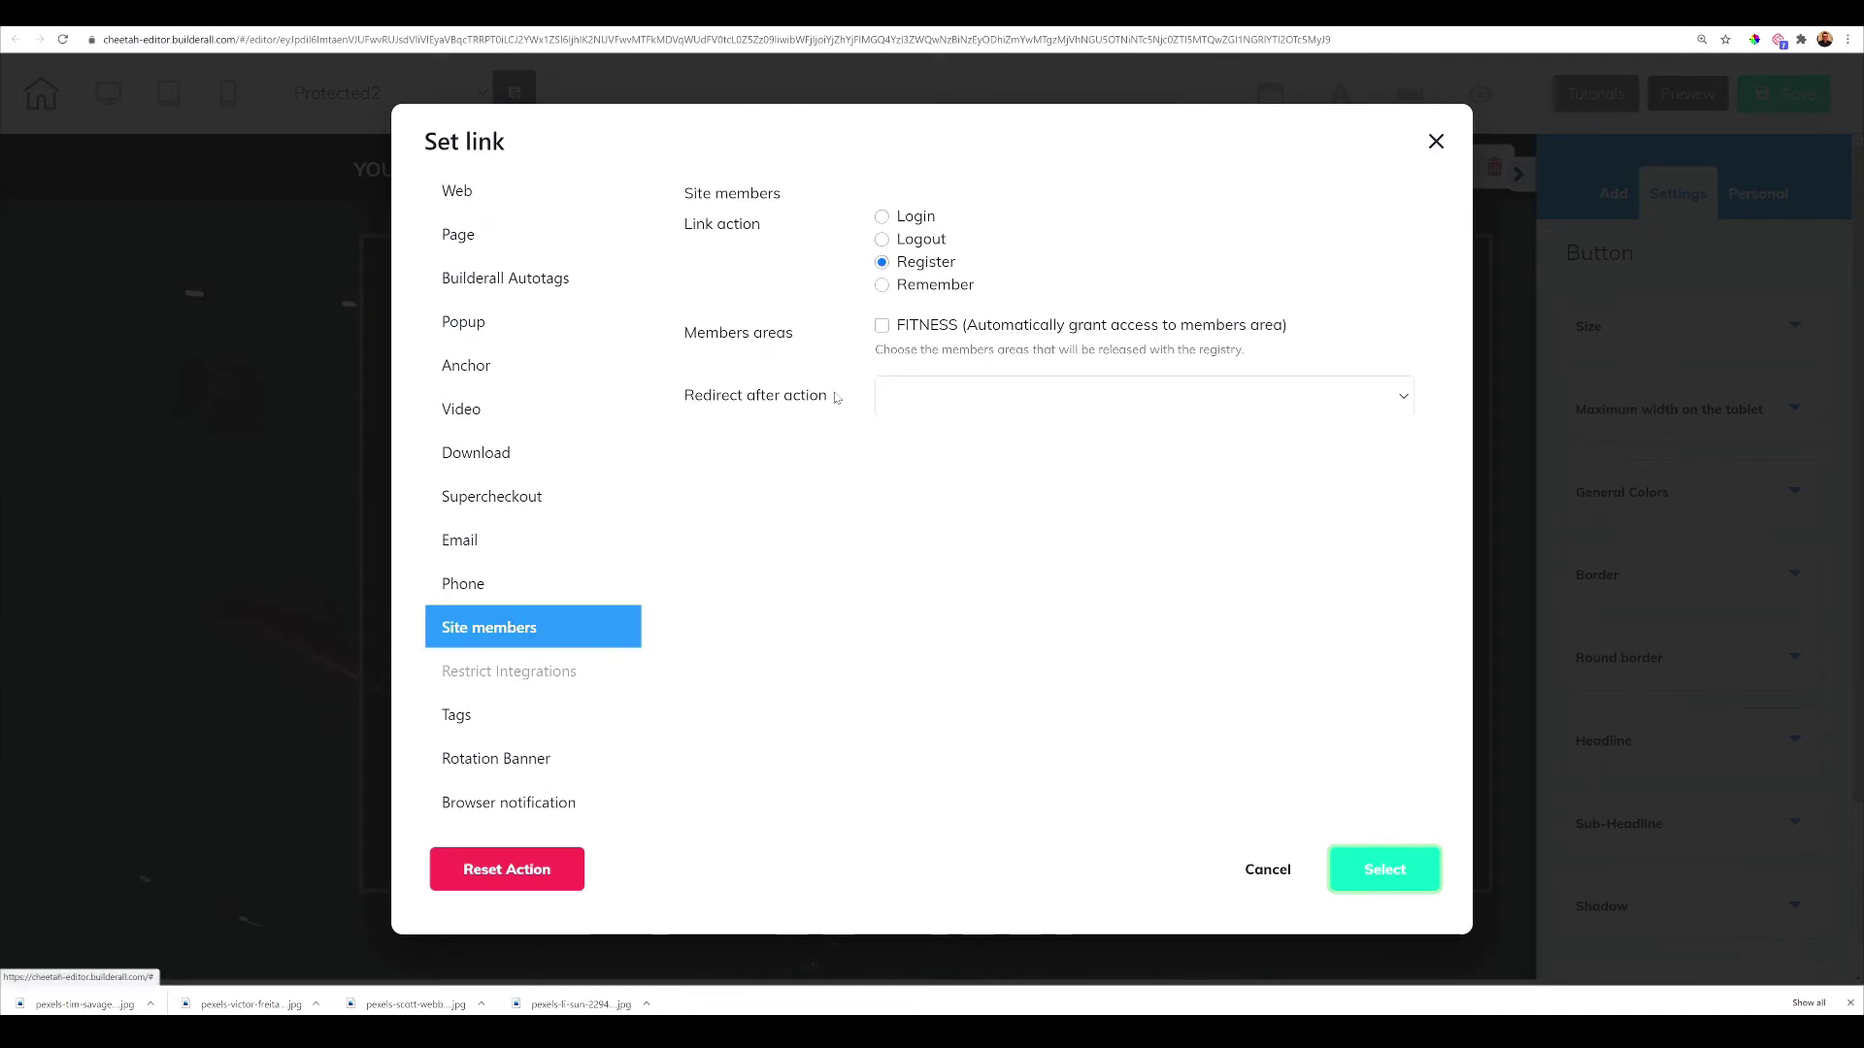
pyautogui.click(881, 240)
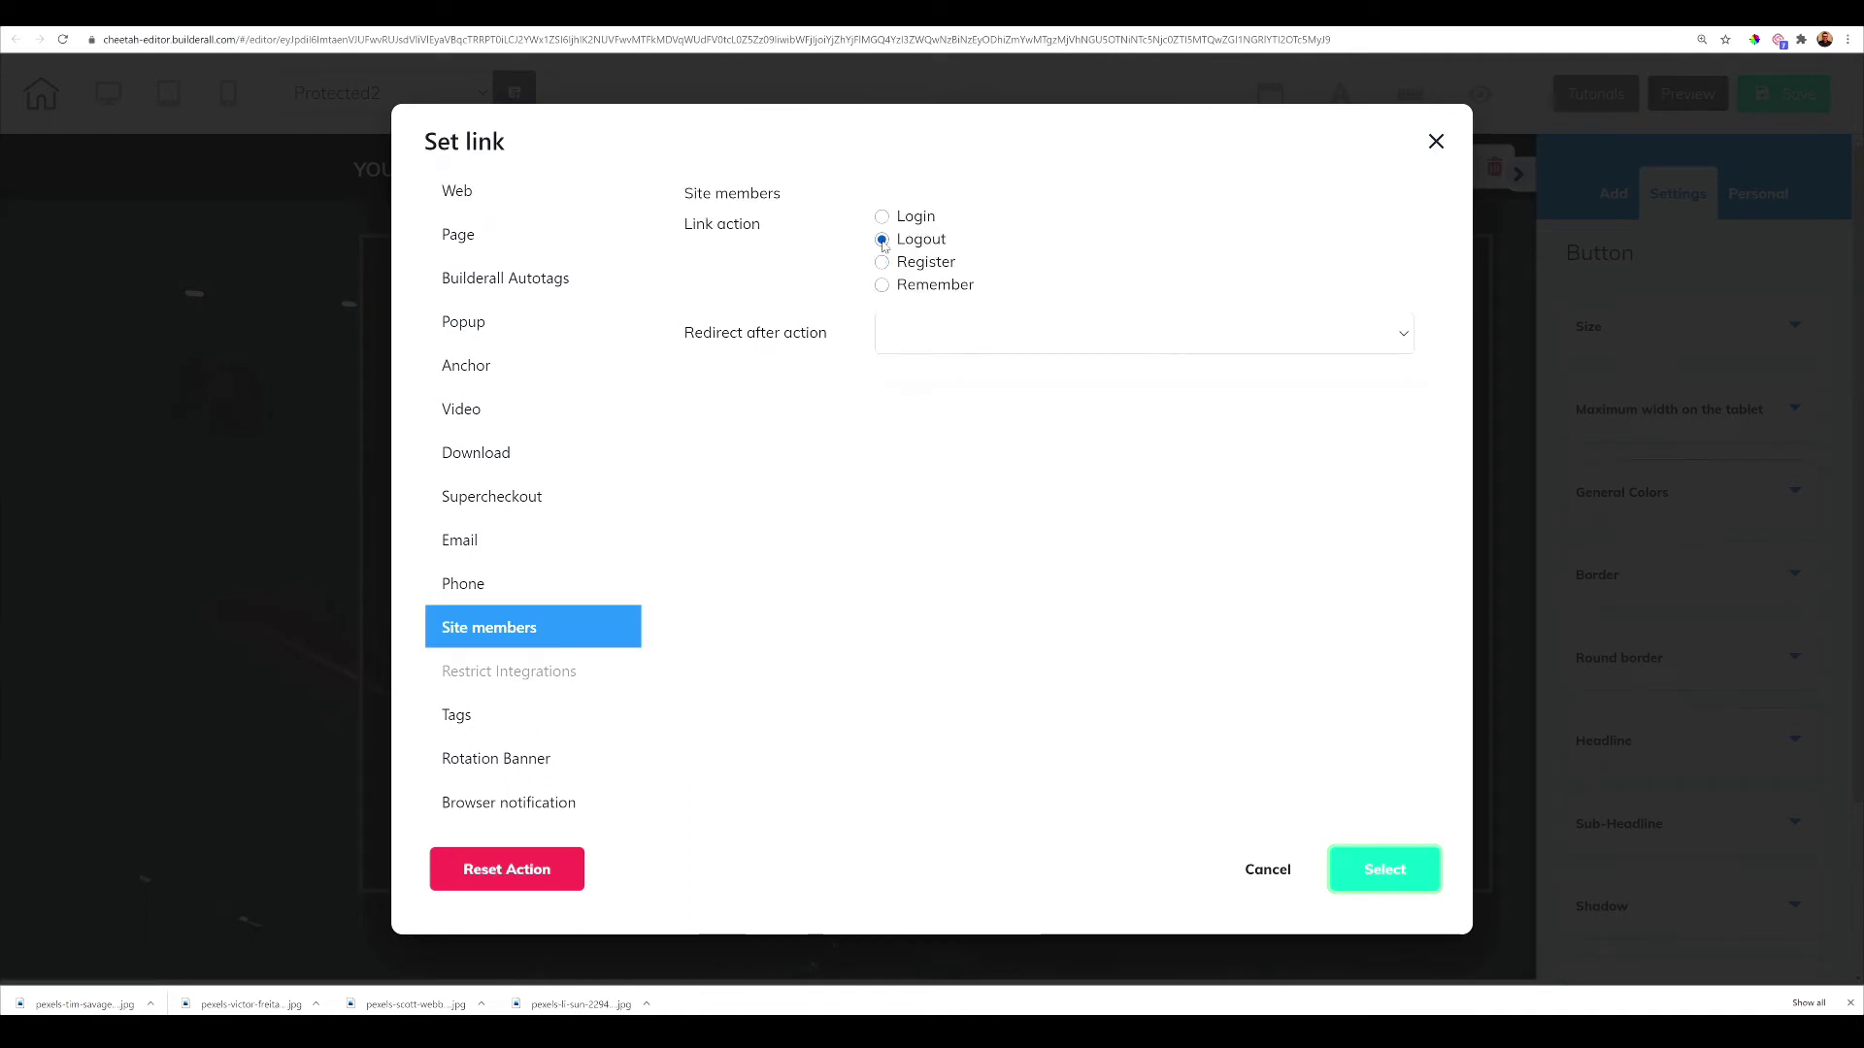
pyautogui.click(964, 336)
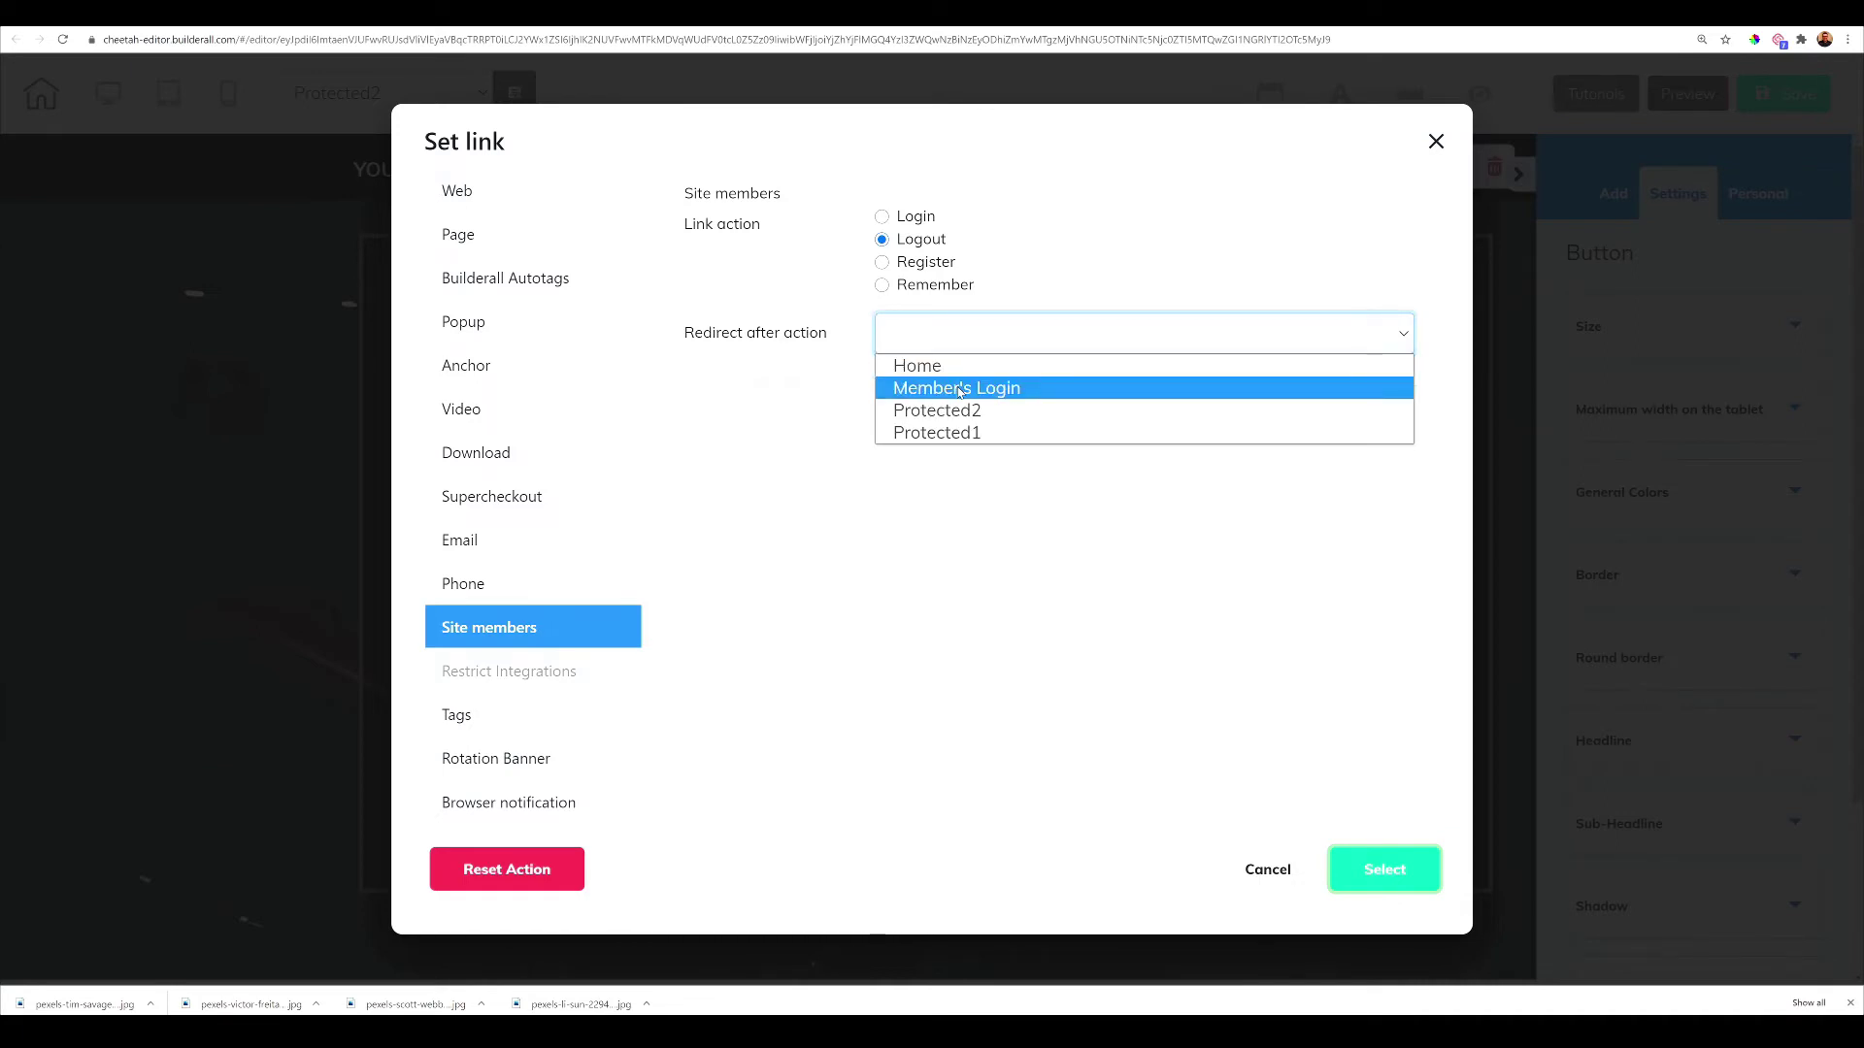
pyautogui.click(958, 388)
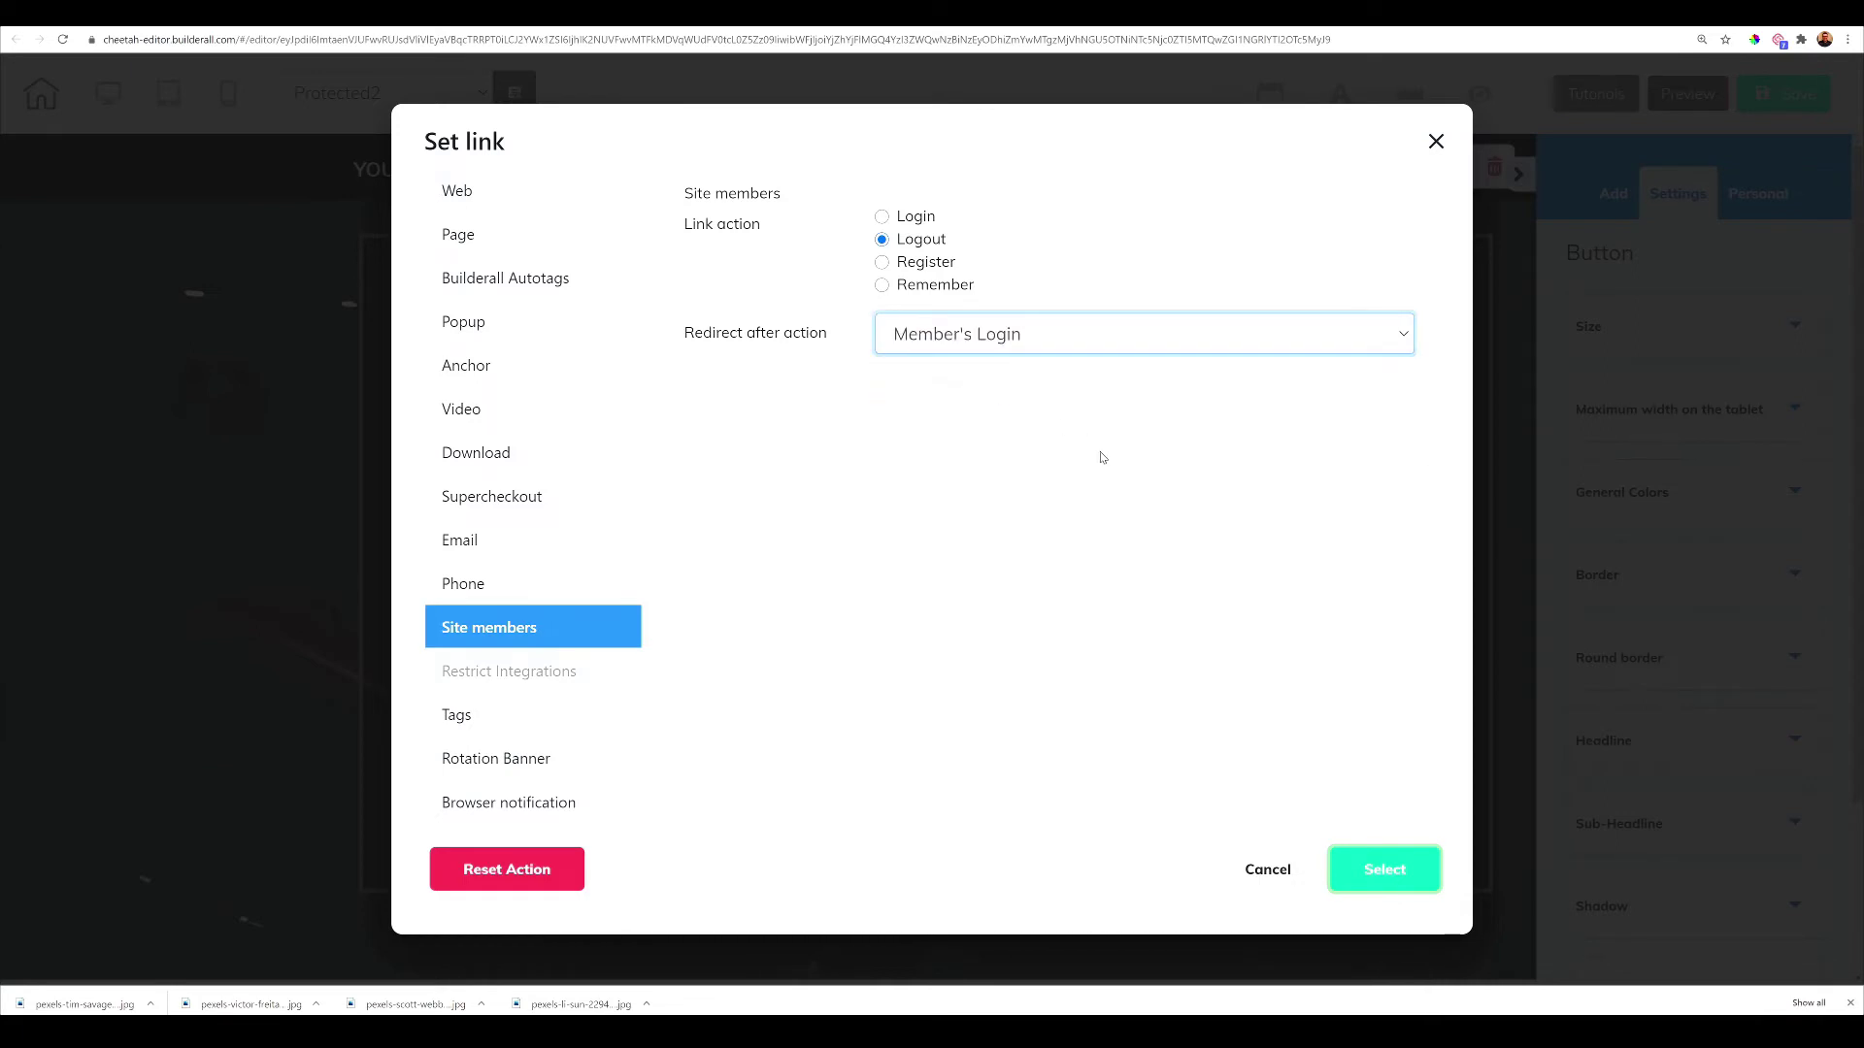
pyautogui.click(1384, 881)
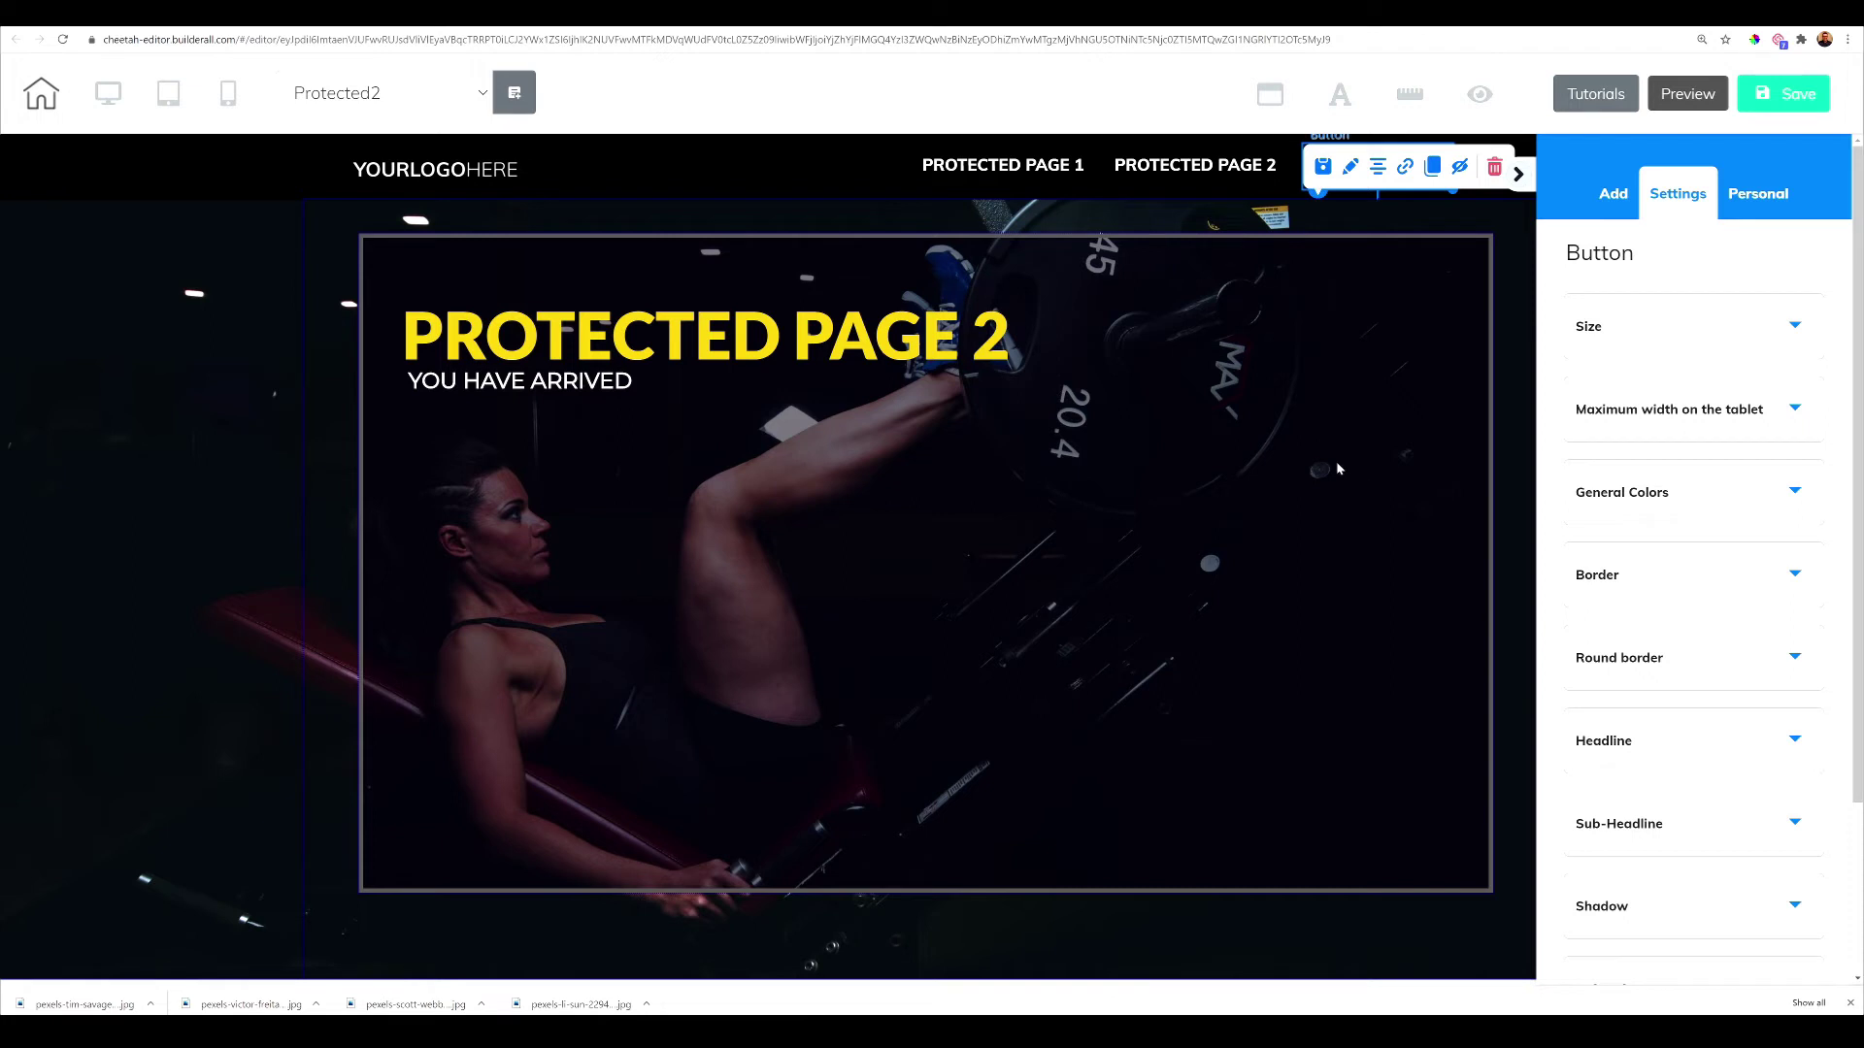
pyautogui.click(1194, 166)
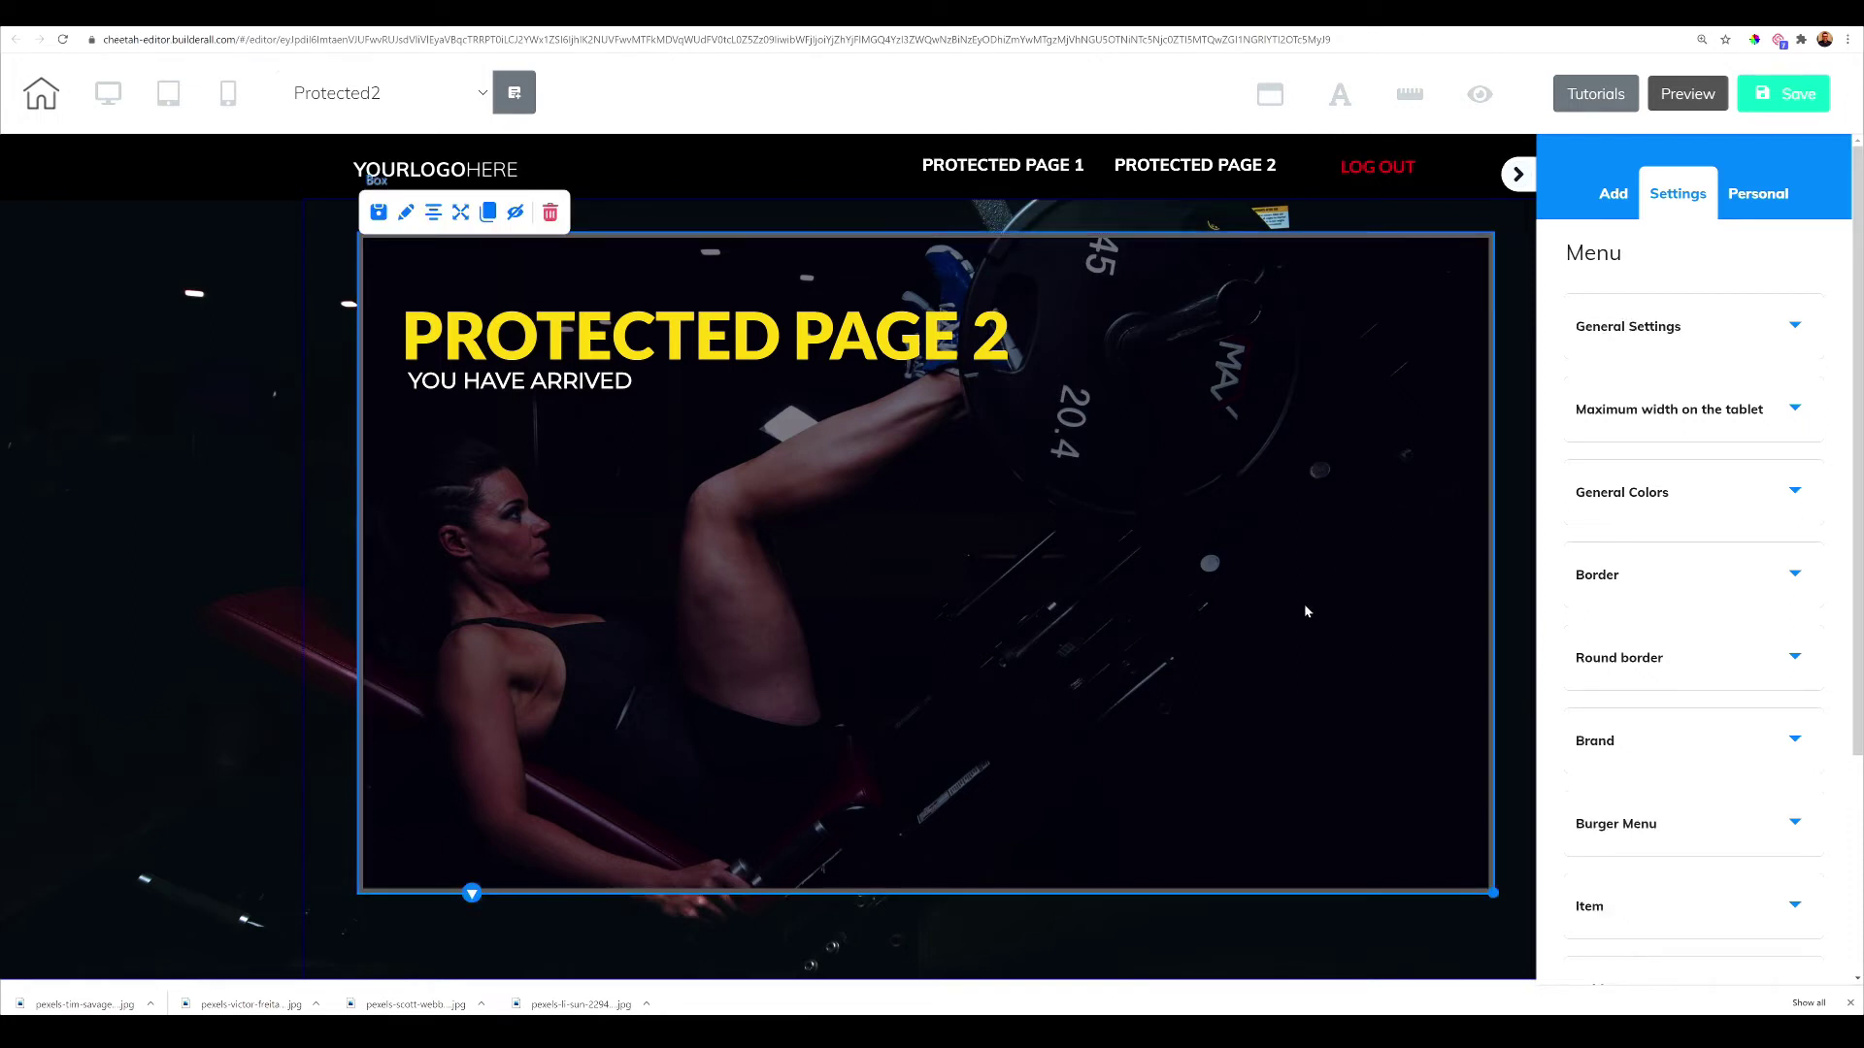
# Point the PROTECTED PAGE 1 and PROTECTED PAGE 2 menu items to their pages' home anchors
pyautogui.click(1015, 175)
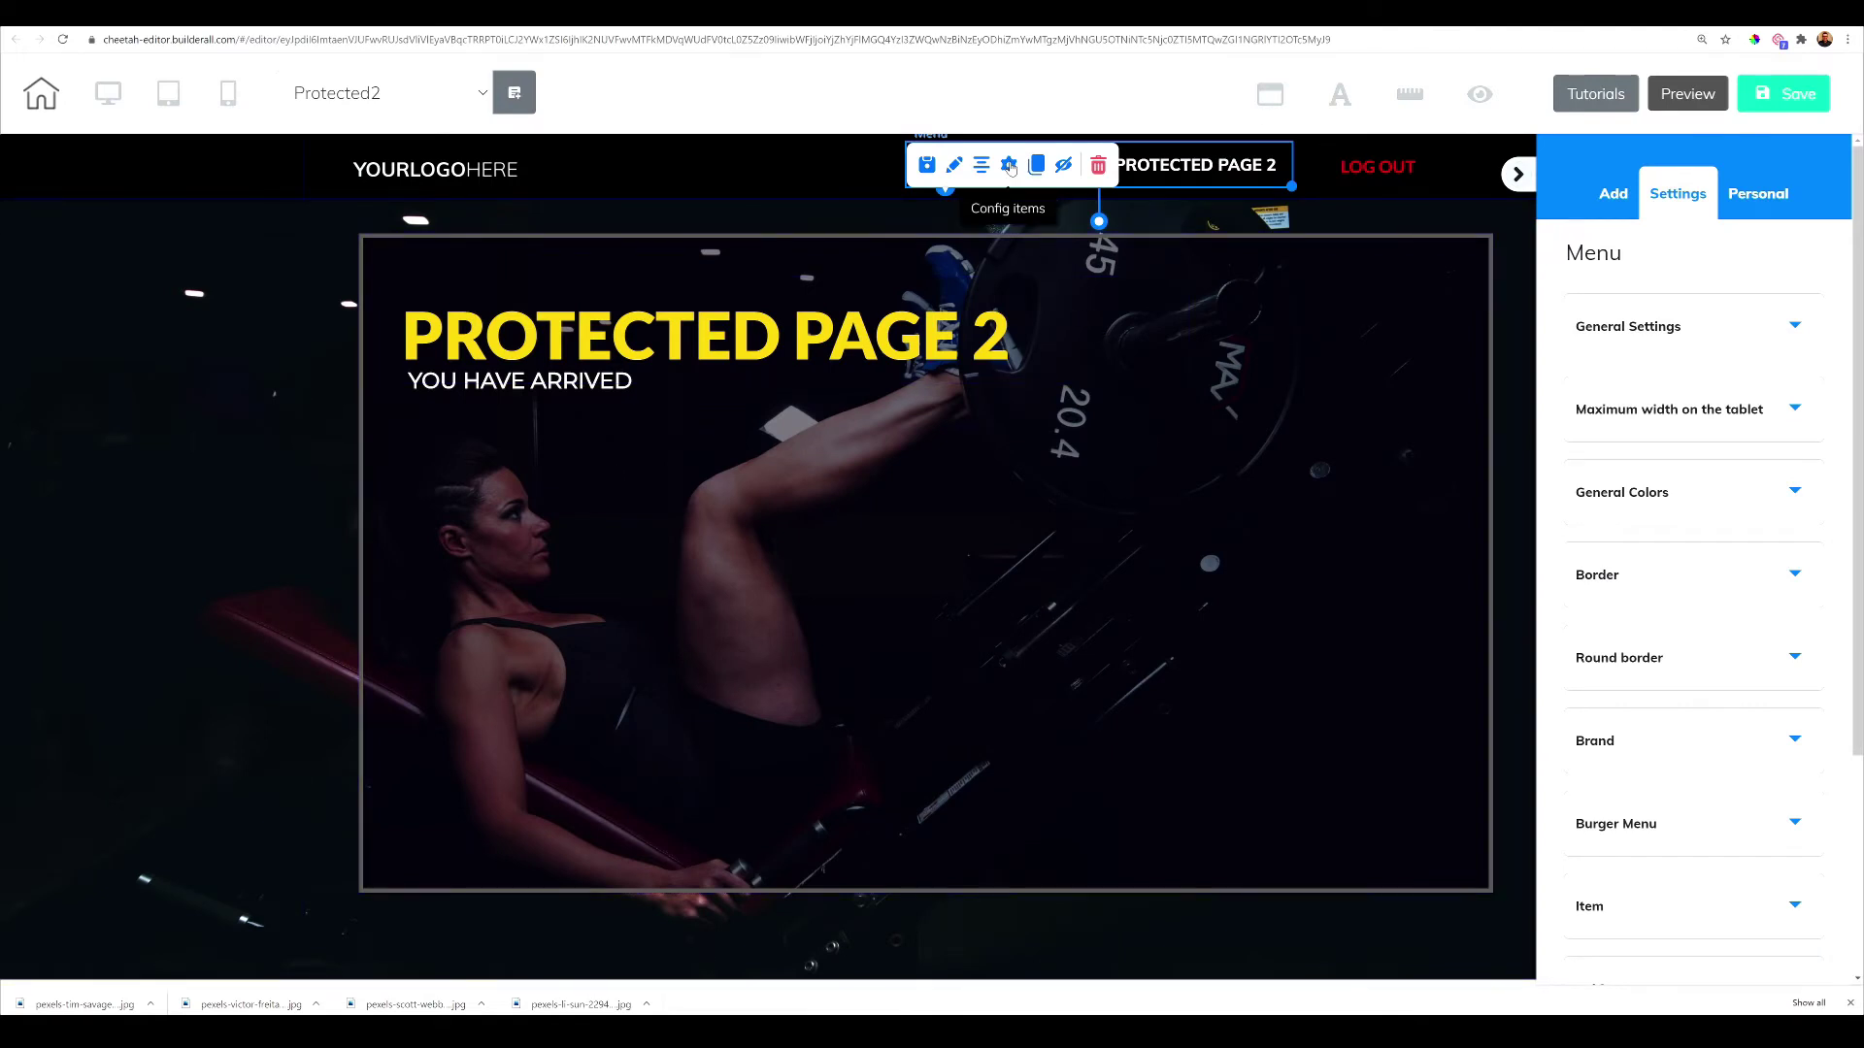
pyautogui.click(1010, 165)
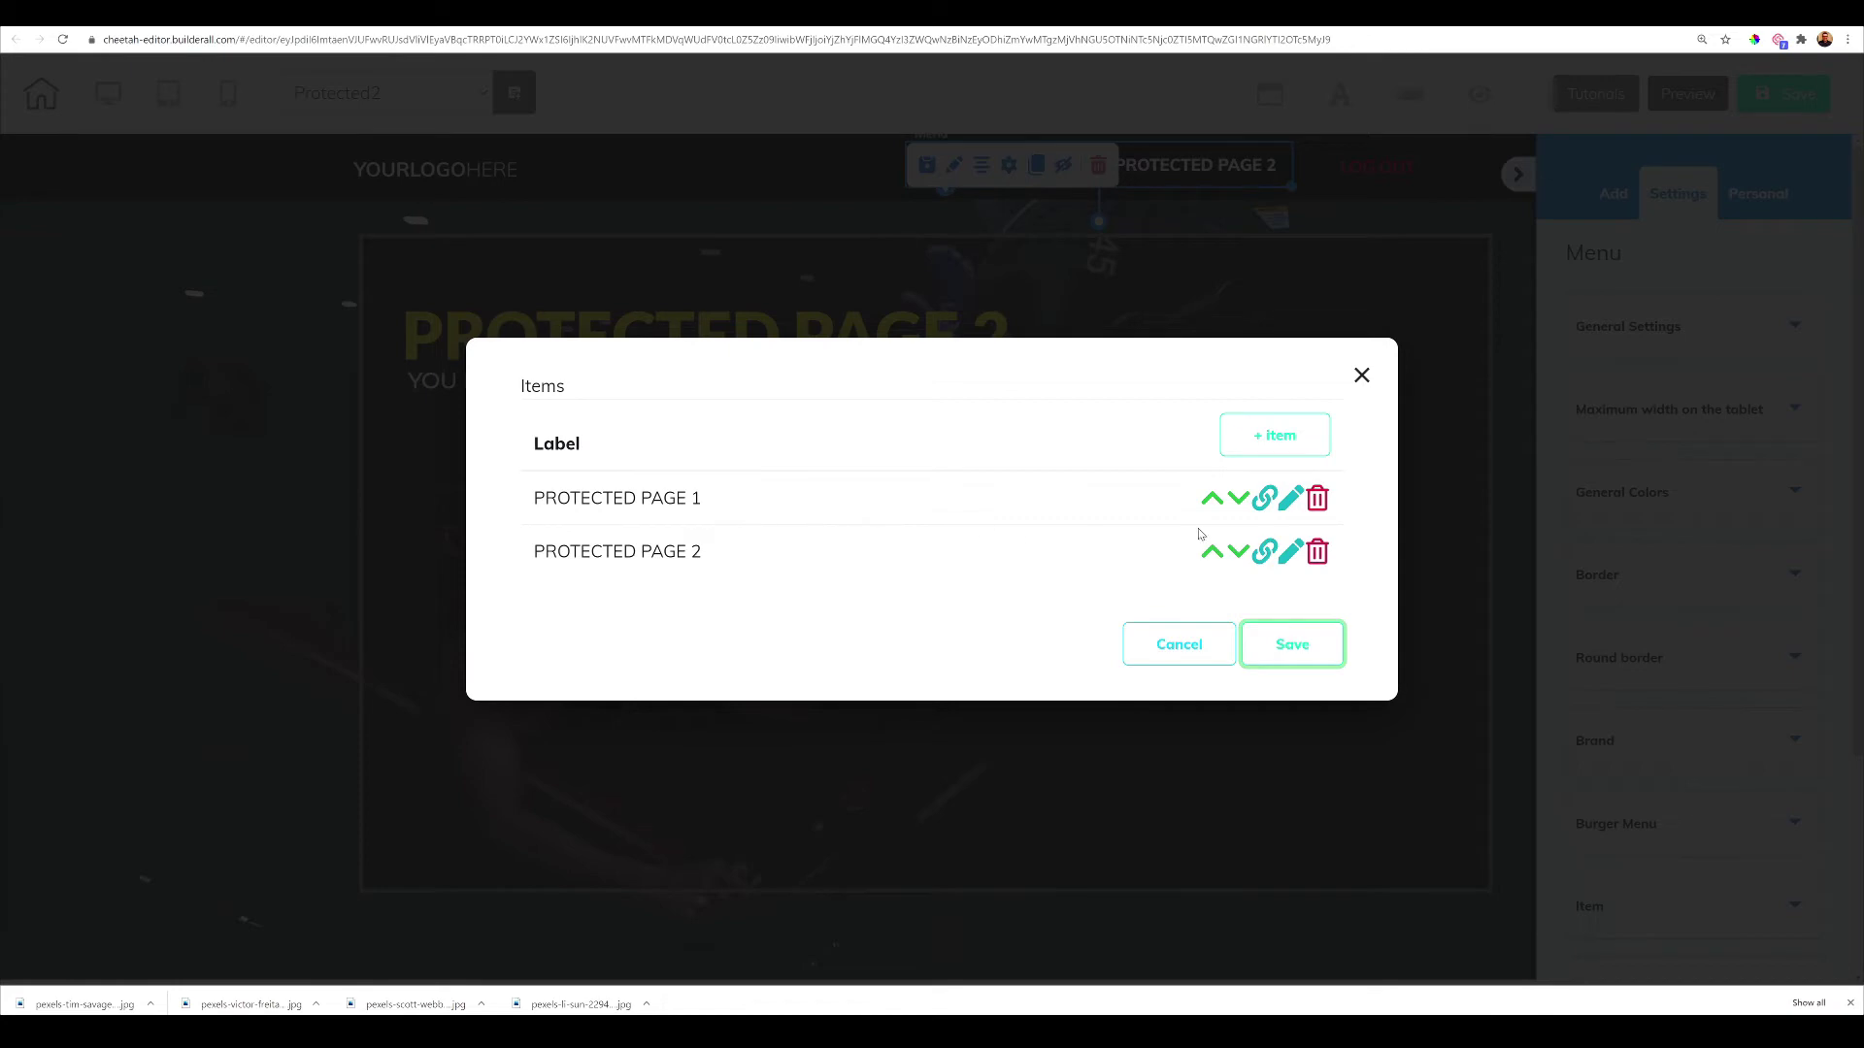
pyautogui.click(1263, 499)
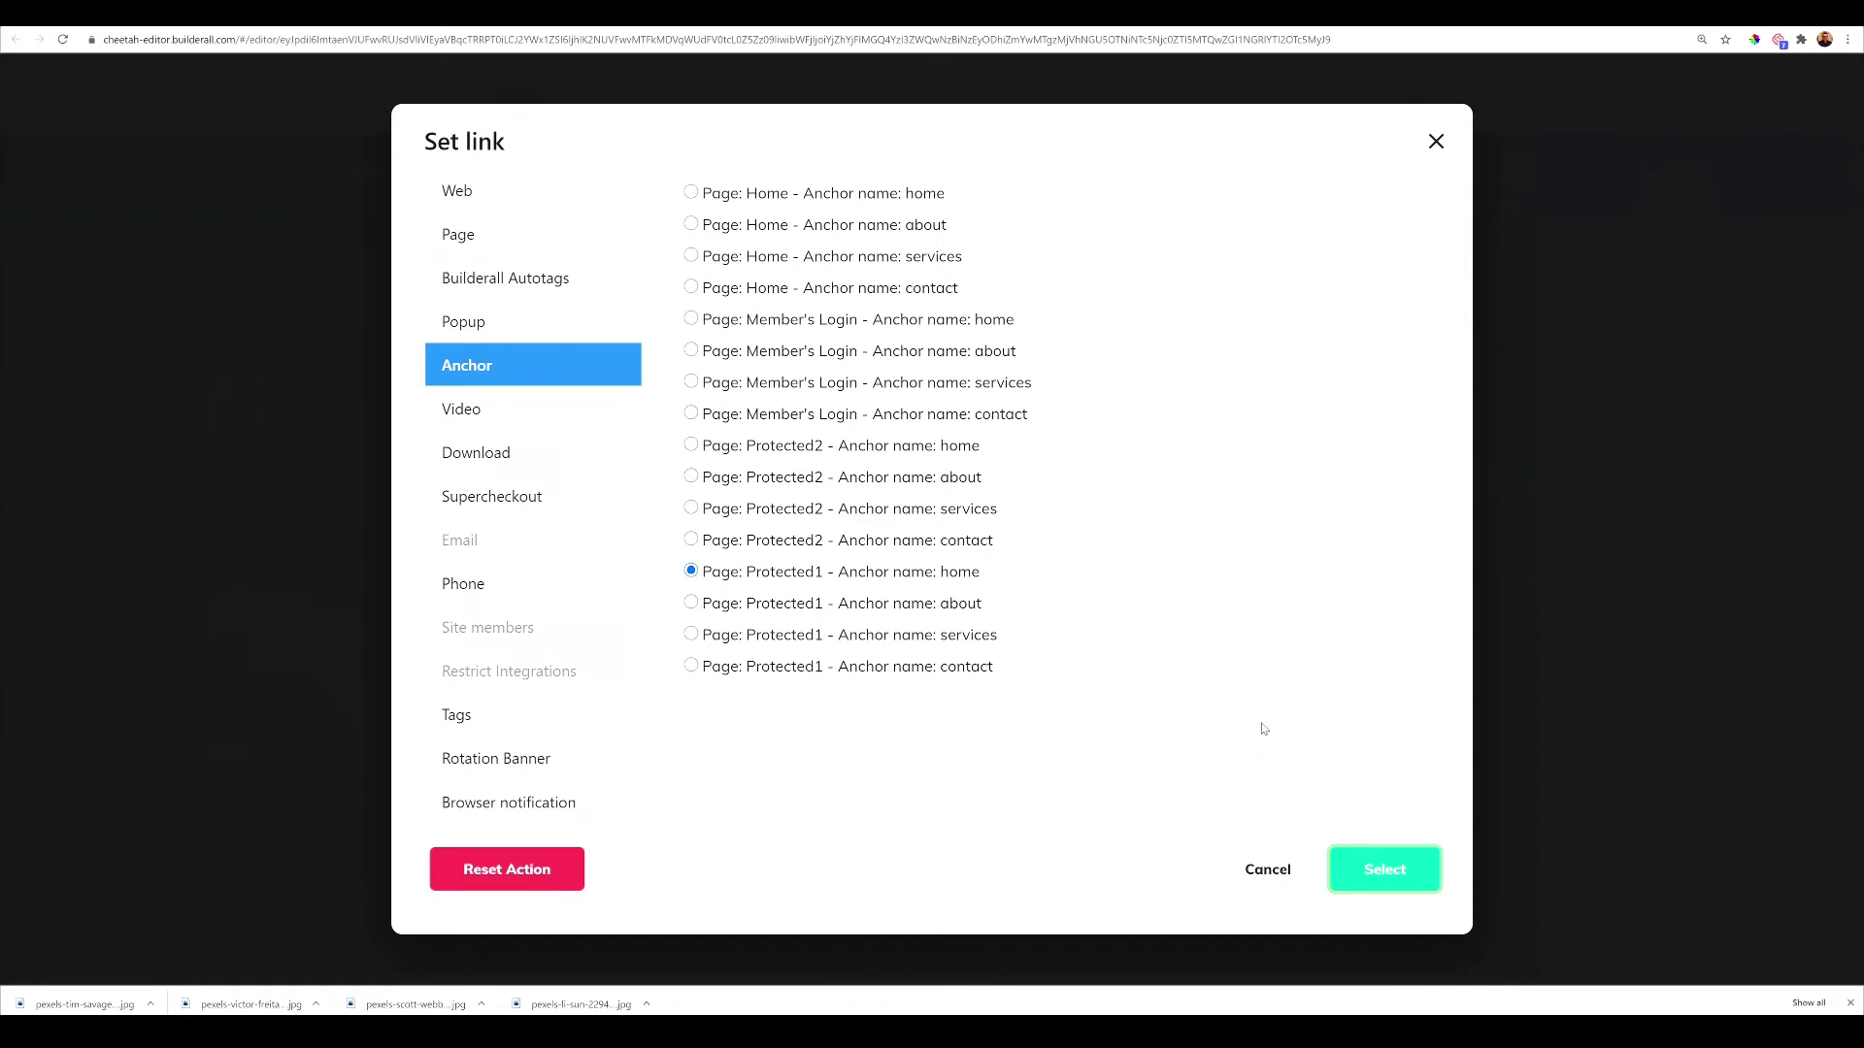
pyautogui.click(1405, 886)
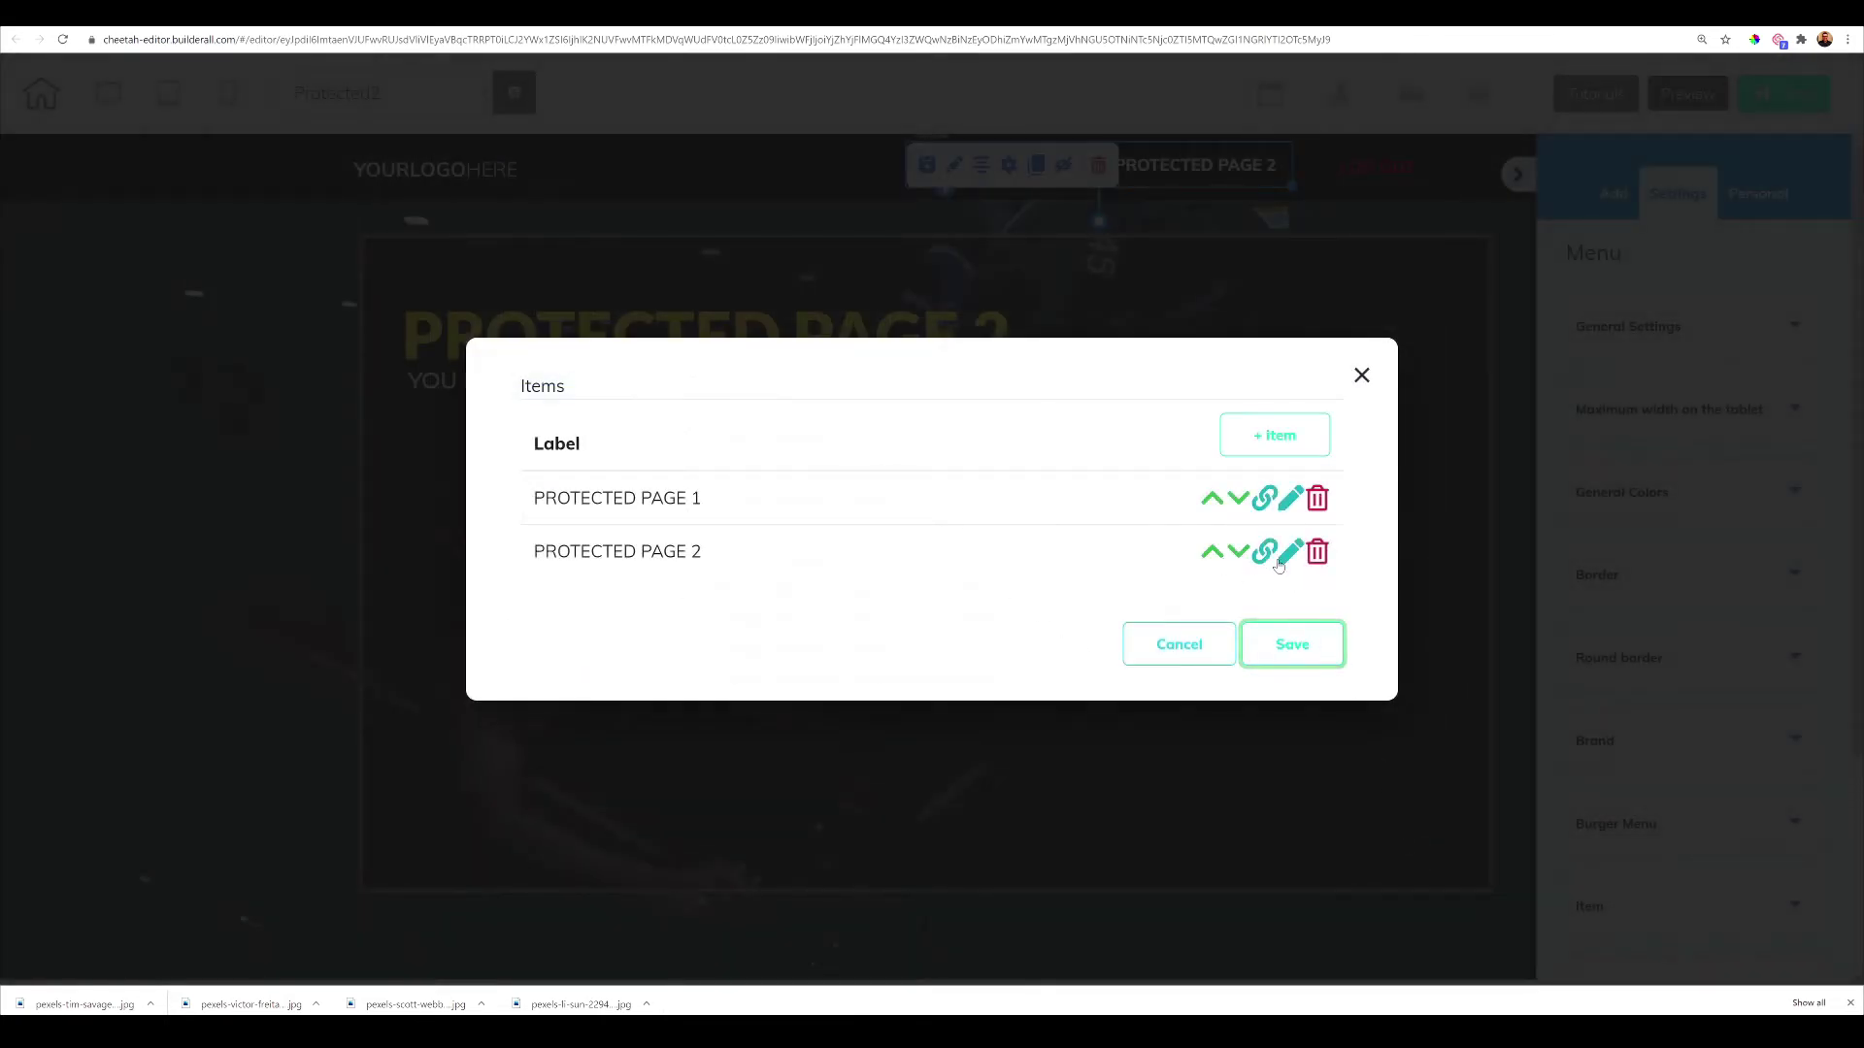
pyautogui.press('Return')
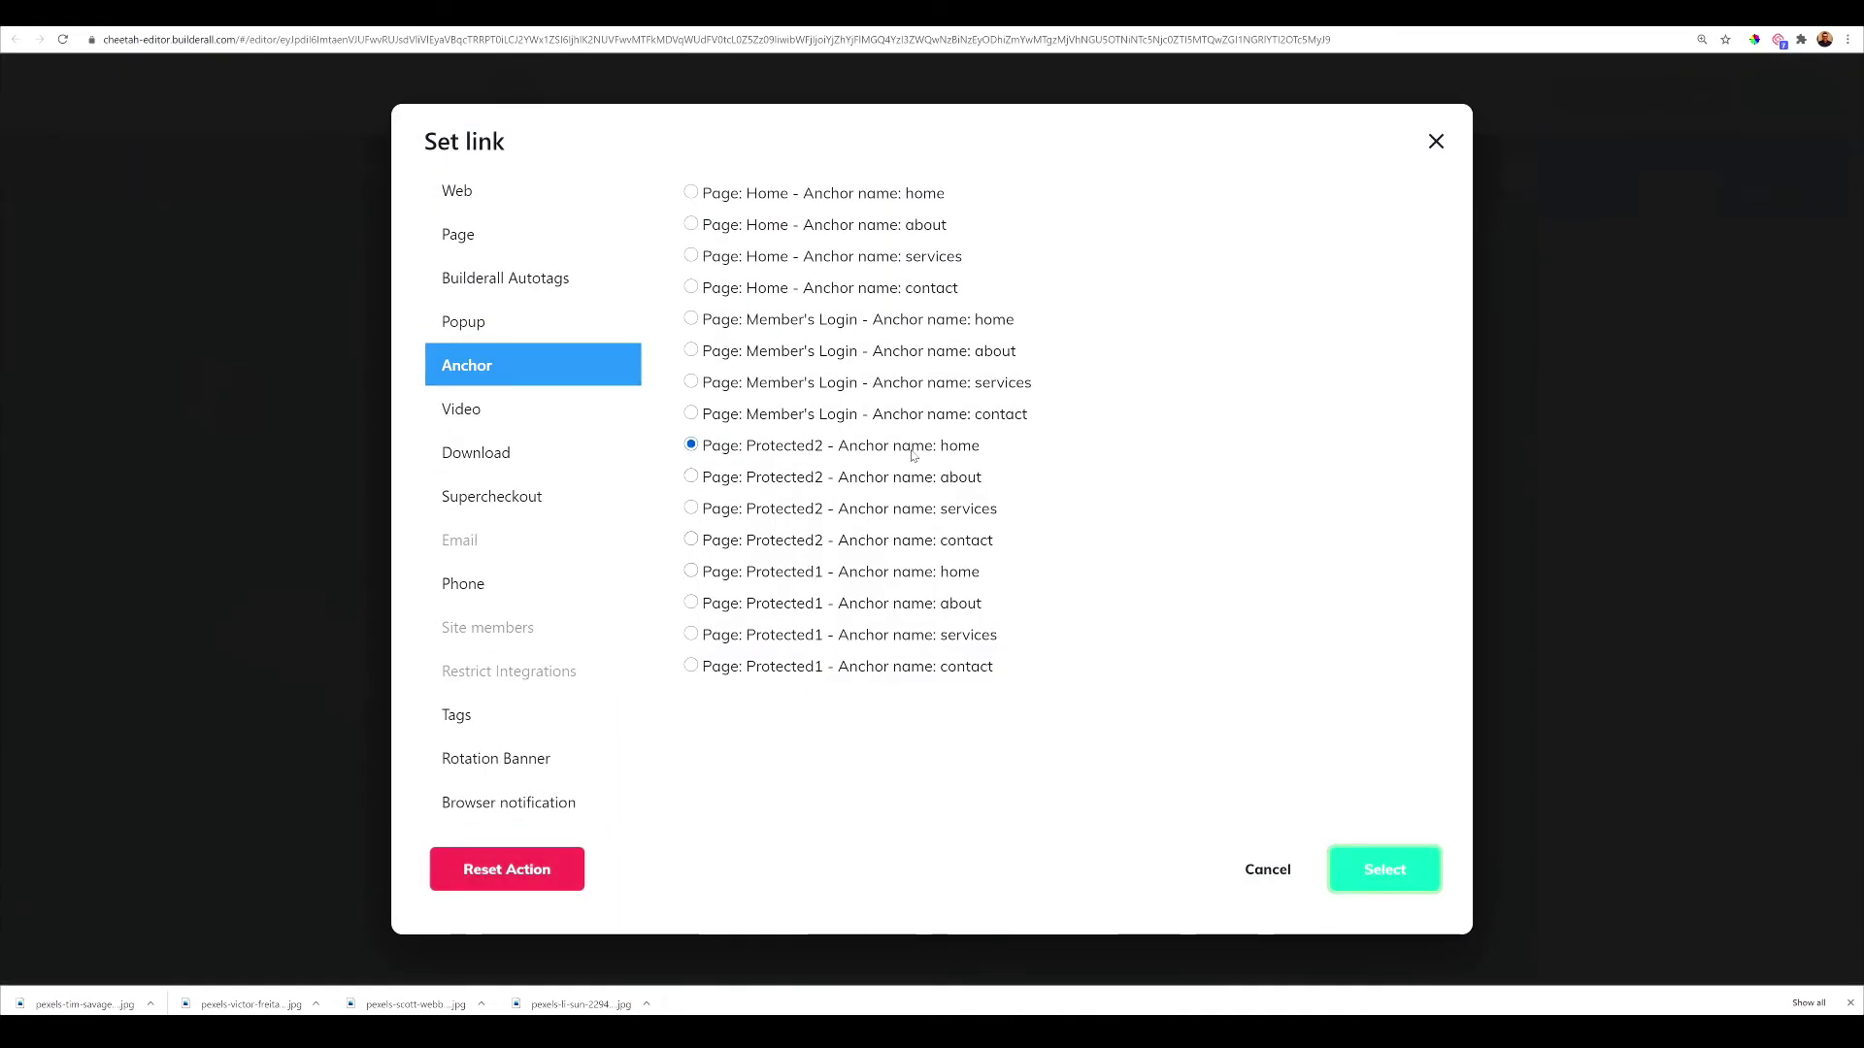
pyautogui.click(1391, 883)
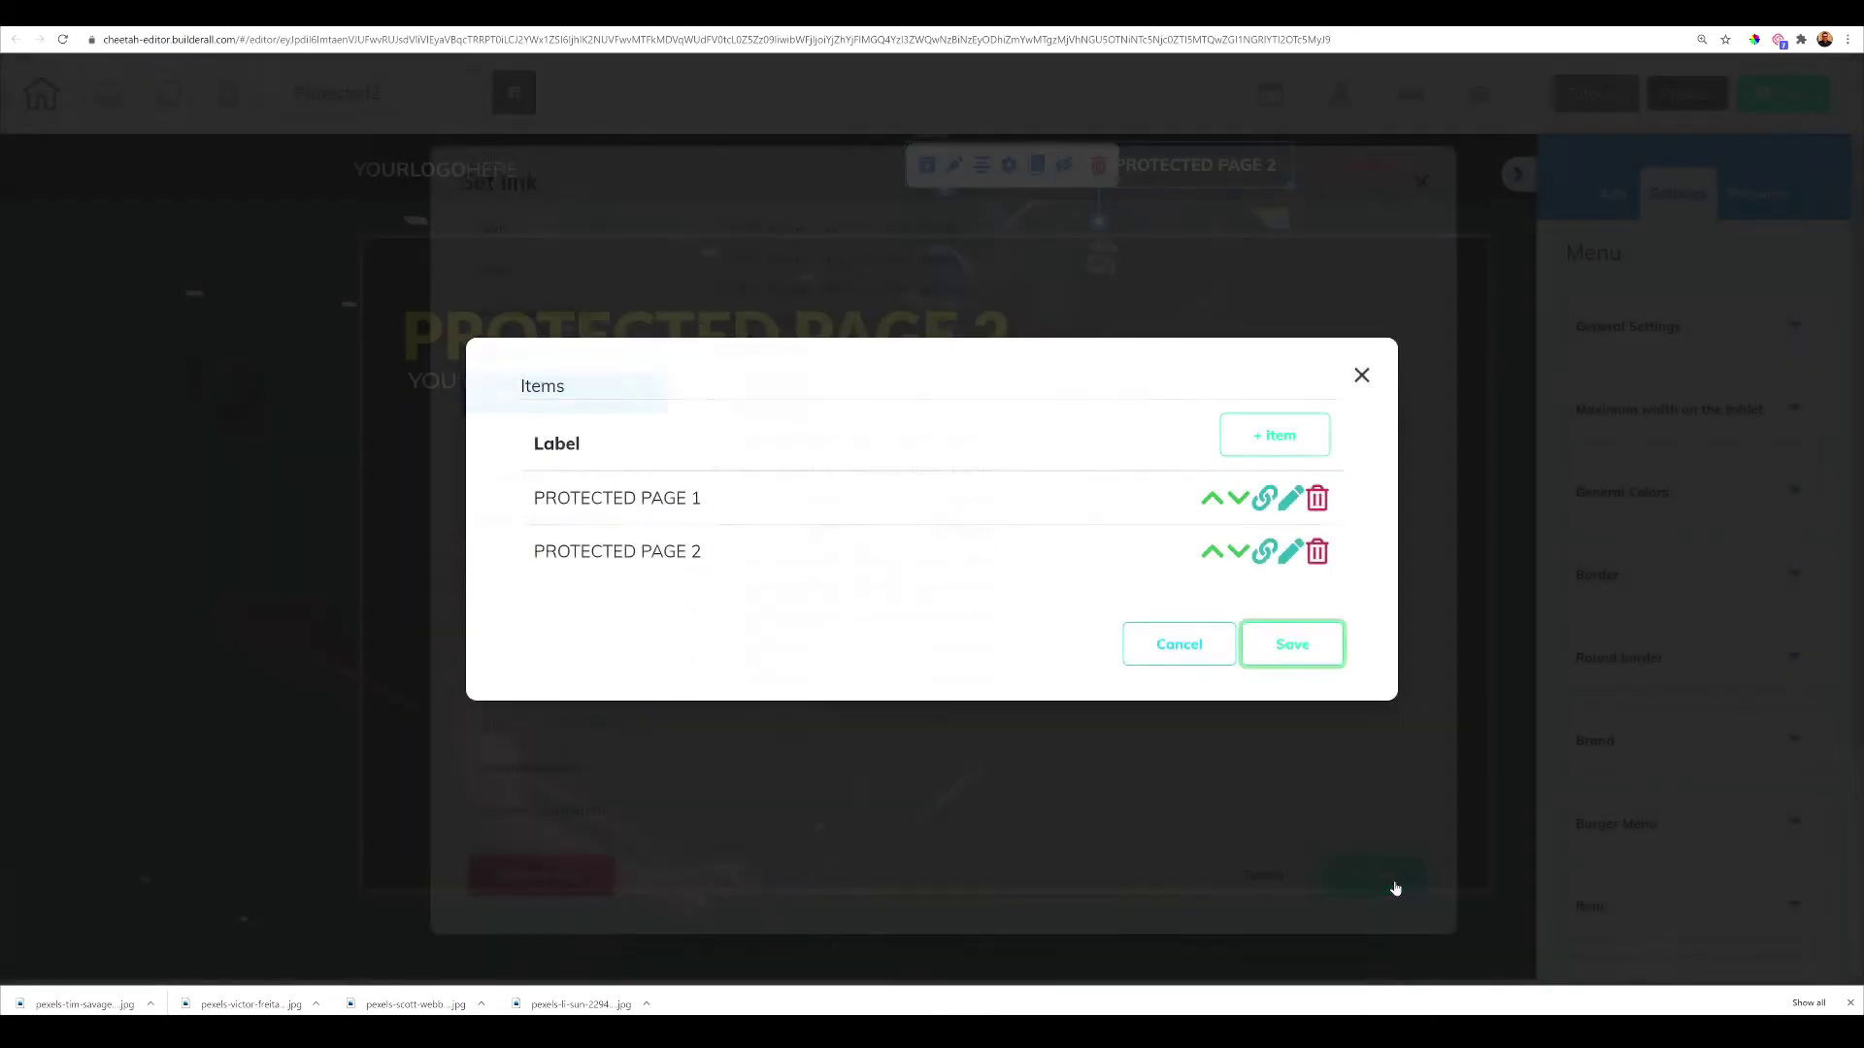
pyautogui.click(1285, 650)
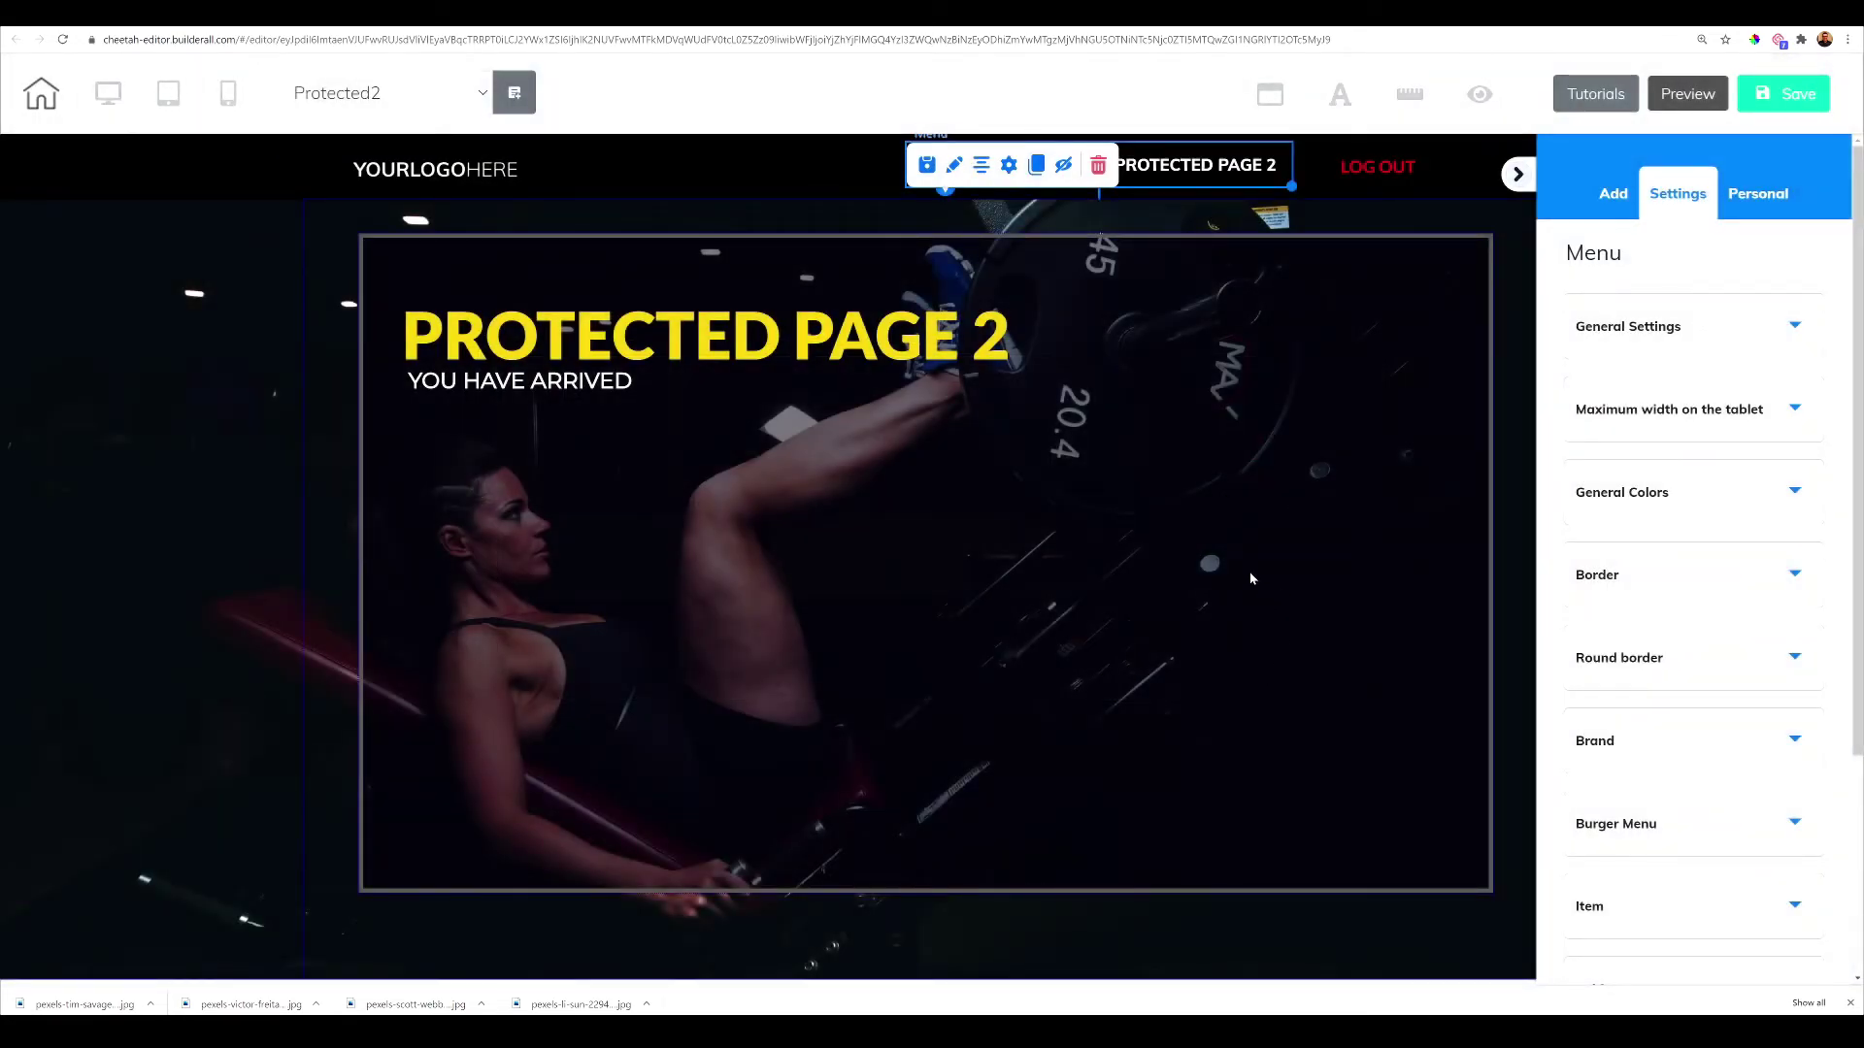
pyautogui.click(927, 167)
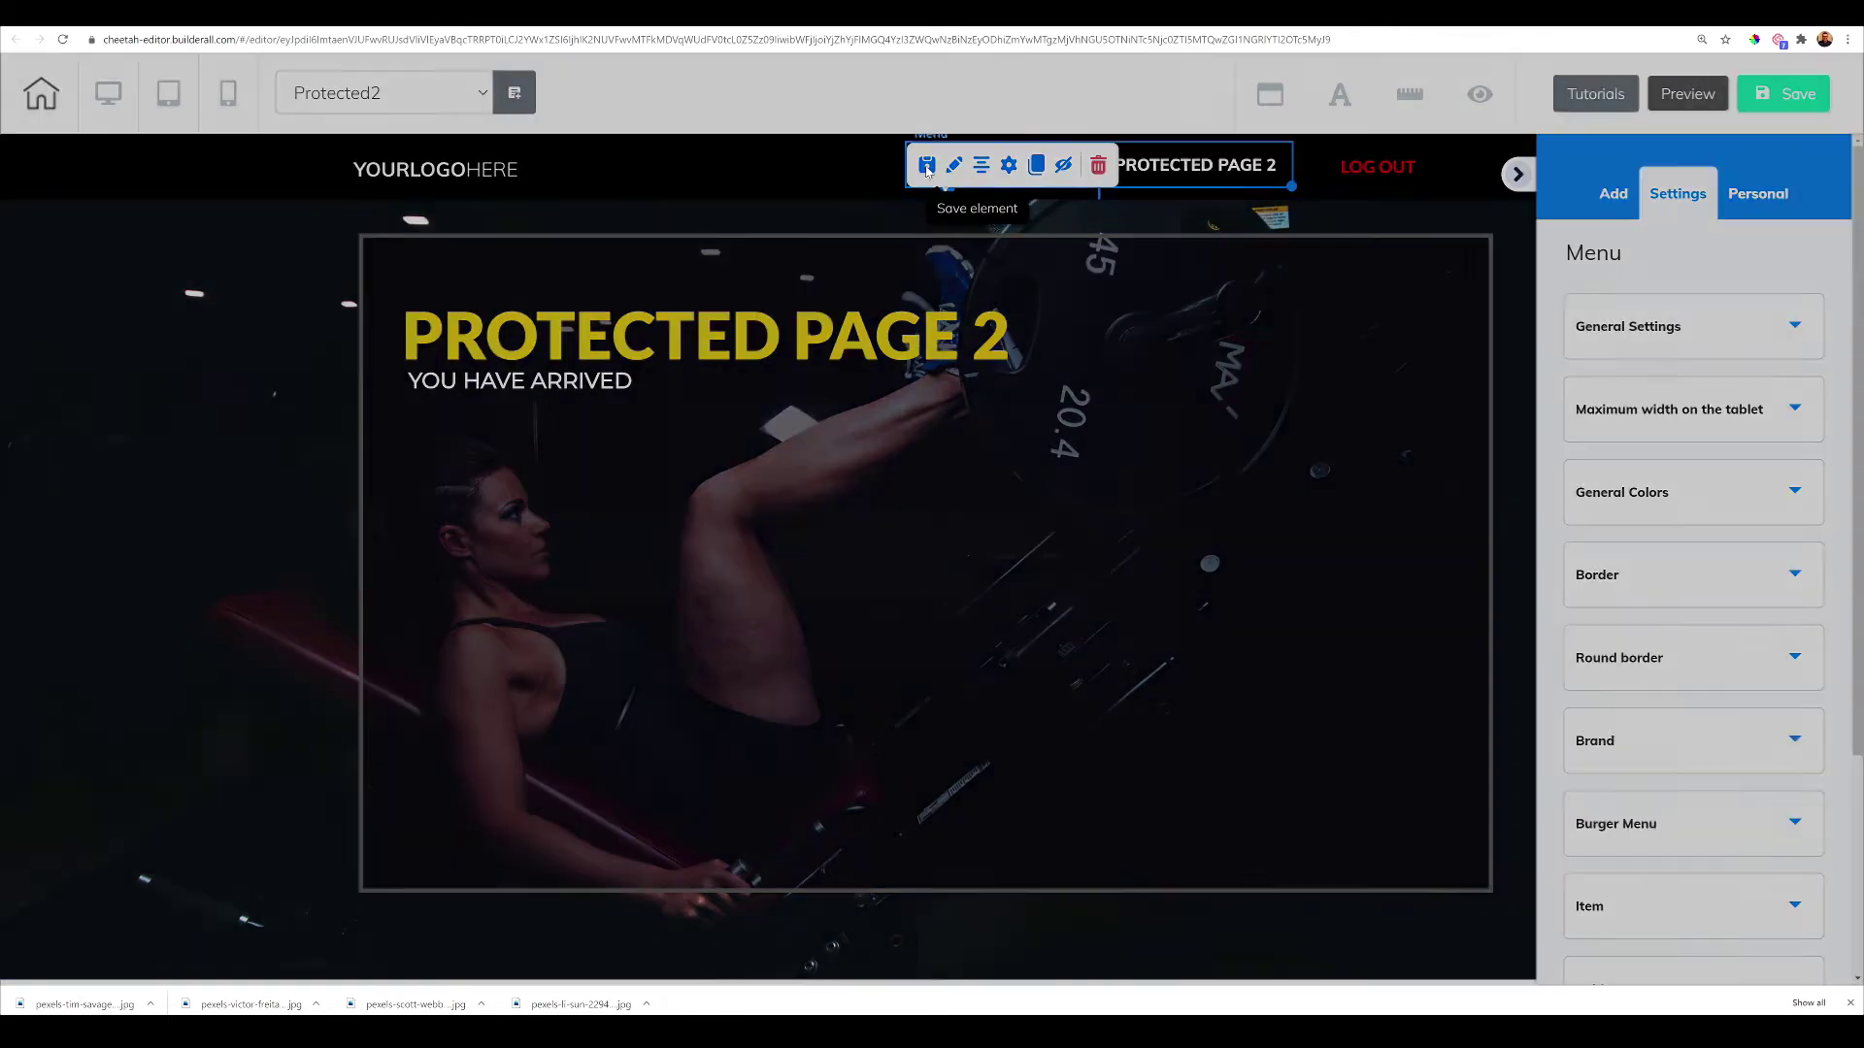
# Save the menu as a personal element described '30 DAY MENU MEMBERSHIP'
pyautogui.click(905, 463)
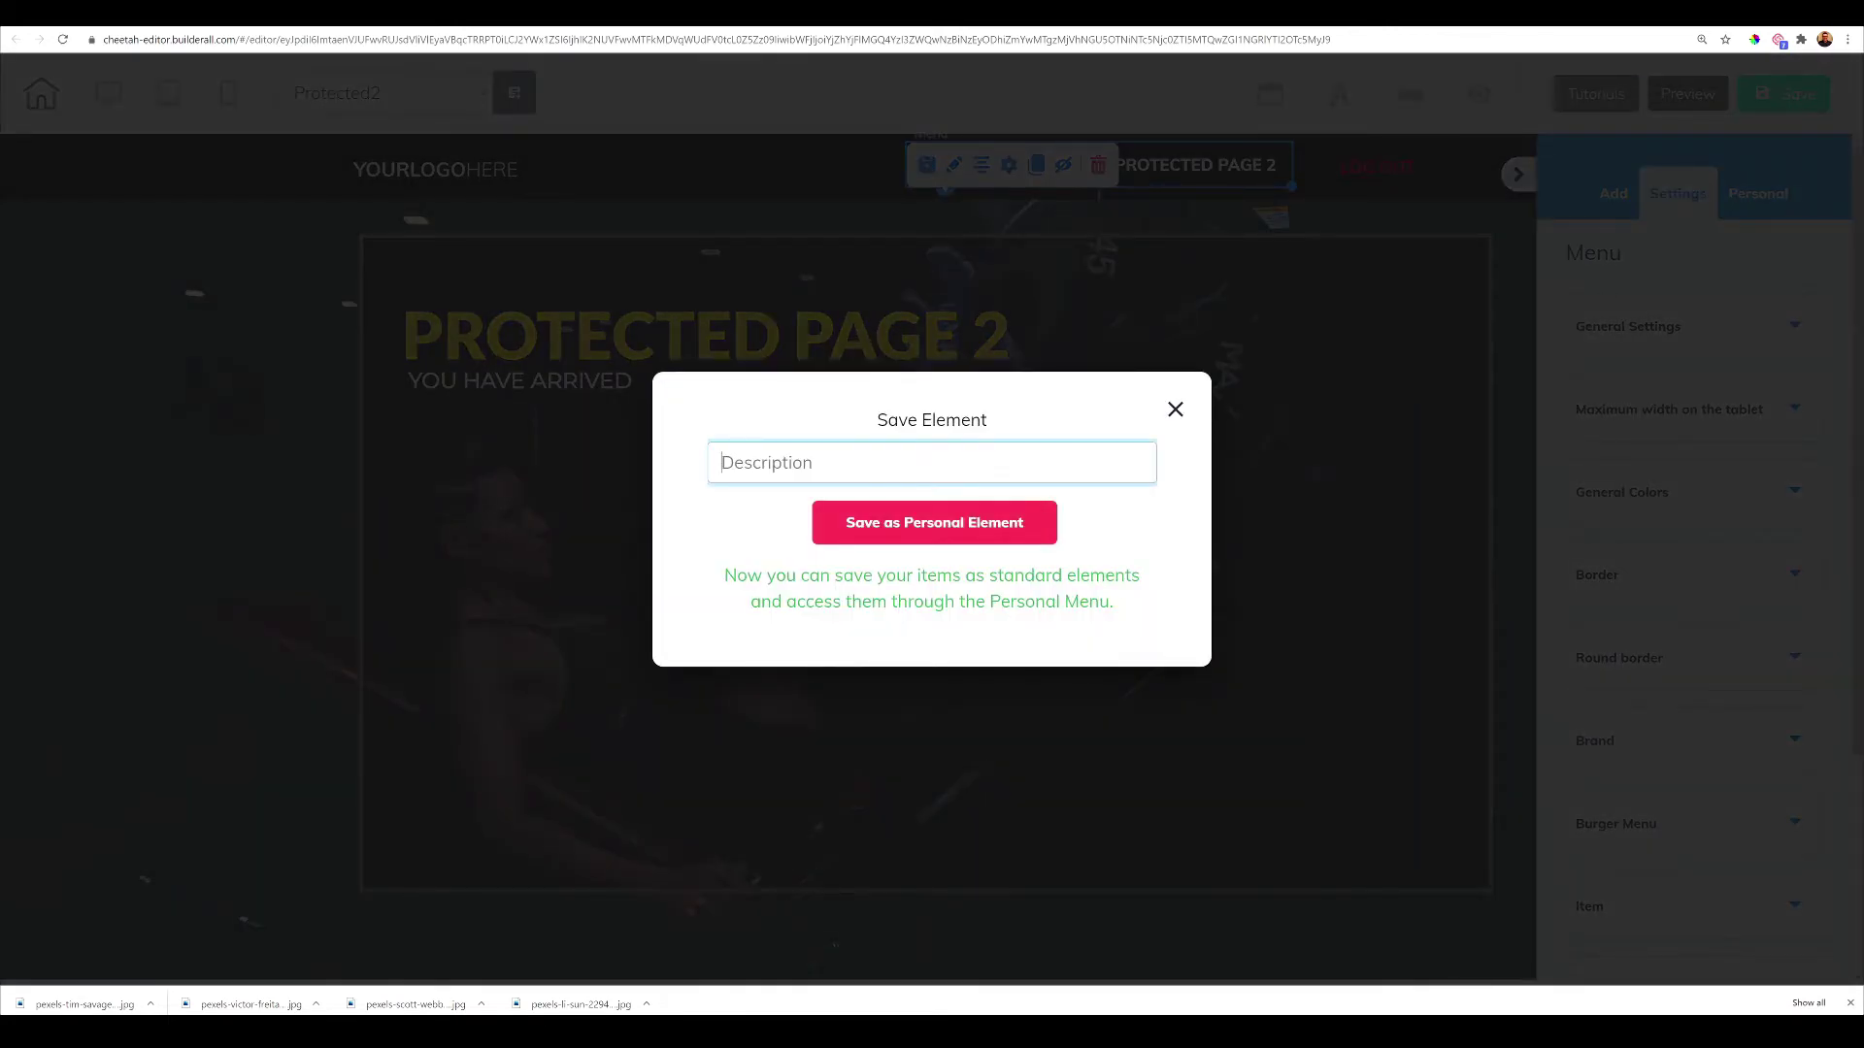
pyautogui.write('30 DAY MENU MEMBERSHIUP')
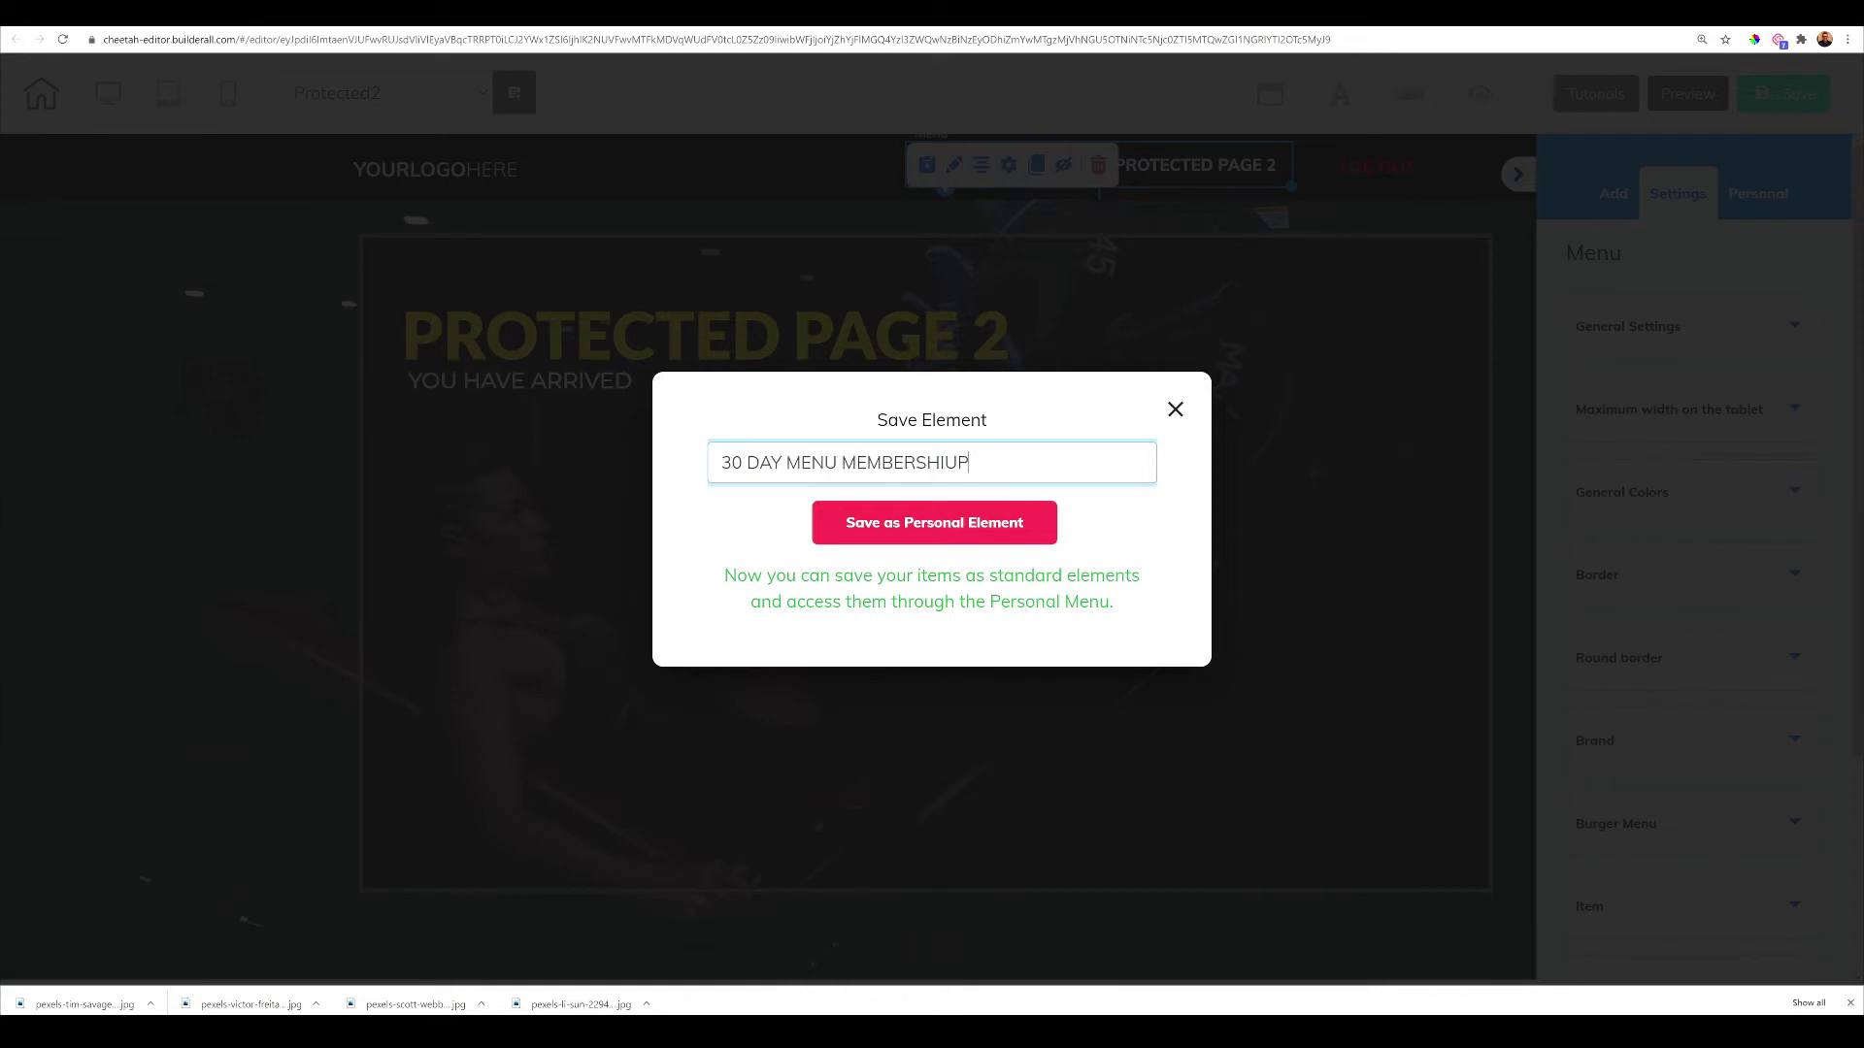
pyautogui.press('BackSpace')
pyautogui.write('P')
pyautogui.click(891, 524)
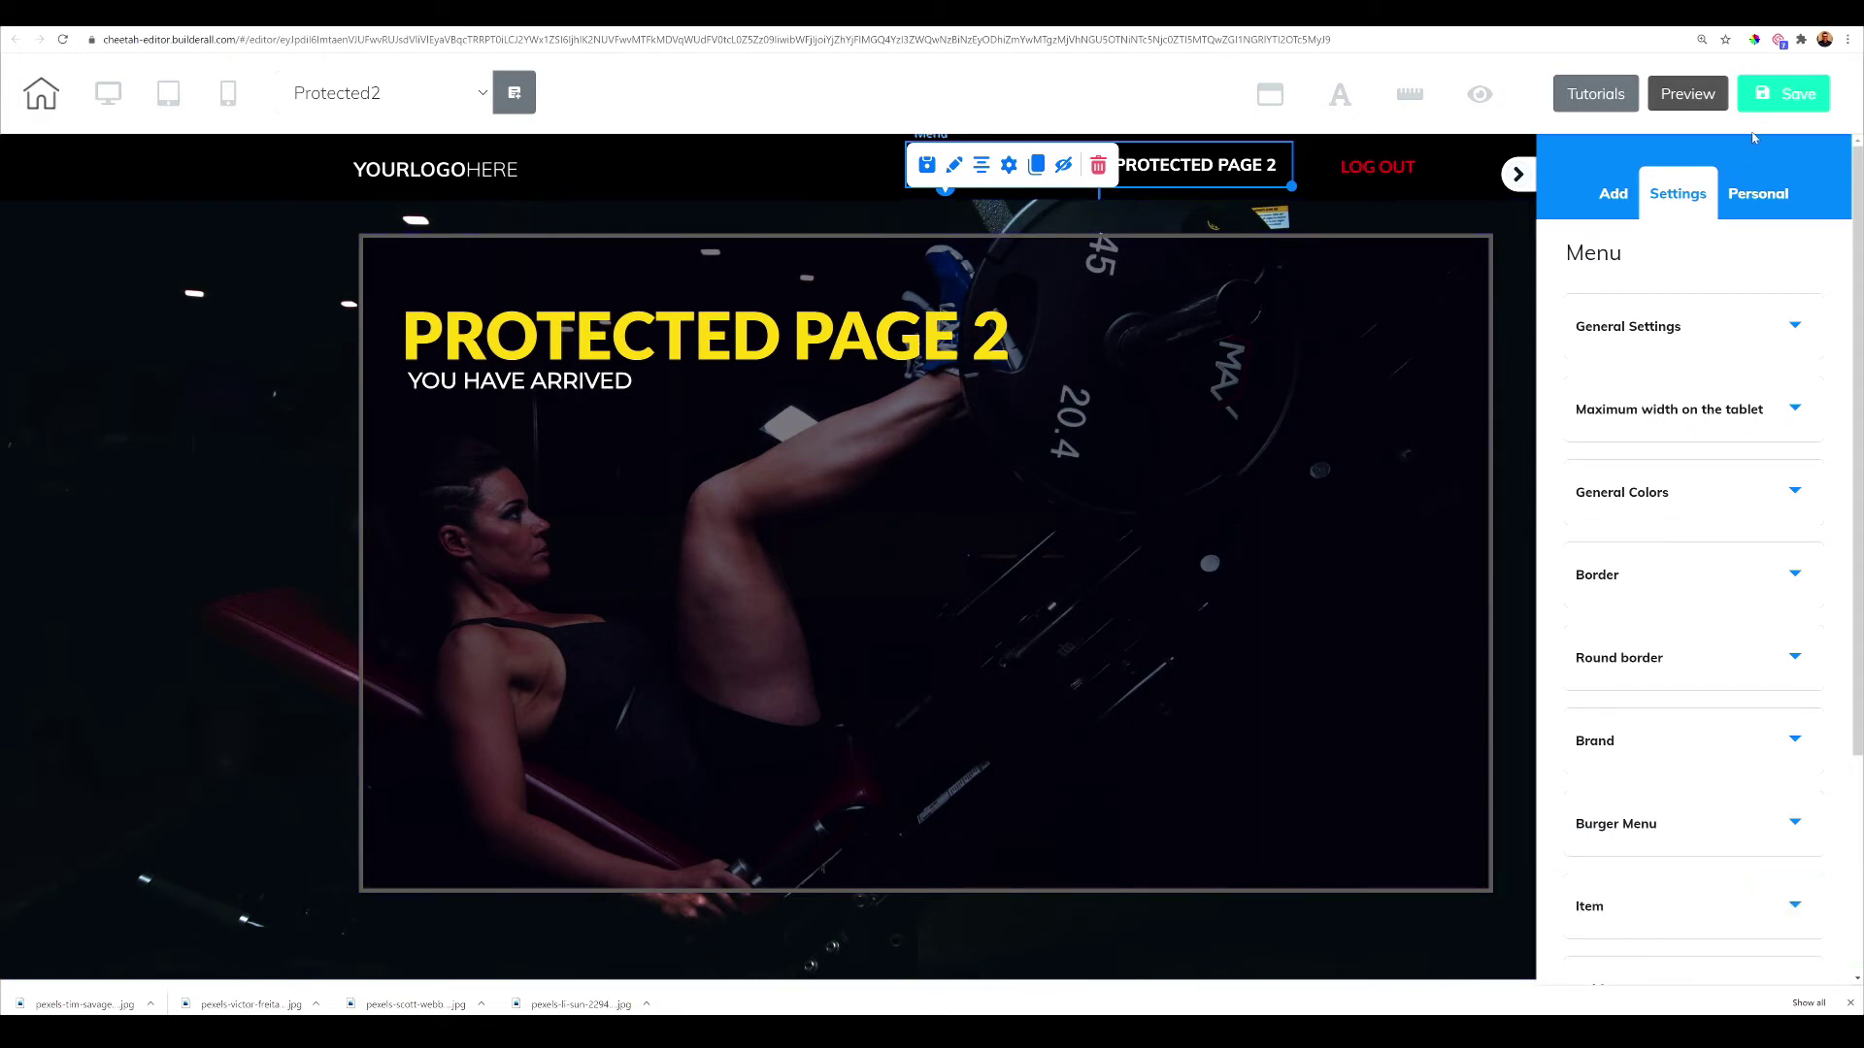
# Save Protected2, then switch to Protected1, saving changes on the way out
pyautogui.click(1779, 97)
pyautogui.click(478, 93)
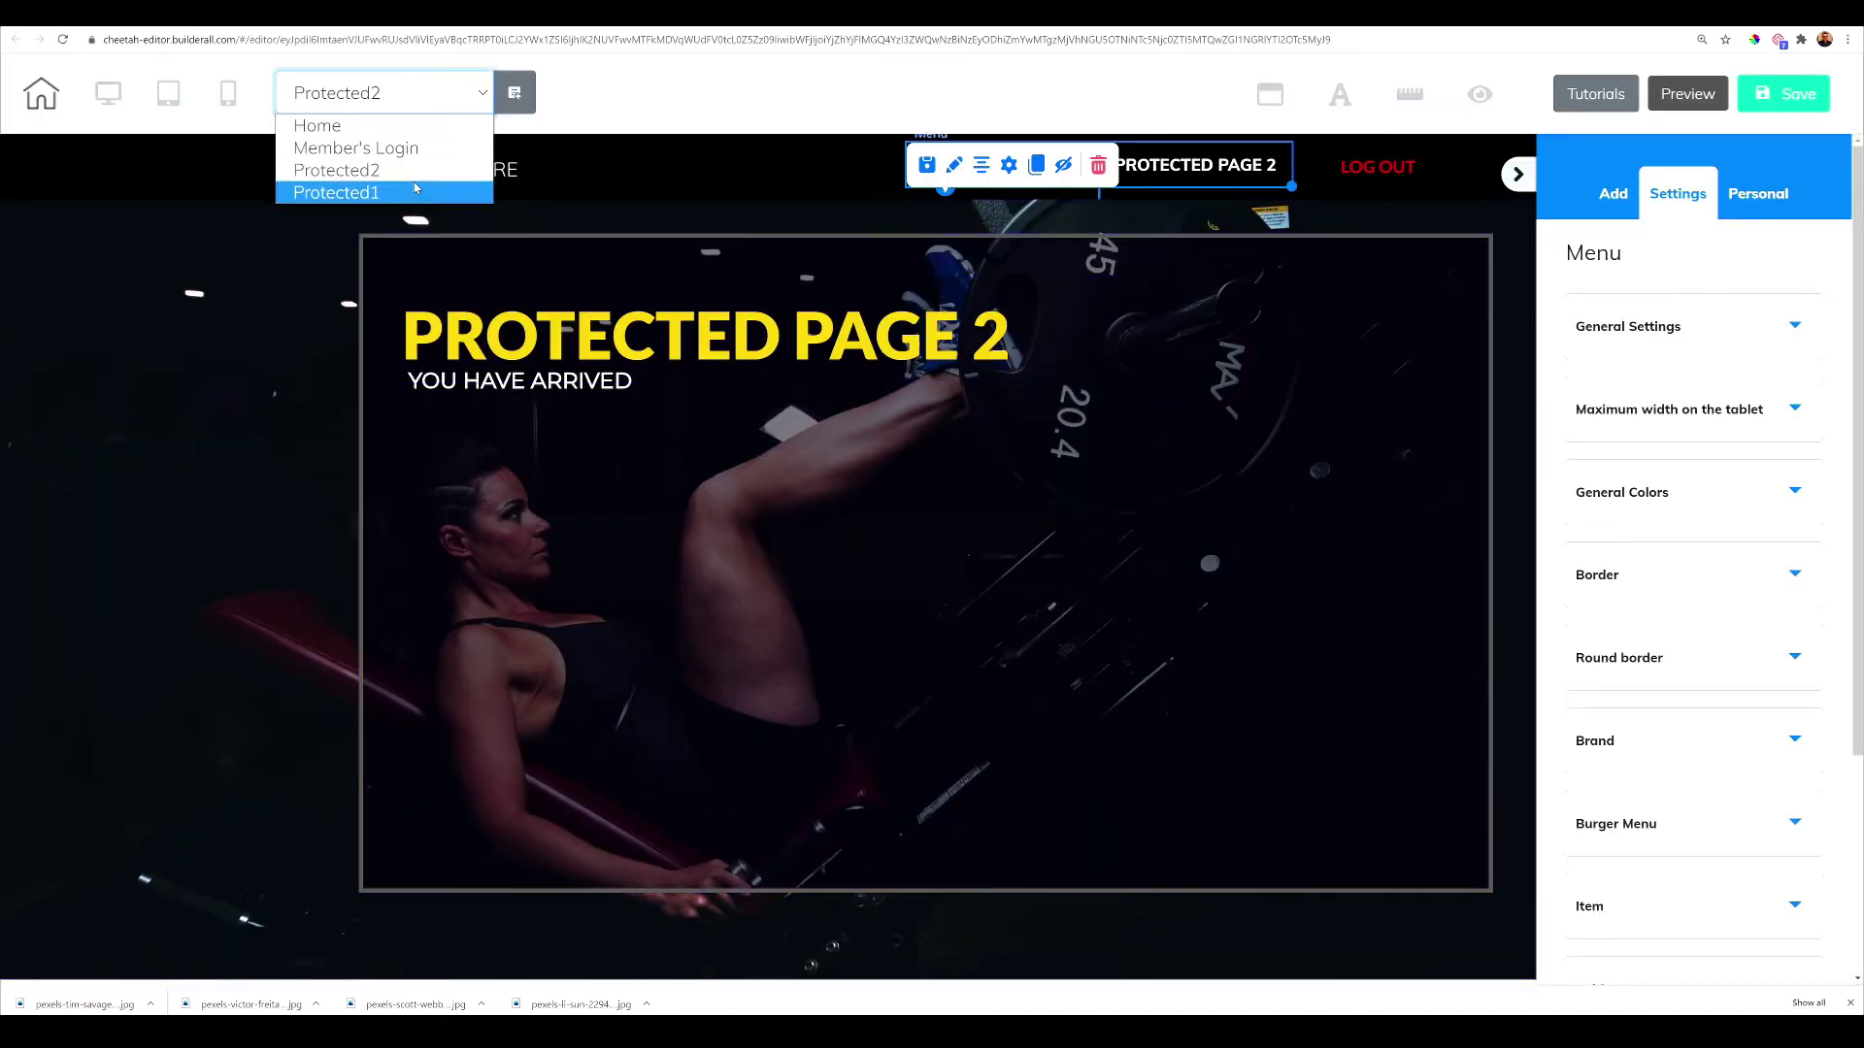
pyautogui.click(411, 188)
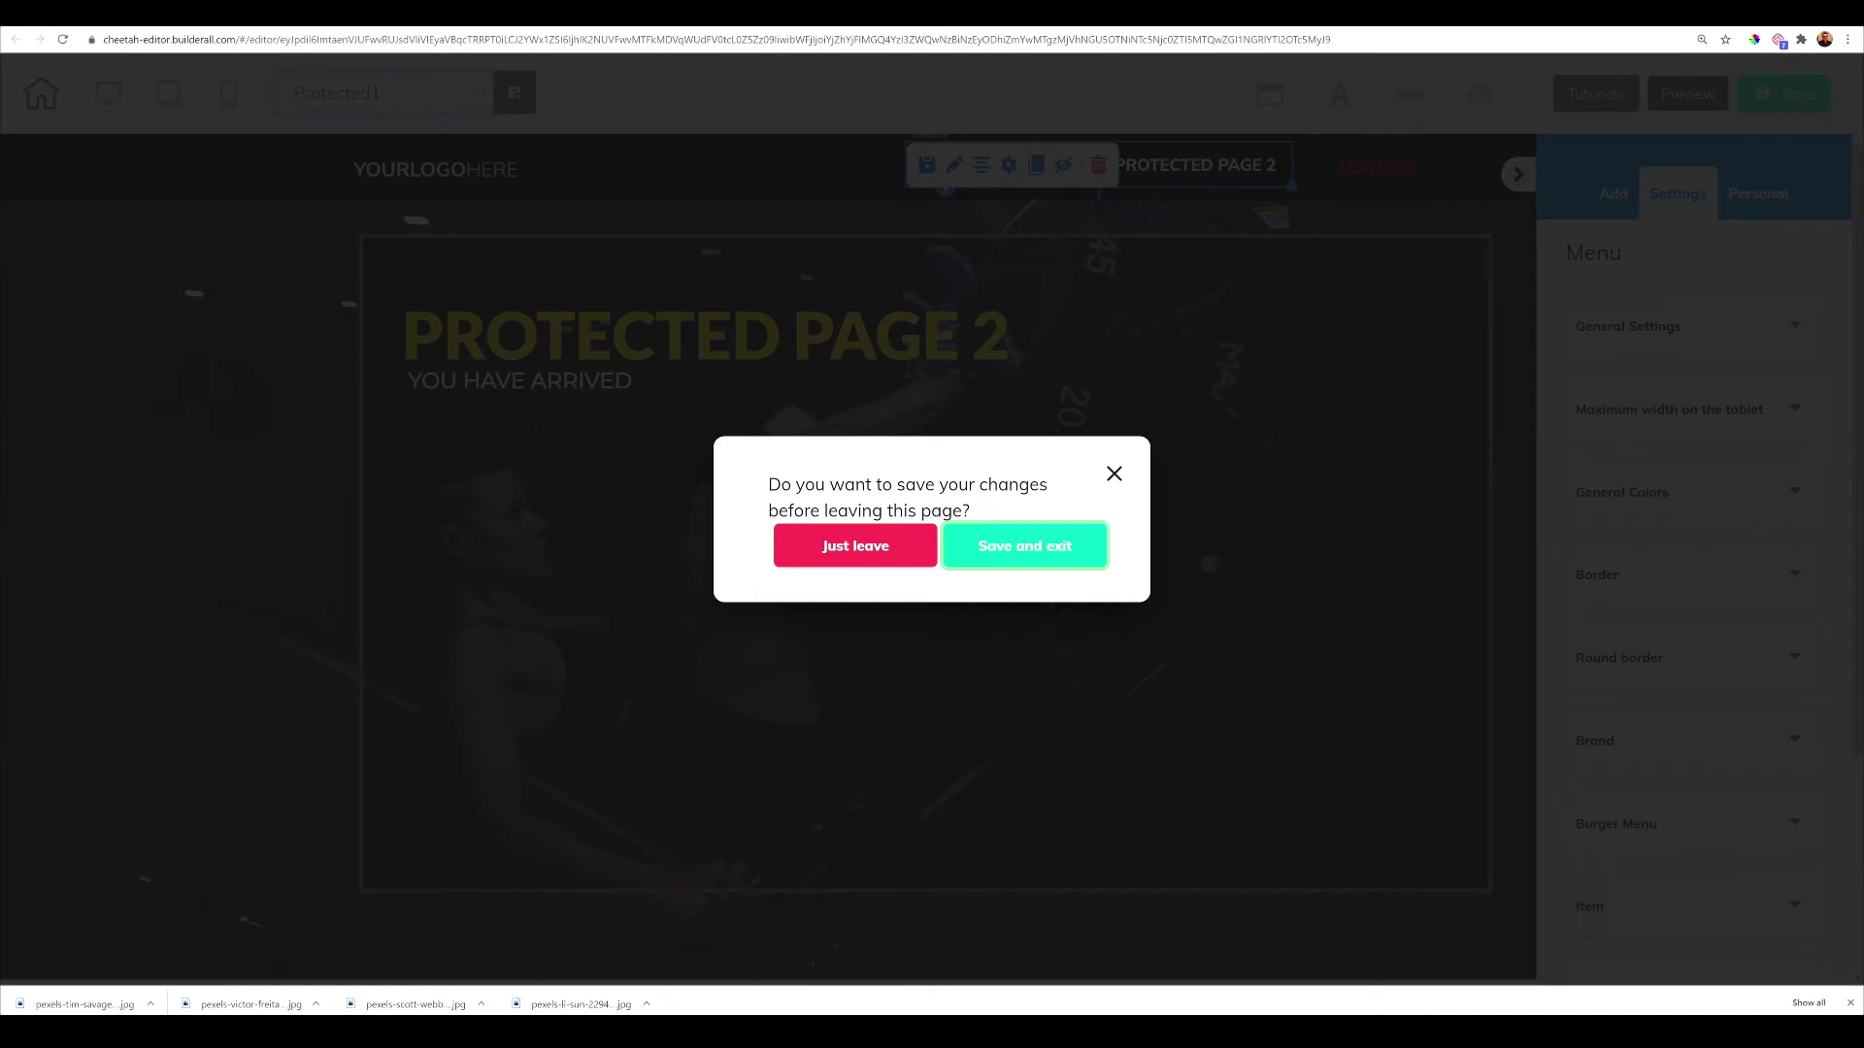
pyautogui.click(1002, 550)
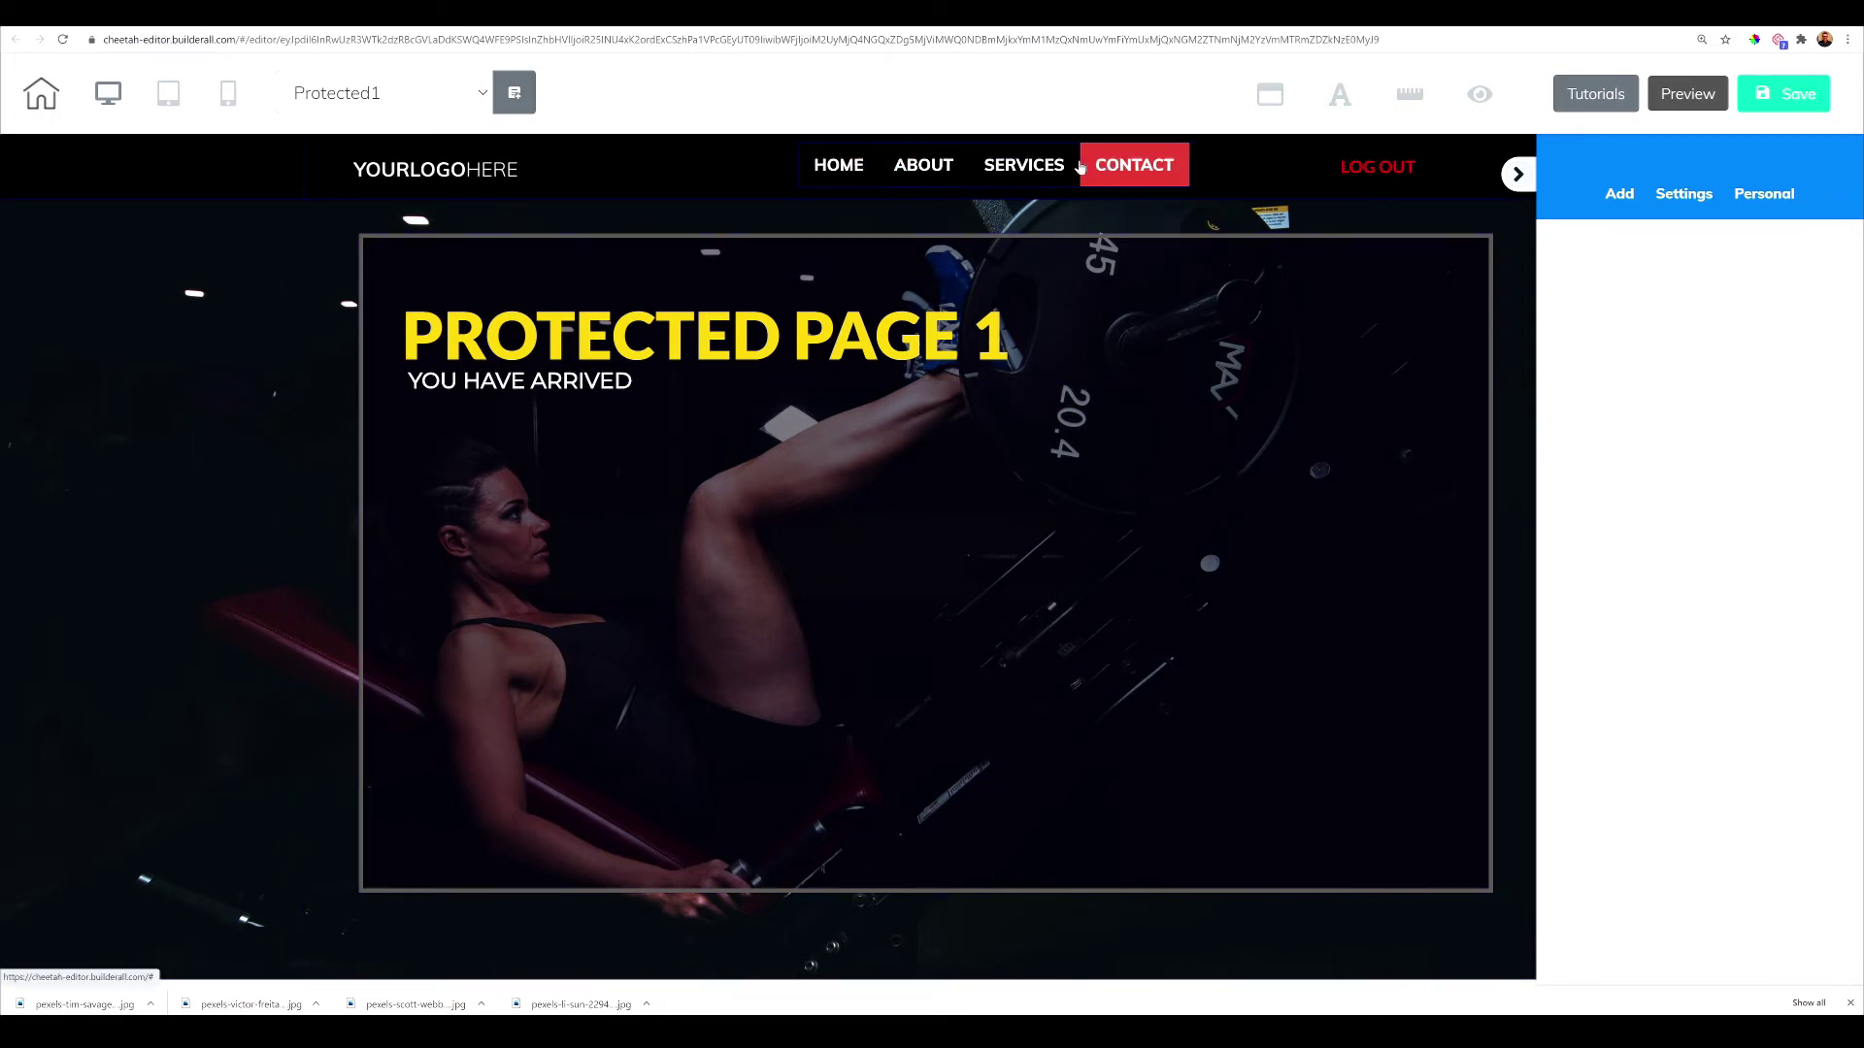
# Drop the saved 30 DAY MENU MEMBERSHIP menu from Personal > Elements > Menu onto Protected1
pyautogui.click(1759, 196)
pyautogui.click(1769, 260)
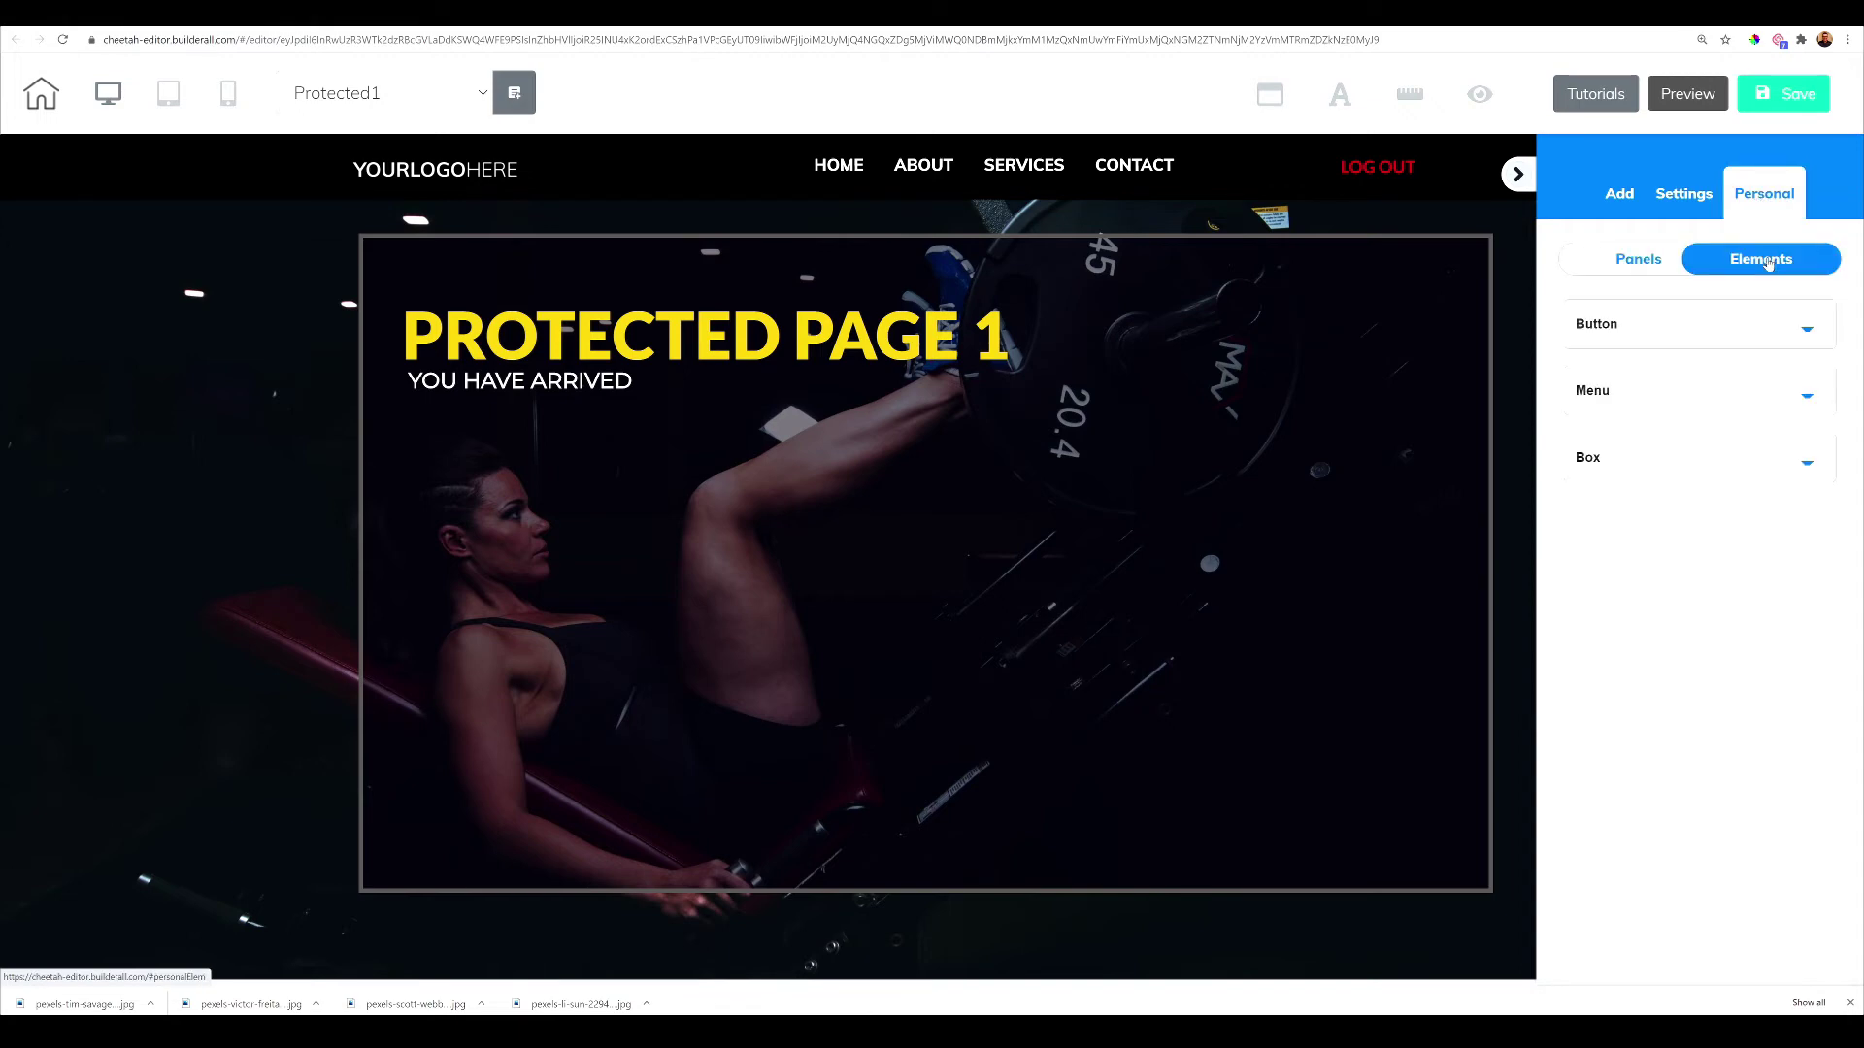
pyautogui.click(1714, 398)
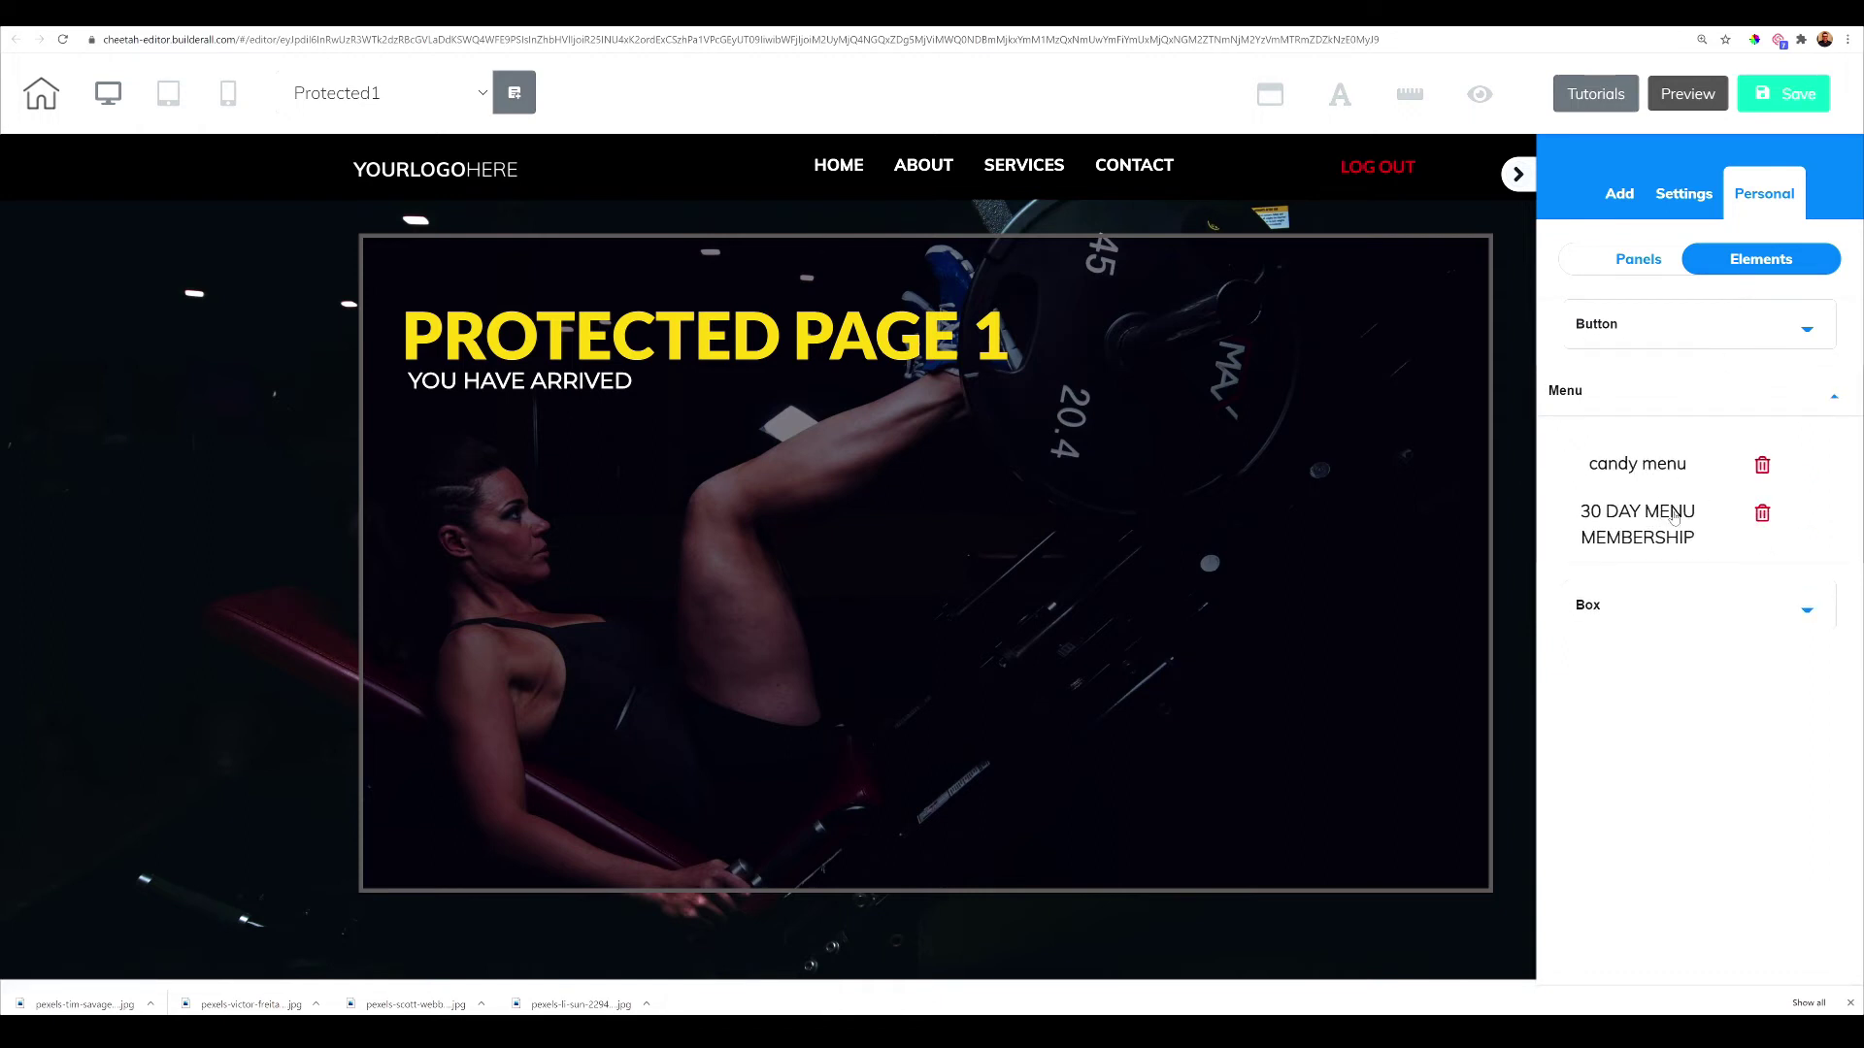
pyautogui.moveTo(1674, 517); pyautogui.dragTo(722, 551)
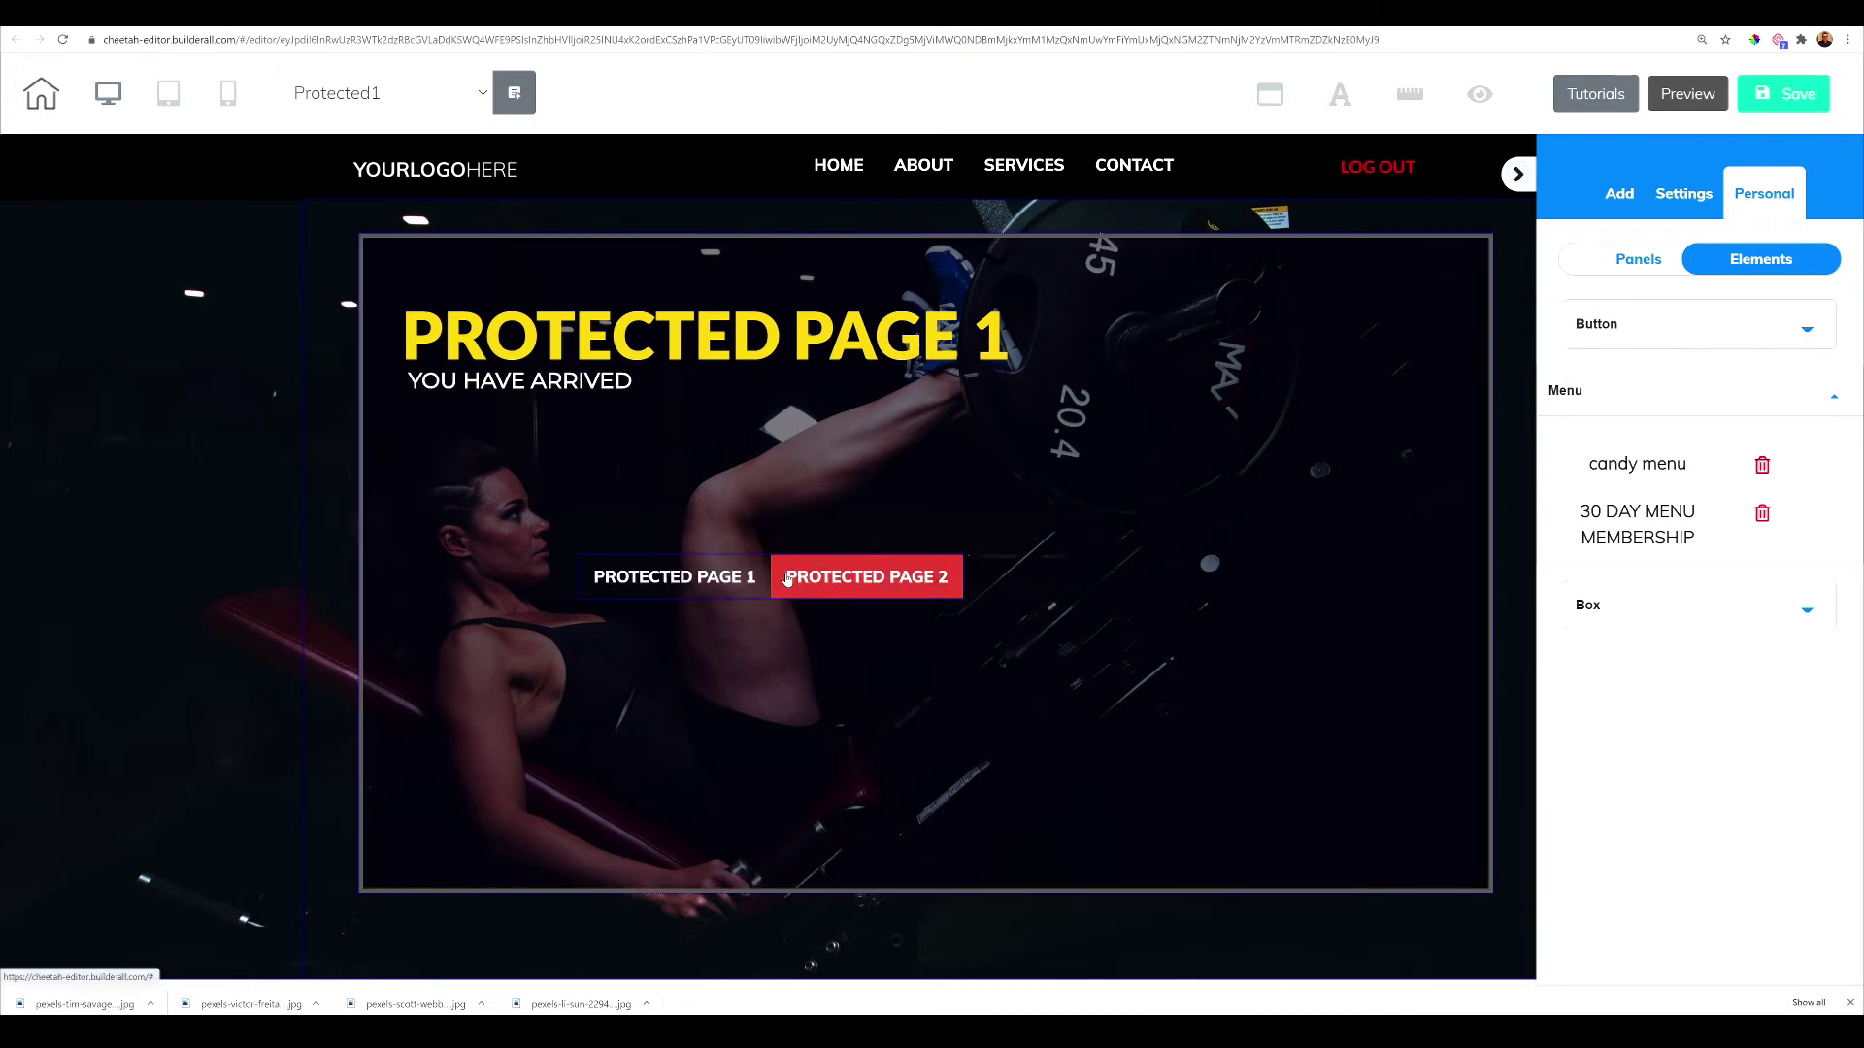
# Delete the old Home/About/Services/Contact menu, move the new menu into the header, and save
pyautogui.click(1038, 167)
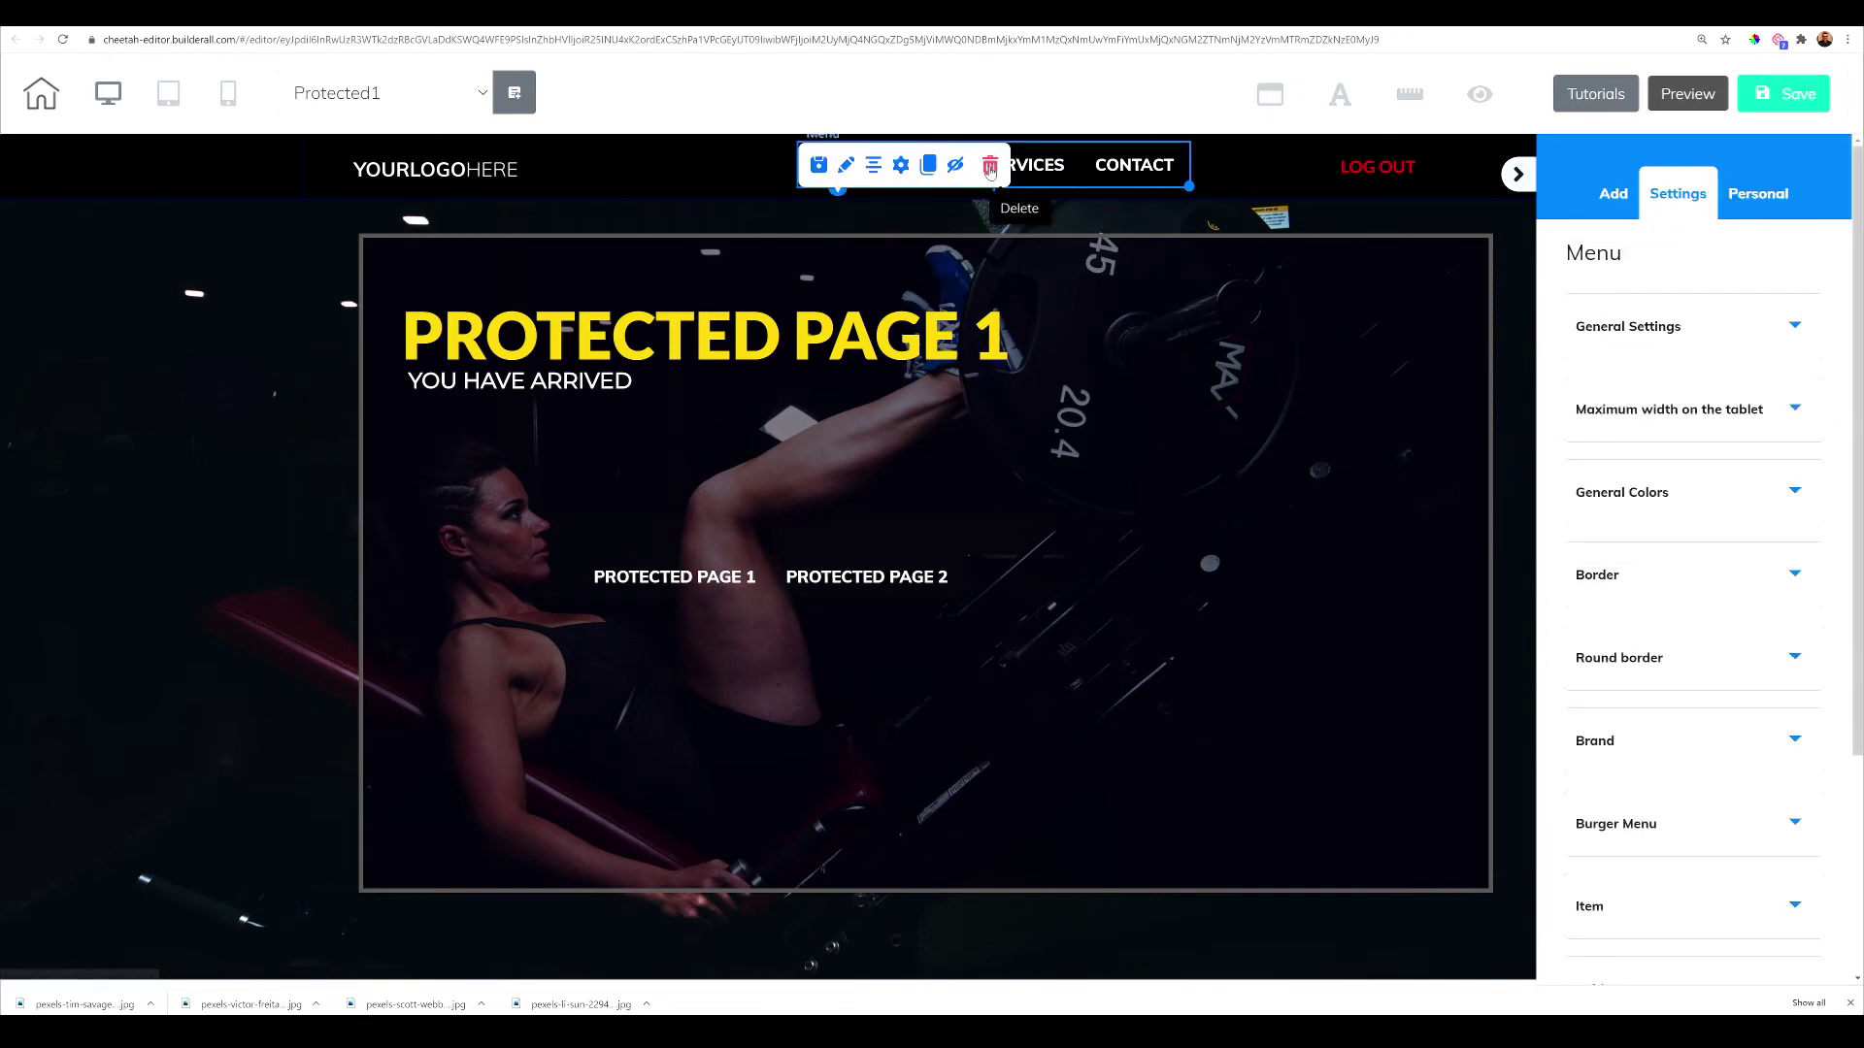
pyautogui.click(990, 166)
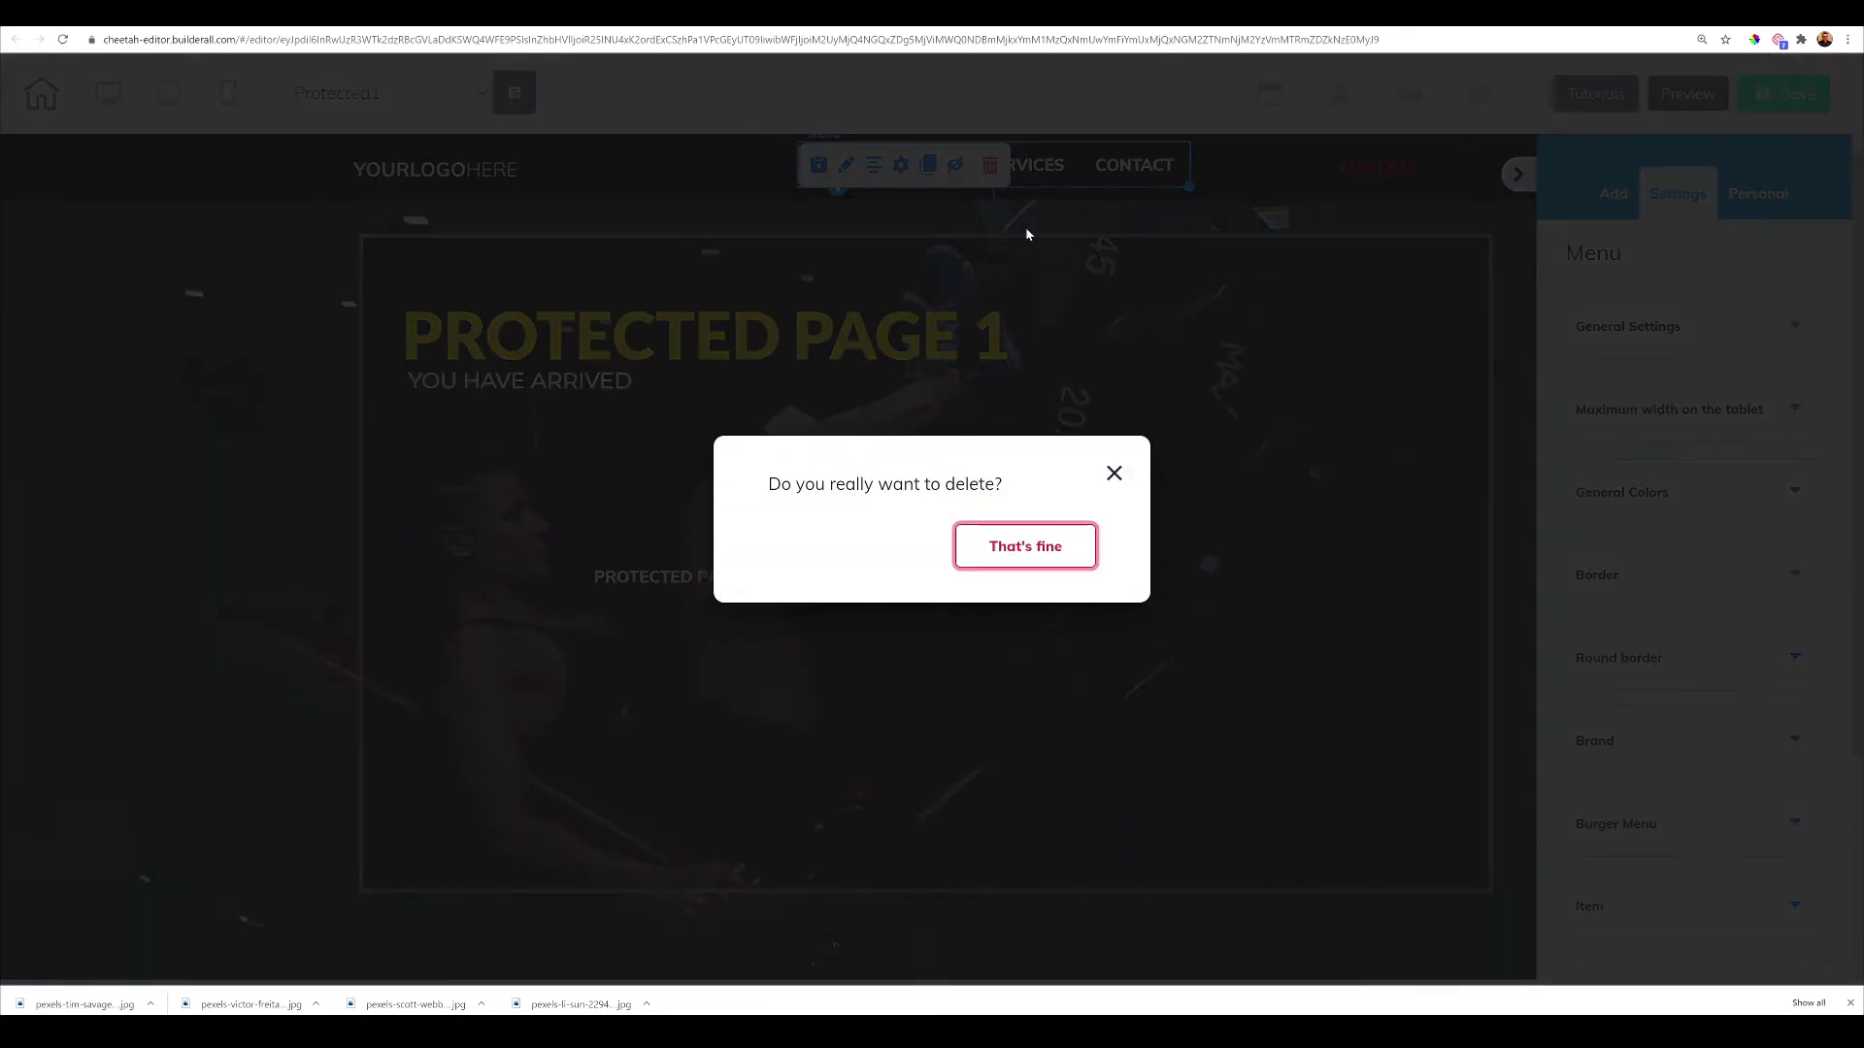
pyautogui.click(1035, 561)
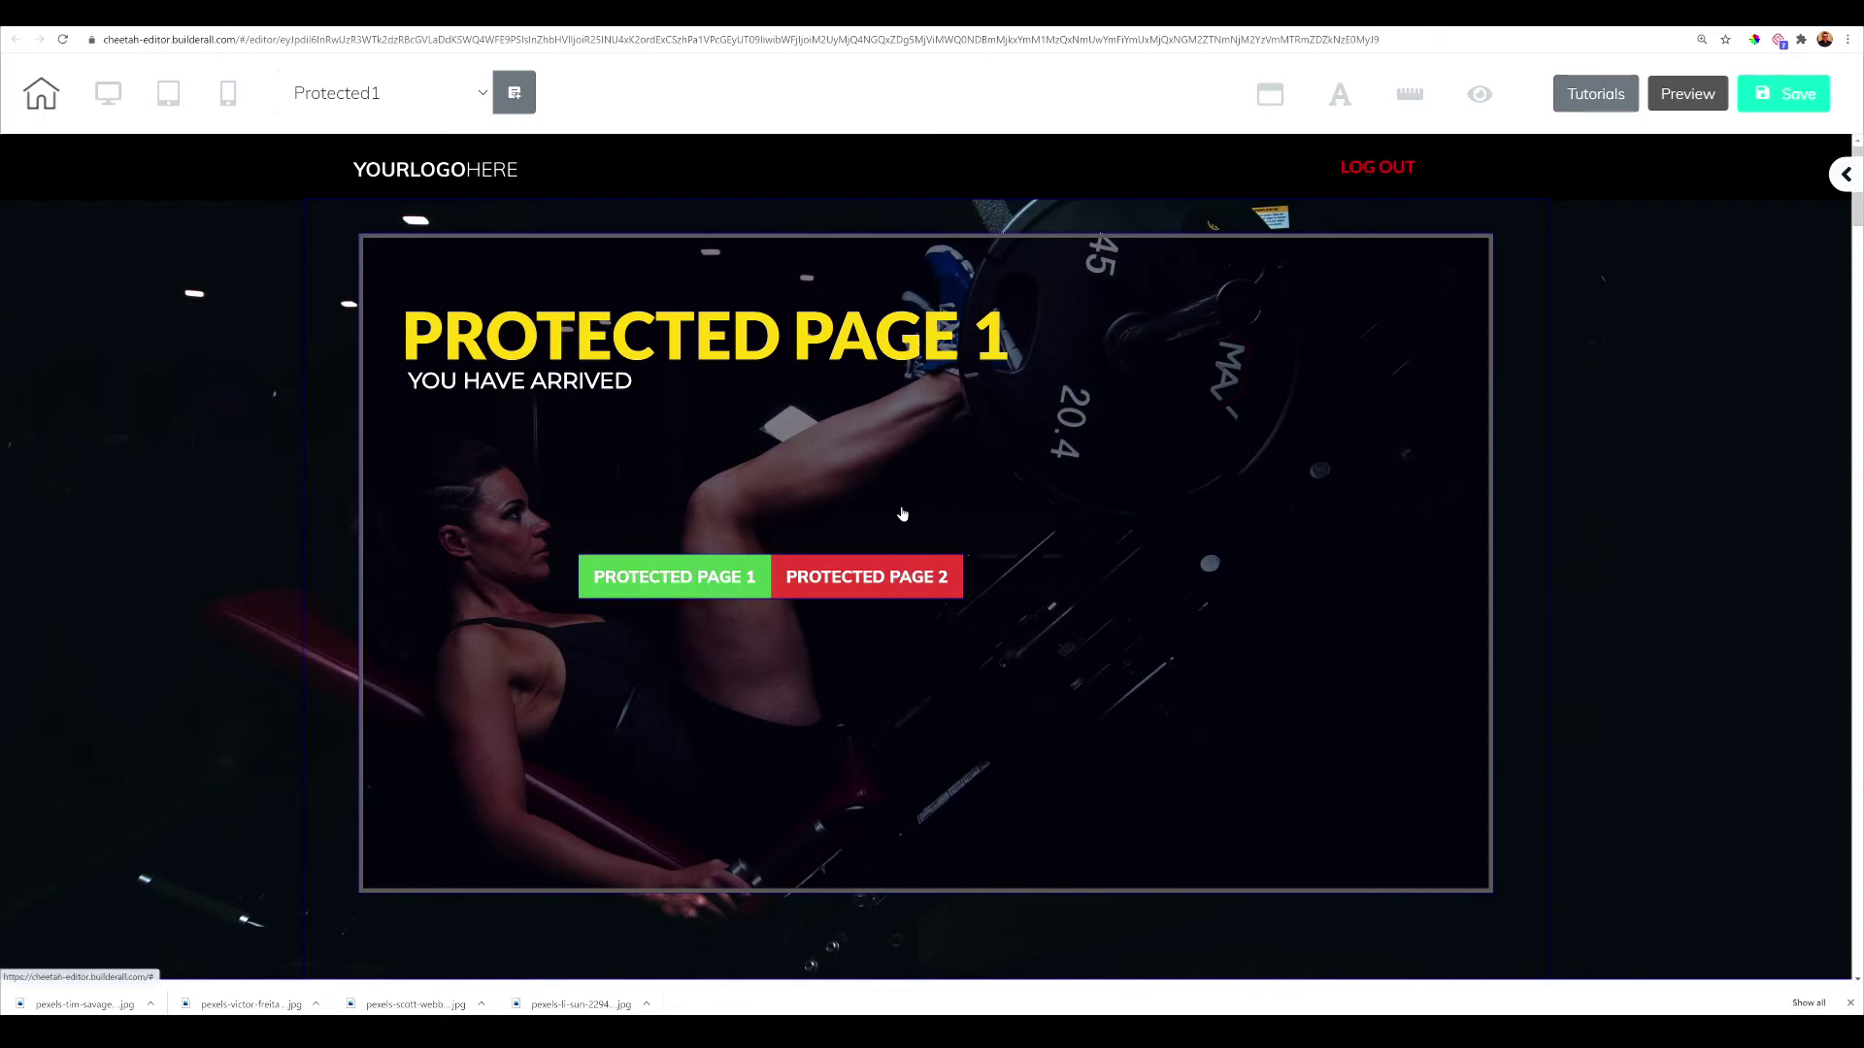
pyautogui.moveTo(909, 561); pyautogui.dragTo(1132, 171)
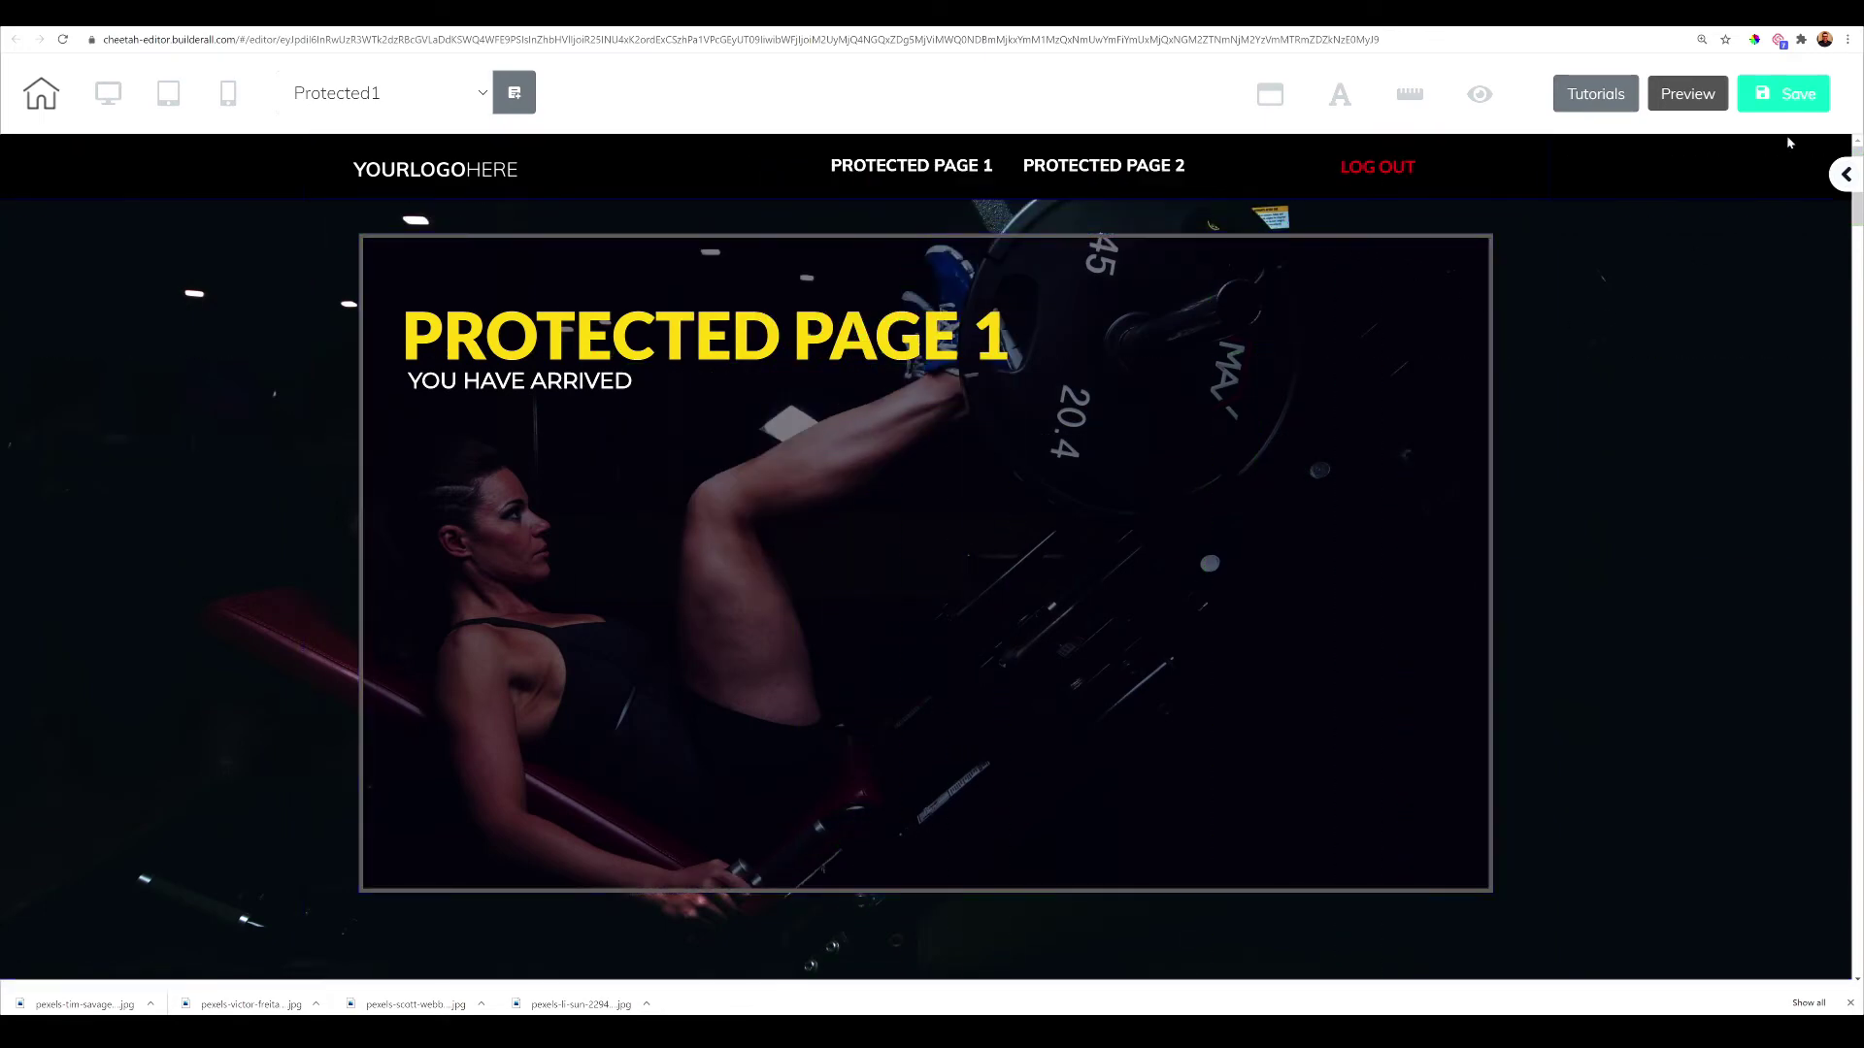
pyautogui.click(1795, 101)
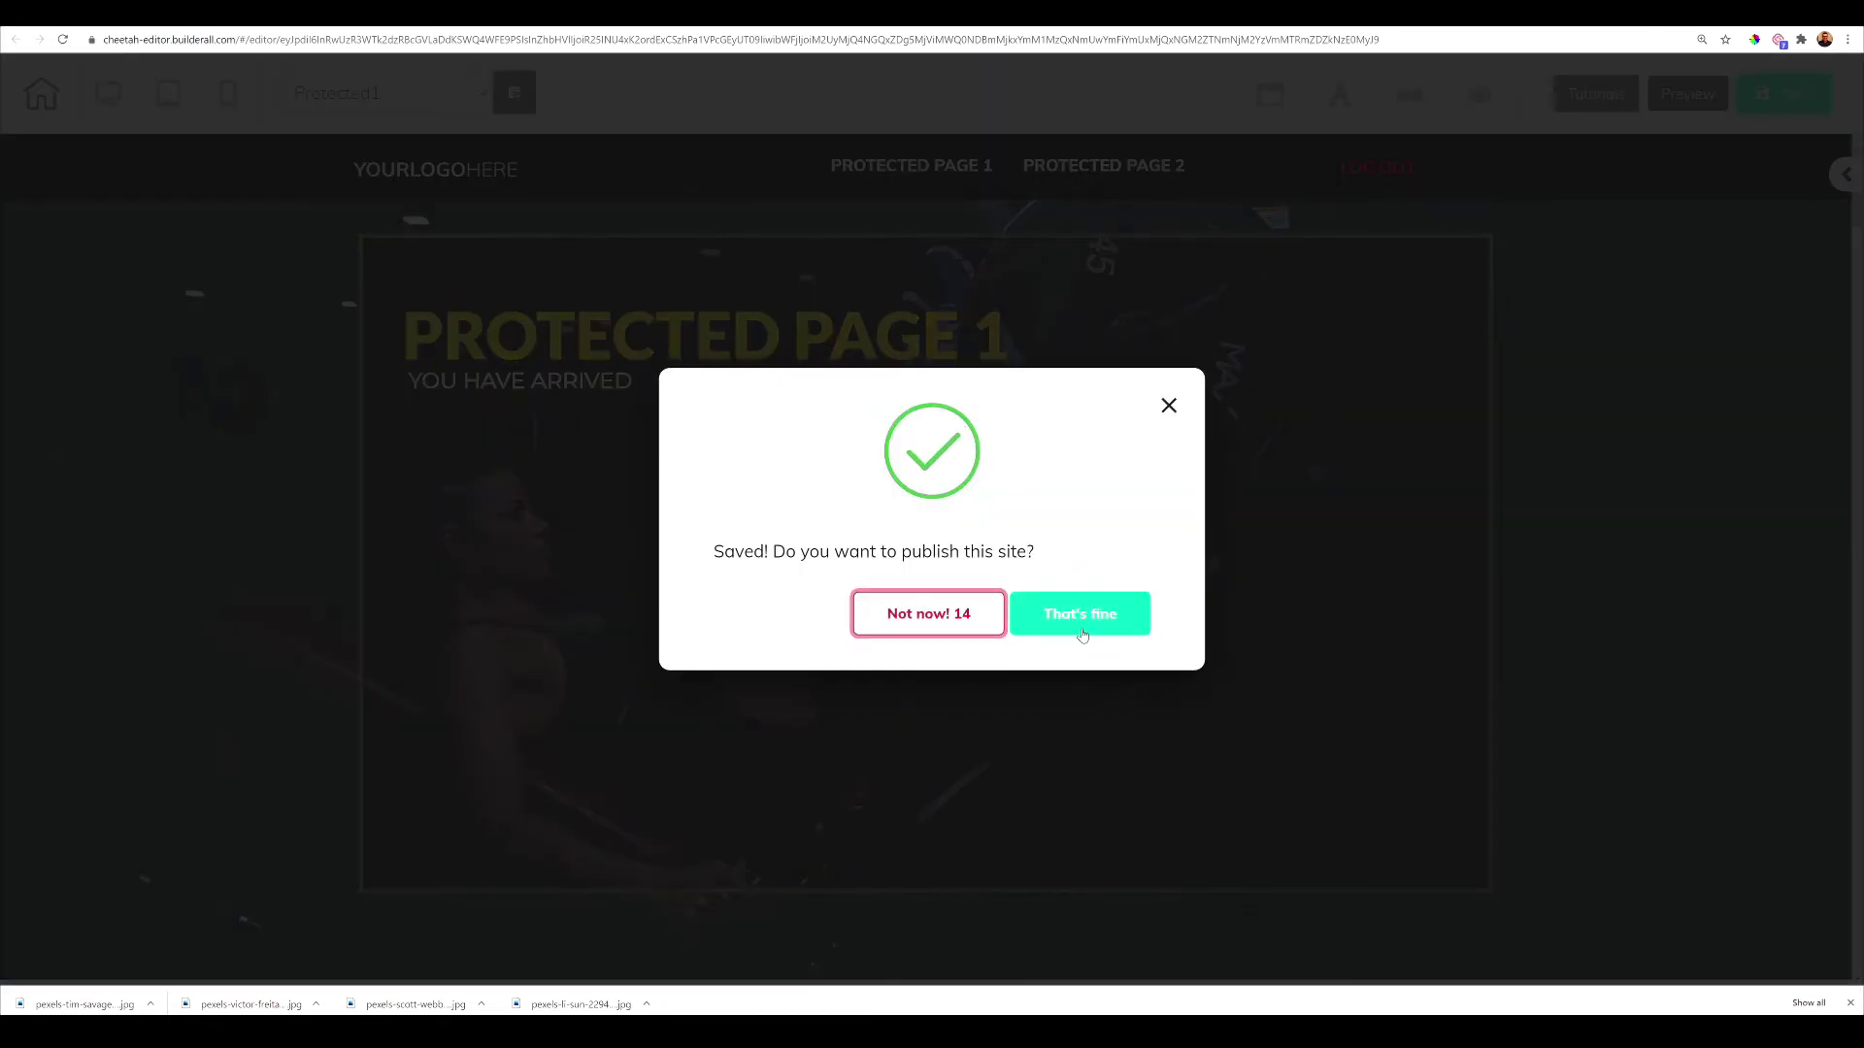
# Publish the site to testing-49-members-area.cheetah.builderall.com
pyautogui.click(1081, 626)
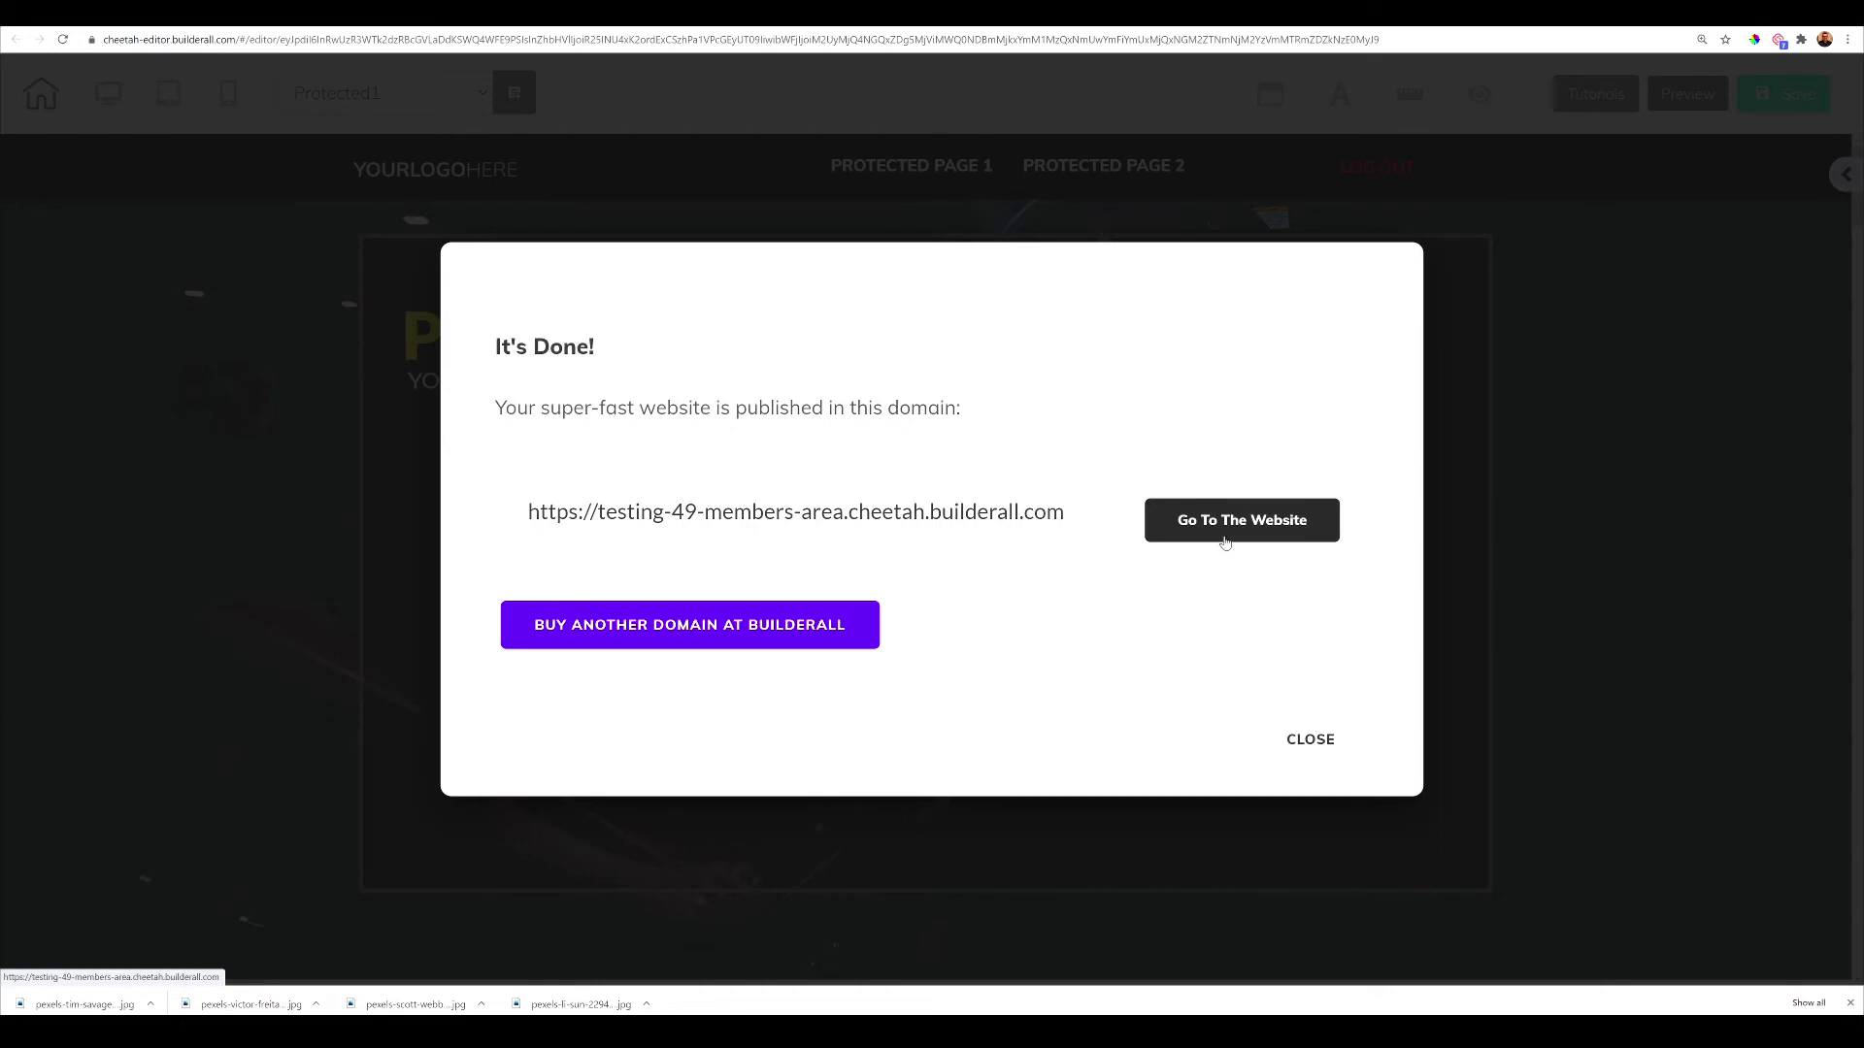
pyautogui.click(1321, 743)
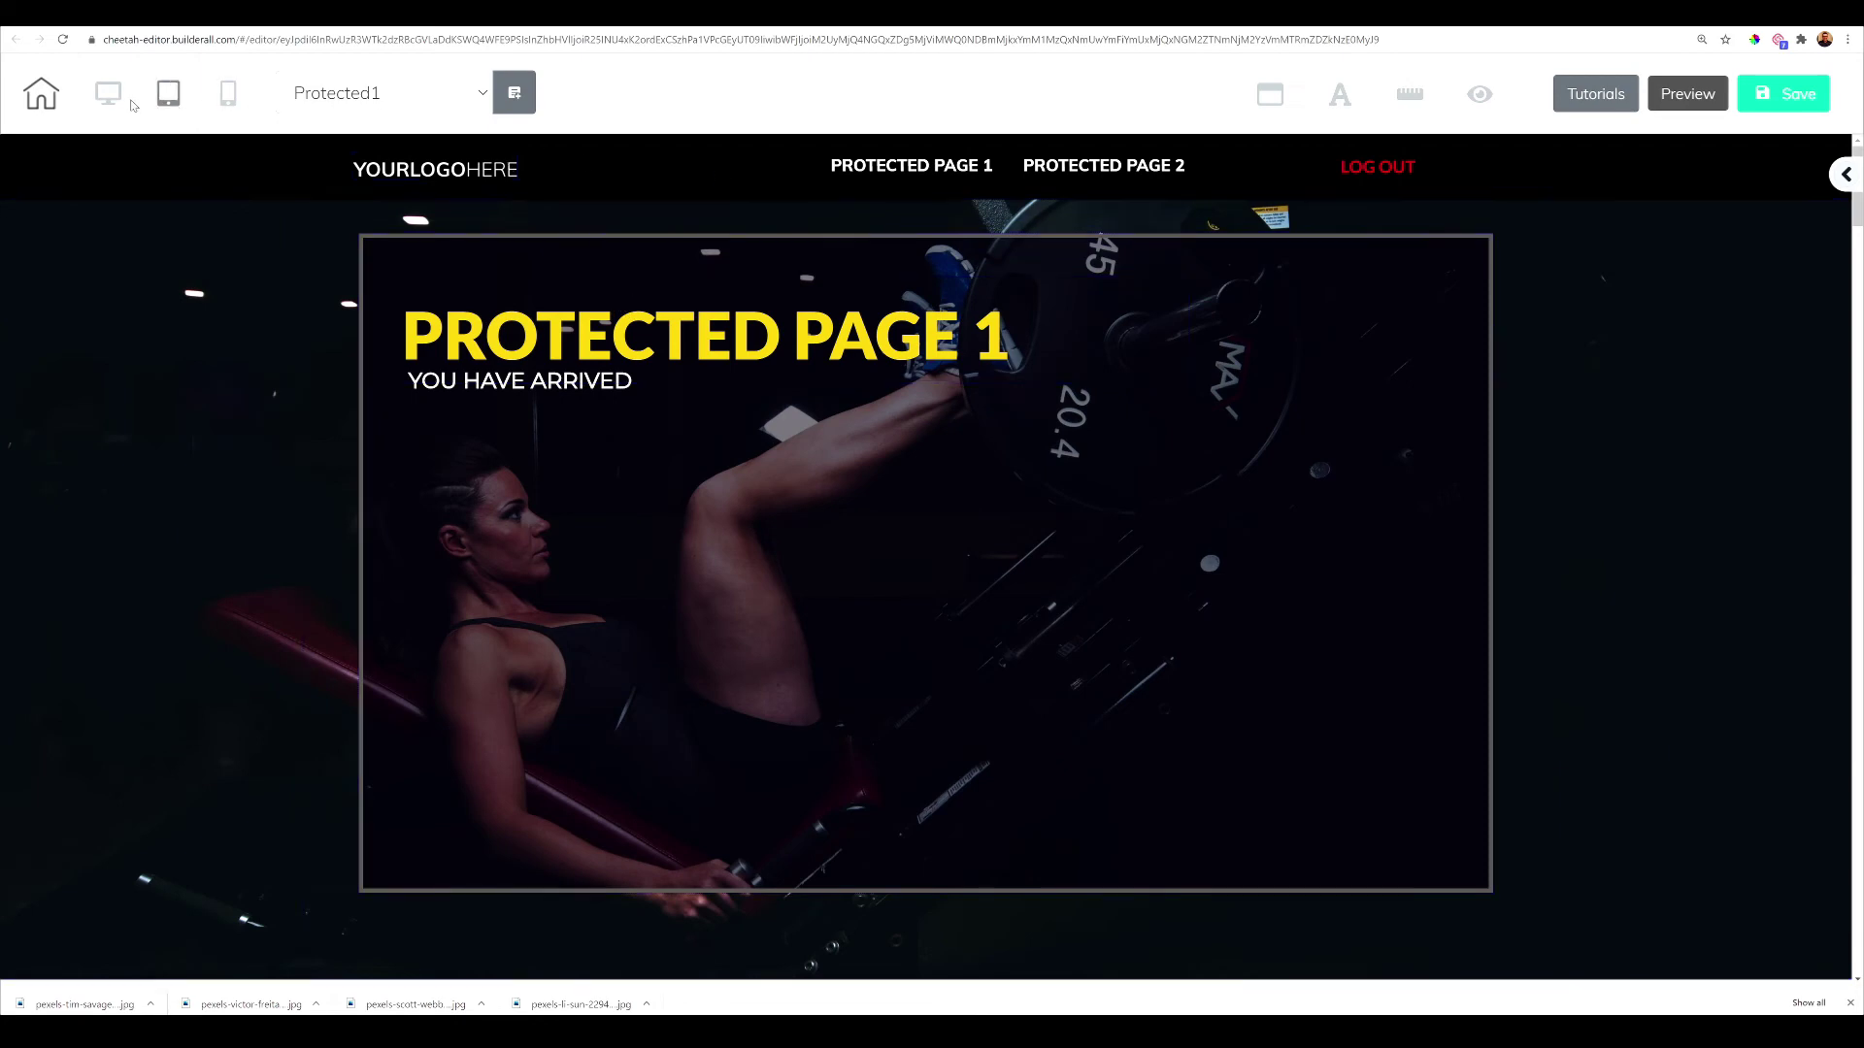
# Save and exit Protected1, then open MEMBER'S LOGIN in the editor
pyautogui.click(43, 97)
pyautogui.click(1024, 548)
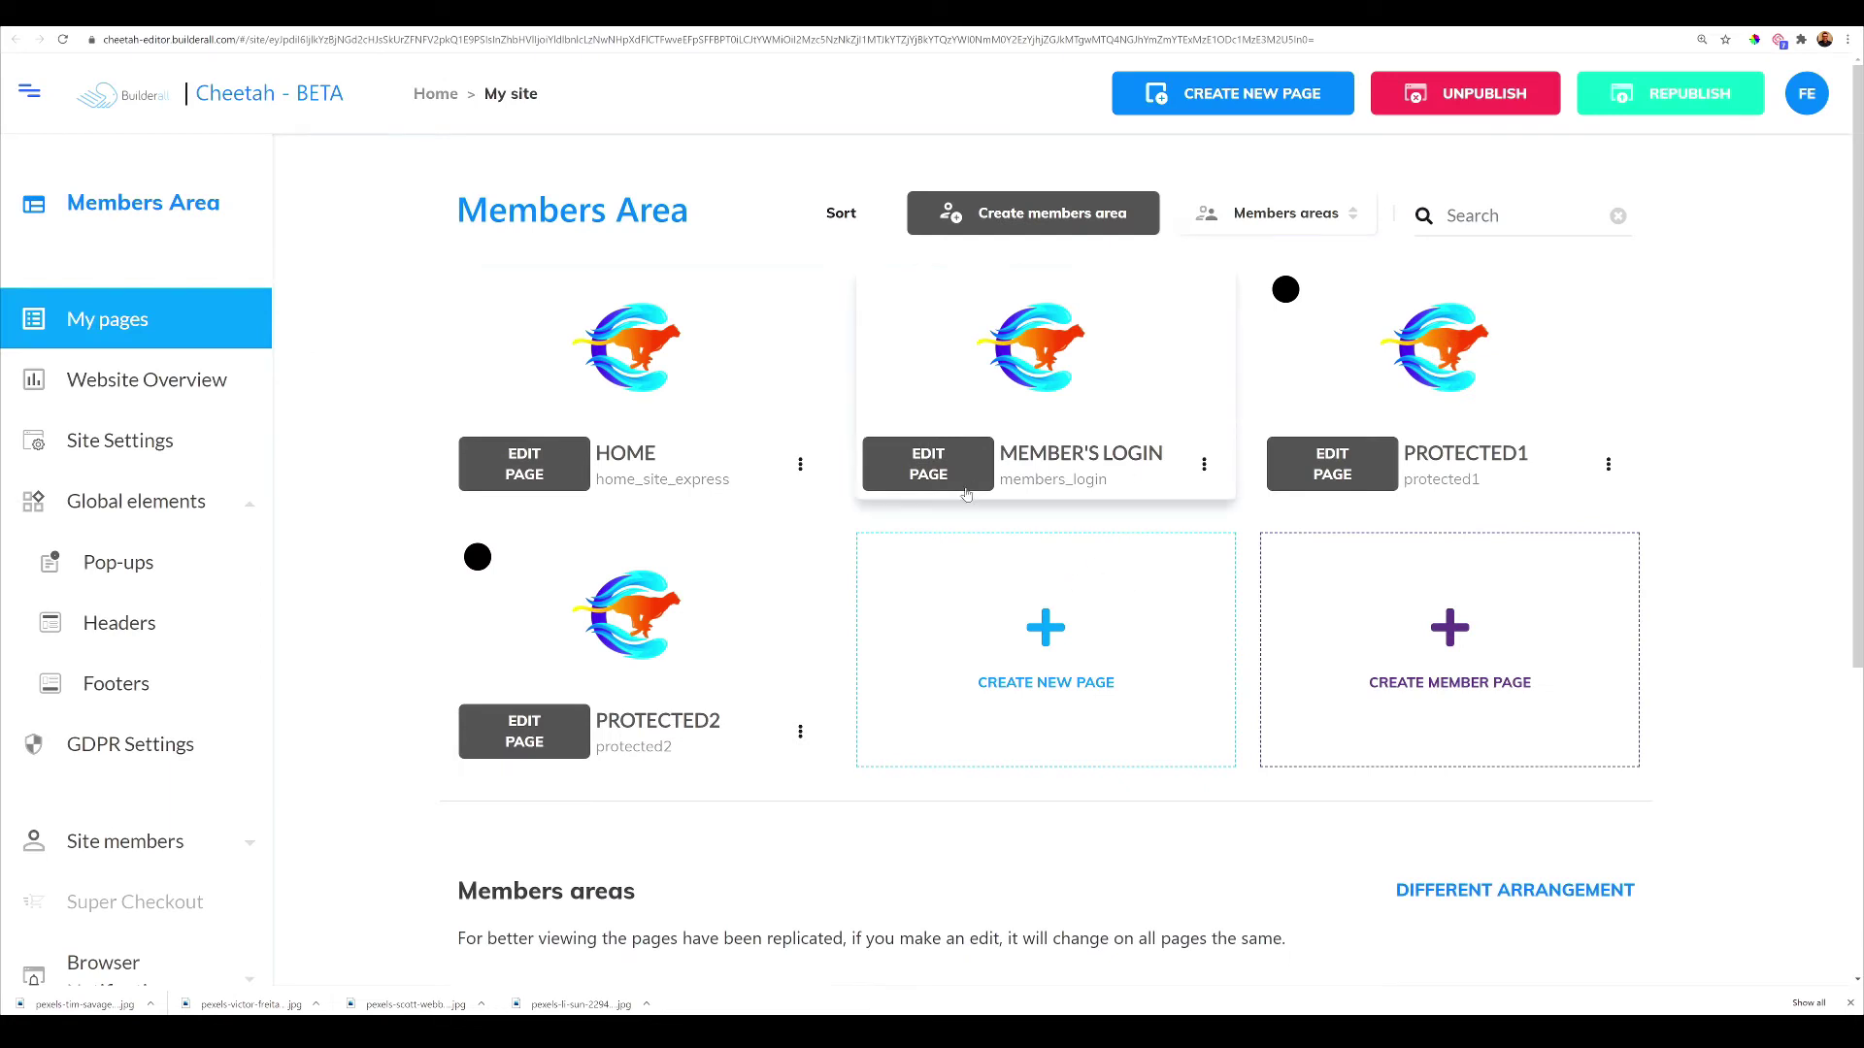
pyautogui.click(959, 473)
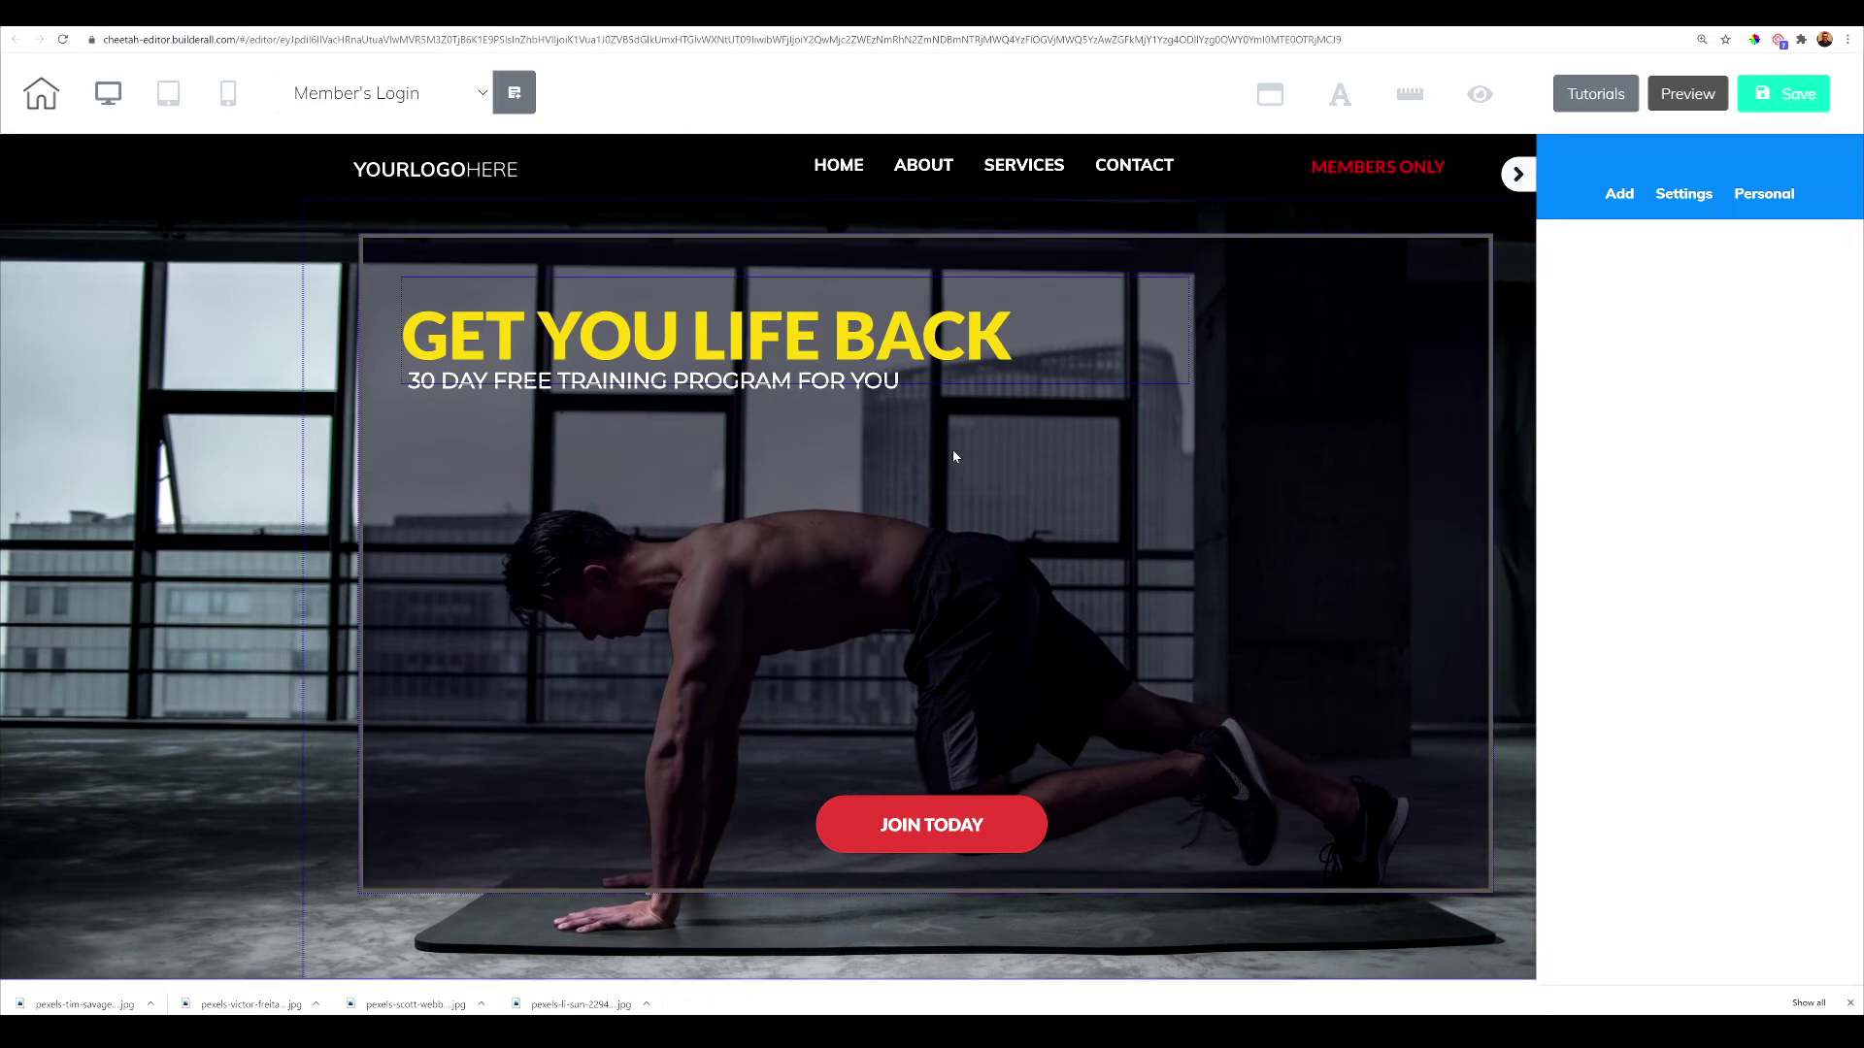
# Link MEMBERS ONLY to Site members Login for FITNESS, redirecting to Protected1
pyautogui.click(1416, 171)
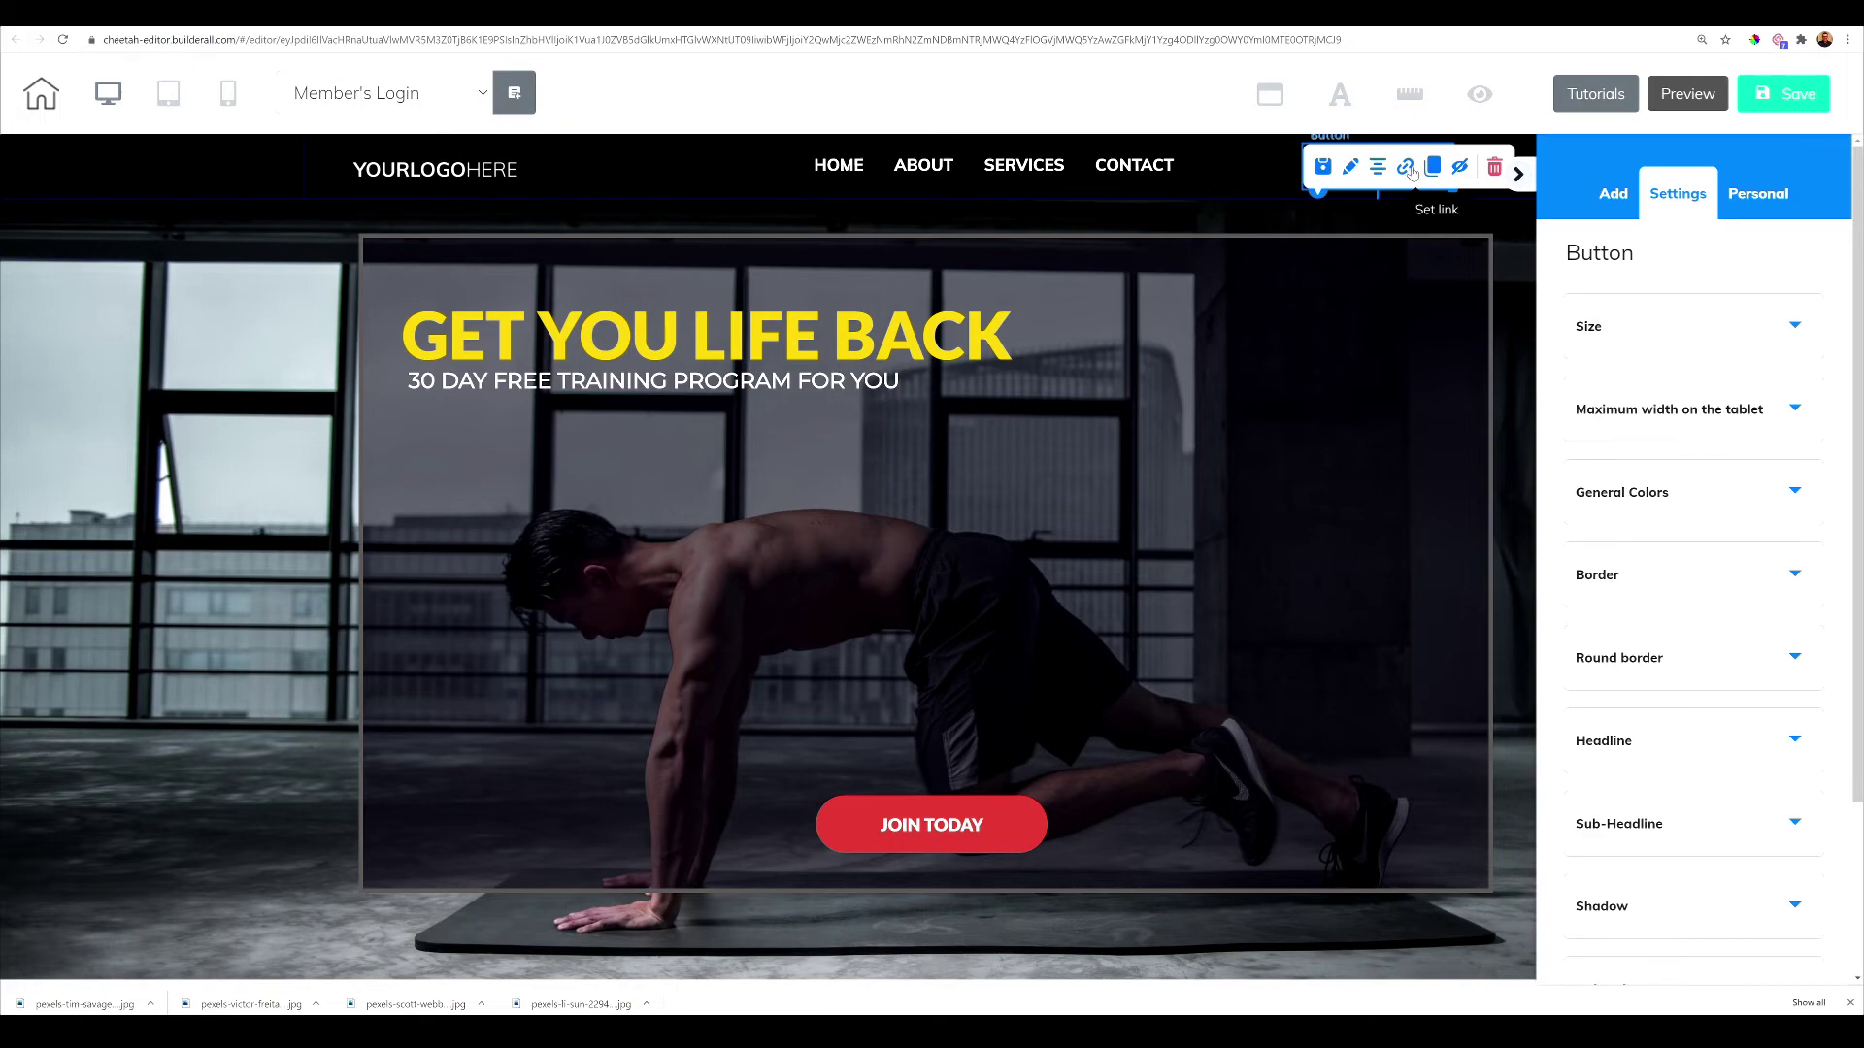
pyautogui.click(1413, 171)
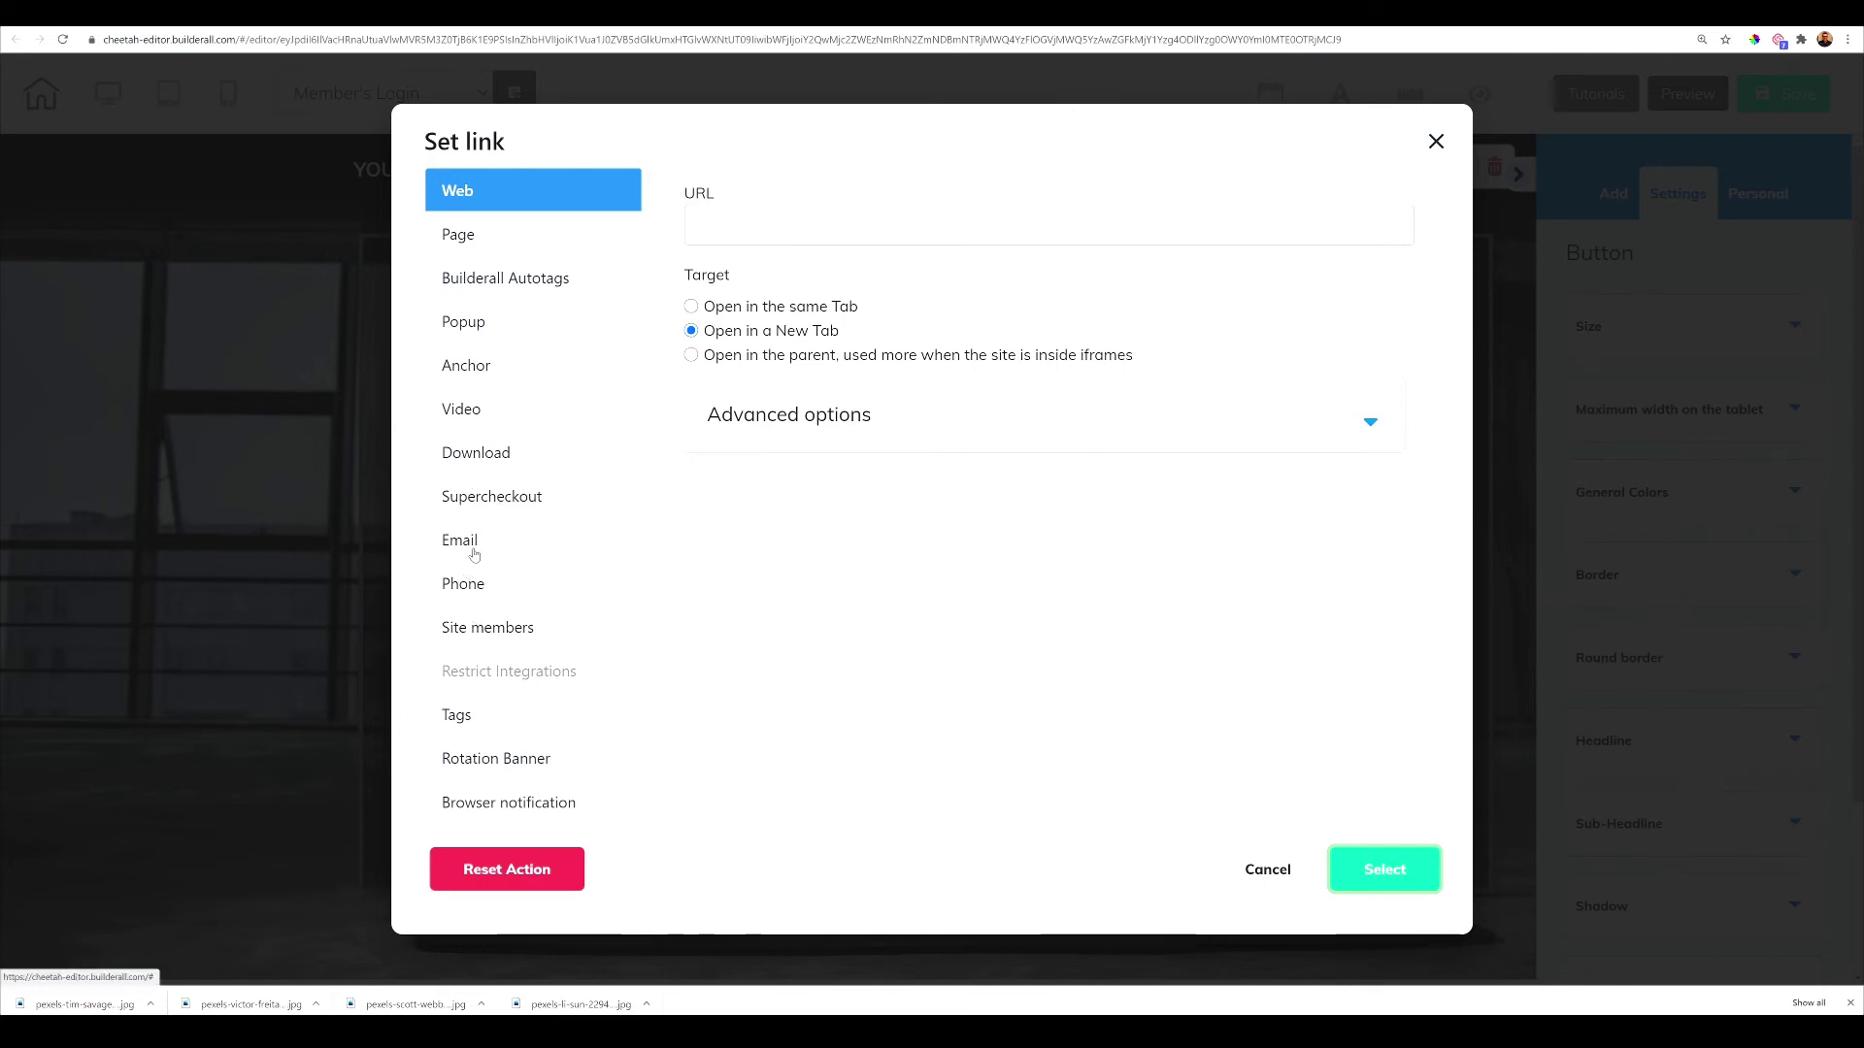
pyautogui.click(466, 633)
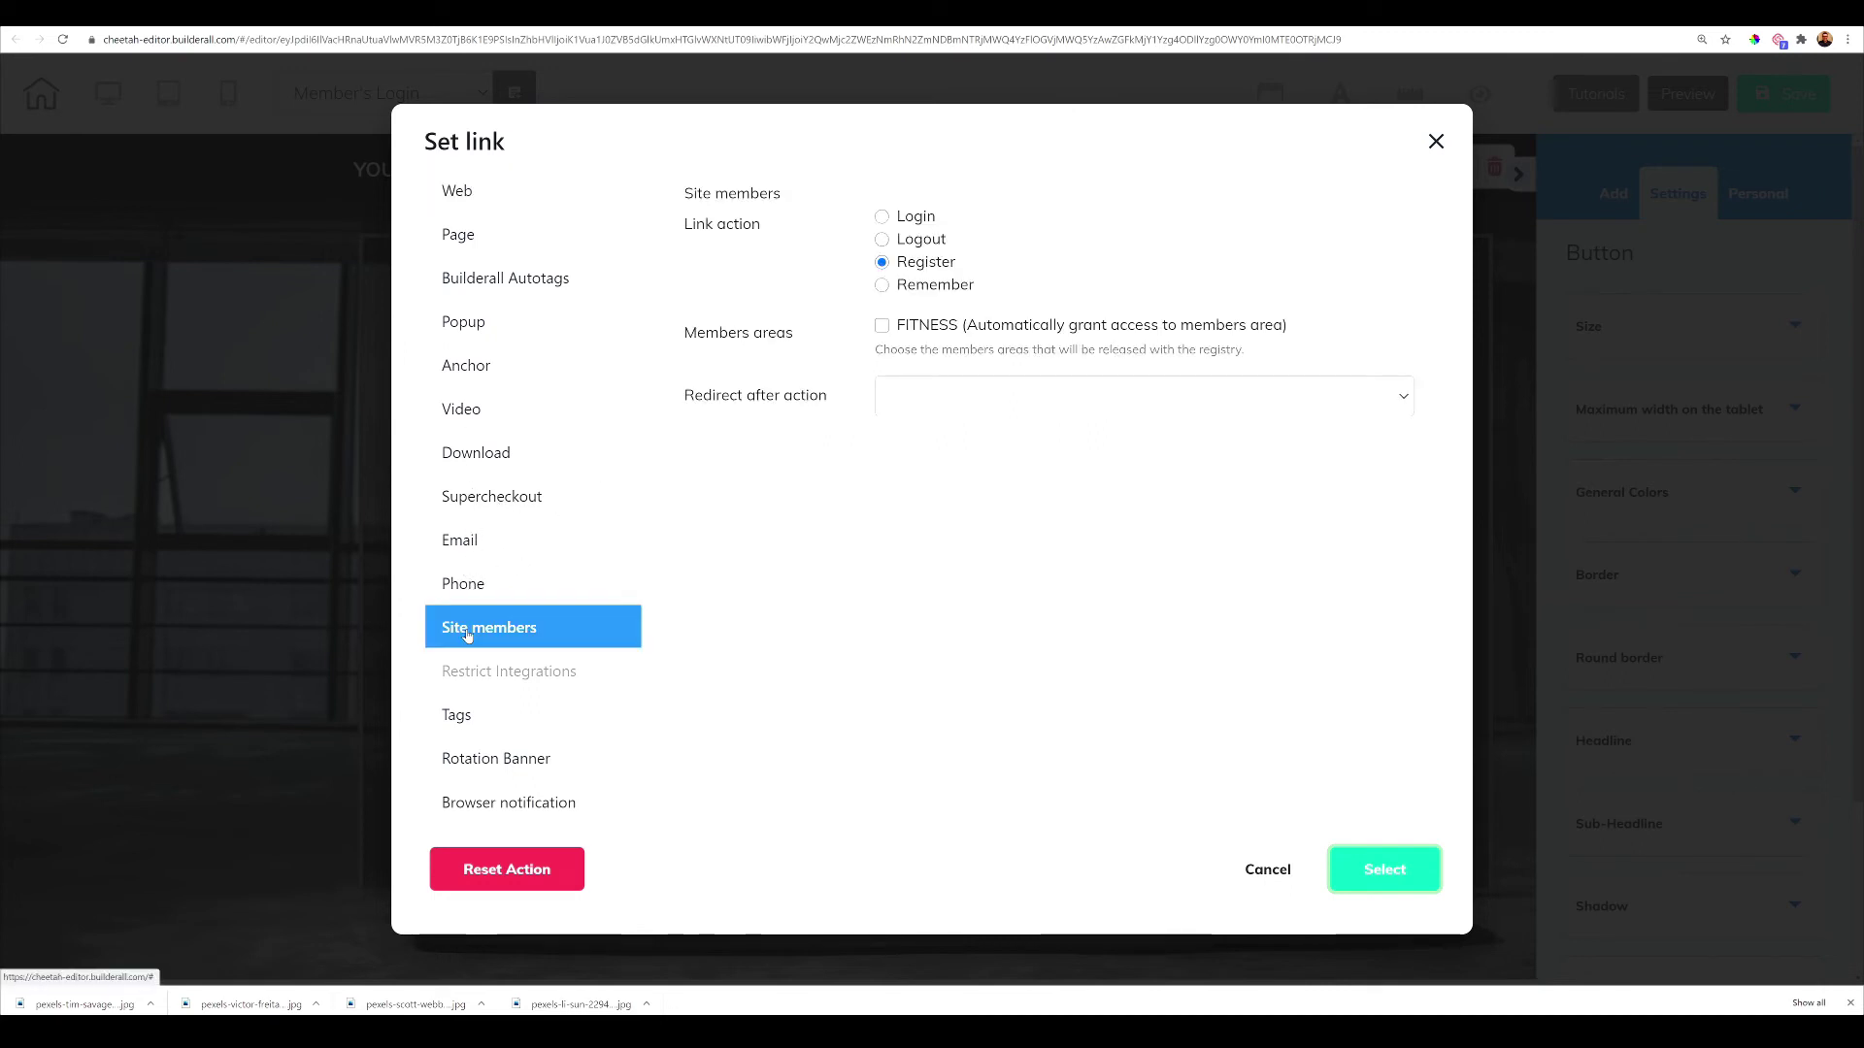
pyautogui.click(886, 220)
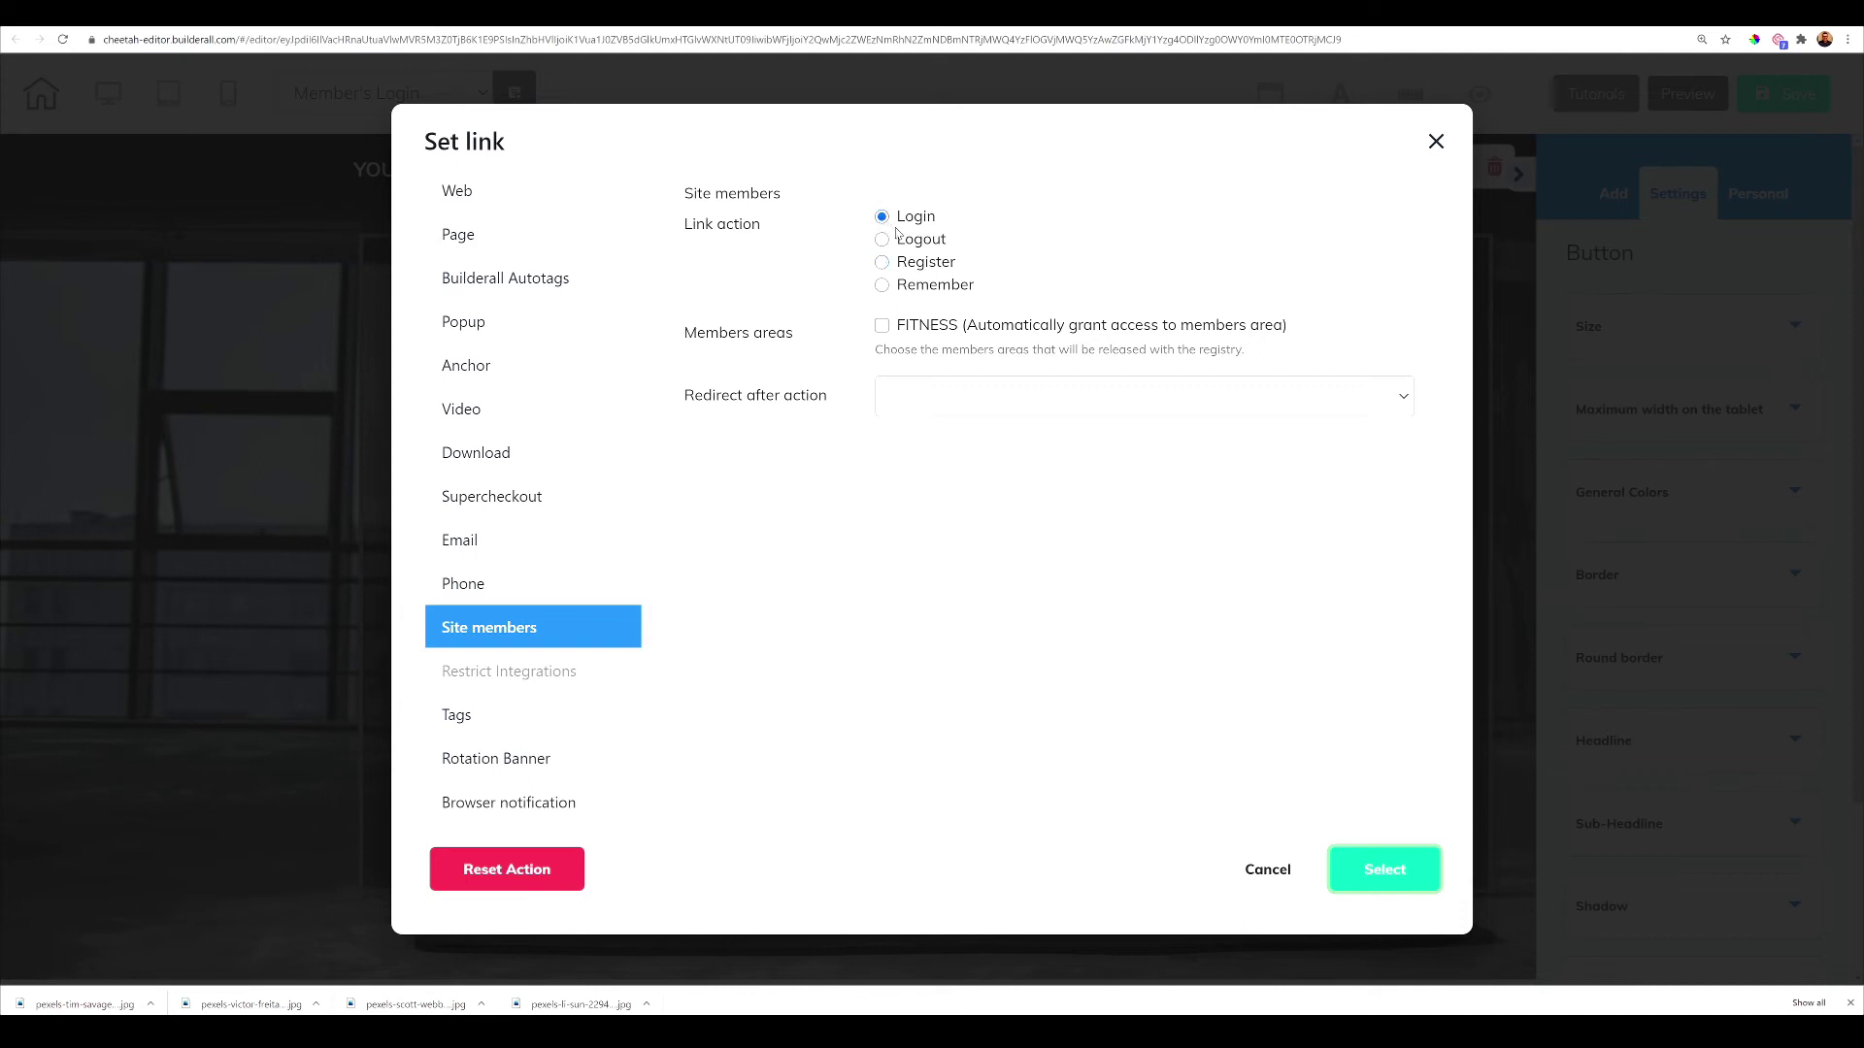
pyautogui.click(882, 326)
pyautogui.click(954, 405)
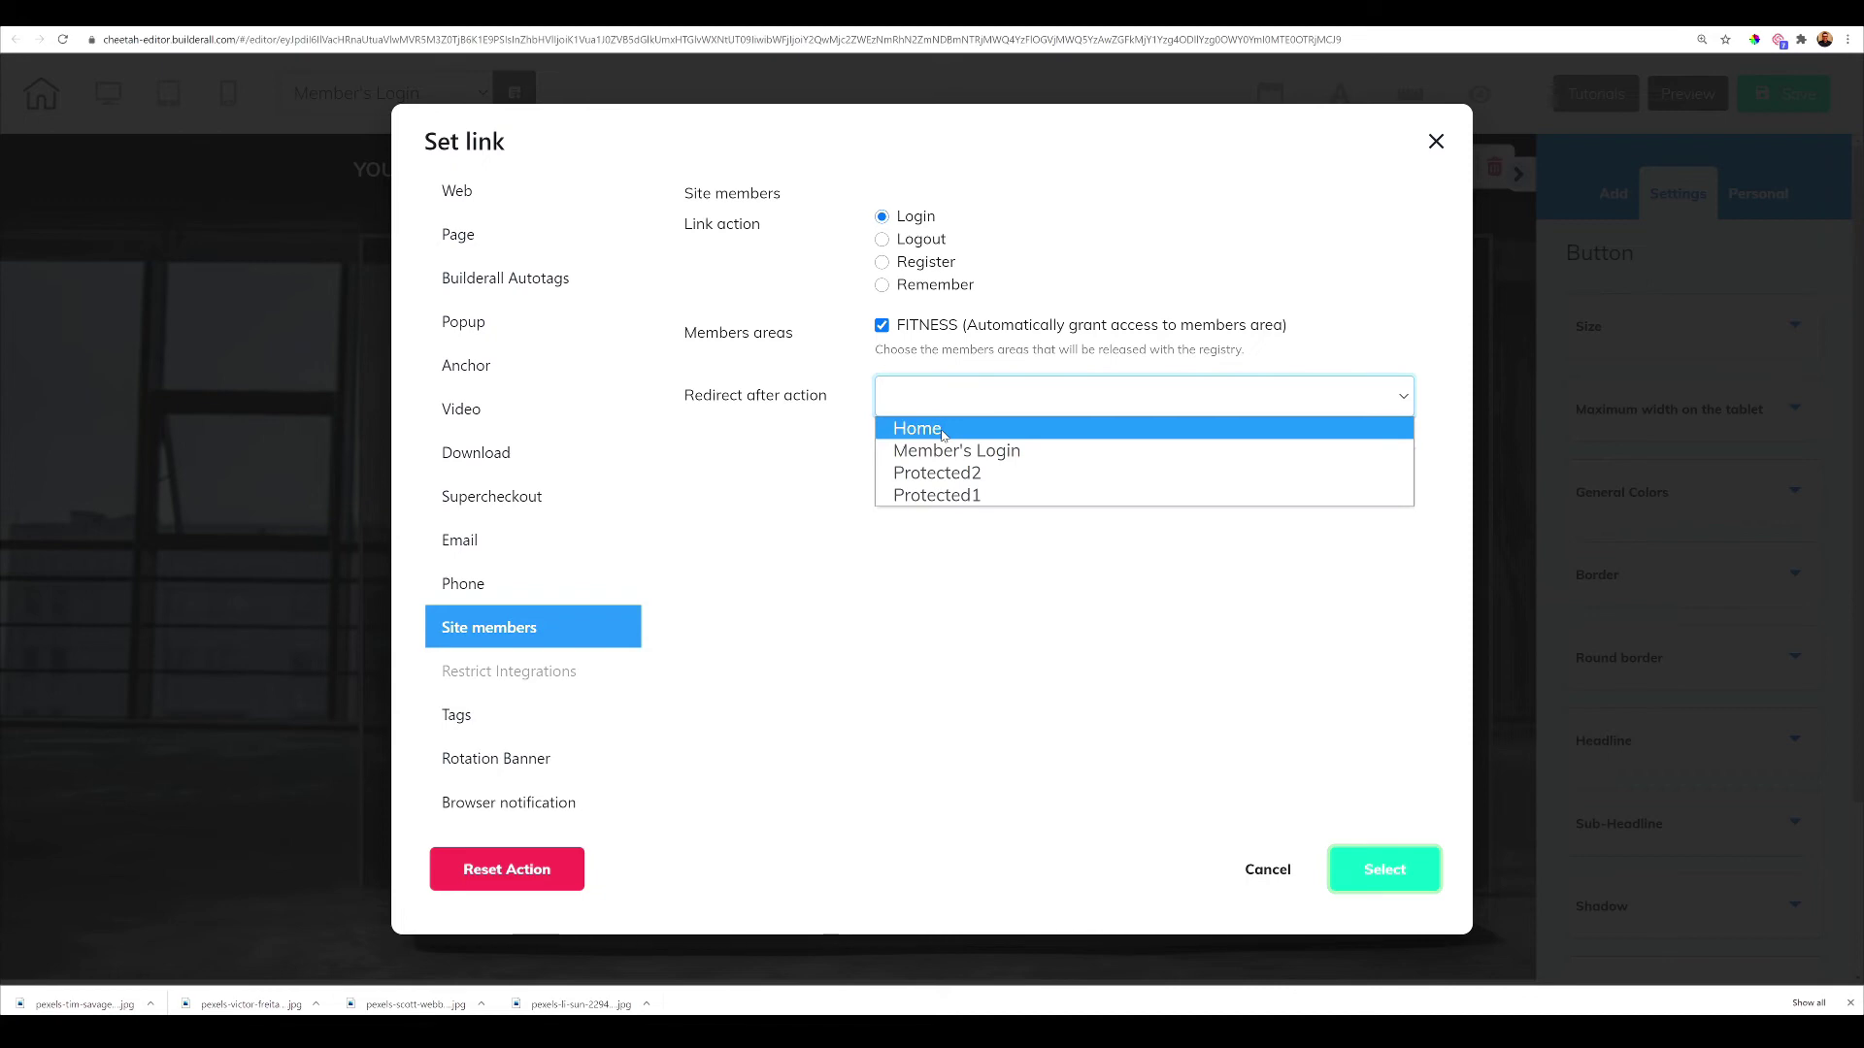
pyautogui.click(1014, 495)
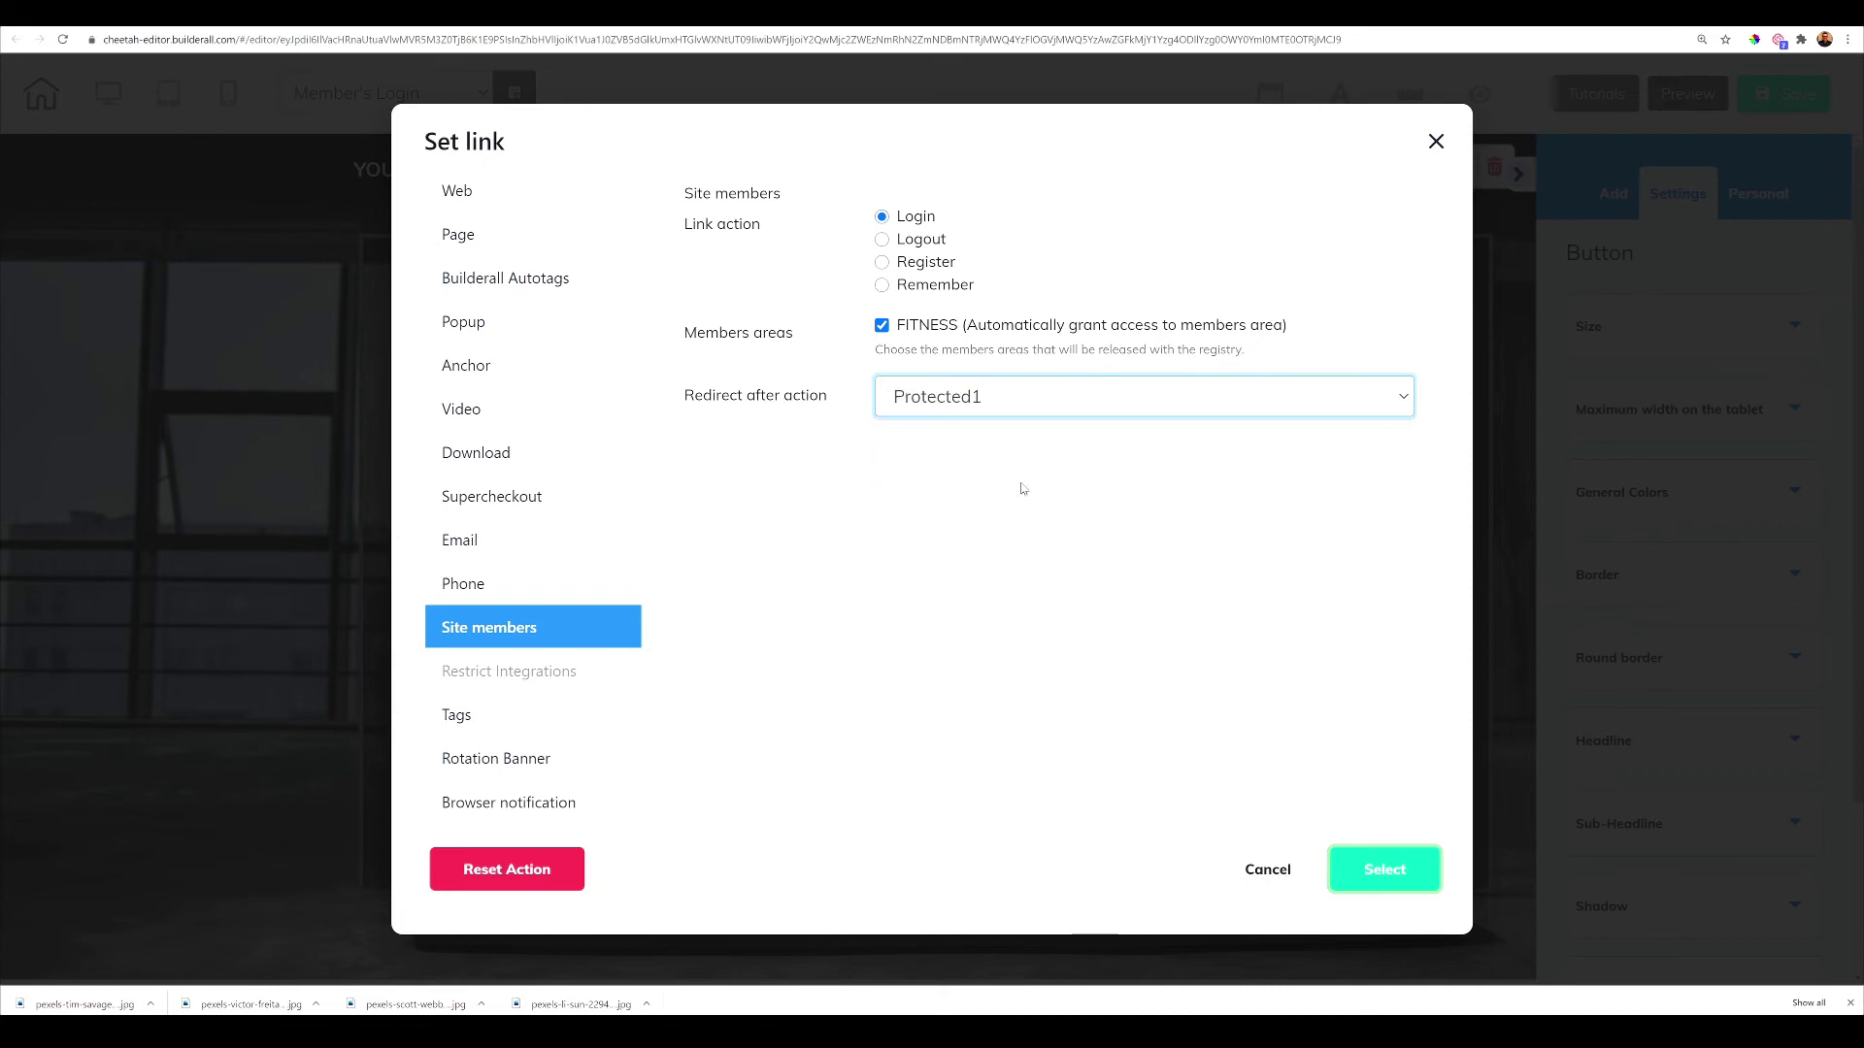
pyautogui.click(1371, 871)
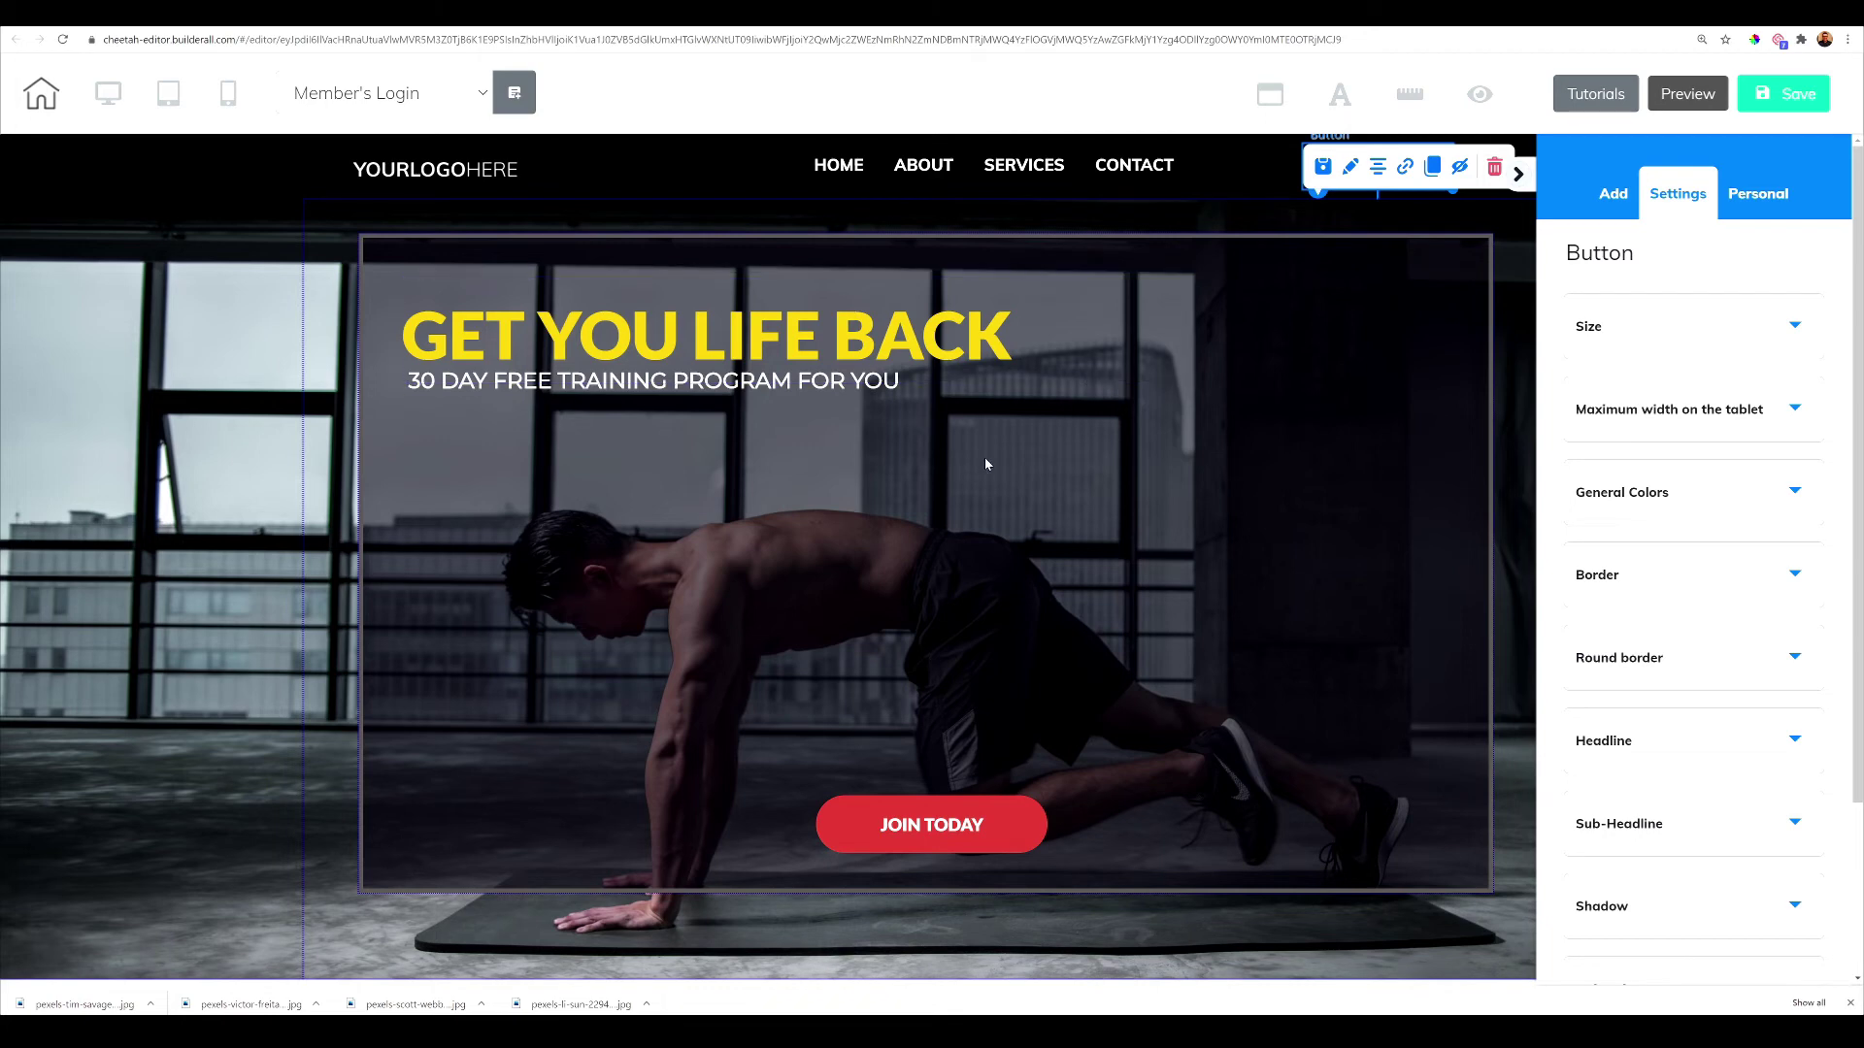
# Upload pexels-victor-freitas-897064 and save it as the hero panel's background image
pyautogui.click(175, 429)
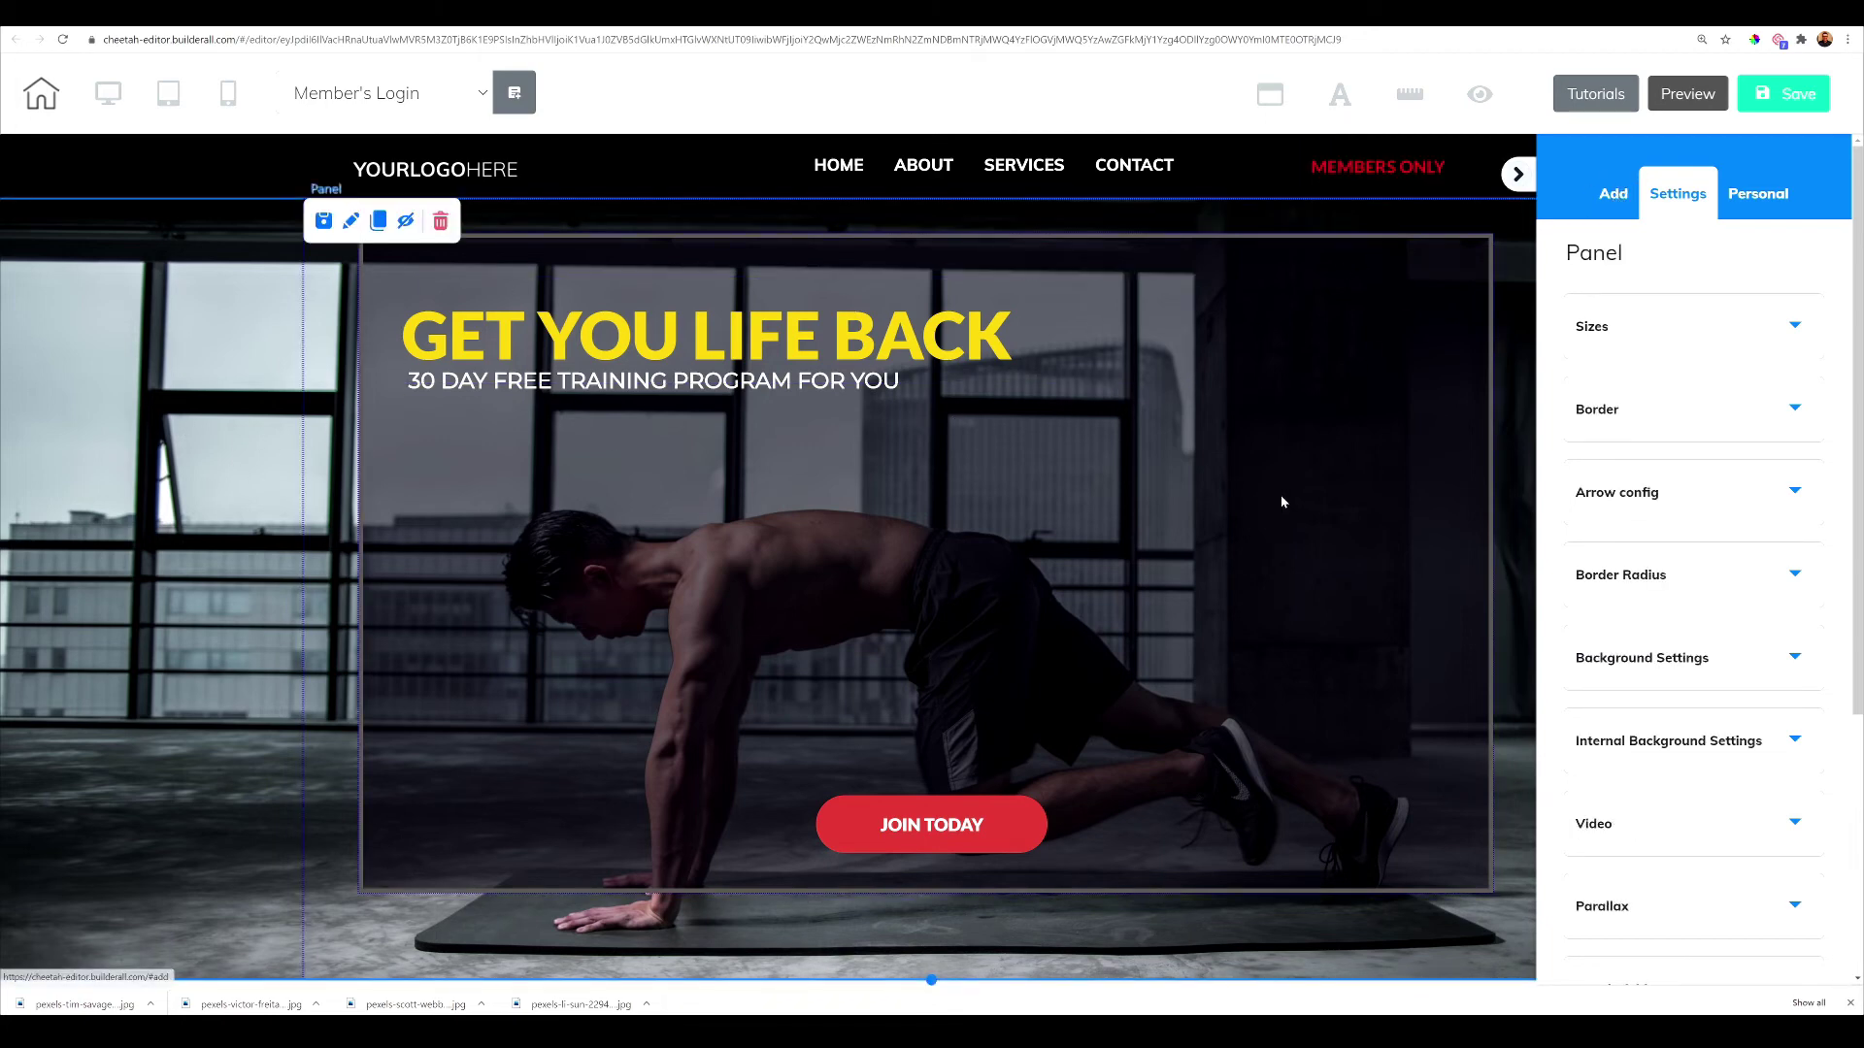
pyautogui.click(1662, 673)
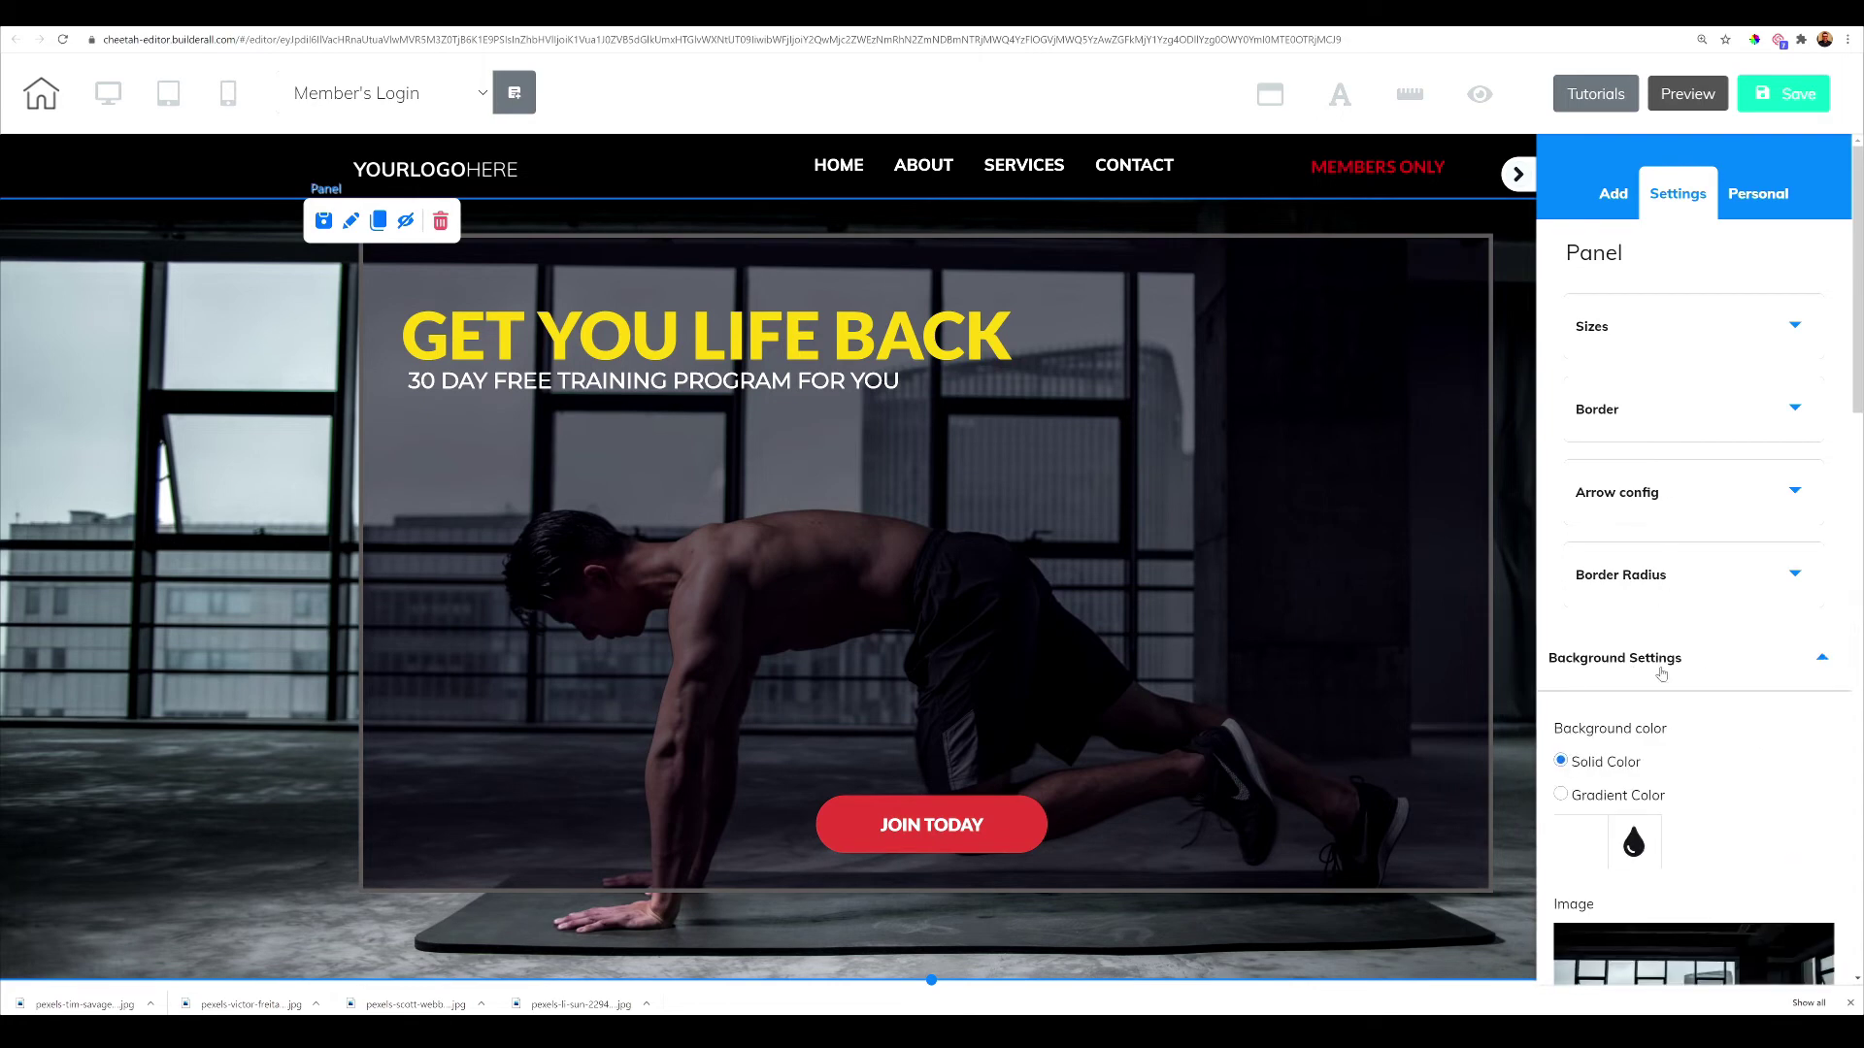
pyautogui.scroll(-4, 1662, 673)
pyautogui.click(1650, 745)
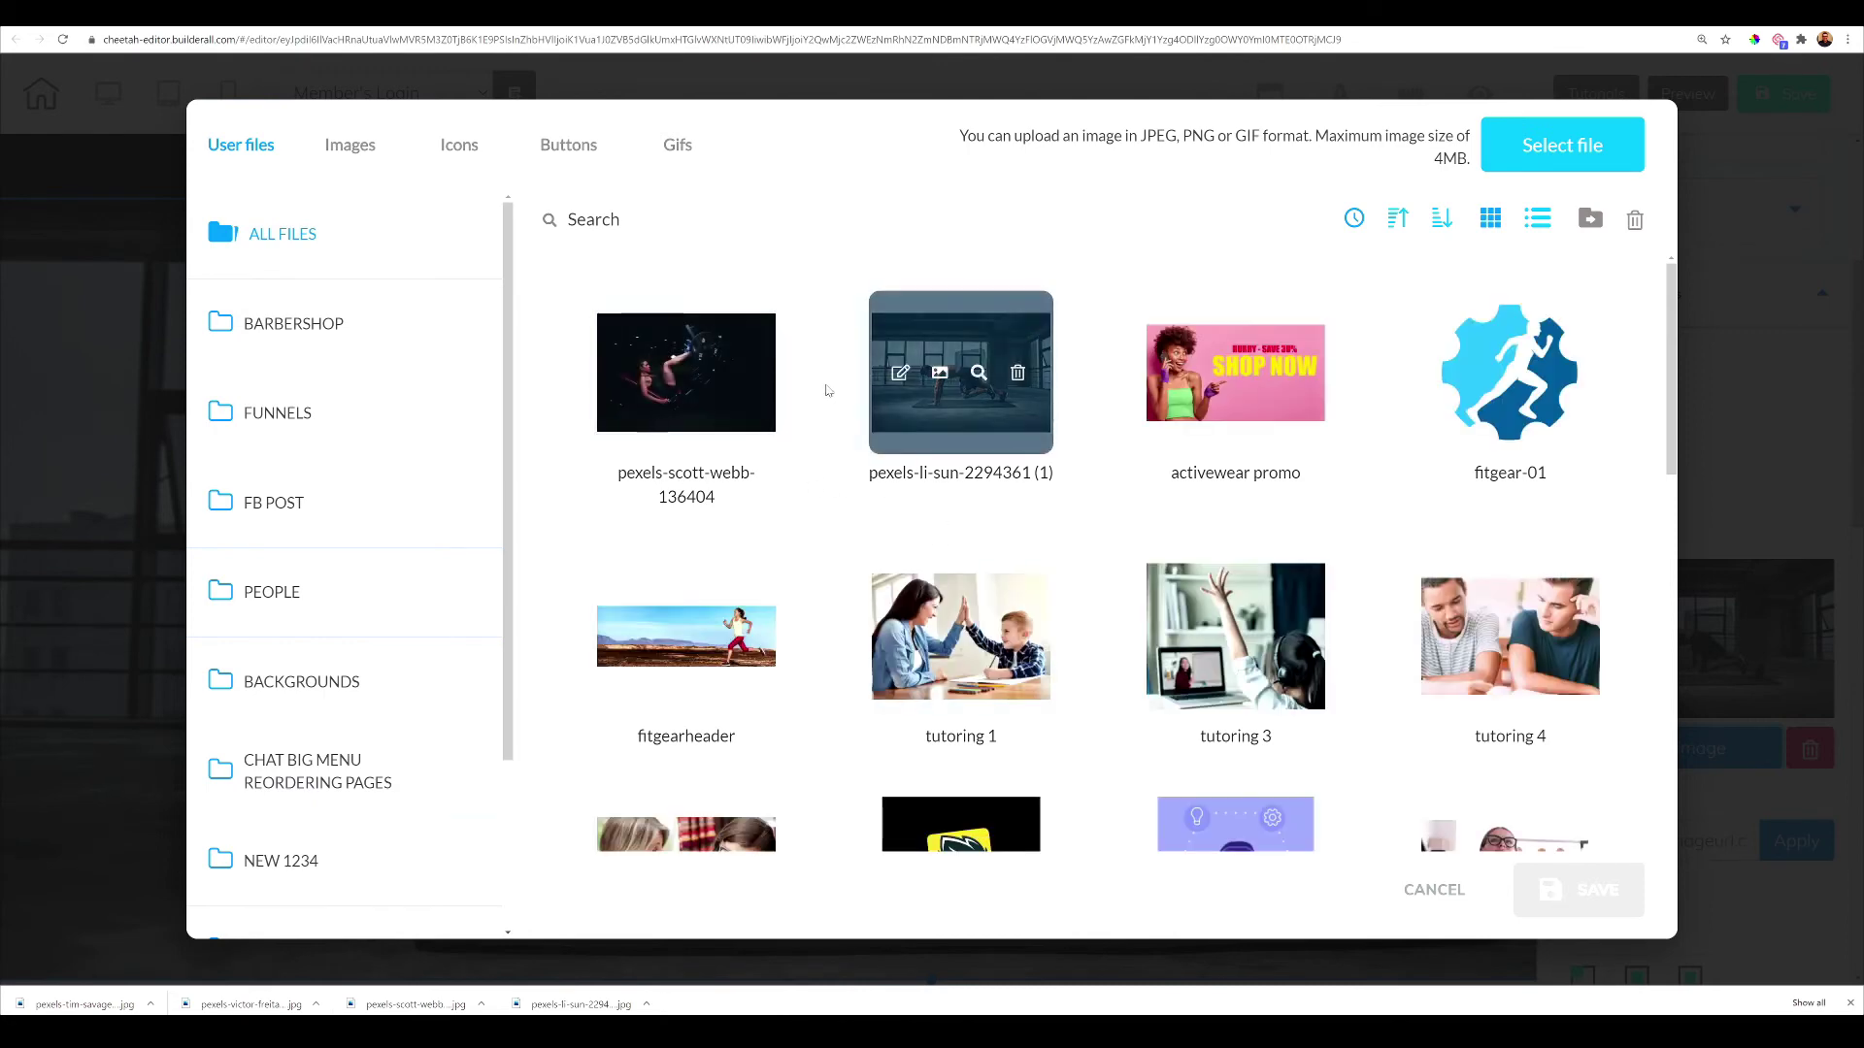
pyautogui.click(1556, 165)
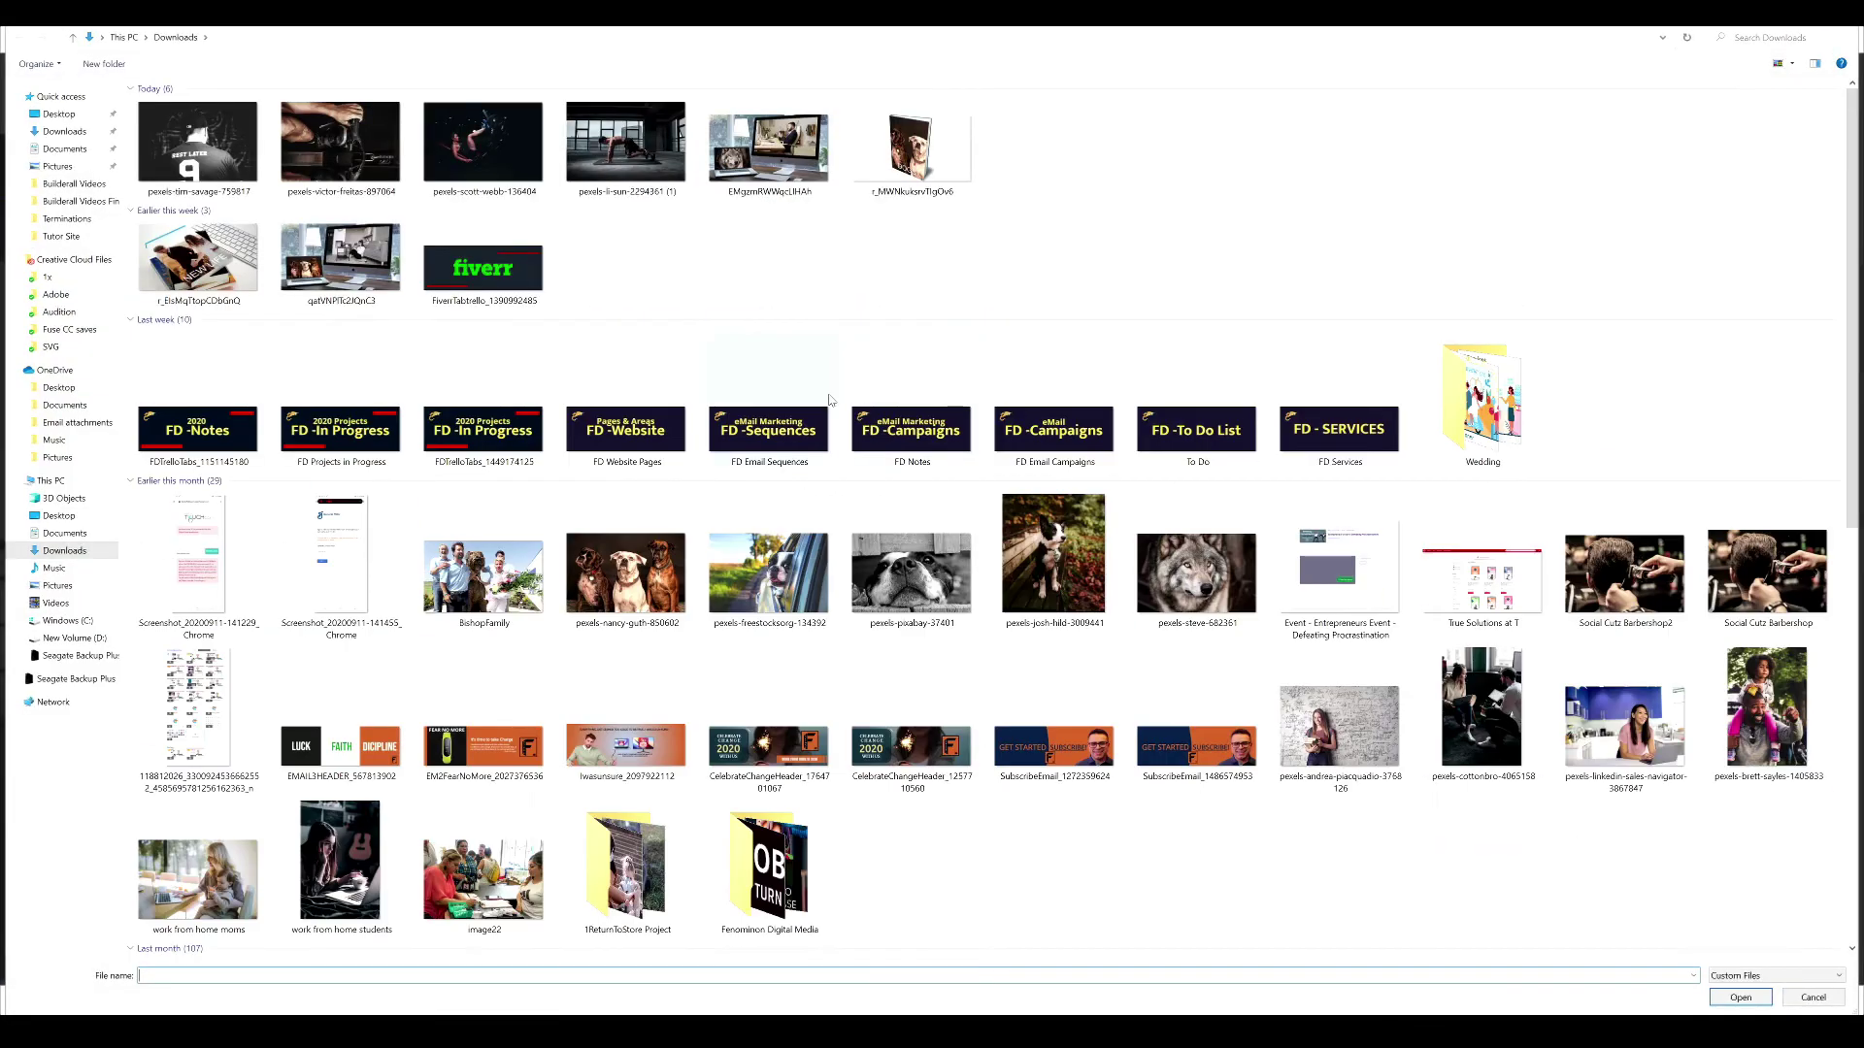
pyautogui.click(340, 145)
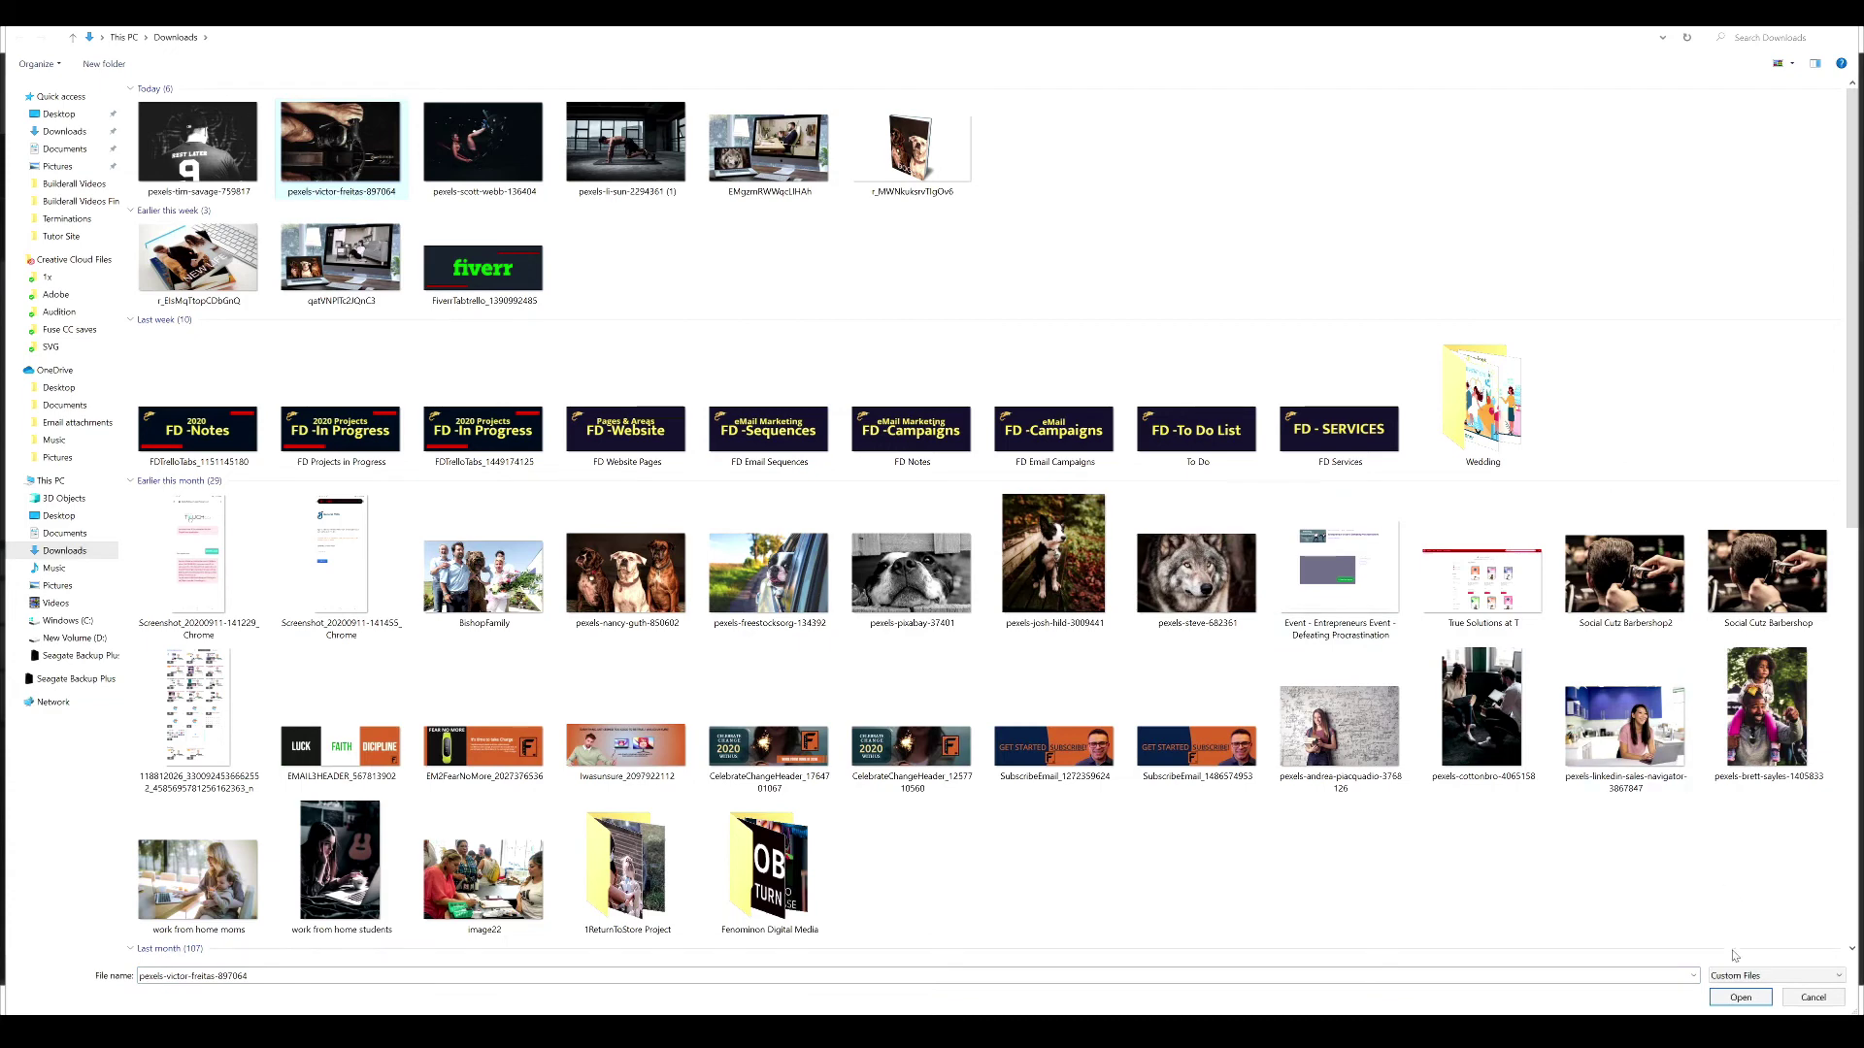
pyautogui.click(1738, 999)
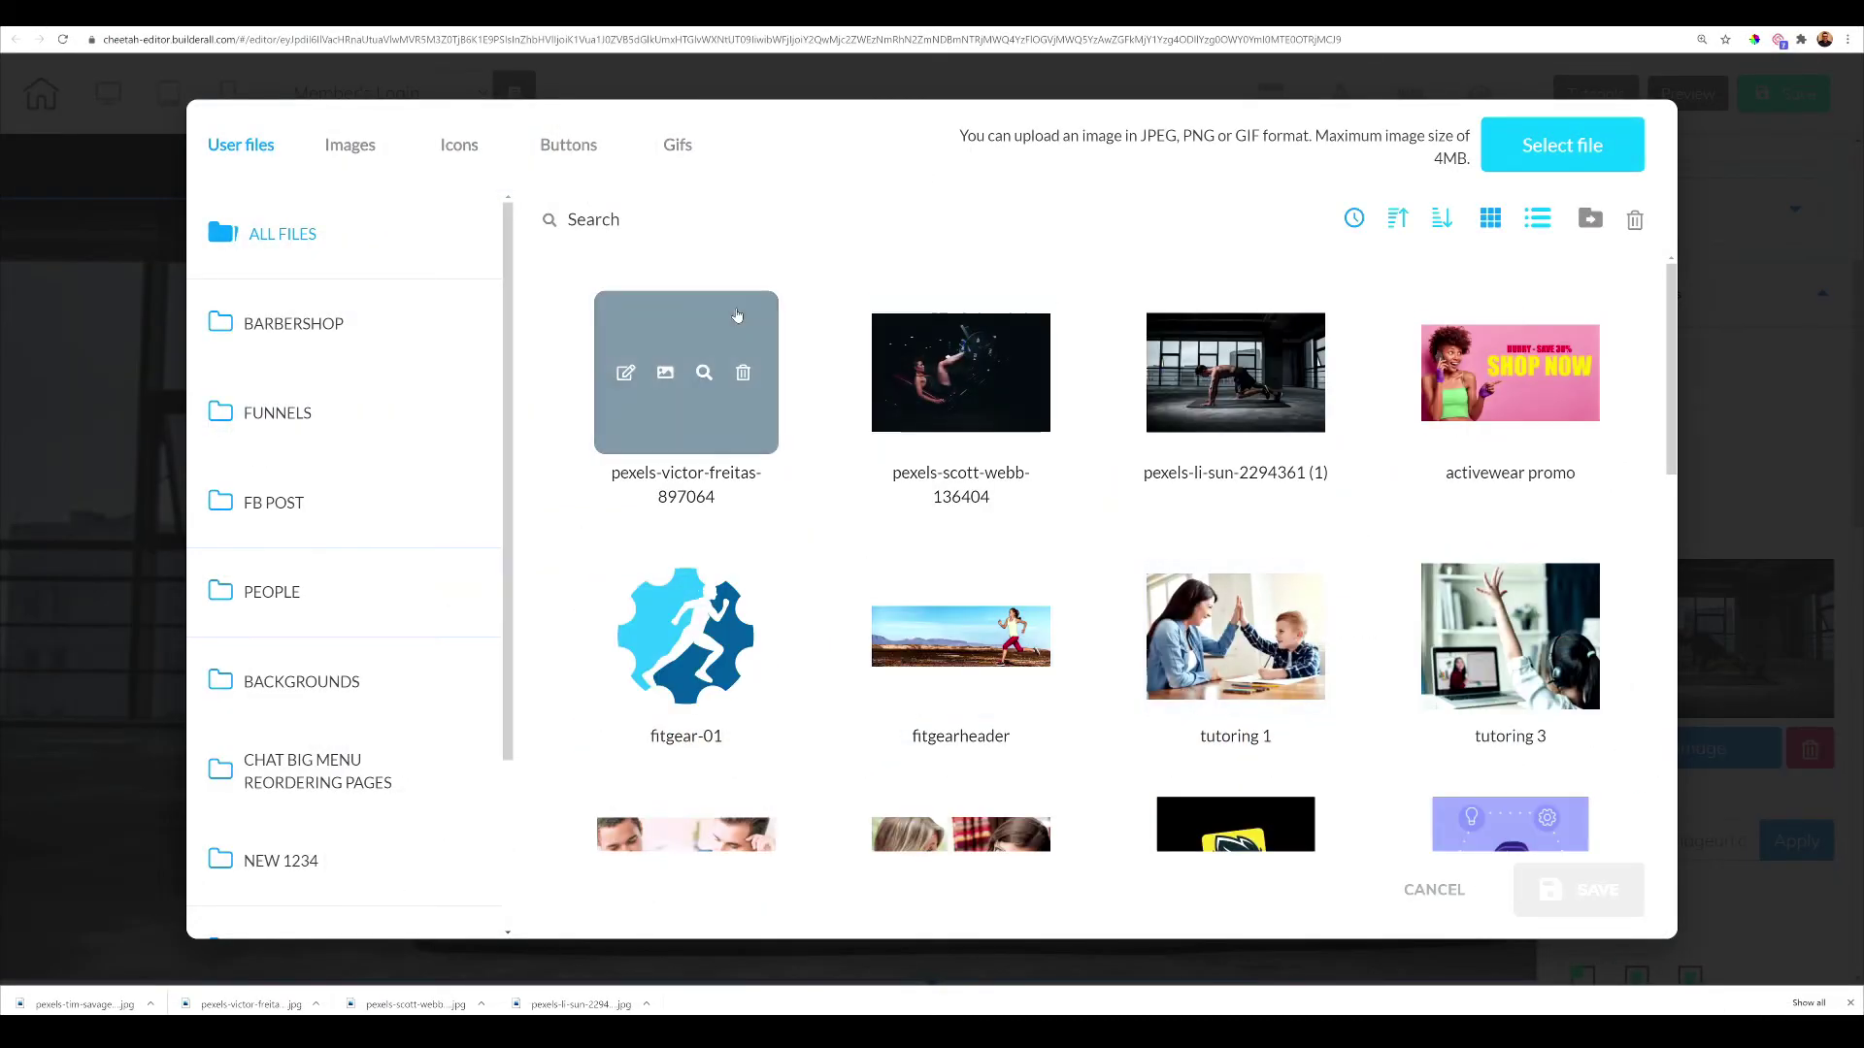
pyautogui.click(733, 318)
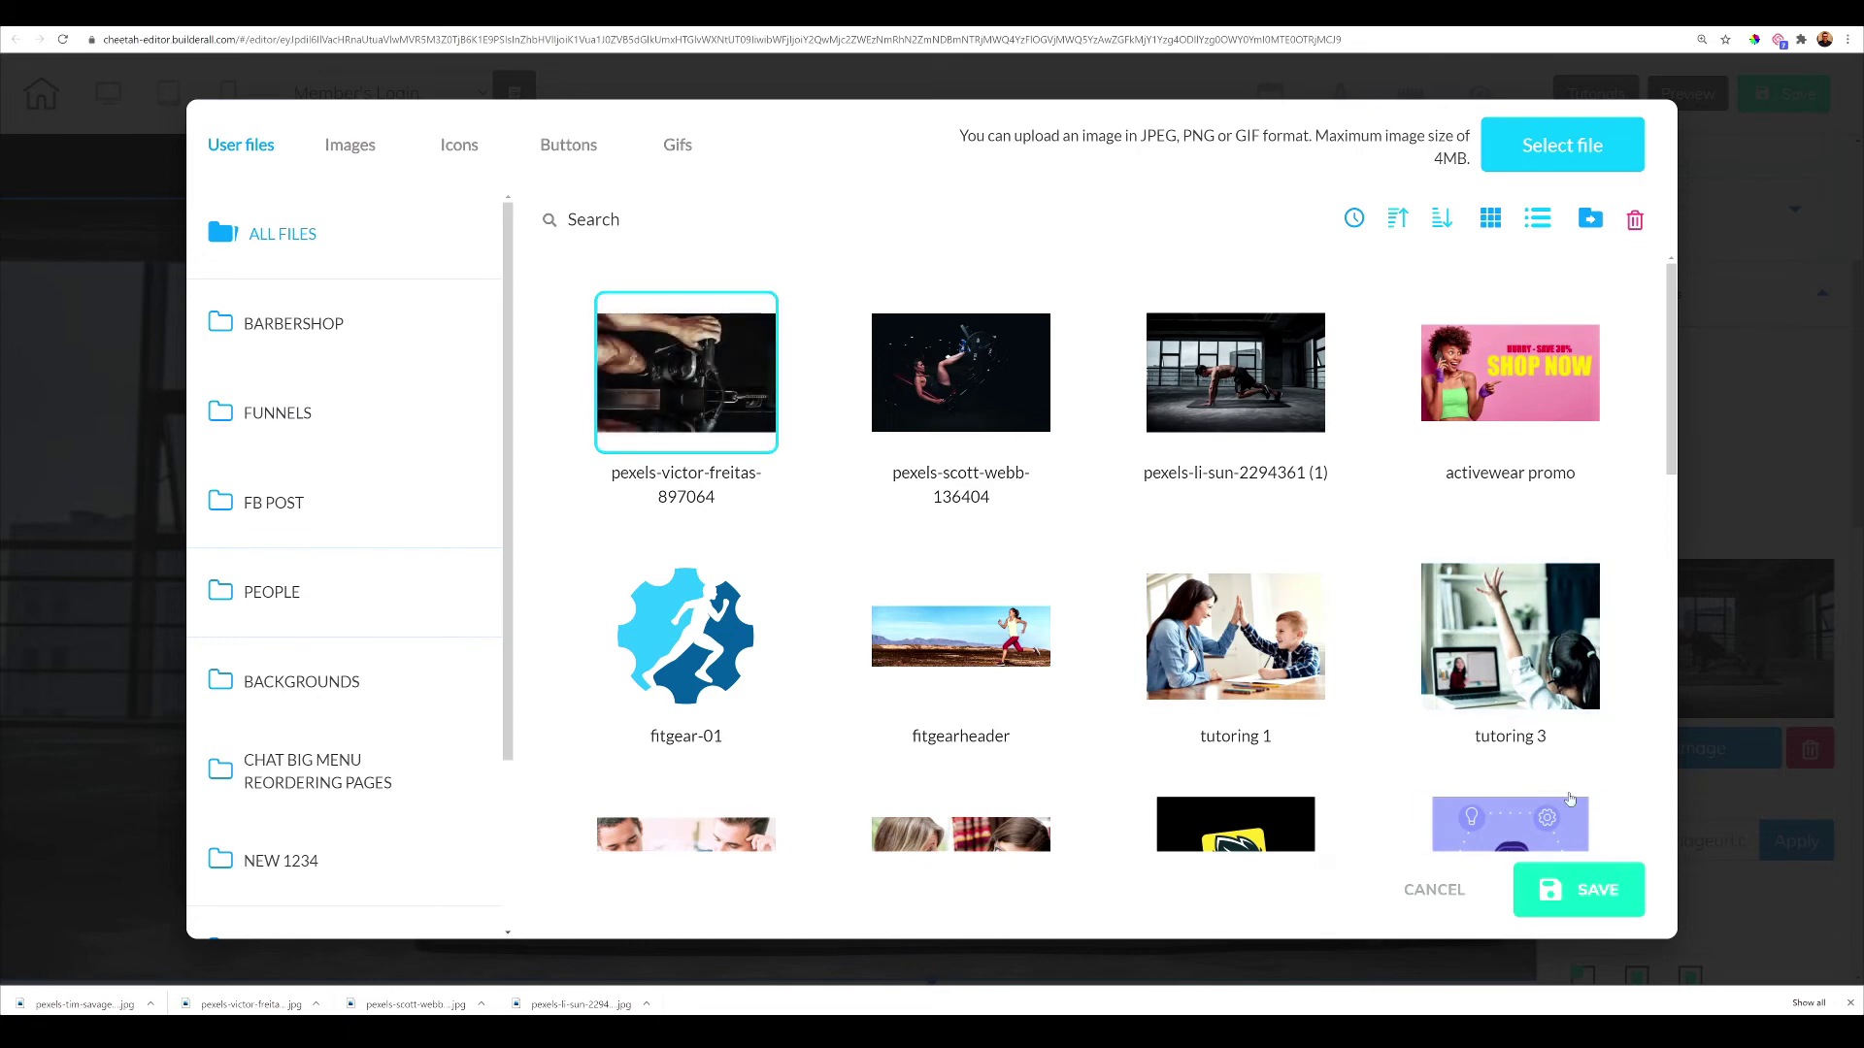
pyautogui.click(1614, 902)
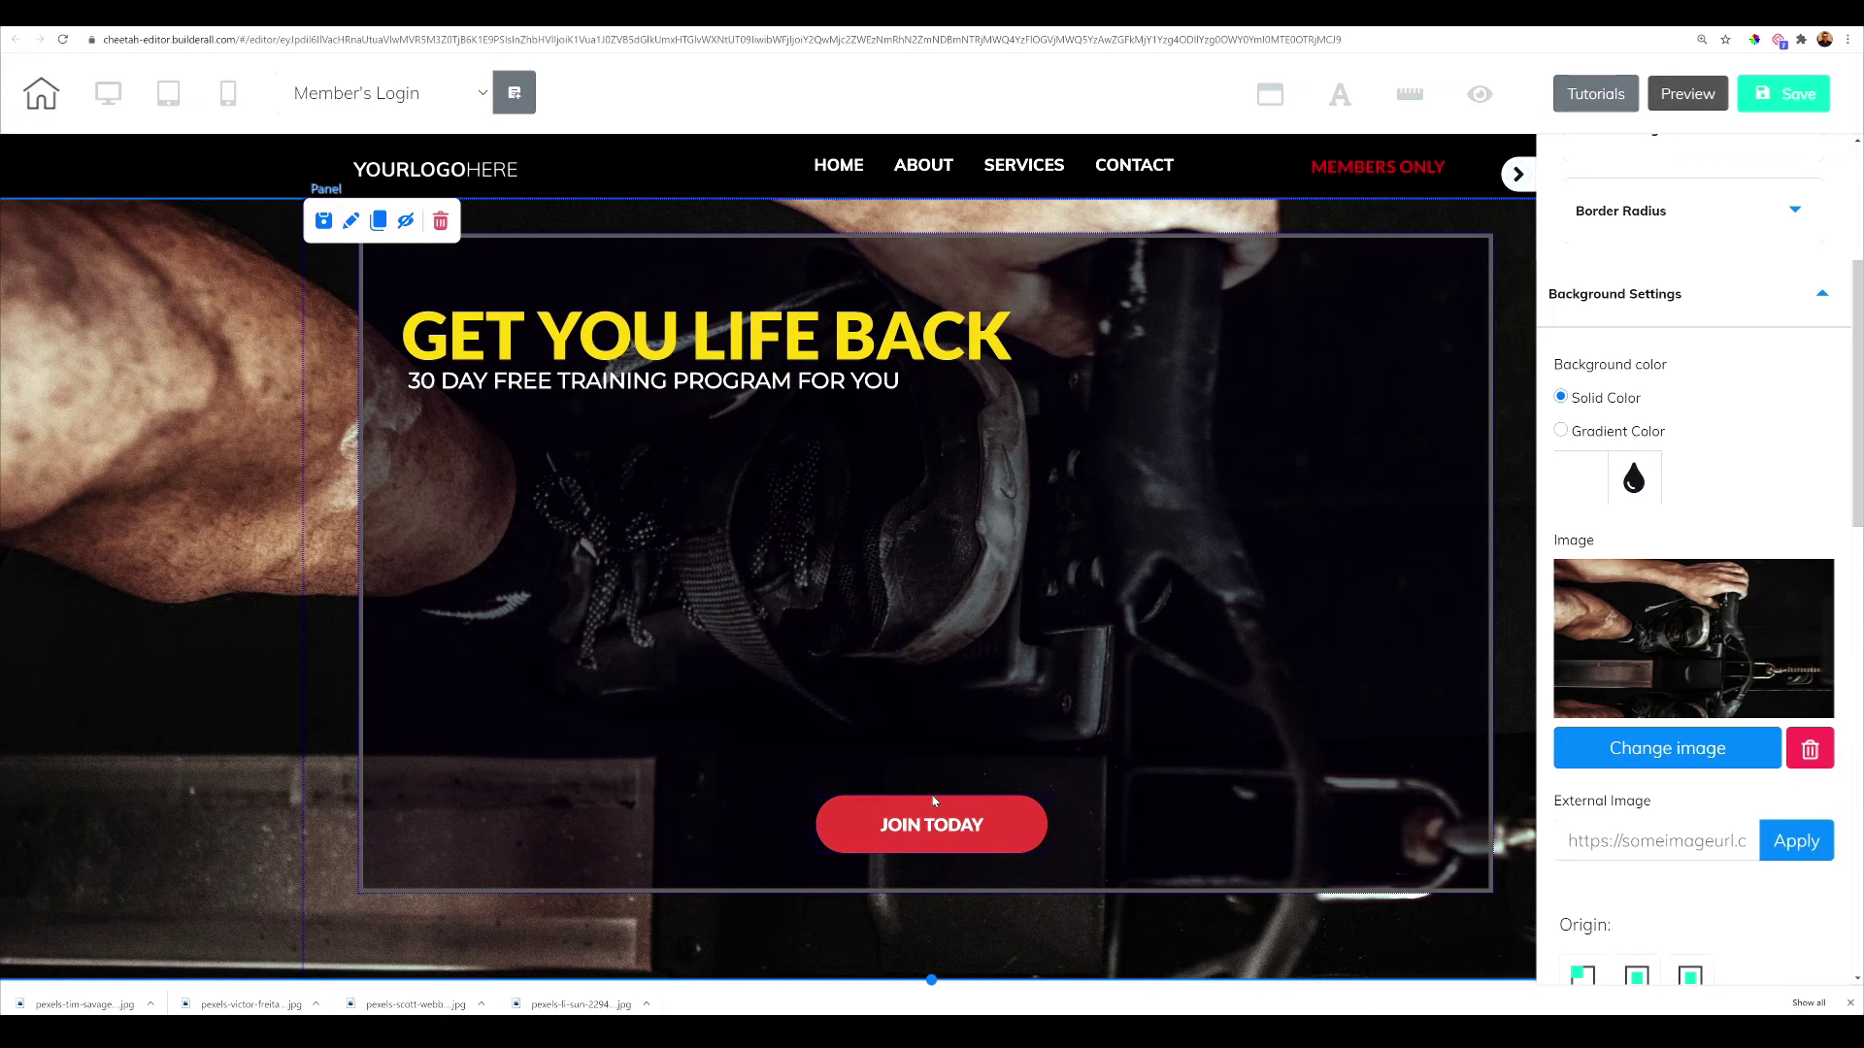
# Change the hero button's text from JOIN TODAY to LOGIN
pyautogui.click(936, 827)
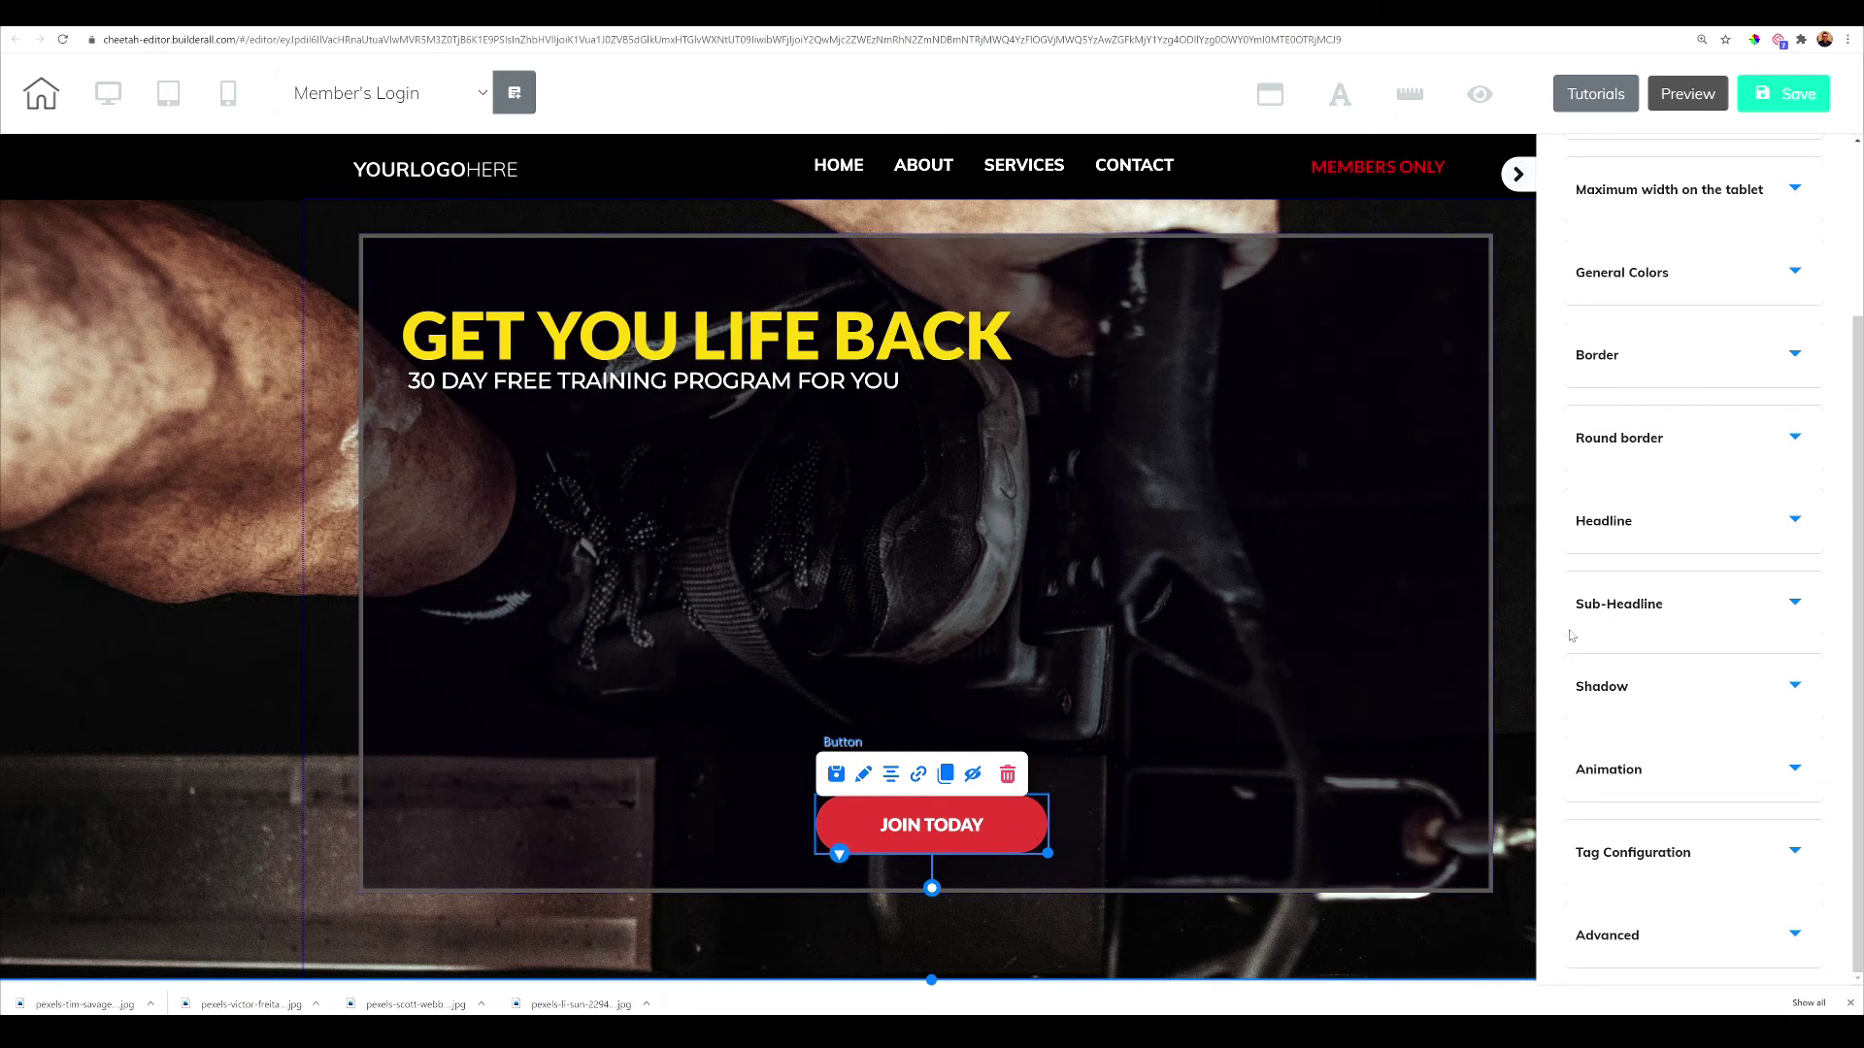
pyautogui.click(1647, 526)
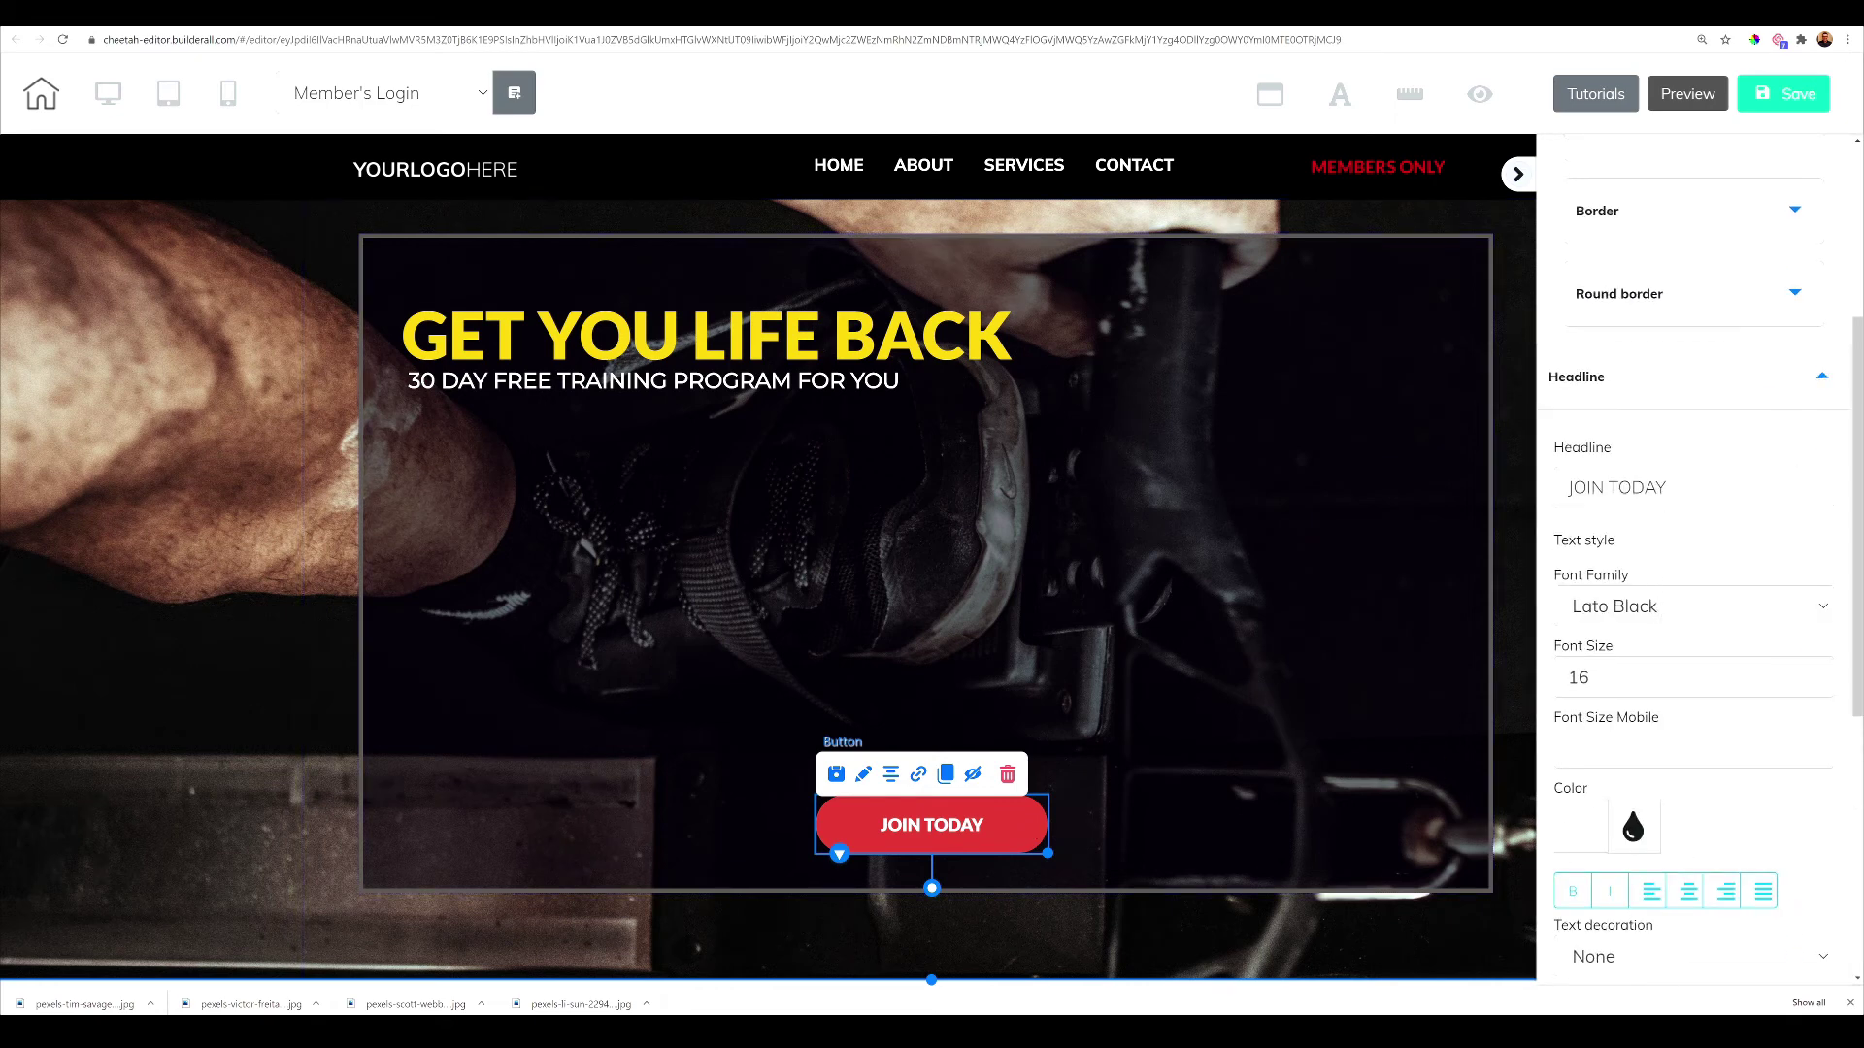
pyautogui.moveTo(1670, 488); pyautogui.dragTo(1541, 505)
pyautogui.write('LOGIN')
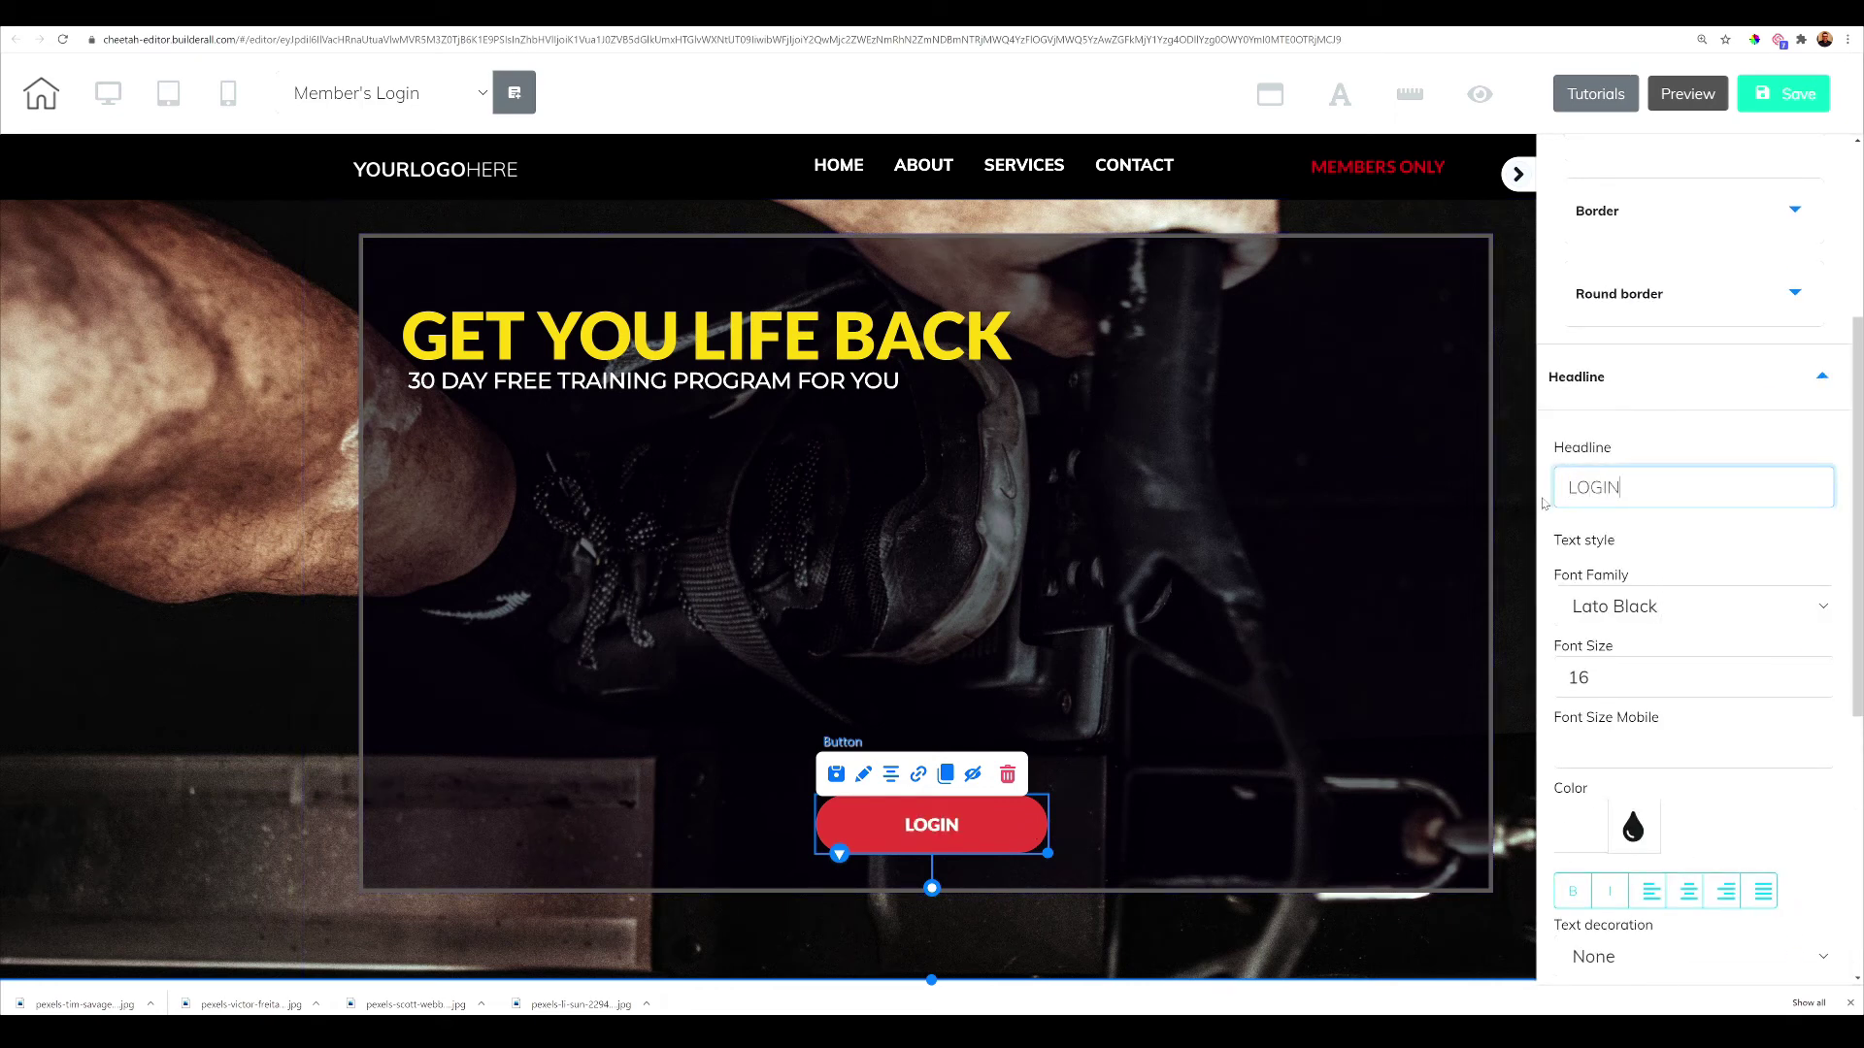
pyautogui.click(1383, 511)
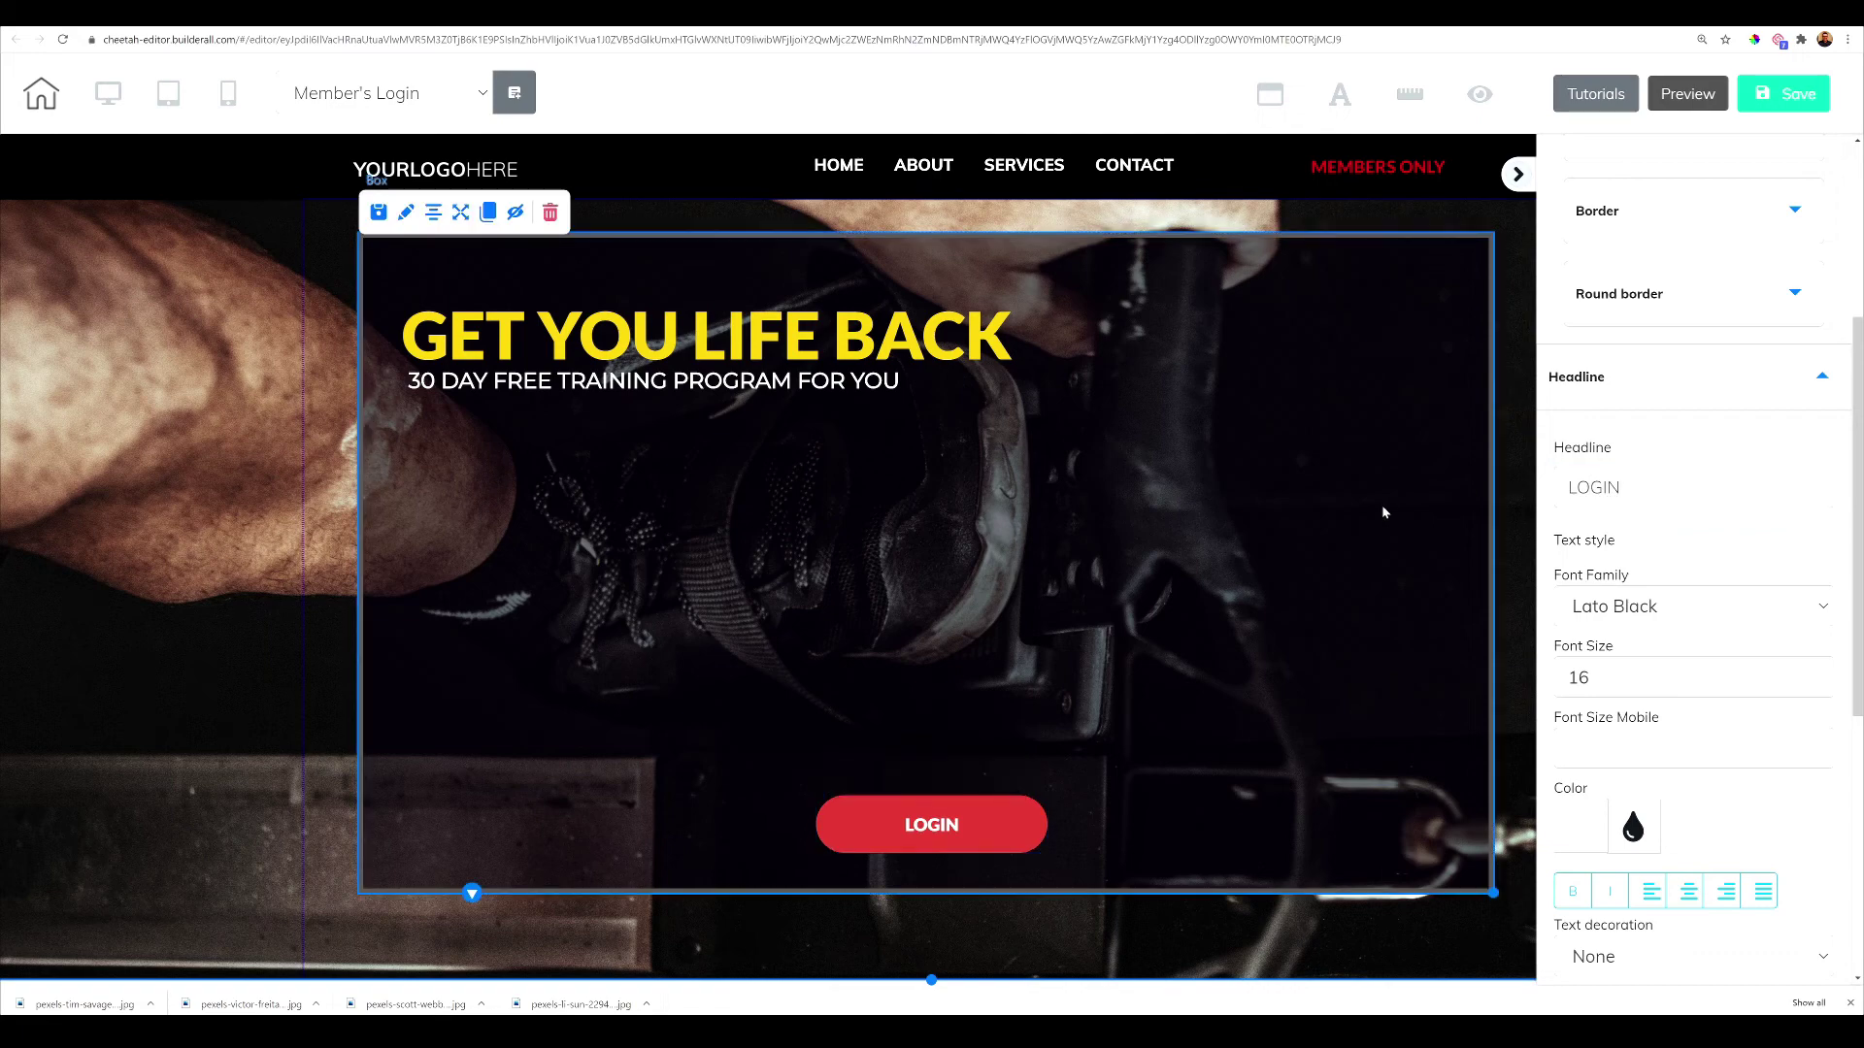
# Link the LOGIN button to Site members Login for FITNESS, redirecting to Protected1
pyautogui.click(964, 824)
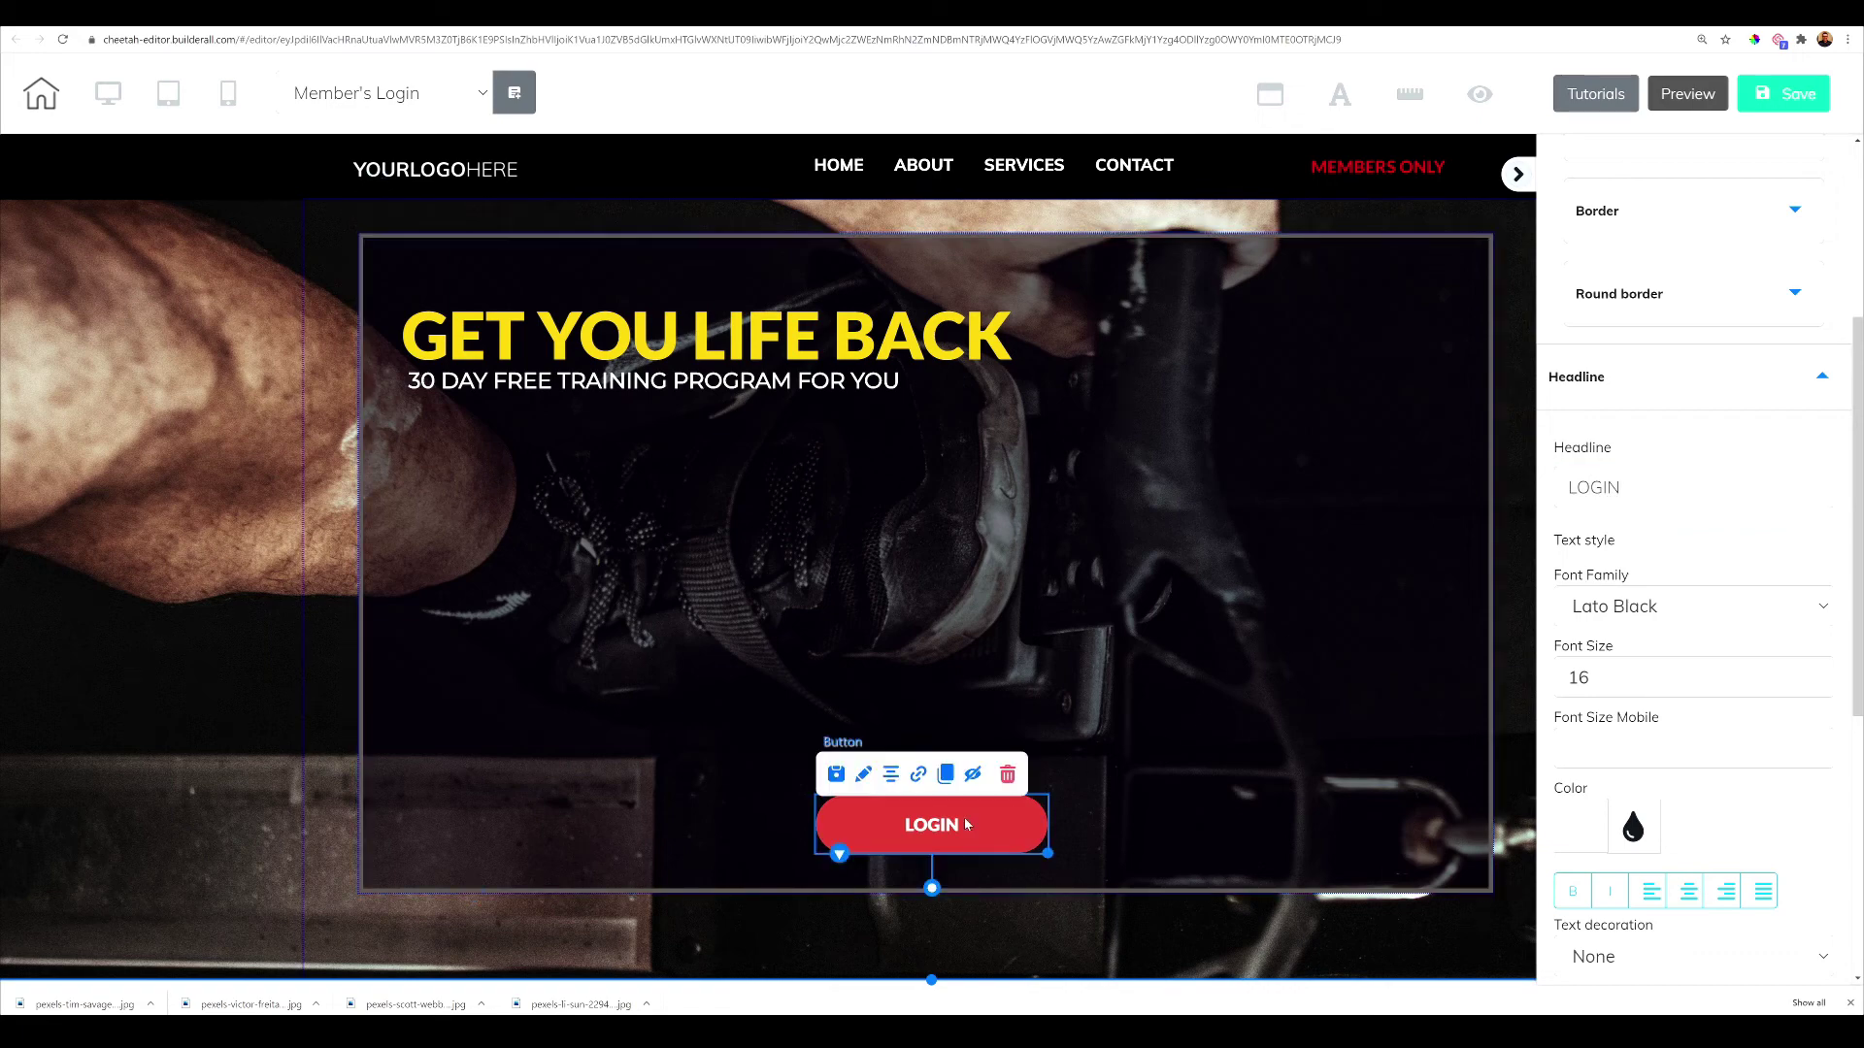
pyautogui.click(917, 773)
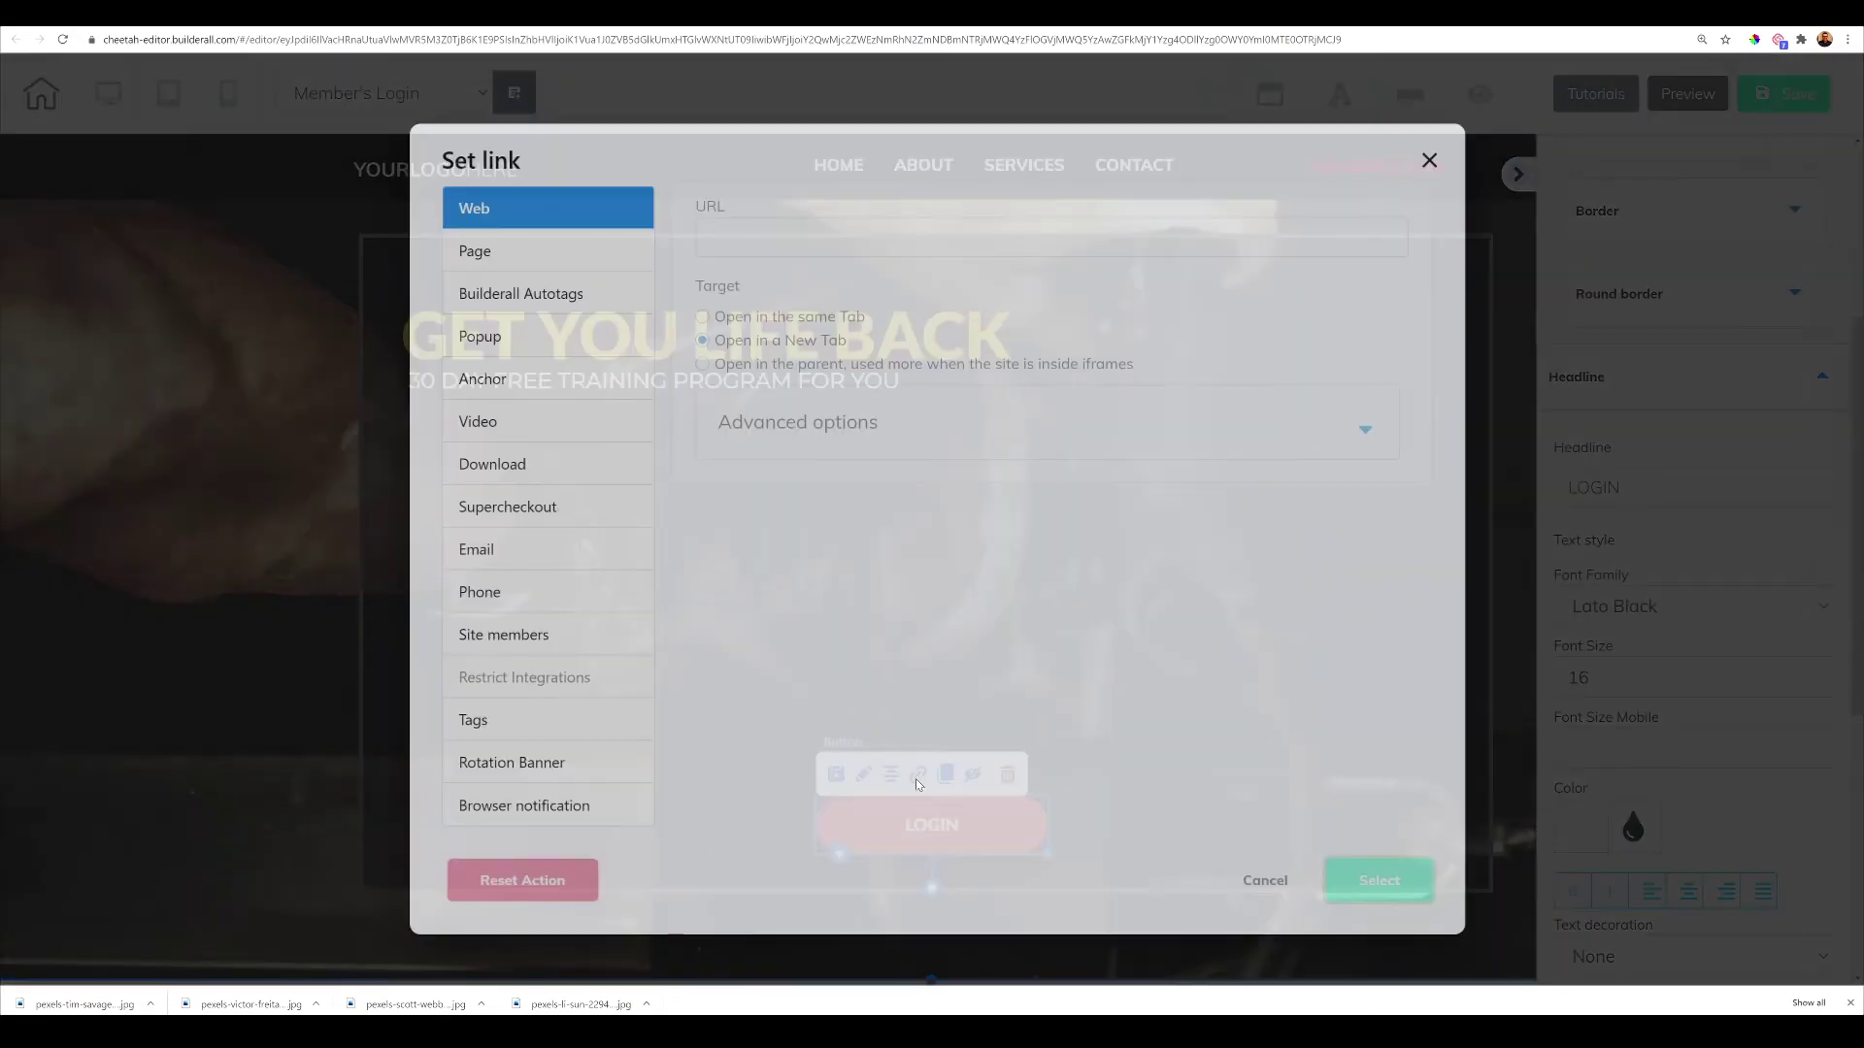
pyautogui.click(493, 629)
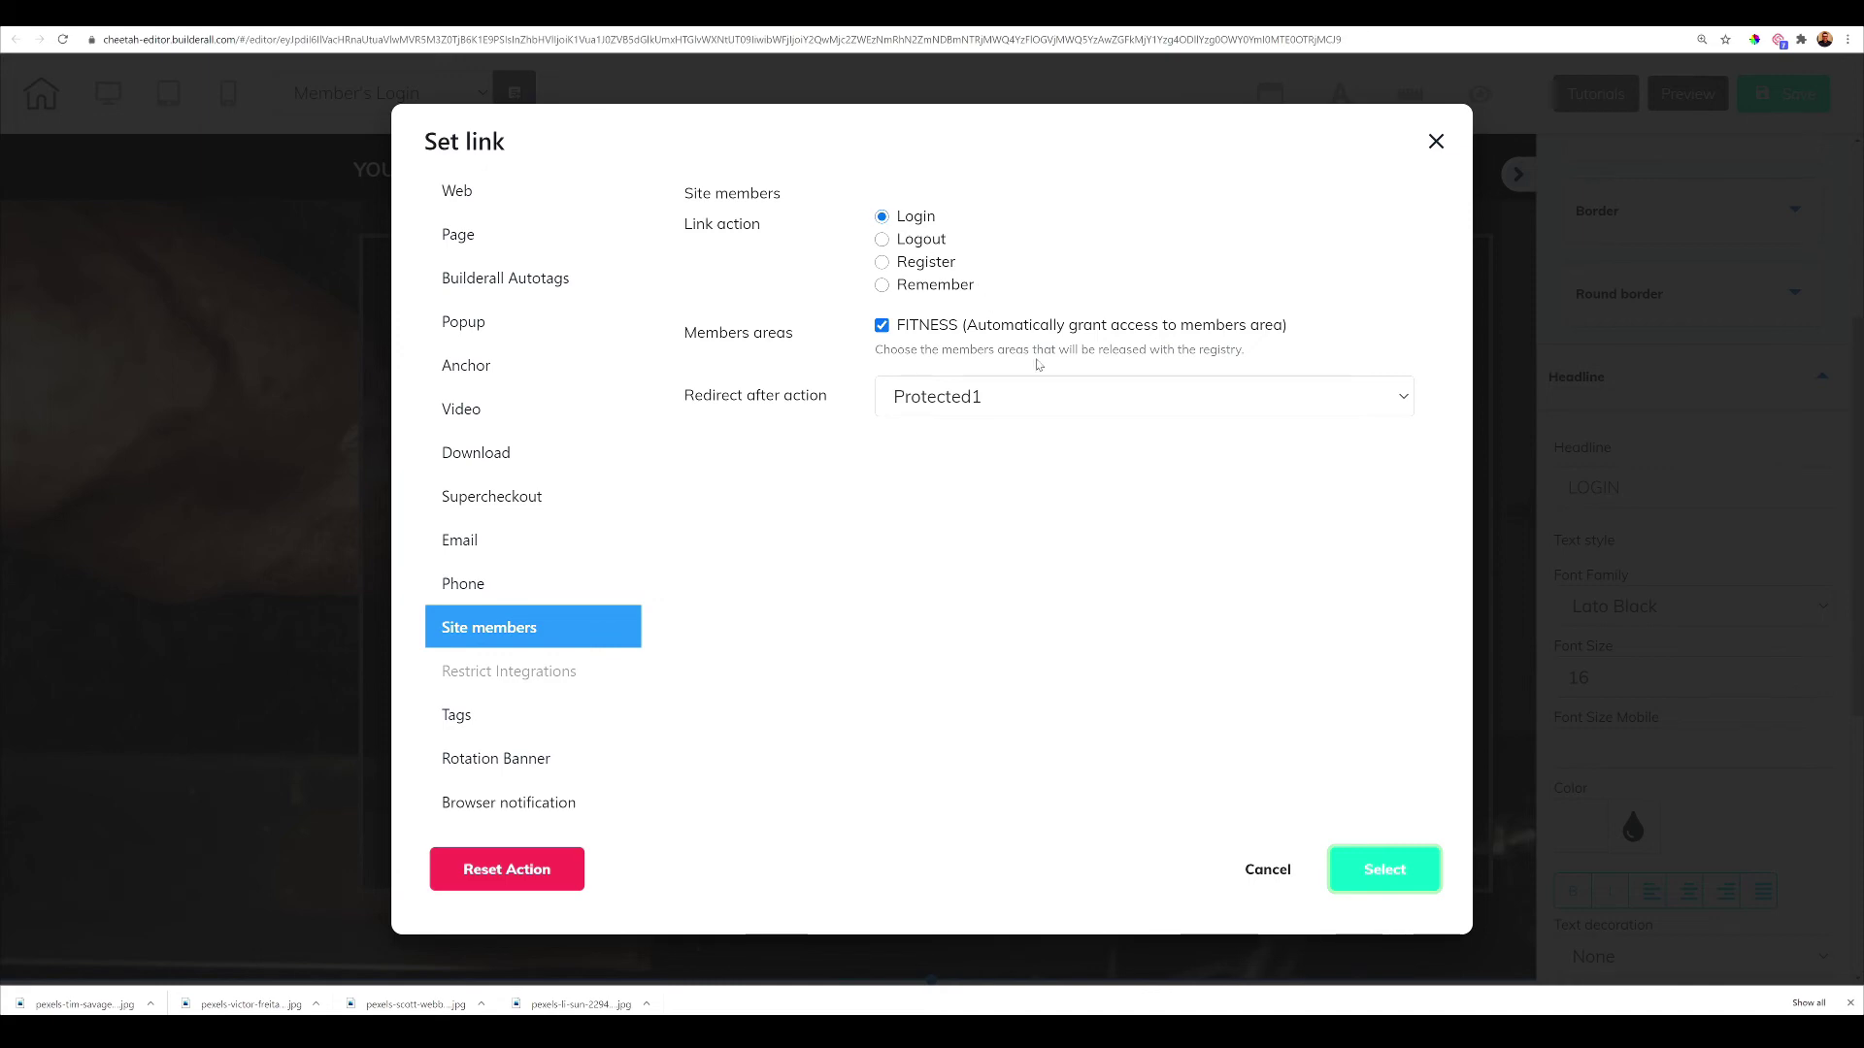
pyautogui.click(1369, 885)
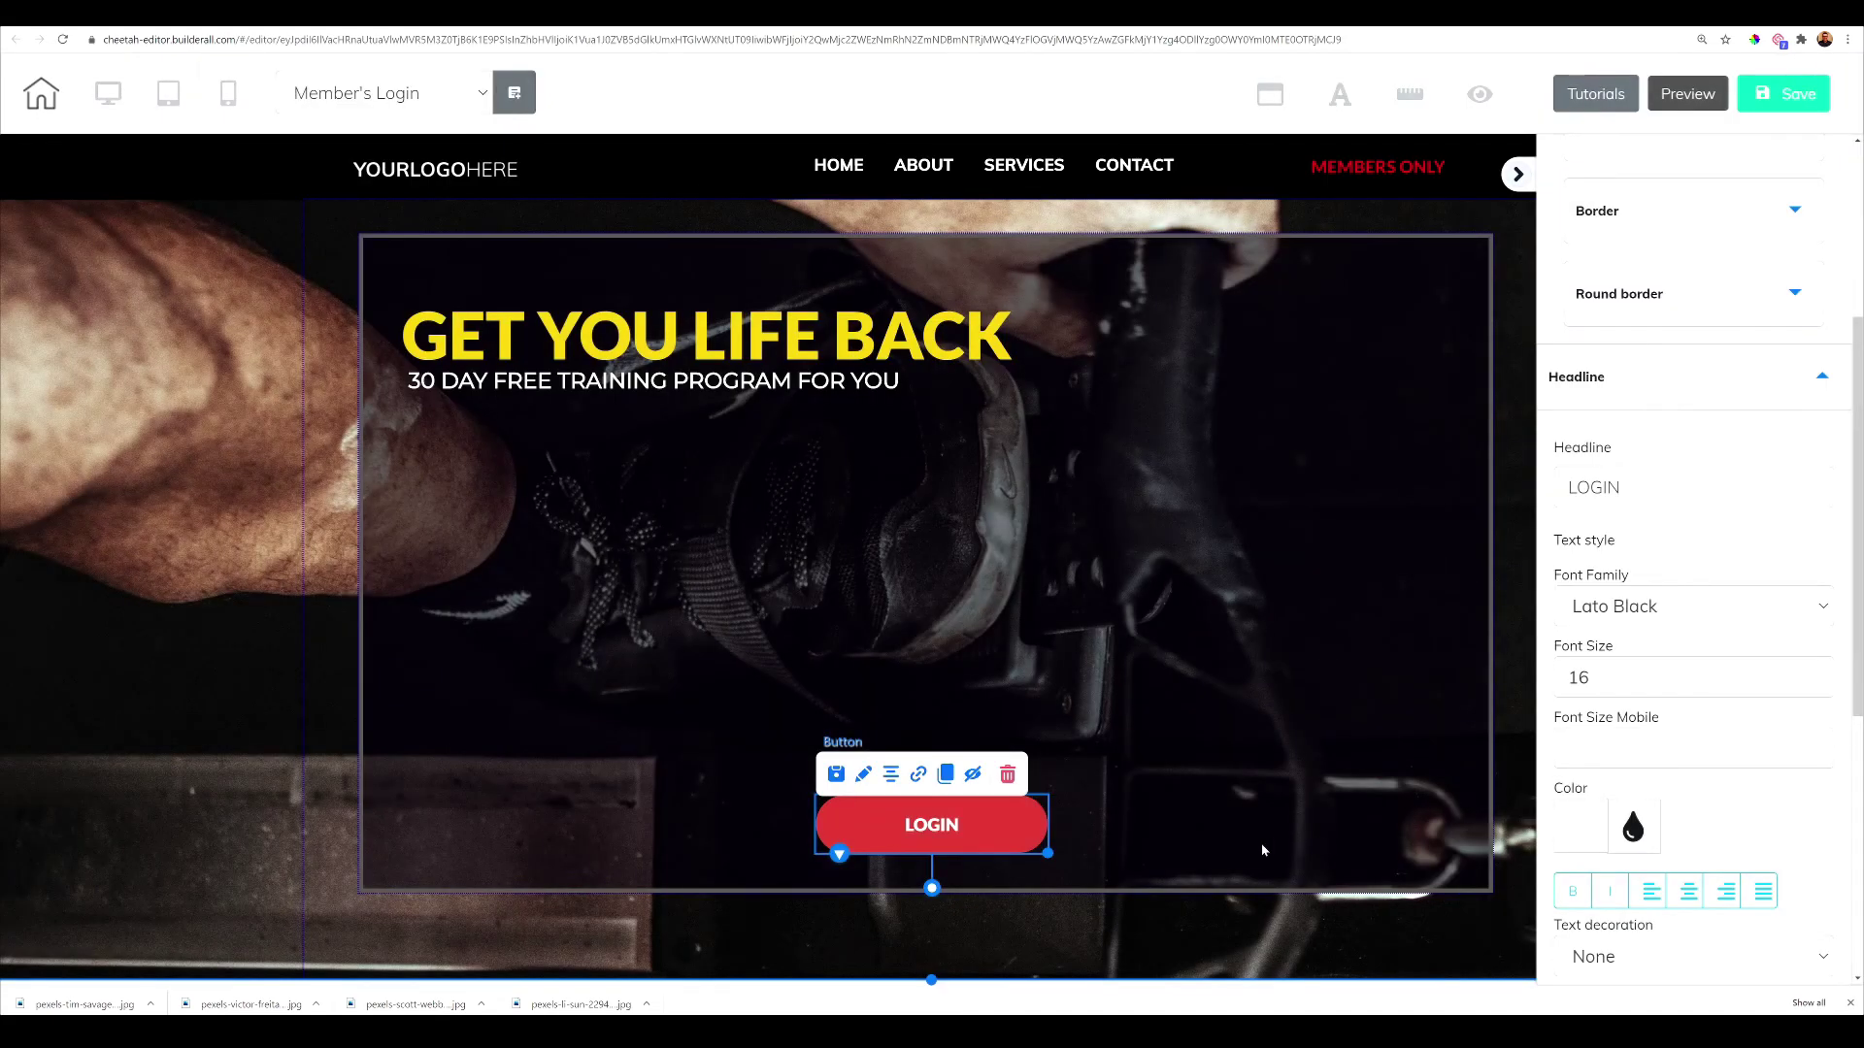
# Save the Member's Login page and publish the site
pyautogui.click(1795, 98)
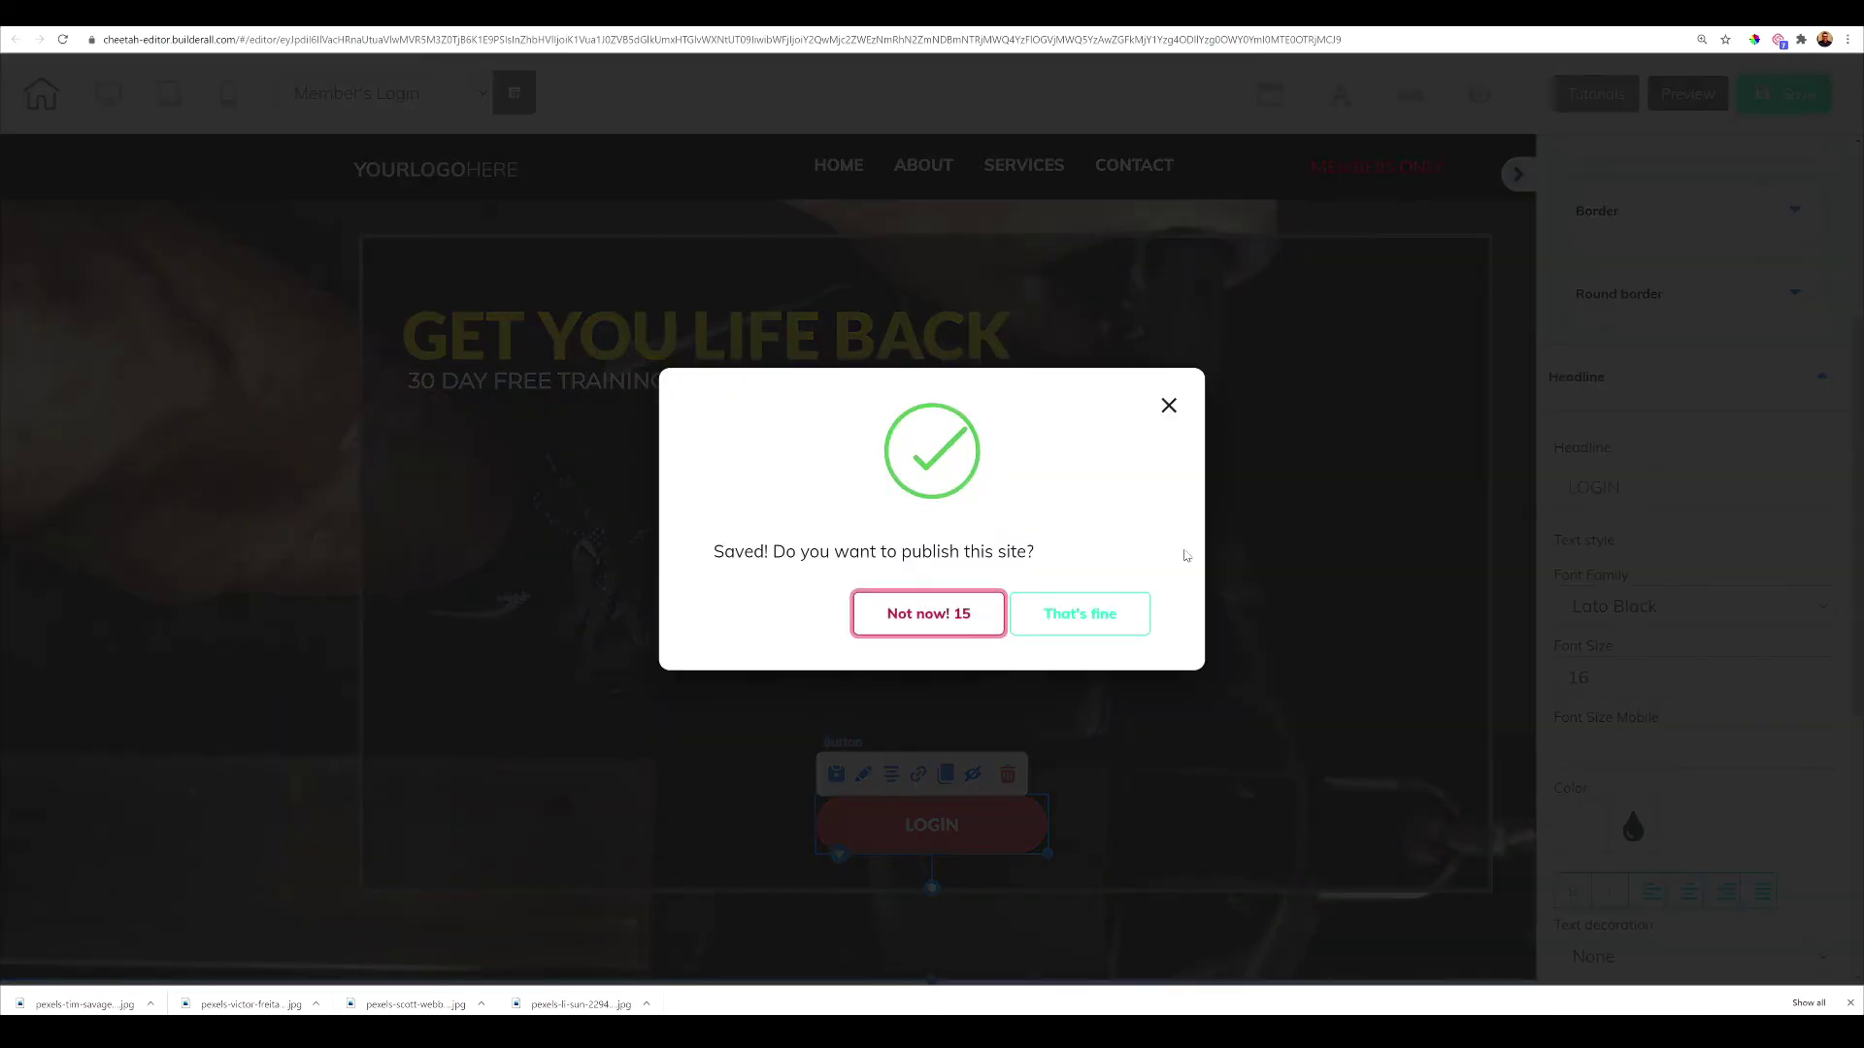
pyautogui.click(1079, 610)
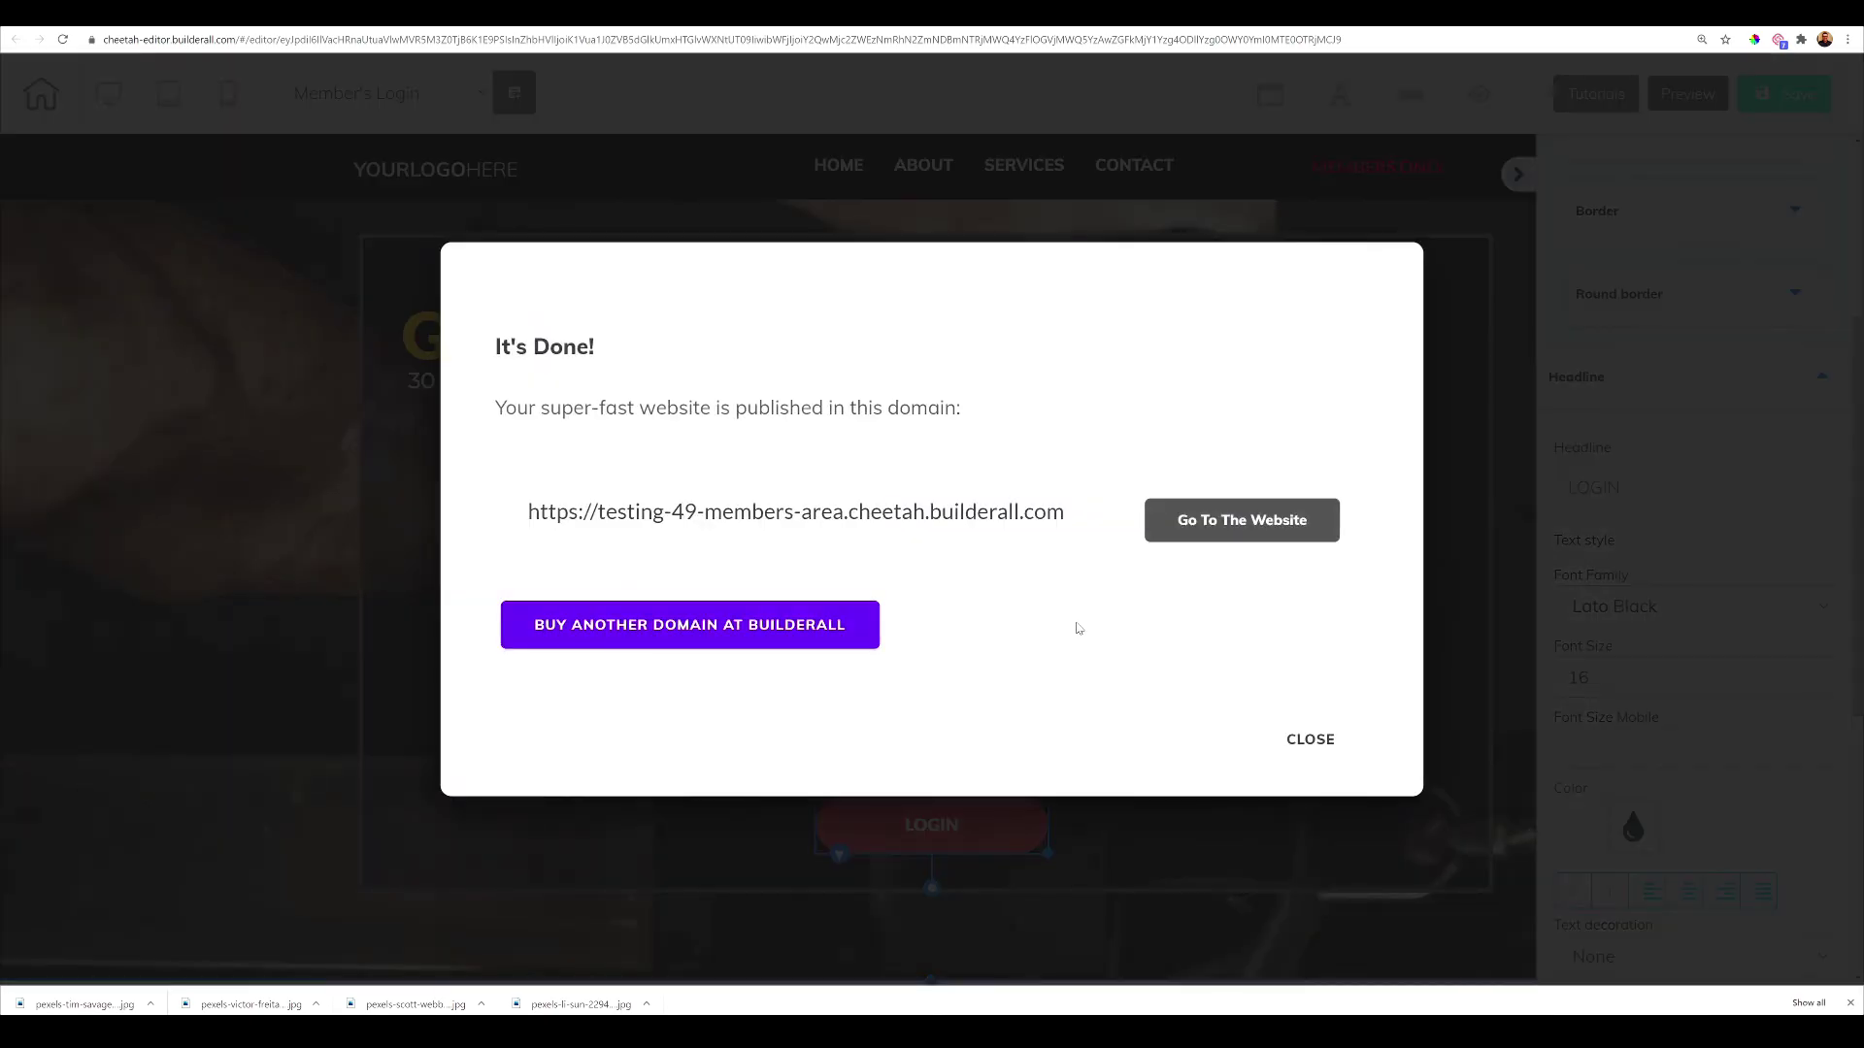
pyautogui.click(1309, 740)
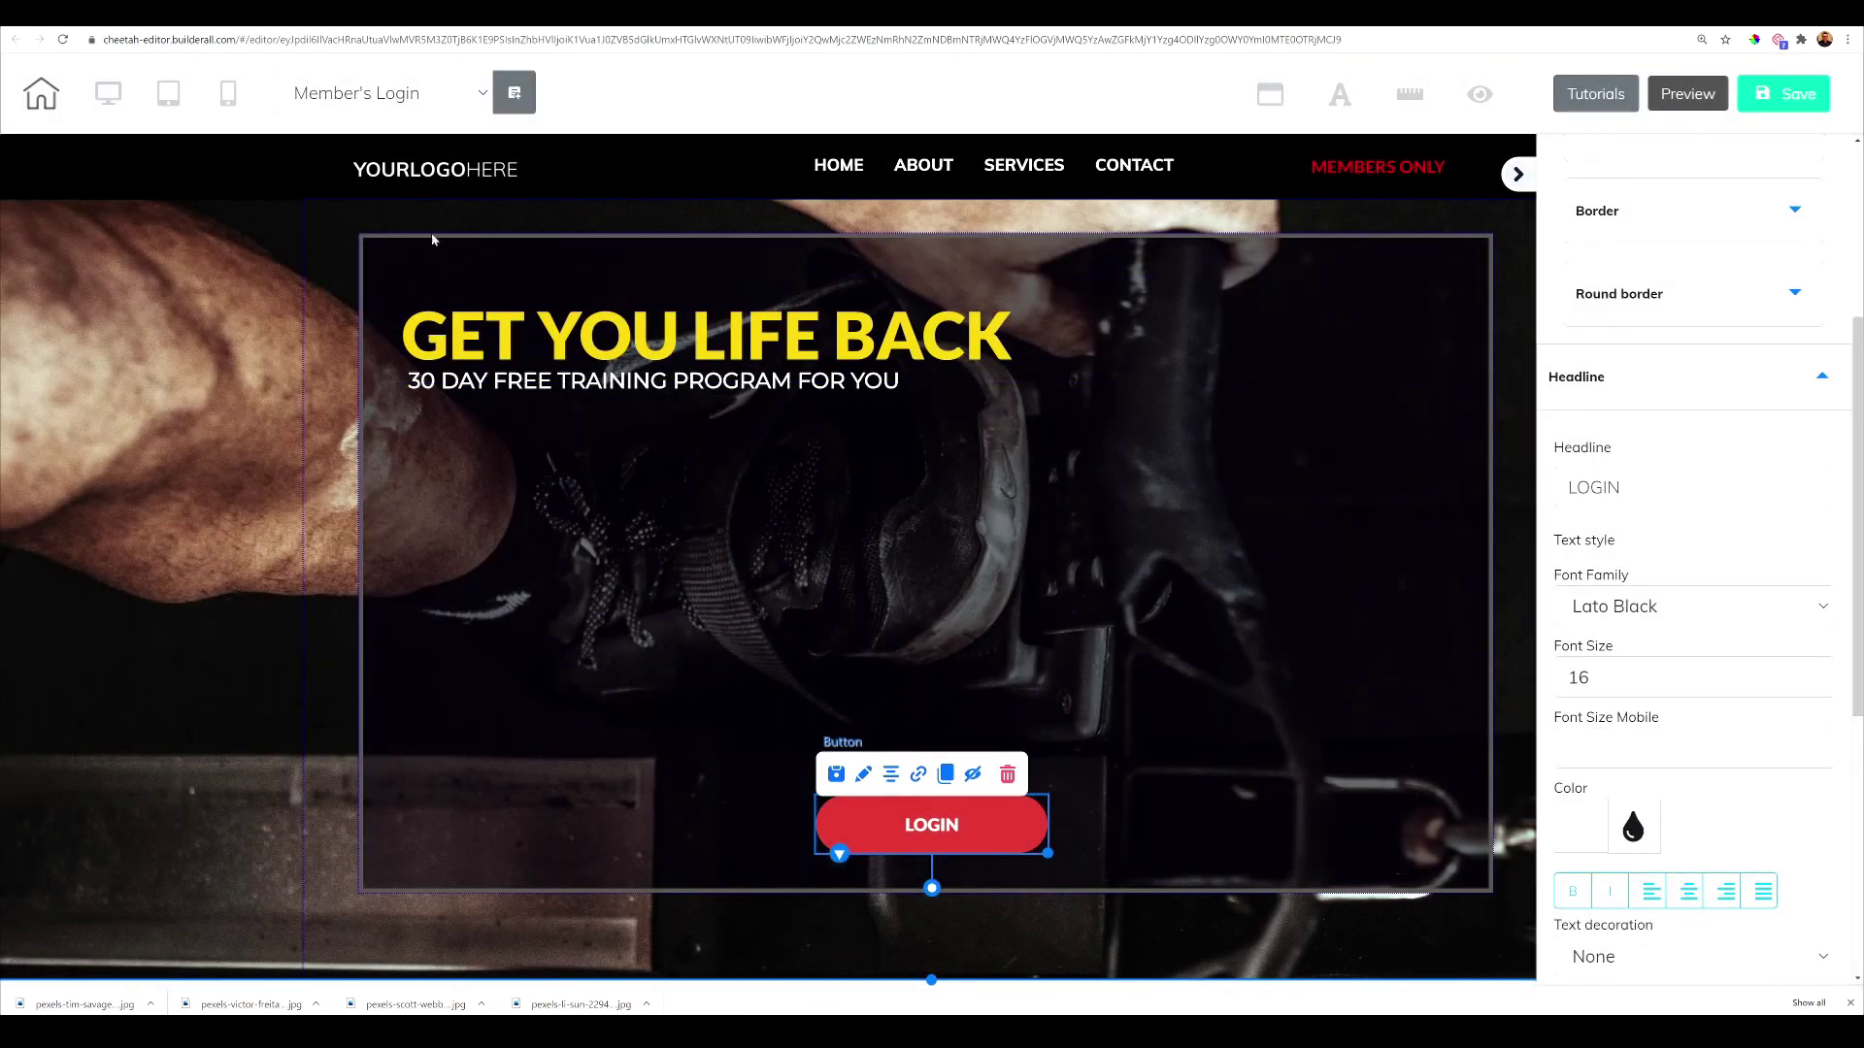
pyautogui.click(418, 93)
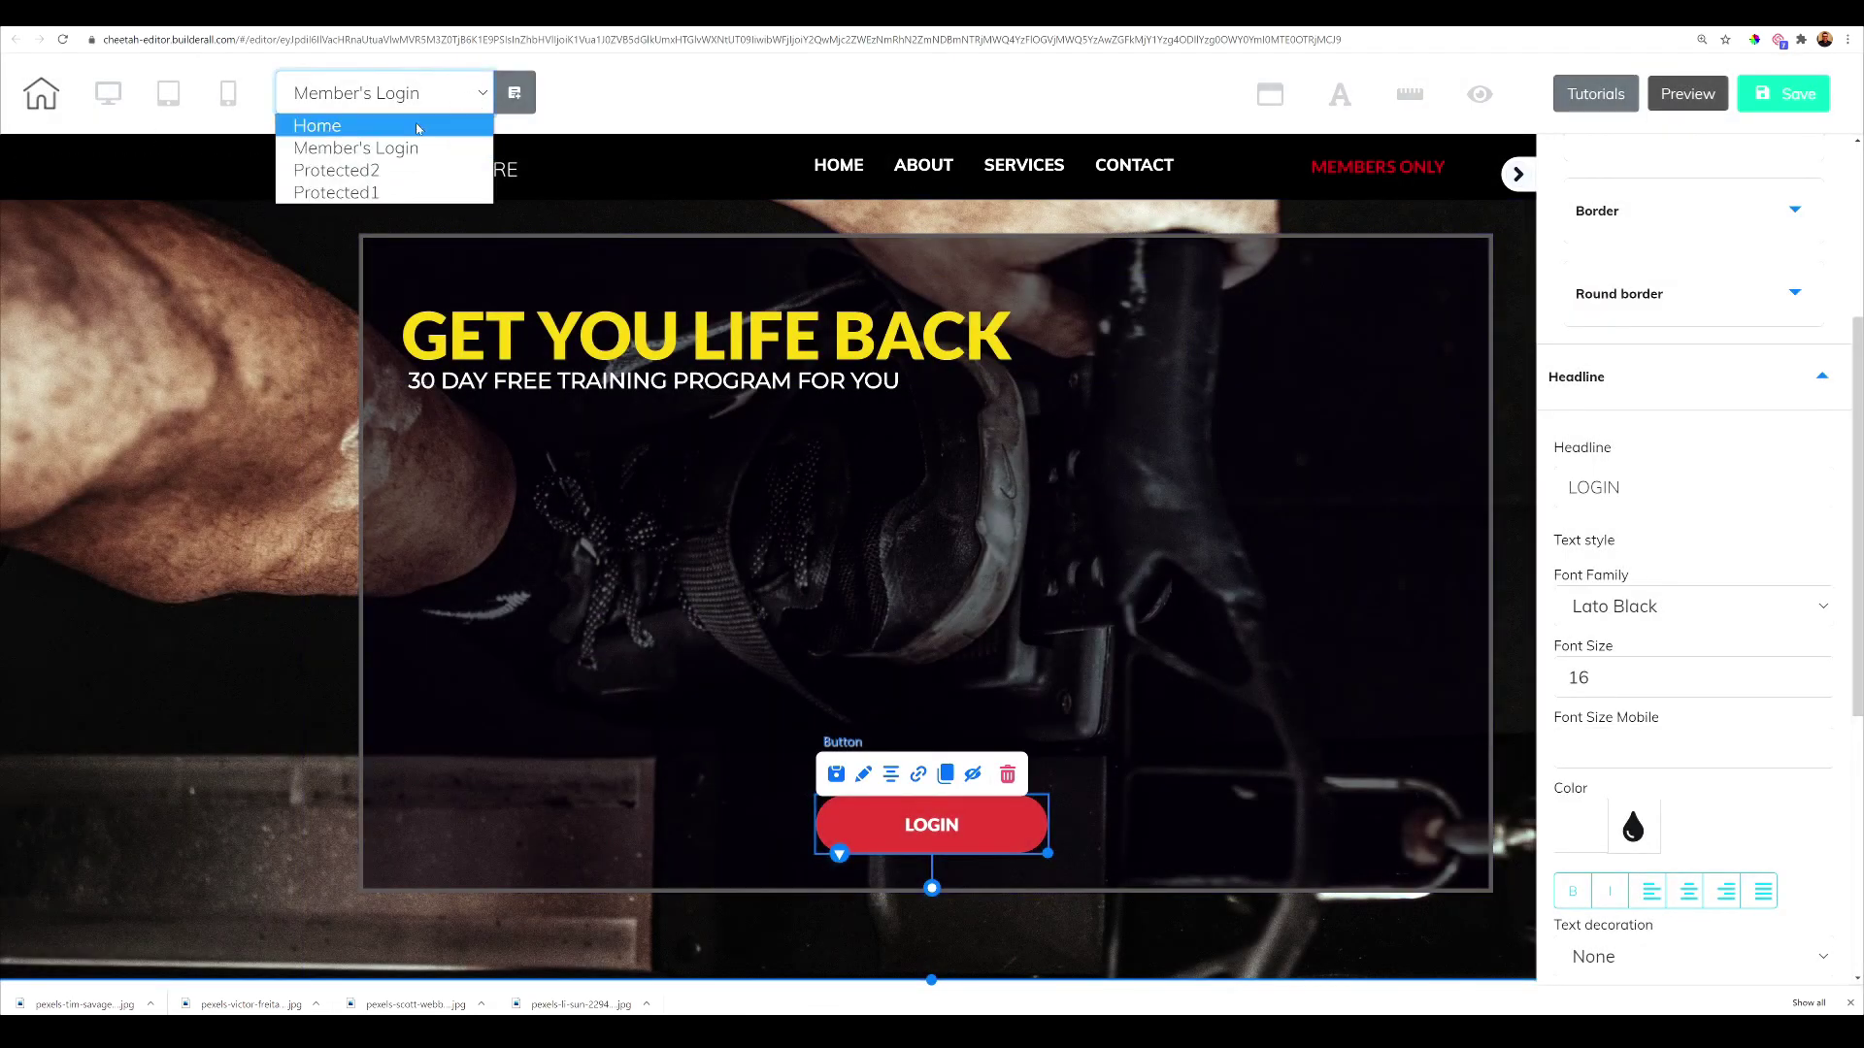
# Switch to the Home page, saving Member's Login first, and select JOIN TODAY
pyautogui.click(418, 127)
pyautogui.click(1021, 560)
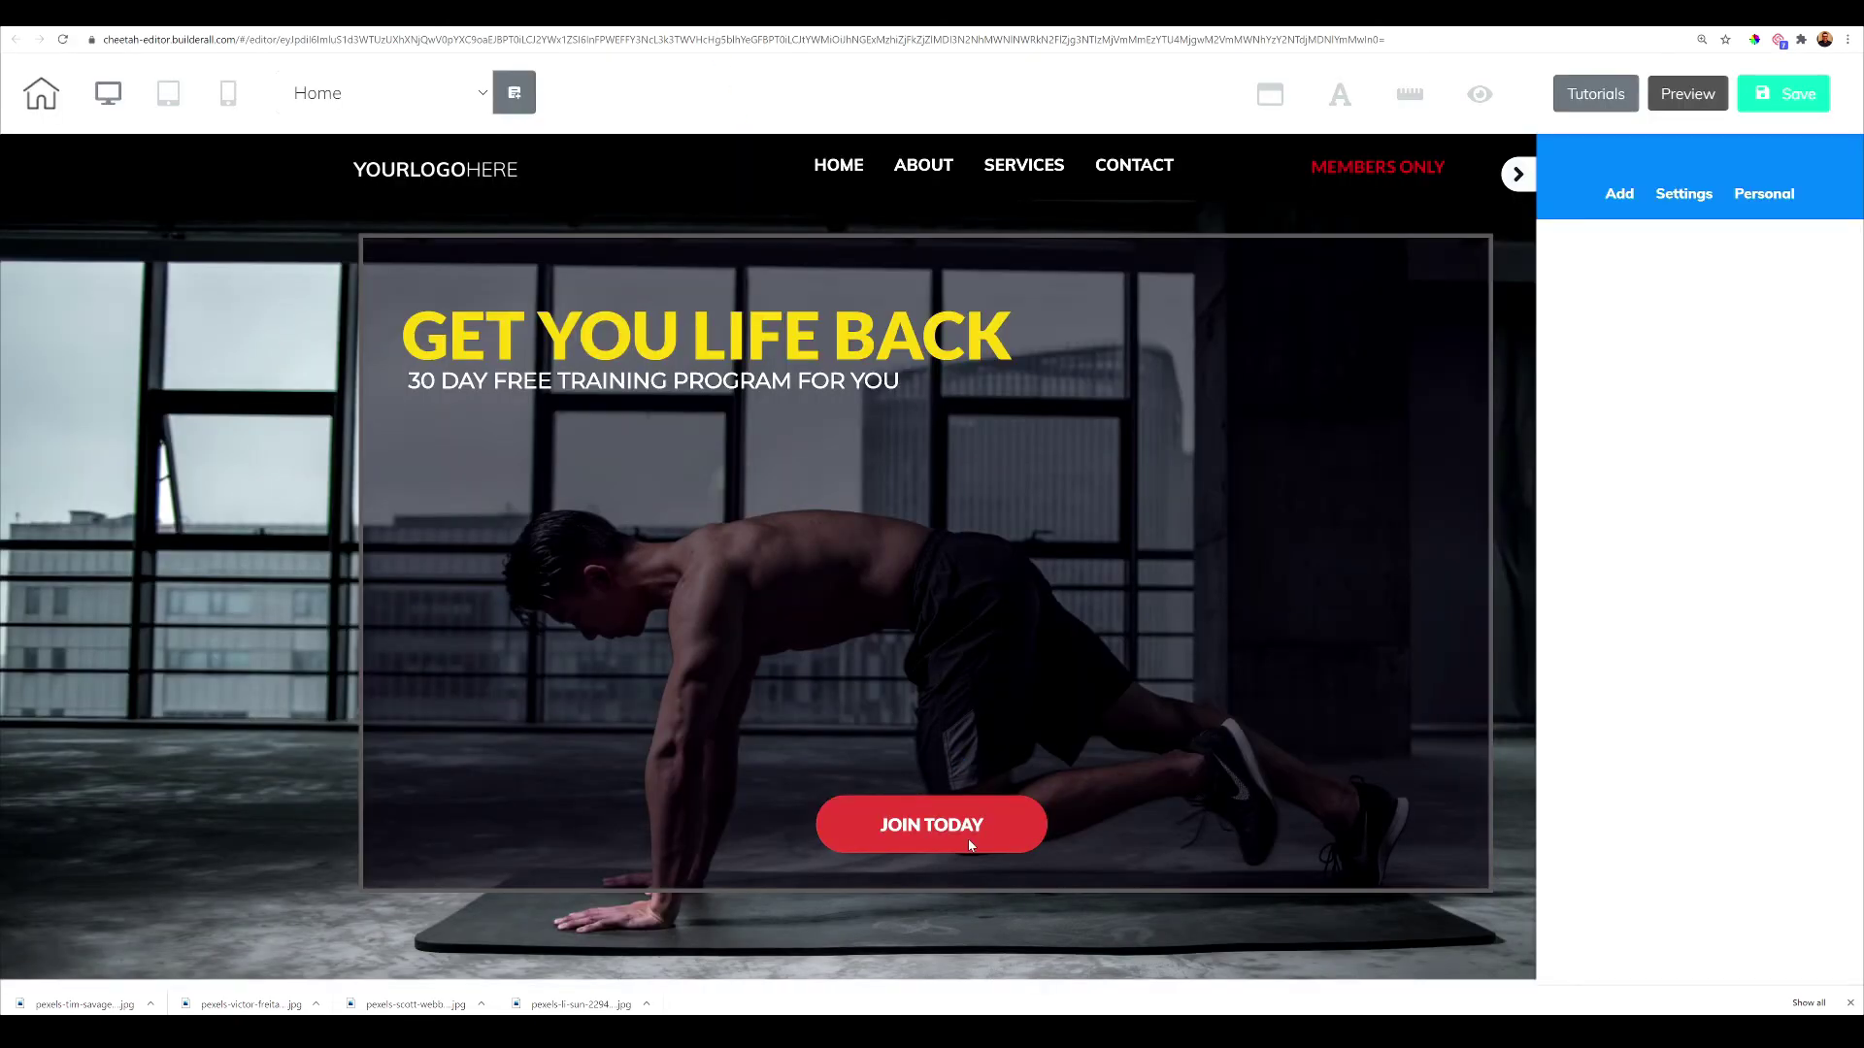
pyautogui.click(941, 824)
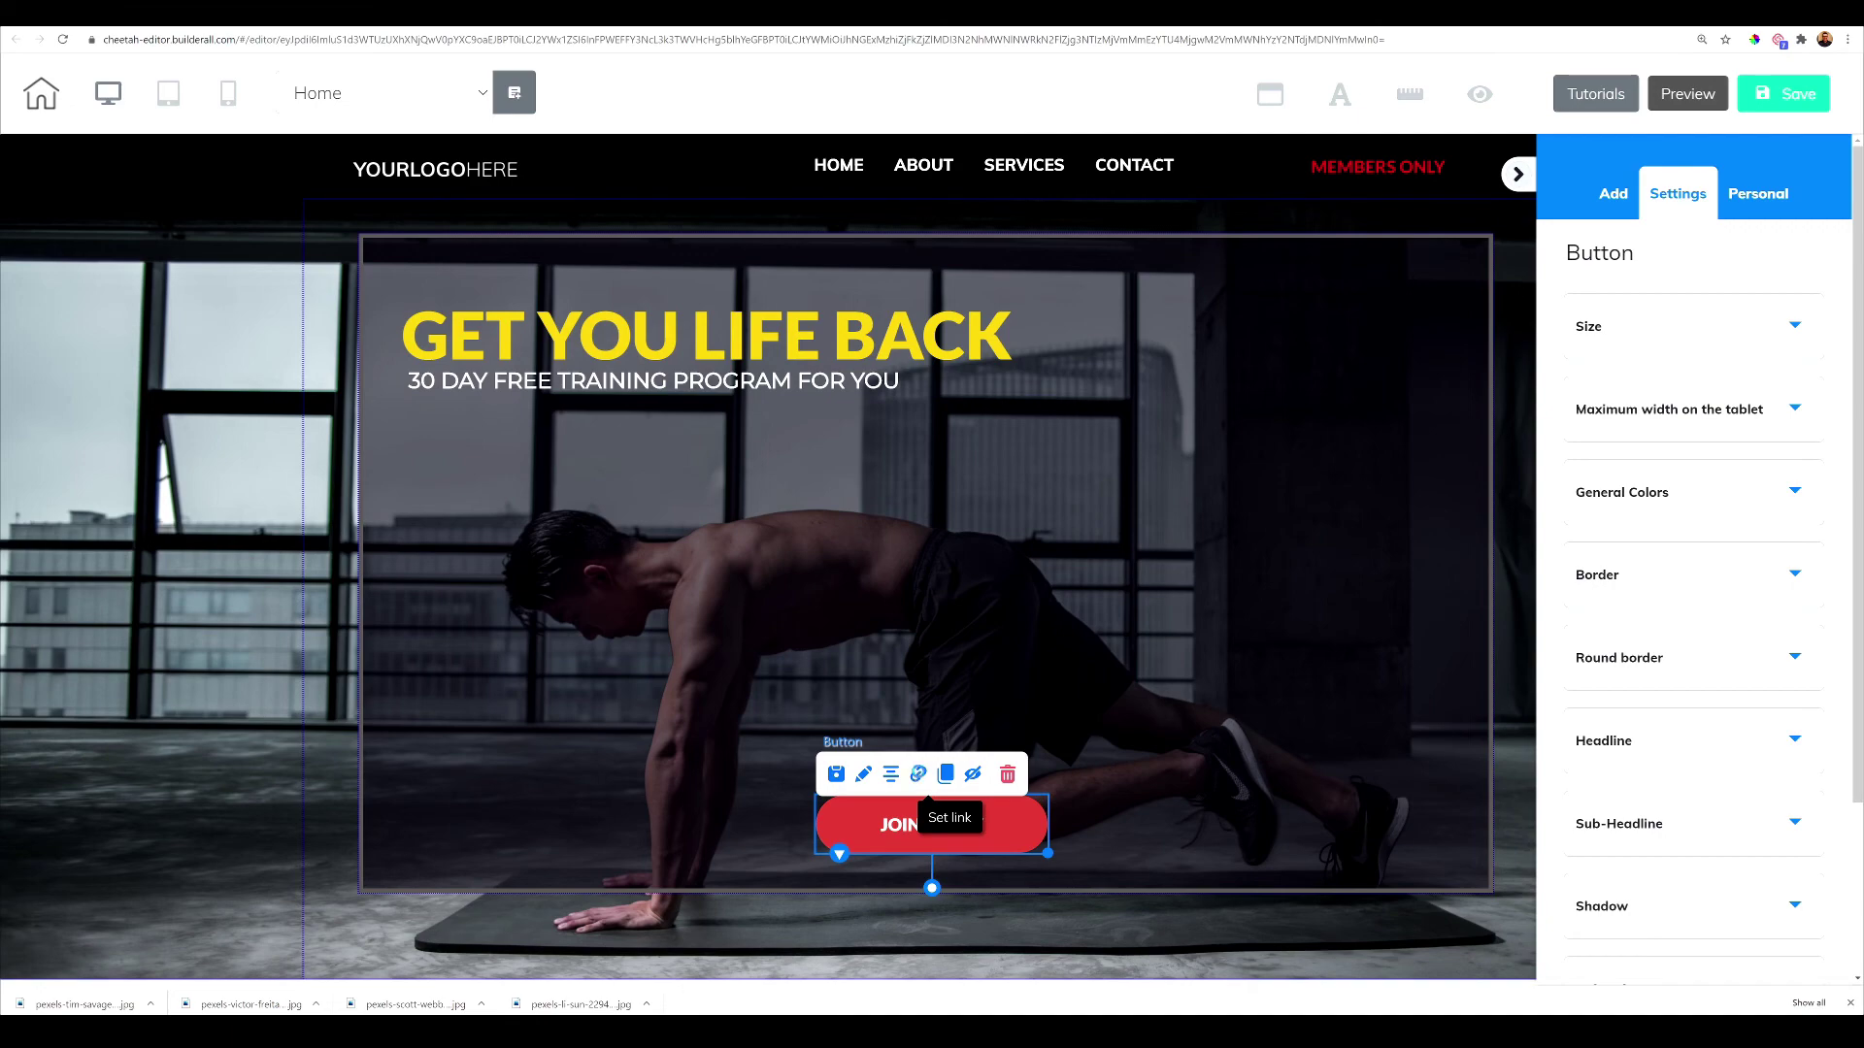
# Confirm JOIN TODAY's link registers into FITNESS and redirects to Protected1, then save Home
pyautogui.click(918, 774)
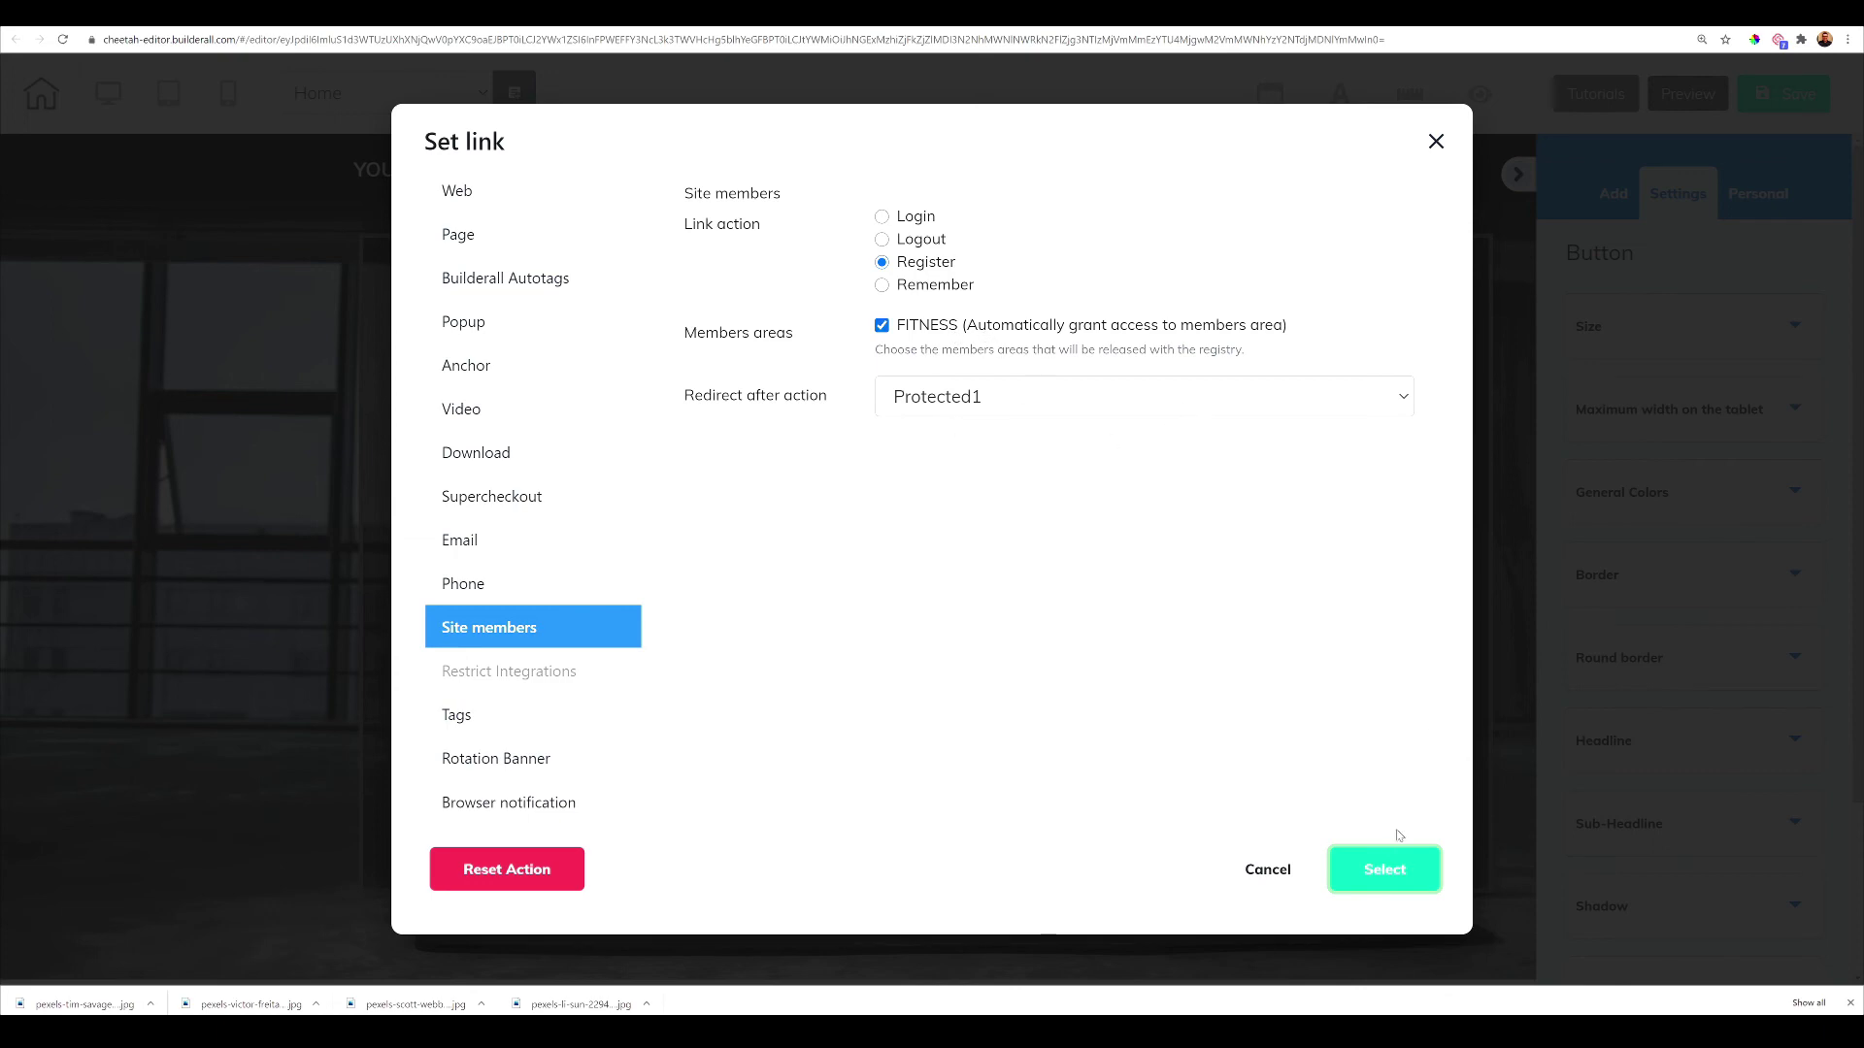
pyautogui.click(1267, 870)
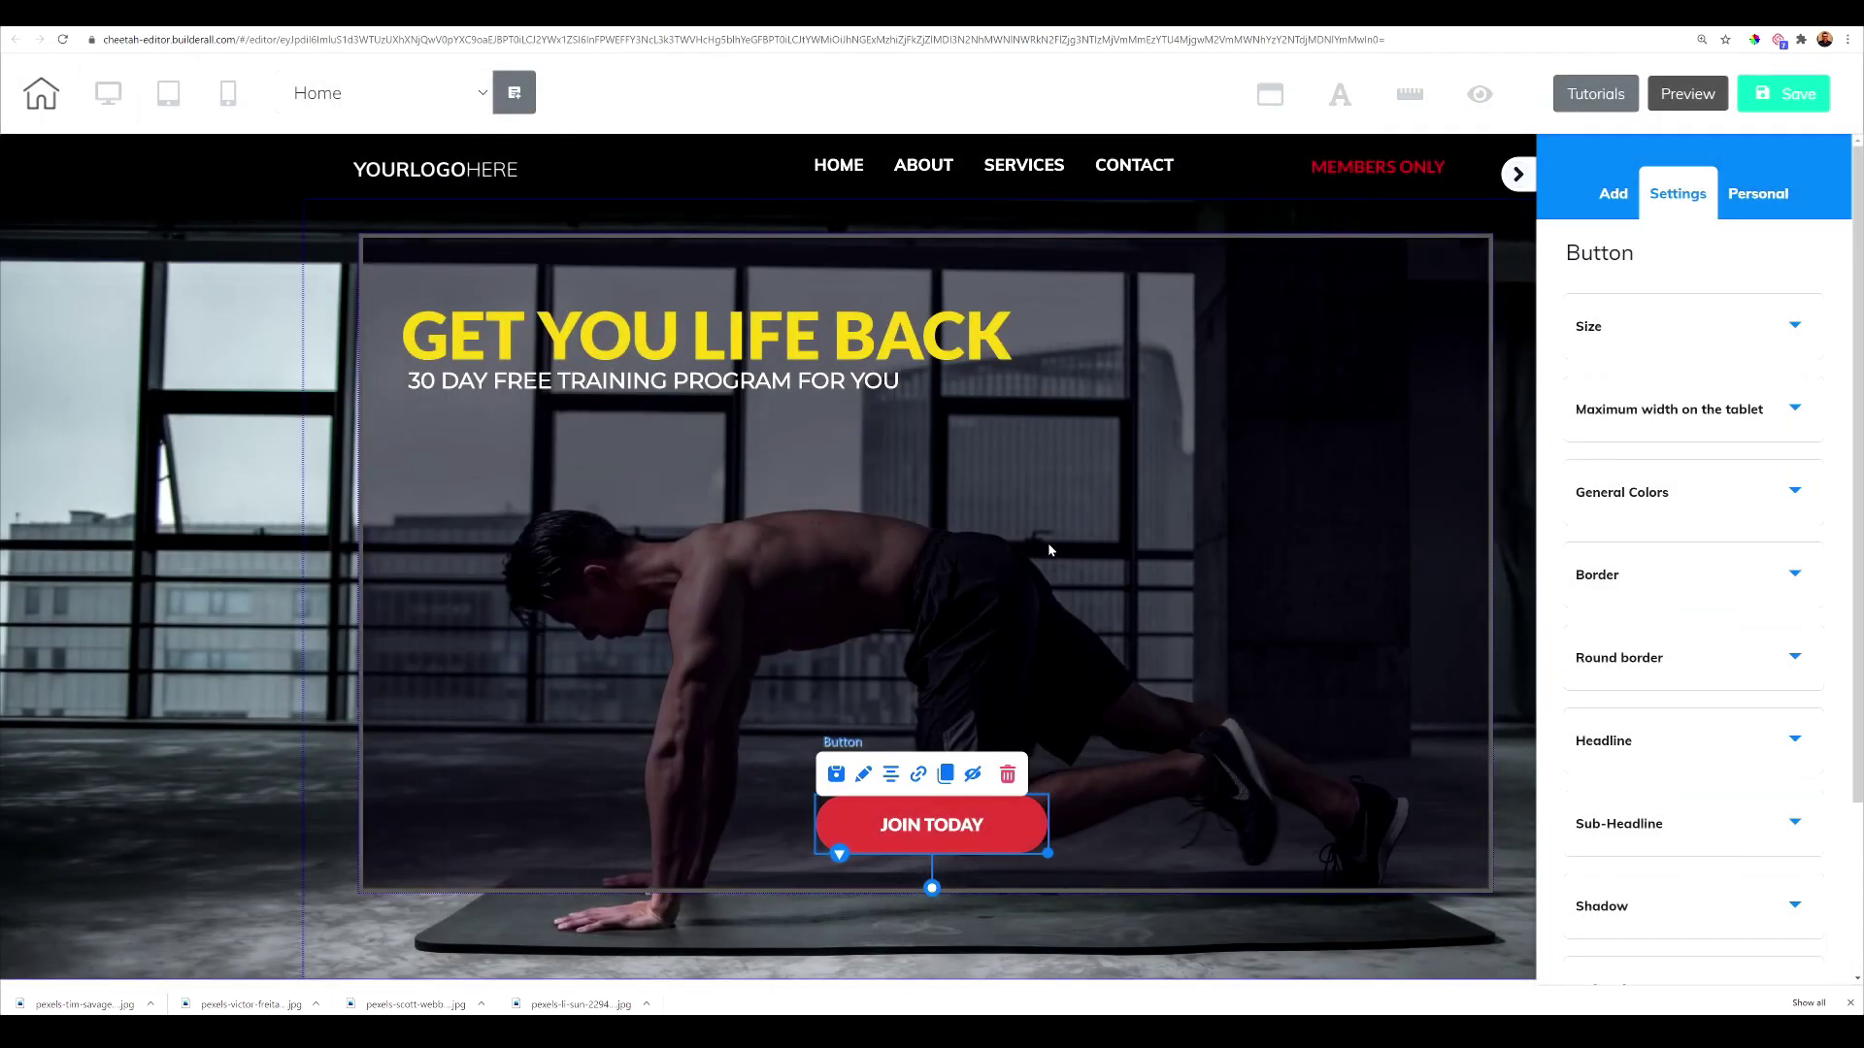
pyautogui.hotkey('ctrl', 's')
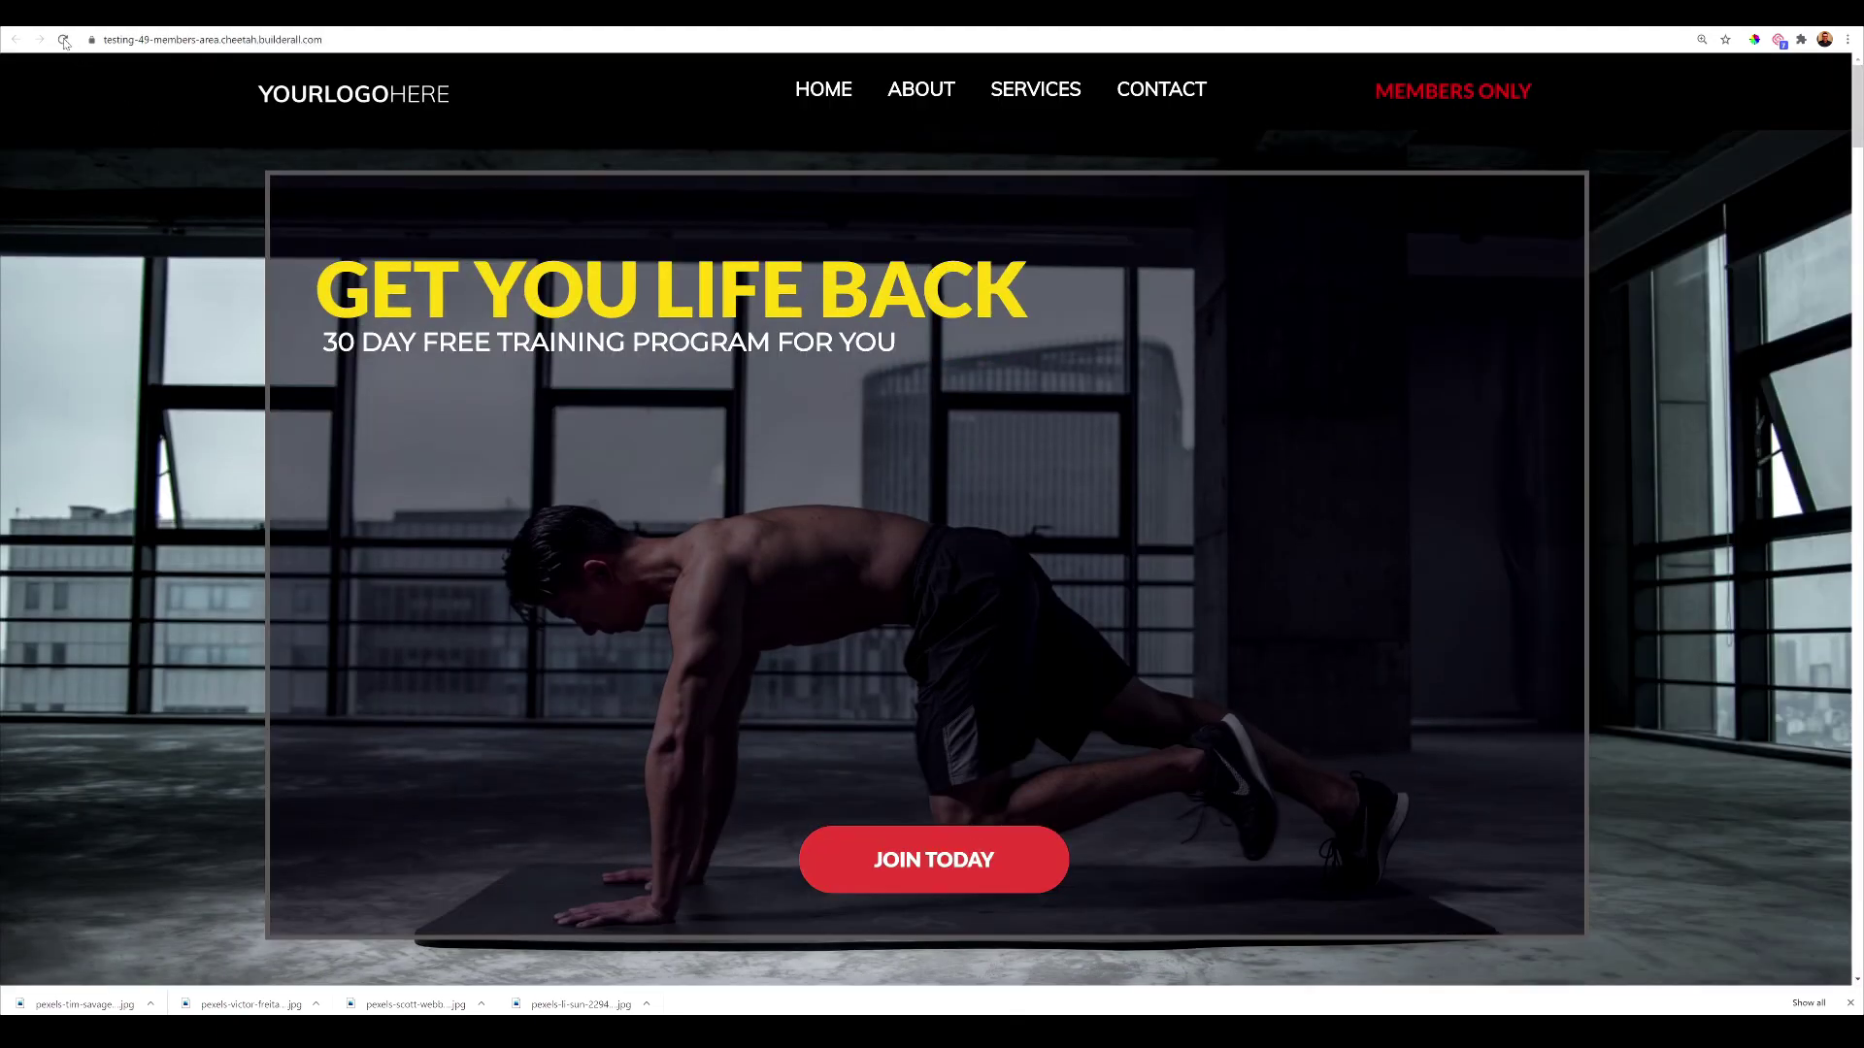
# Reload the live site, open the JOIN TODAY Register form, and enter the member's full name
pyautogui.click(63, 39)
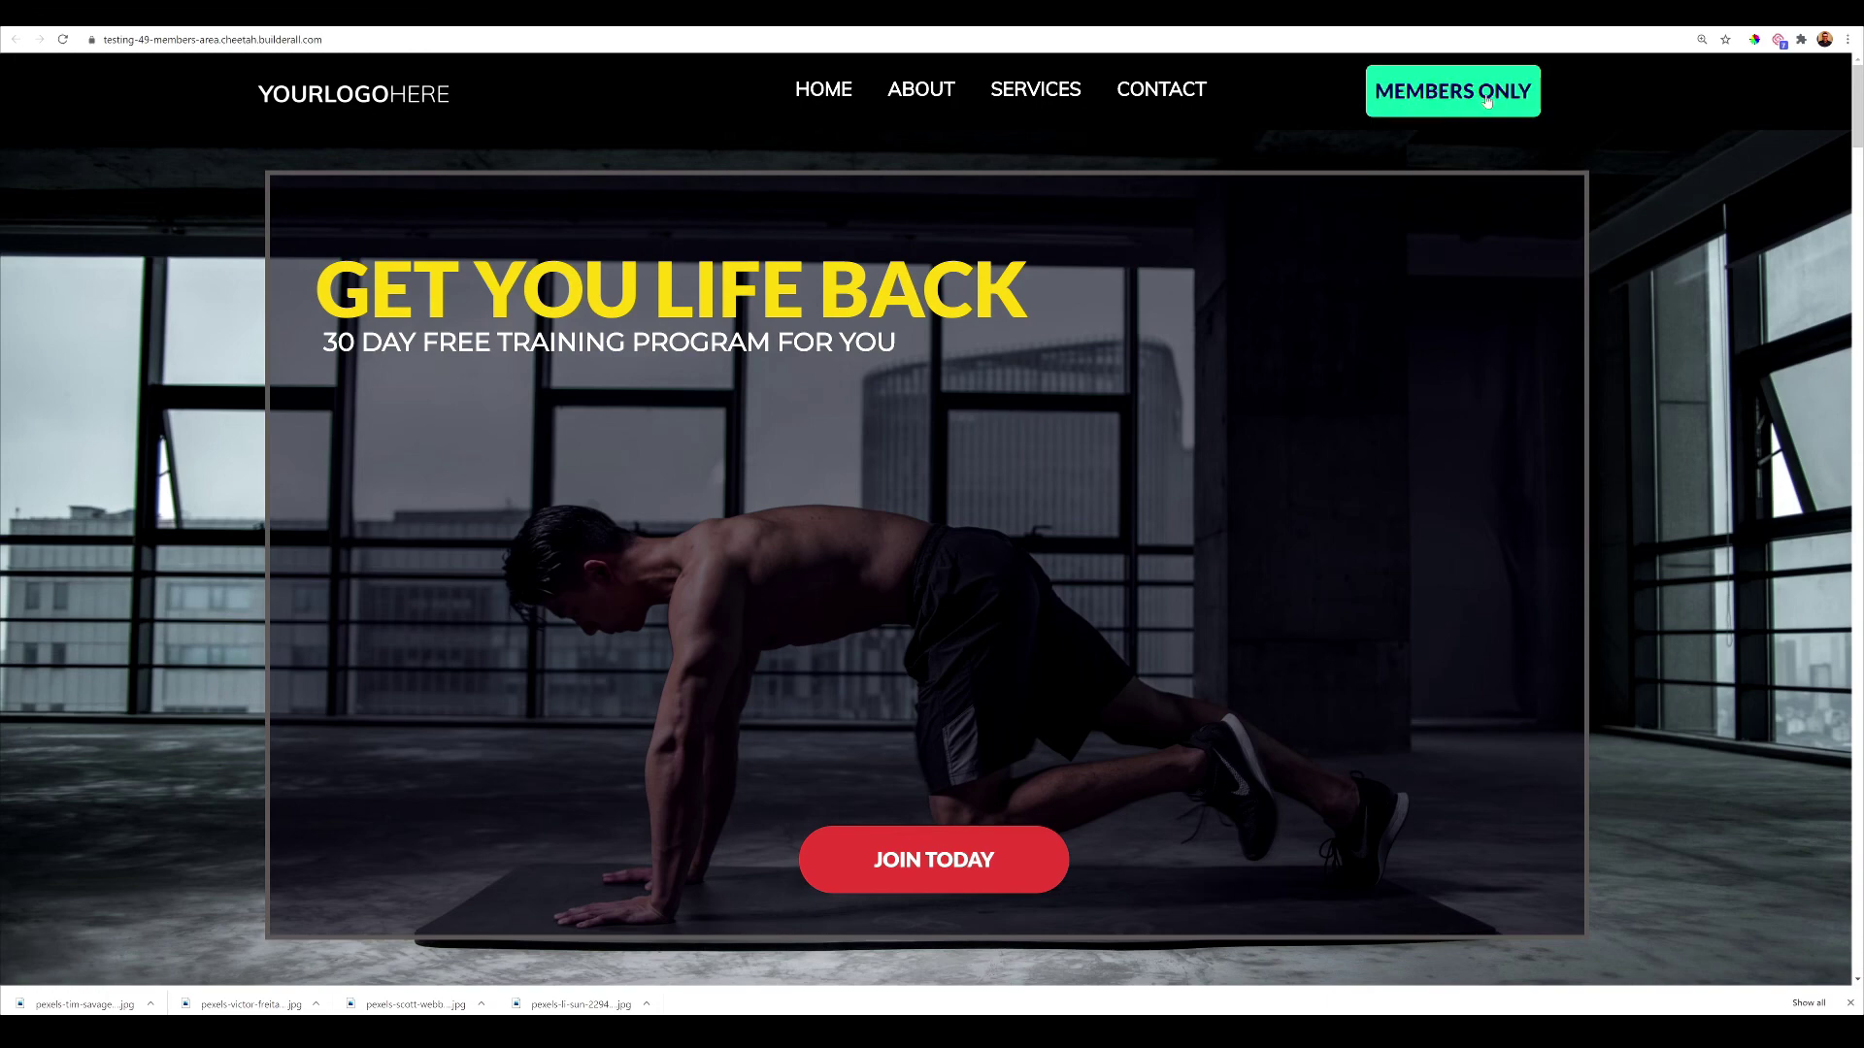
pyautogui.click(914, 856)
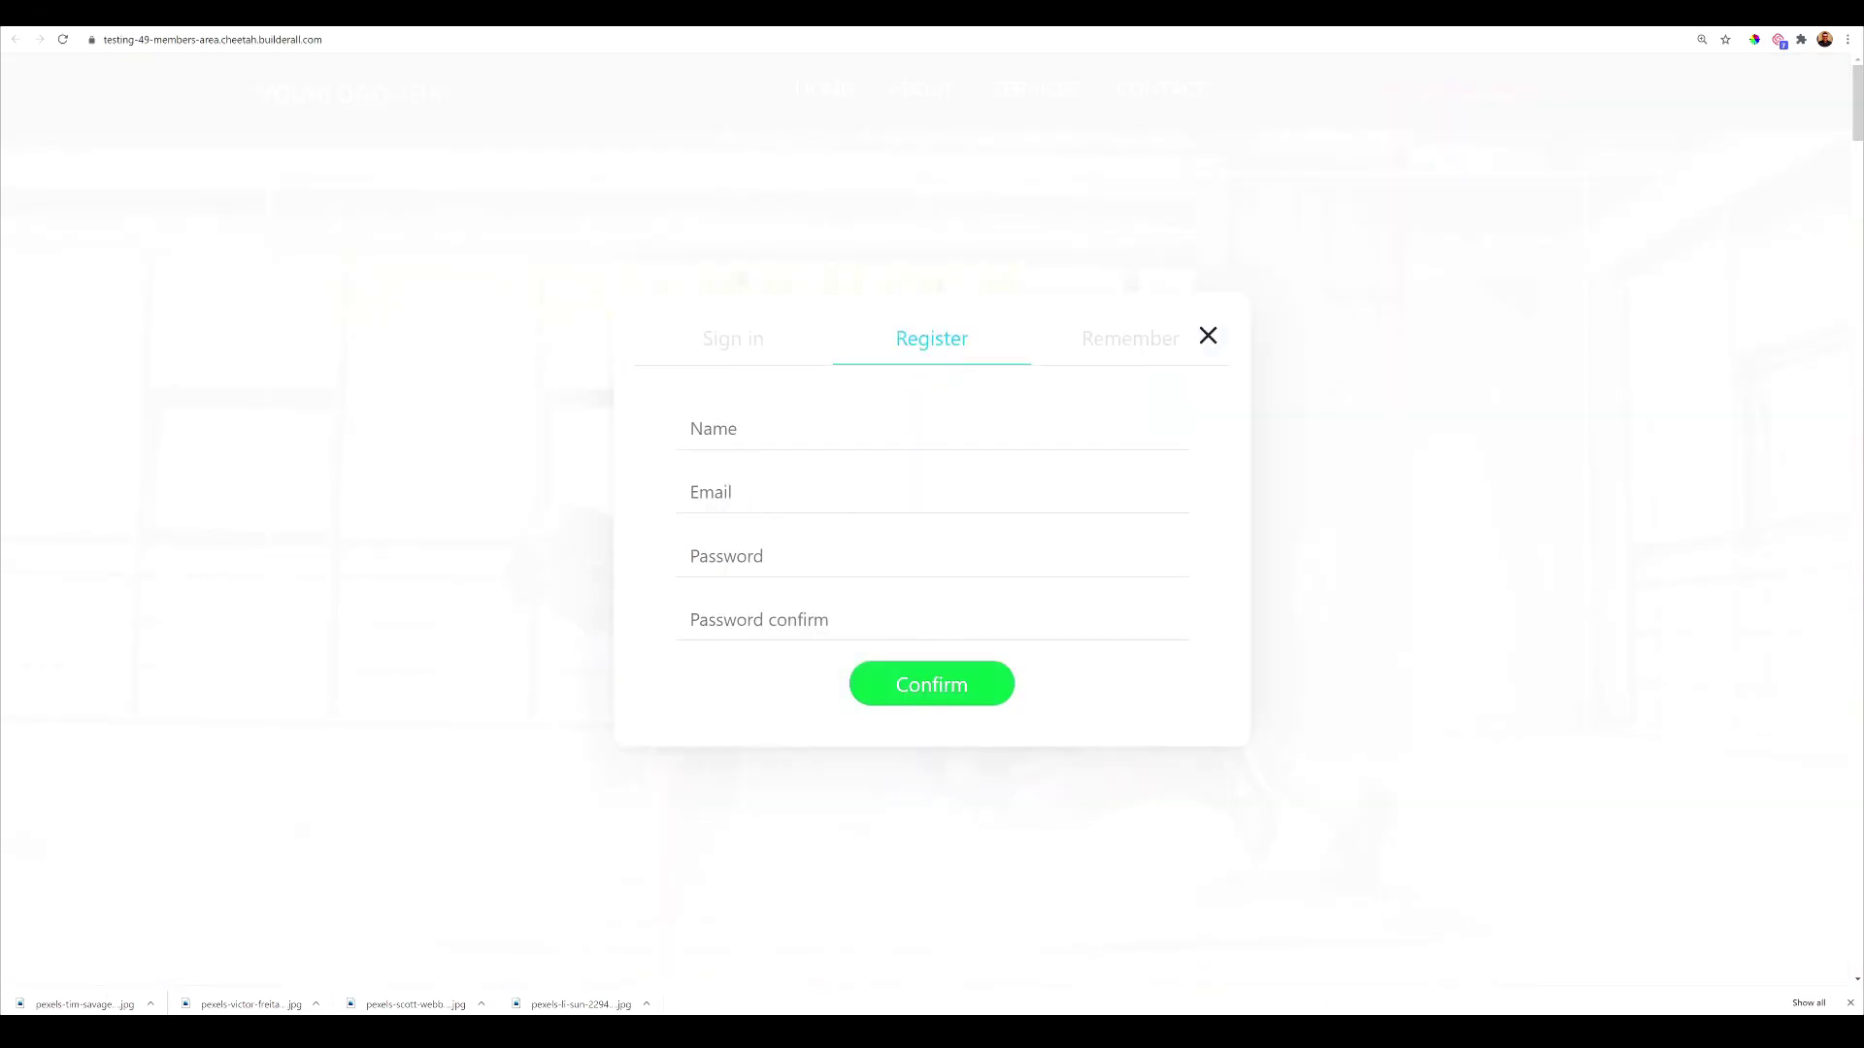
pyautogui.click(913, 428)
pyautogui.write('fRAN')
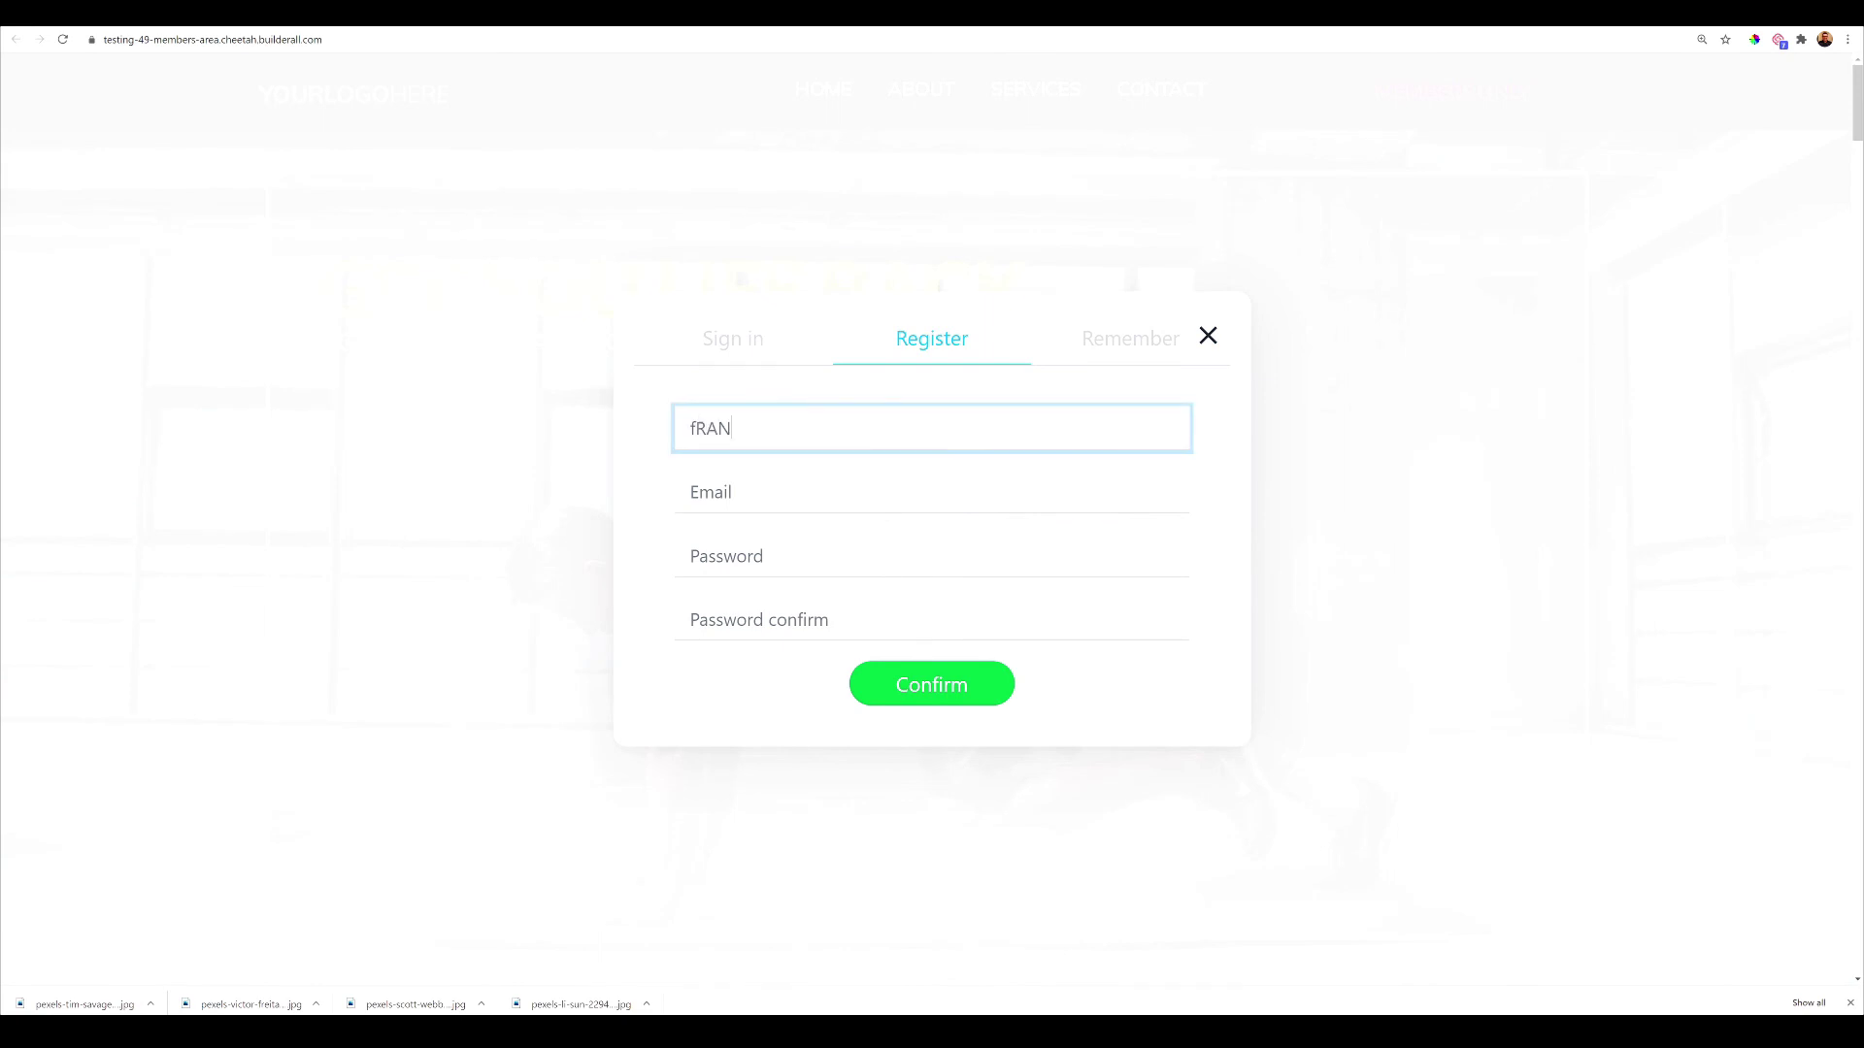
pyautogui.press('BackSpace')
pyautogui.press('BackSpace')
# Fill in the member's e-mail, a password, and the password confirmation
pyautogui.click(912, 493)
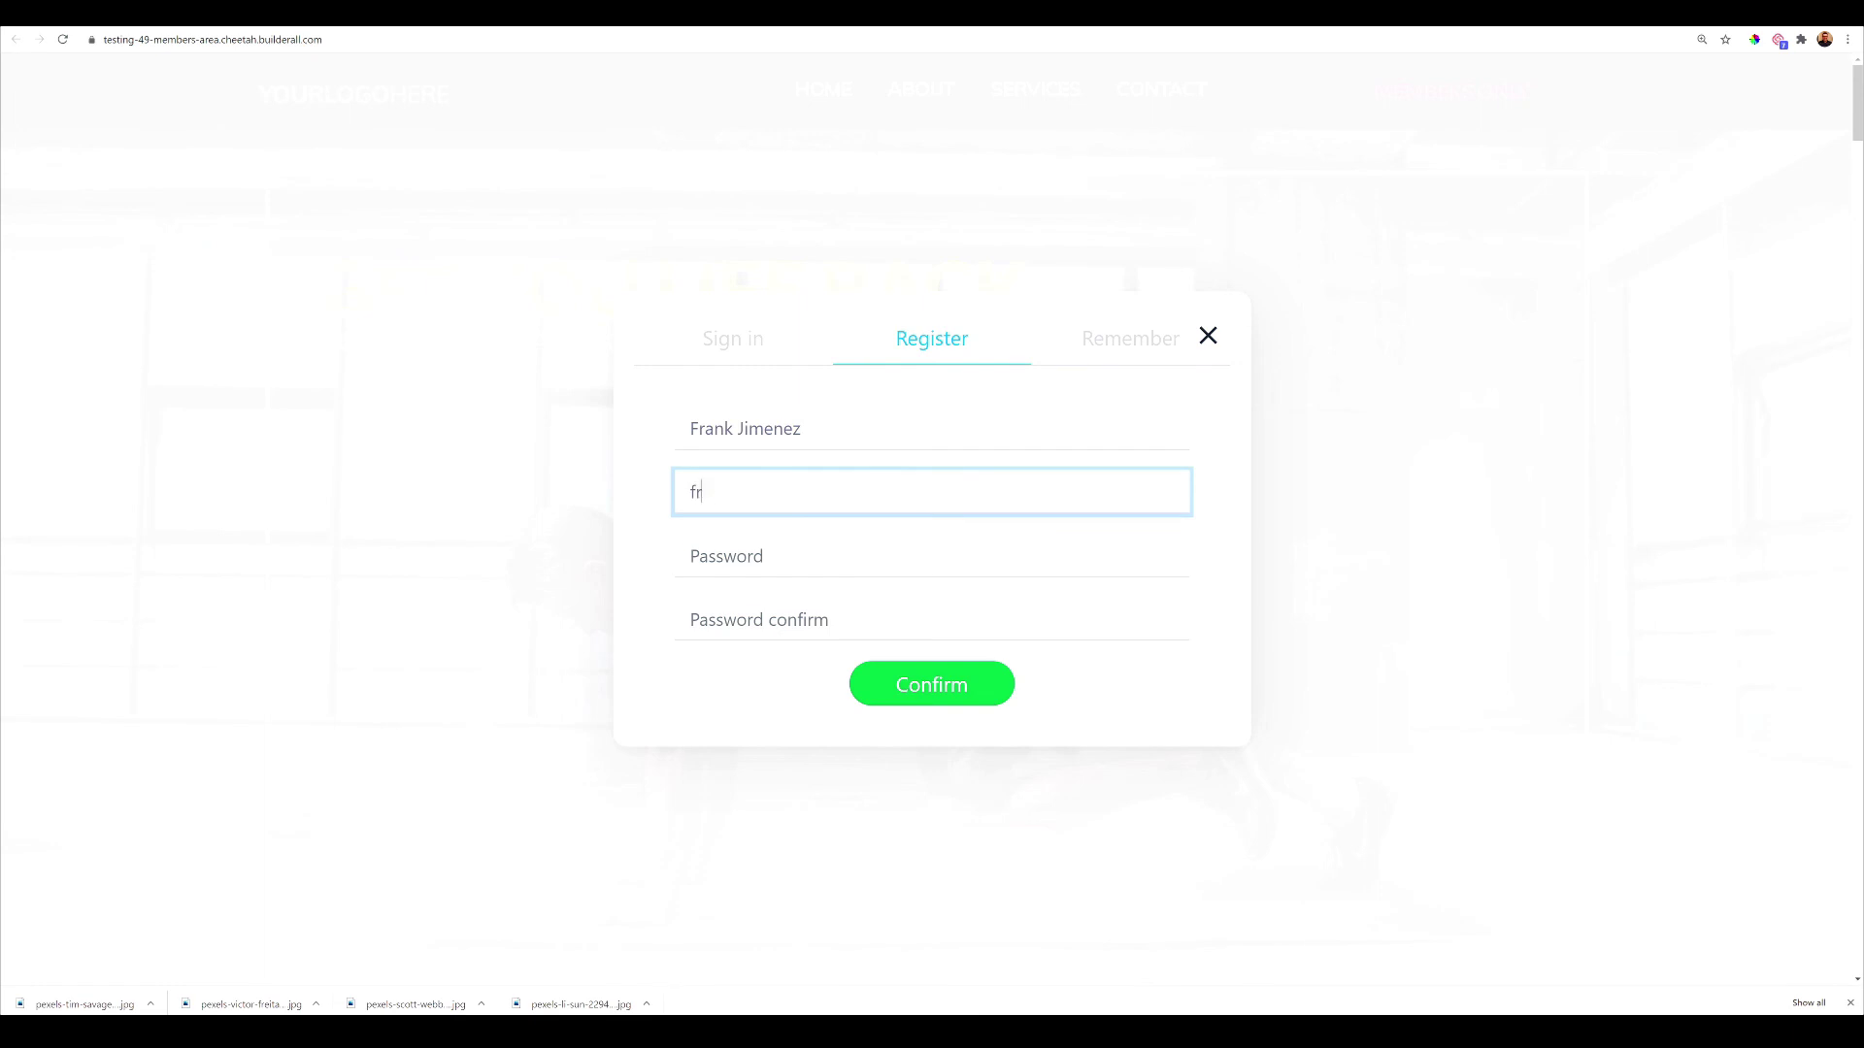
pyautogui.press('Tab')
pyautogui.write('••••')
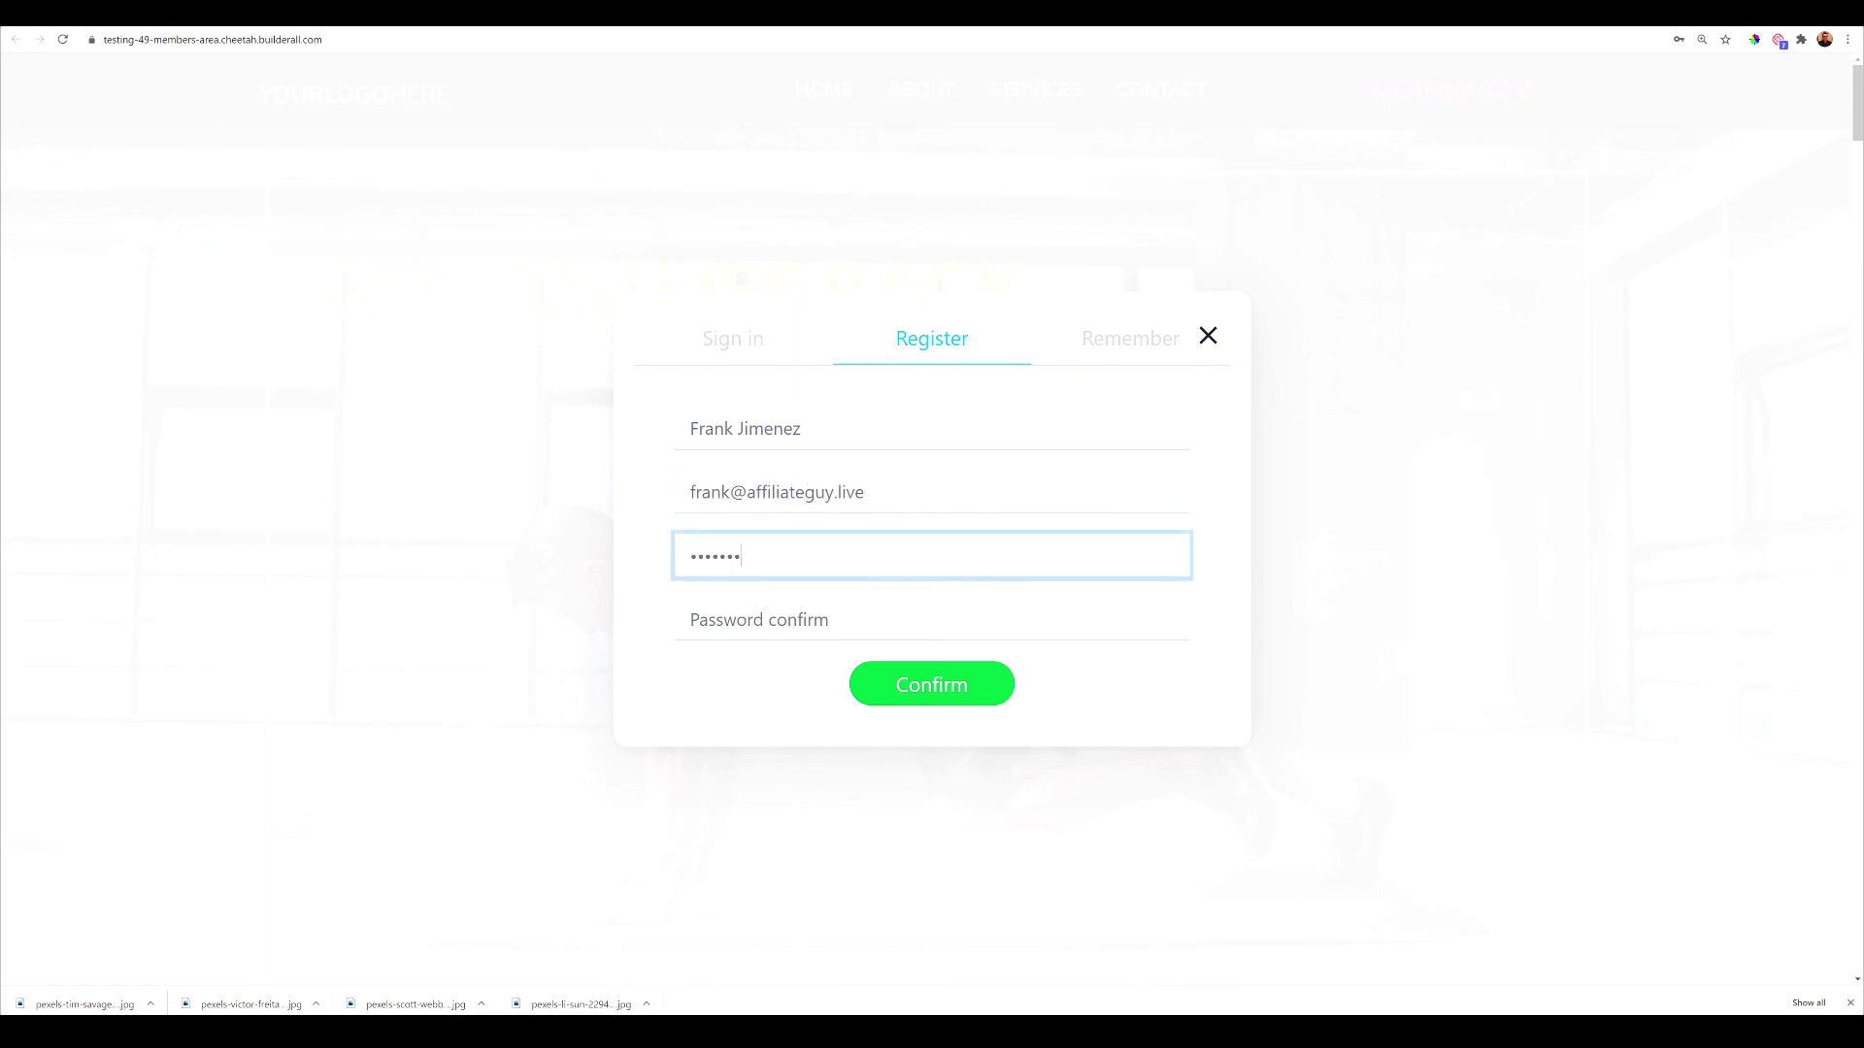
pyautogui.write('•••••')
pyautogui.press('Tab')
pyautogui.write('•')
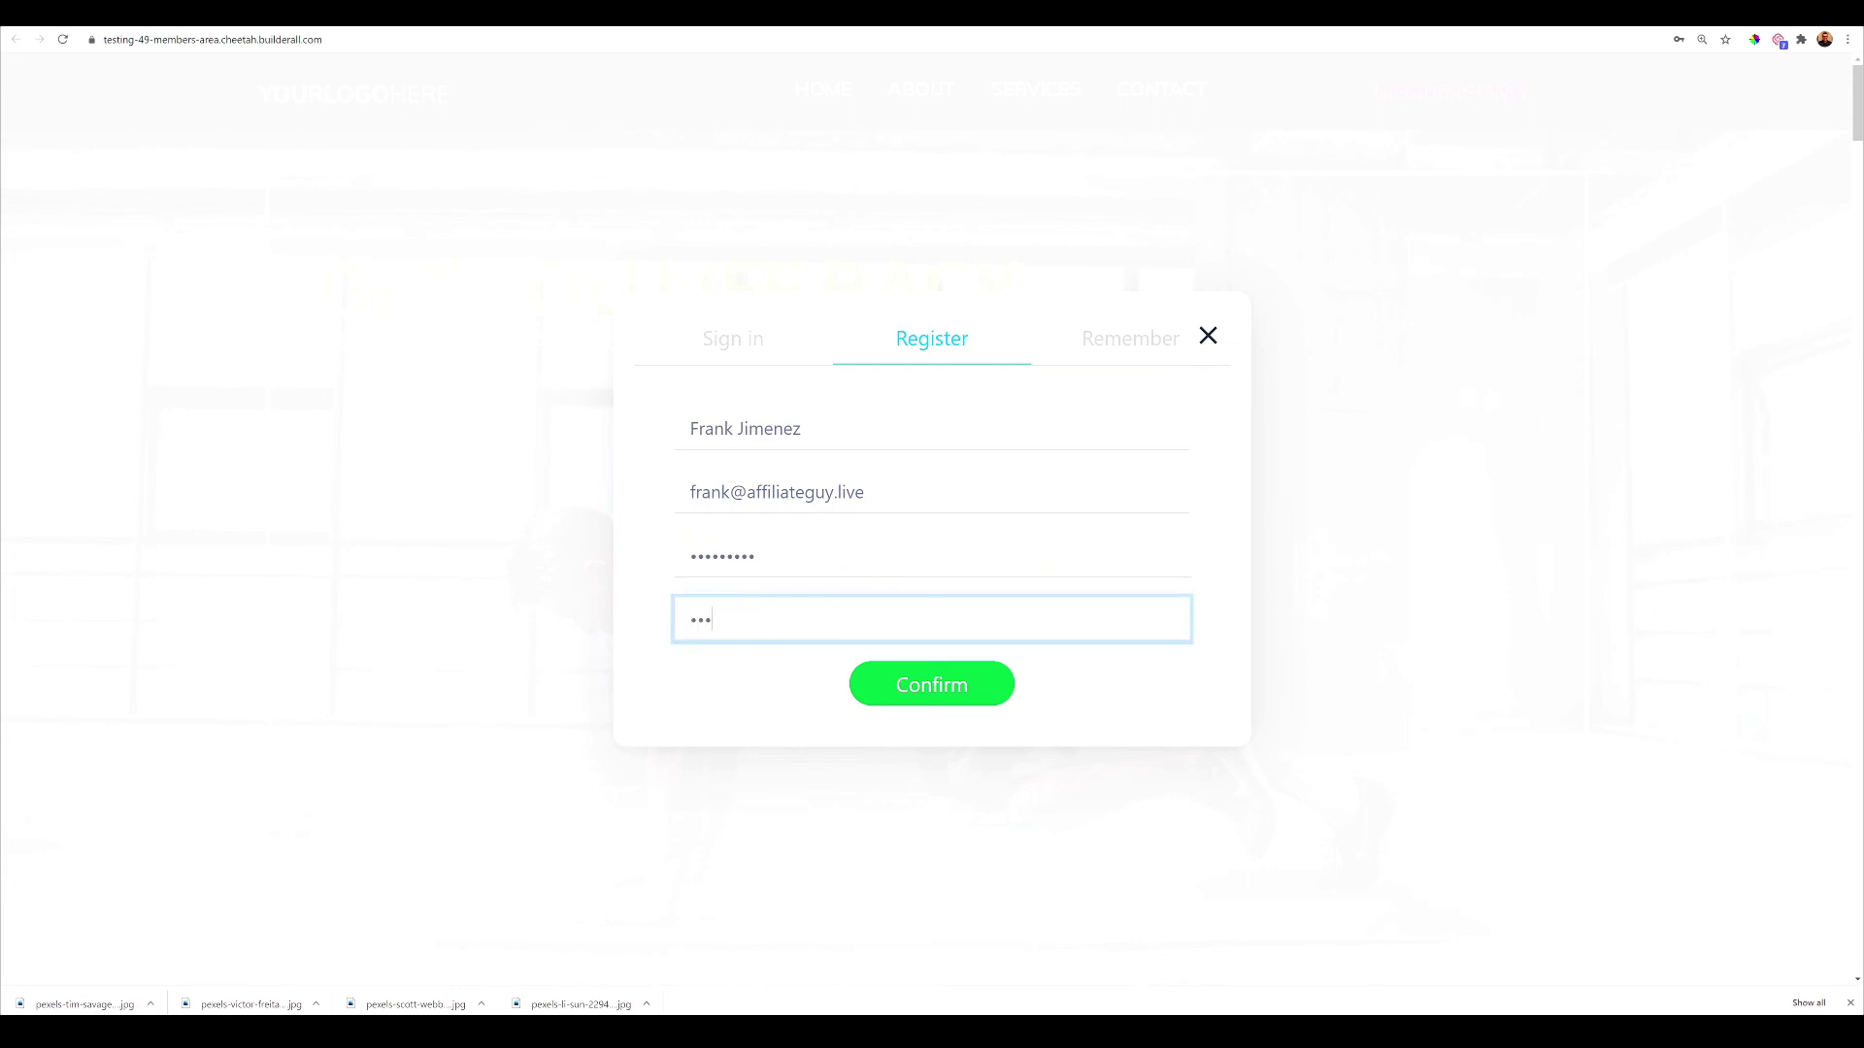
pyautogui.write('••••••')
# Submit the registration, dismiss Chrome's password alert, and go to Protected Page 2
pyautogui.click(958, 685)
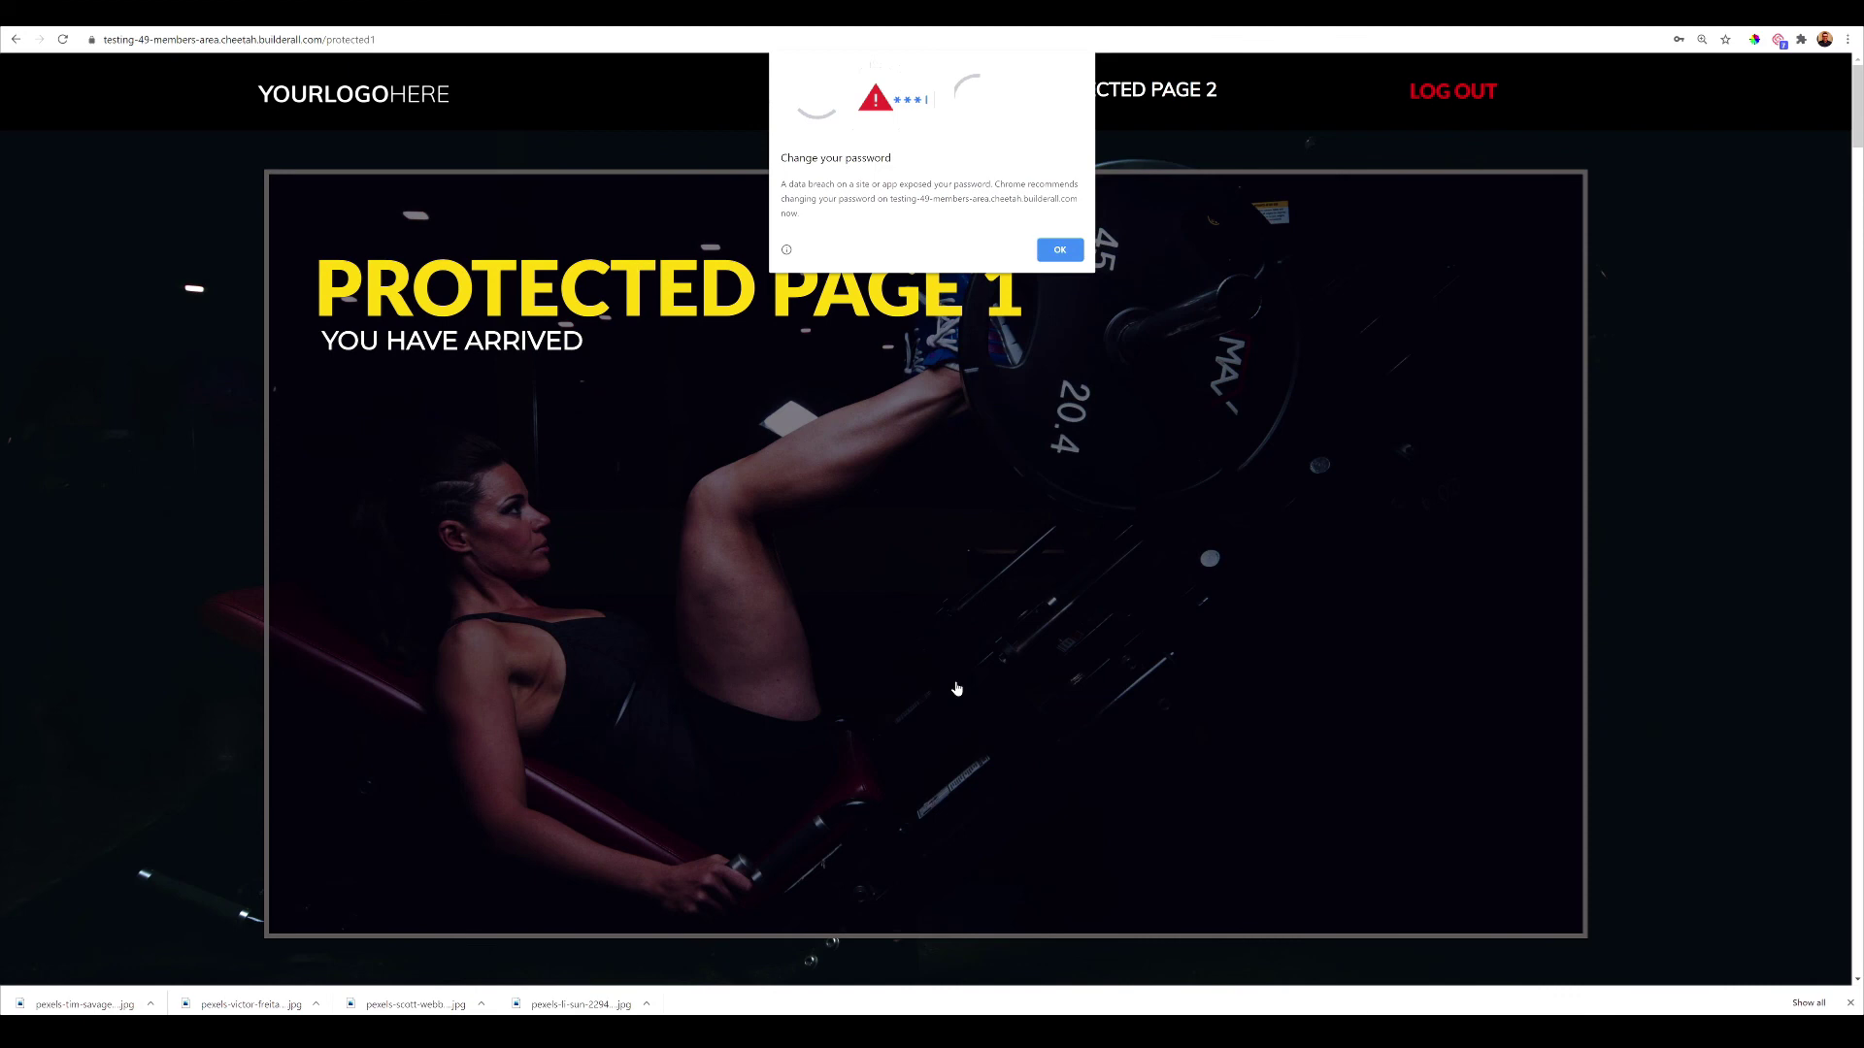
pyautogui.click(1067, 253)
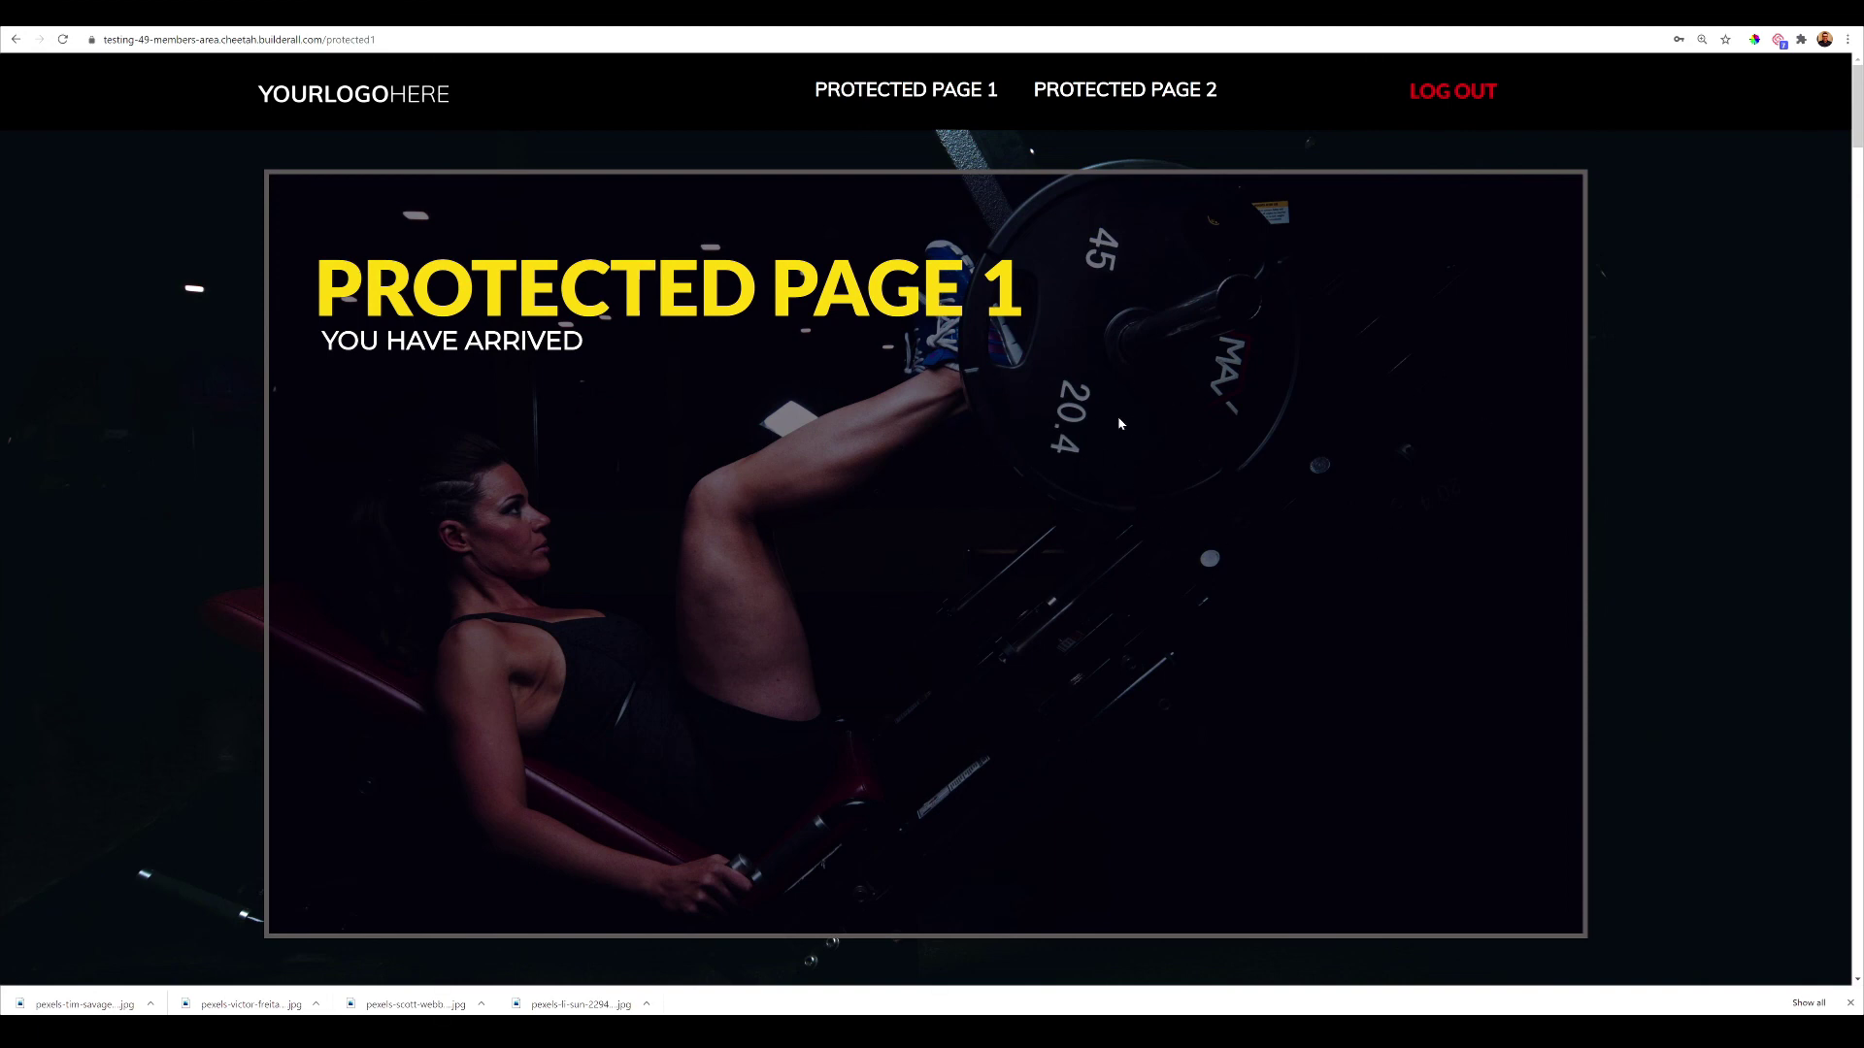
pyautogui.rightClick(1126, 87)
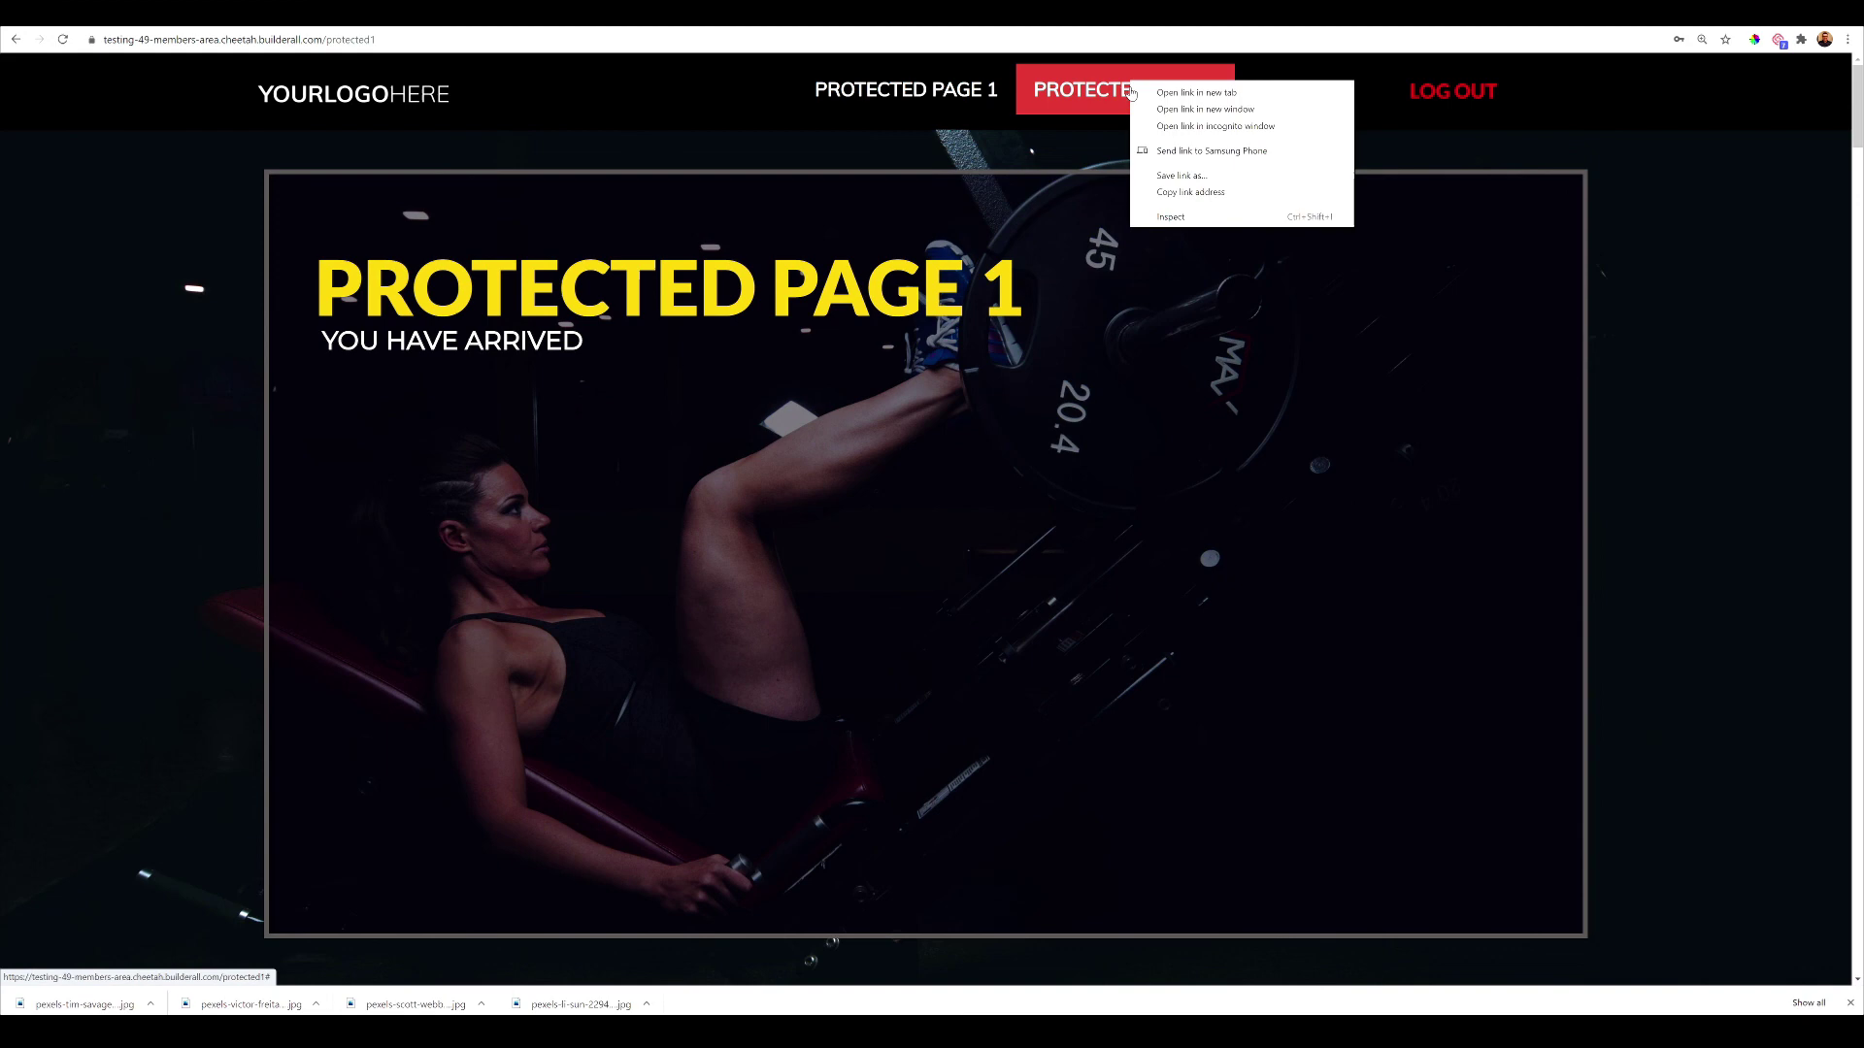
pyautogui.click(1065, 91)
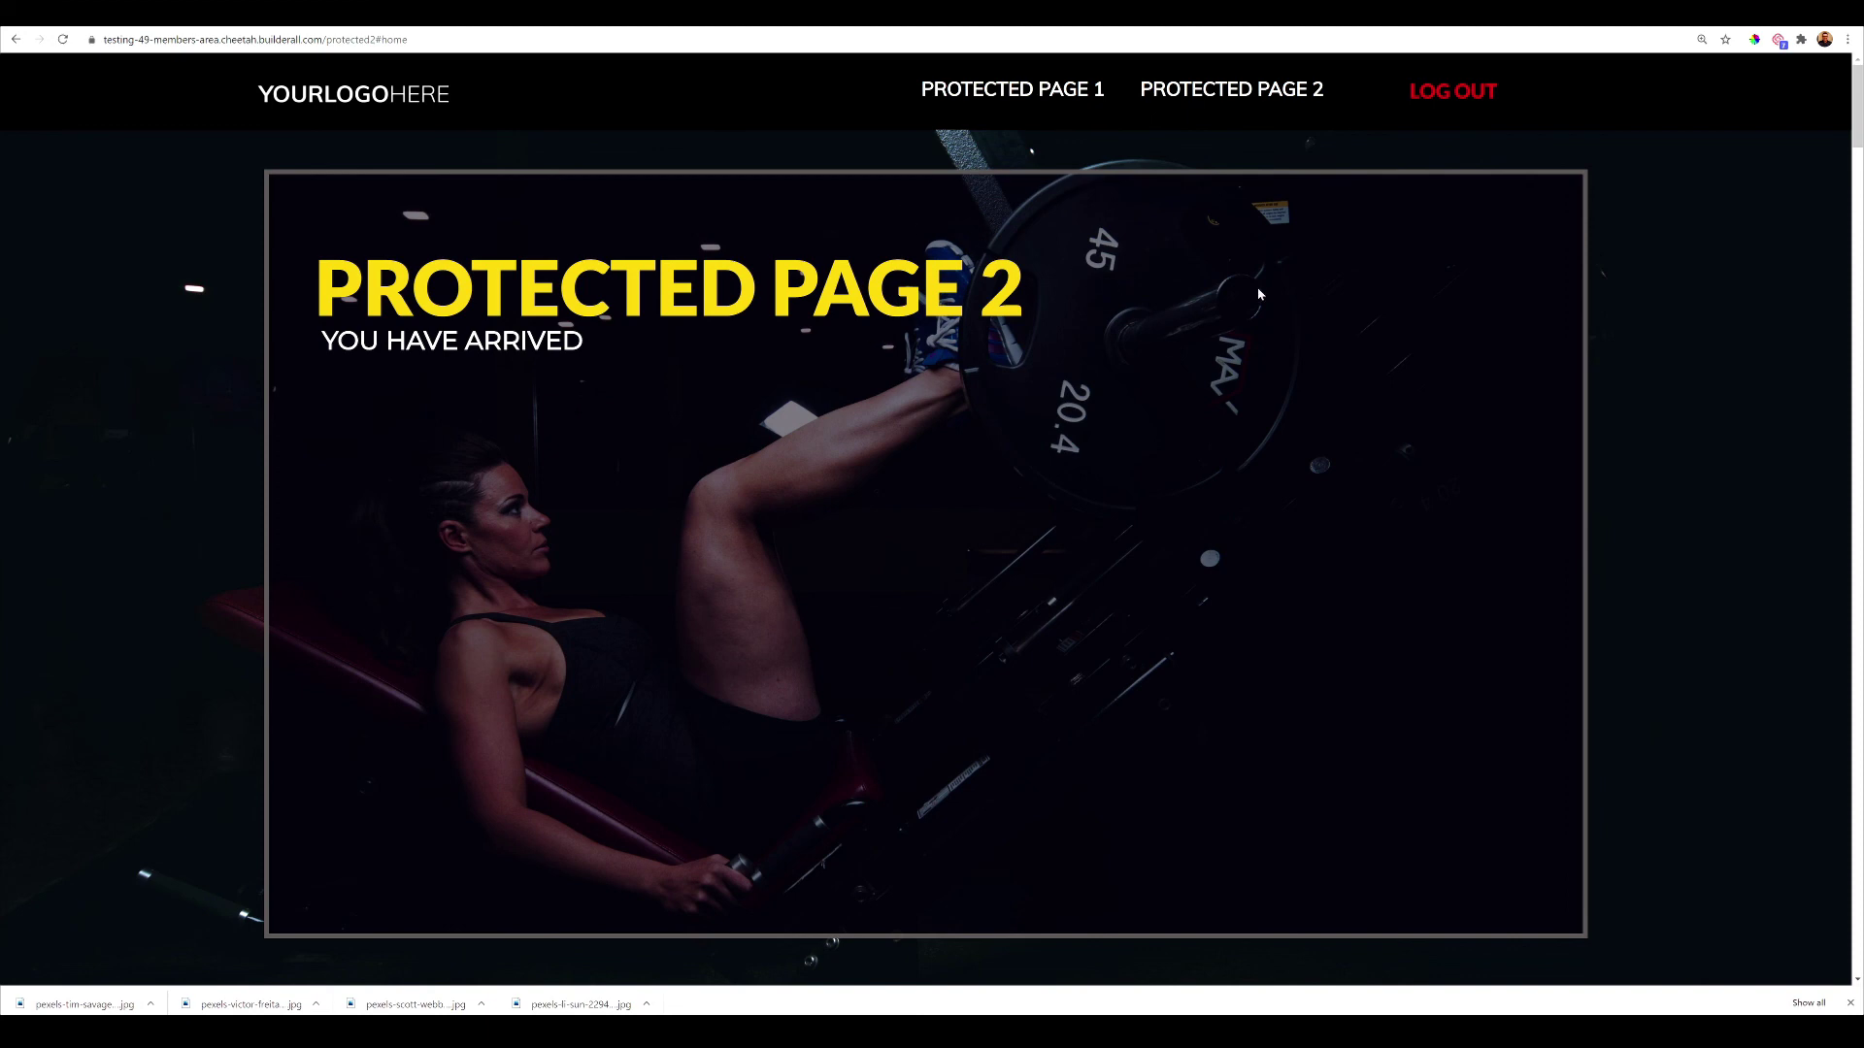
# Log out and look over the Member's Login page with GET YOU LIFE BACK and LOGIN
pyautogui.click(1450, 95)
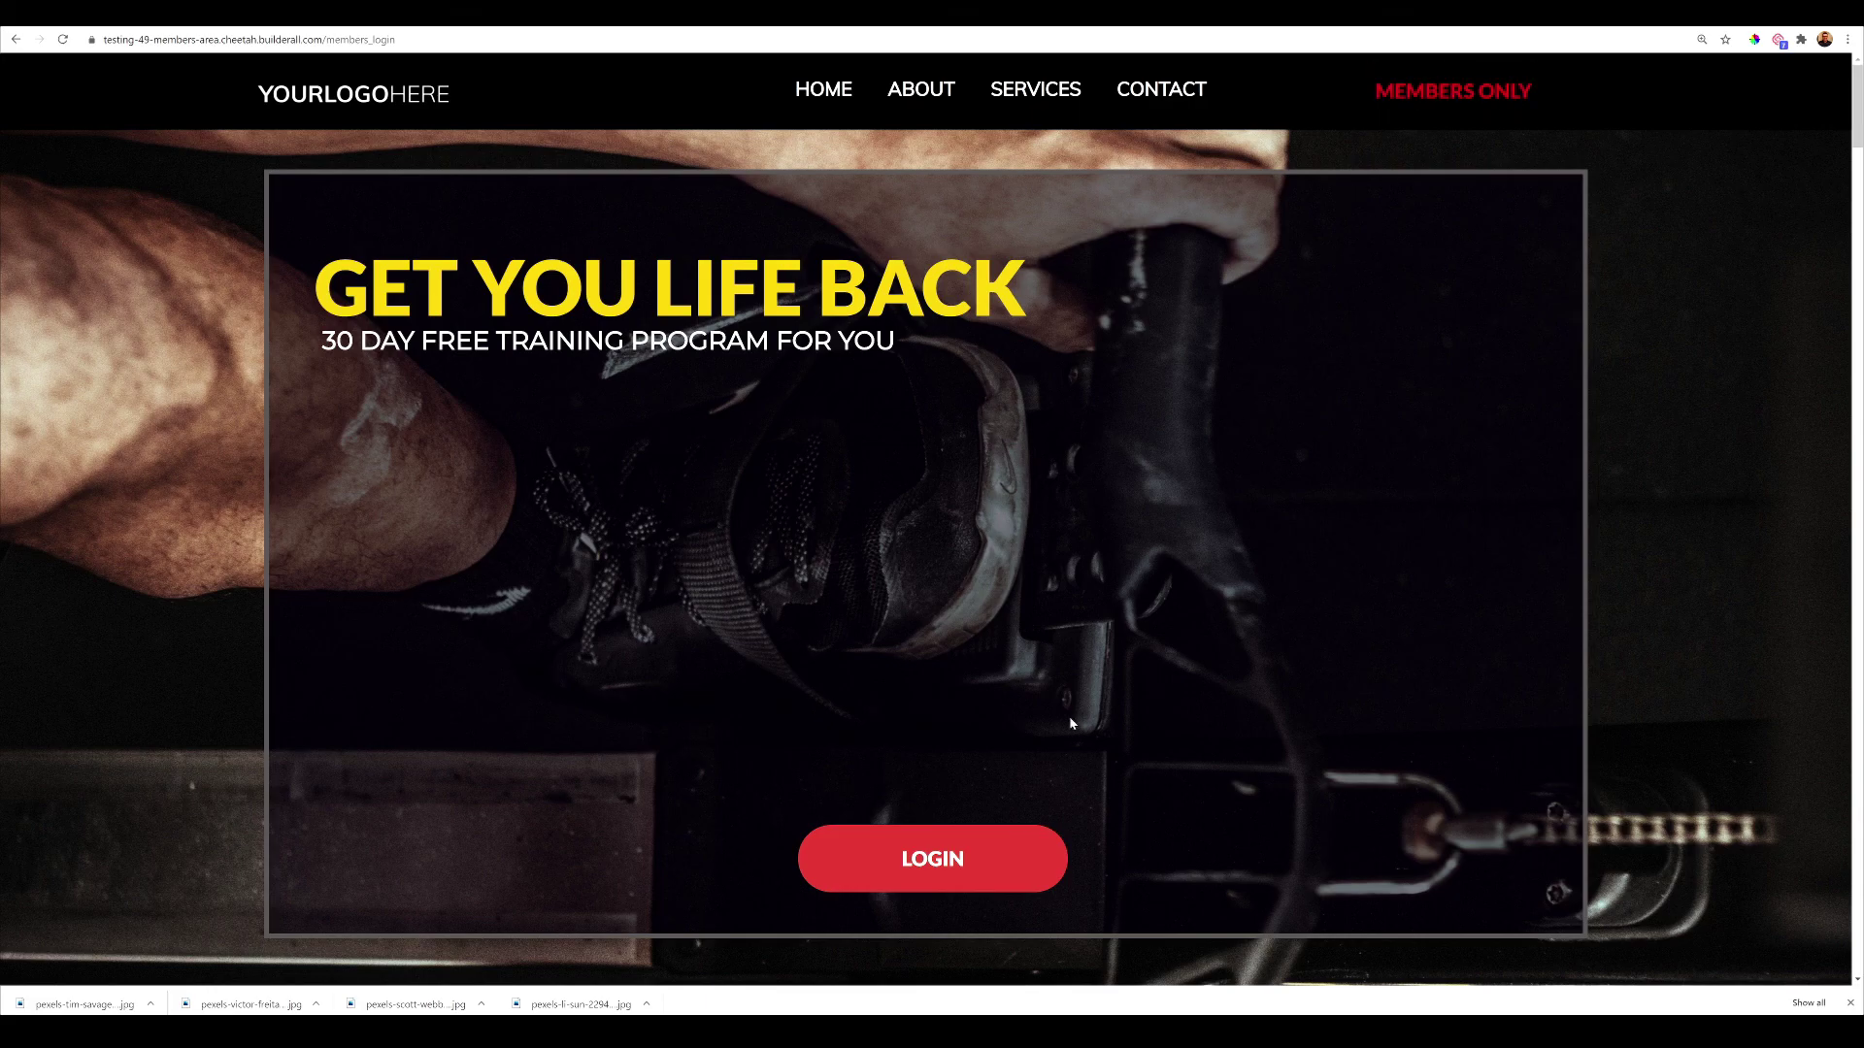
pyautogui.scroll(-3, 1123, 741)
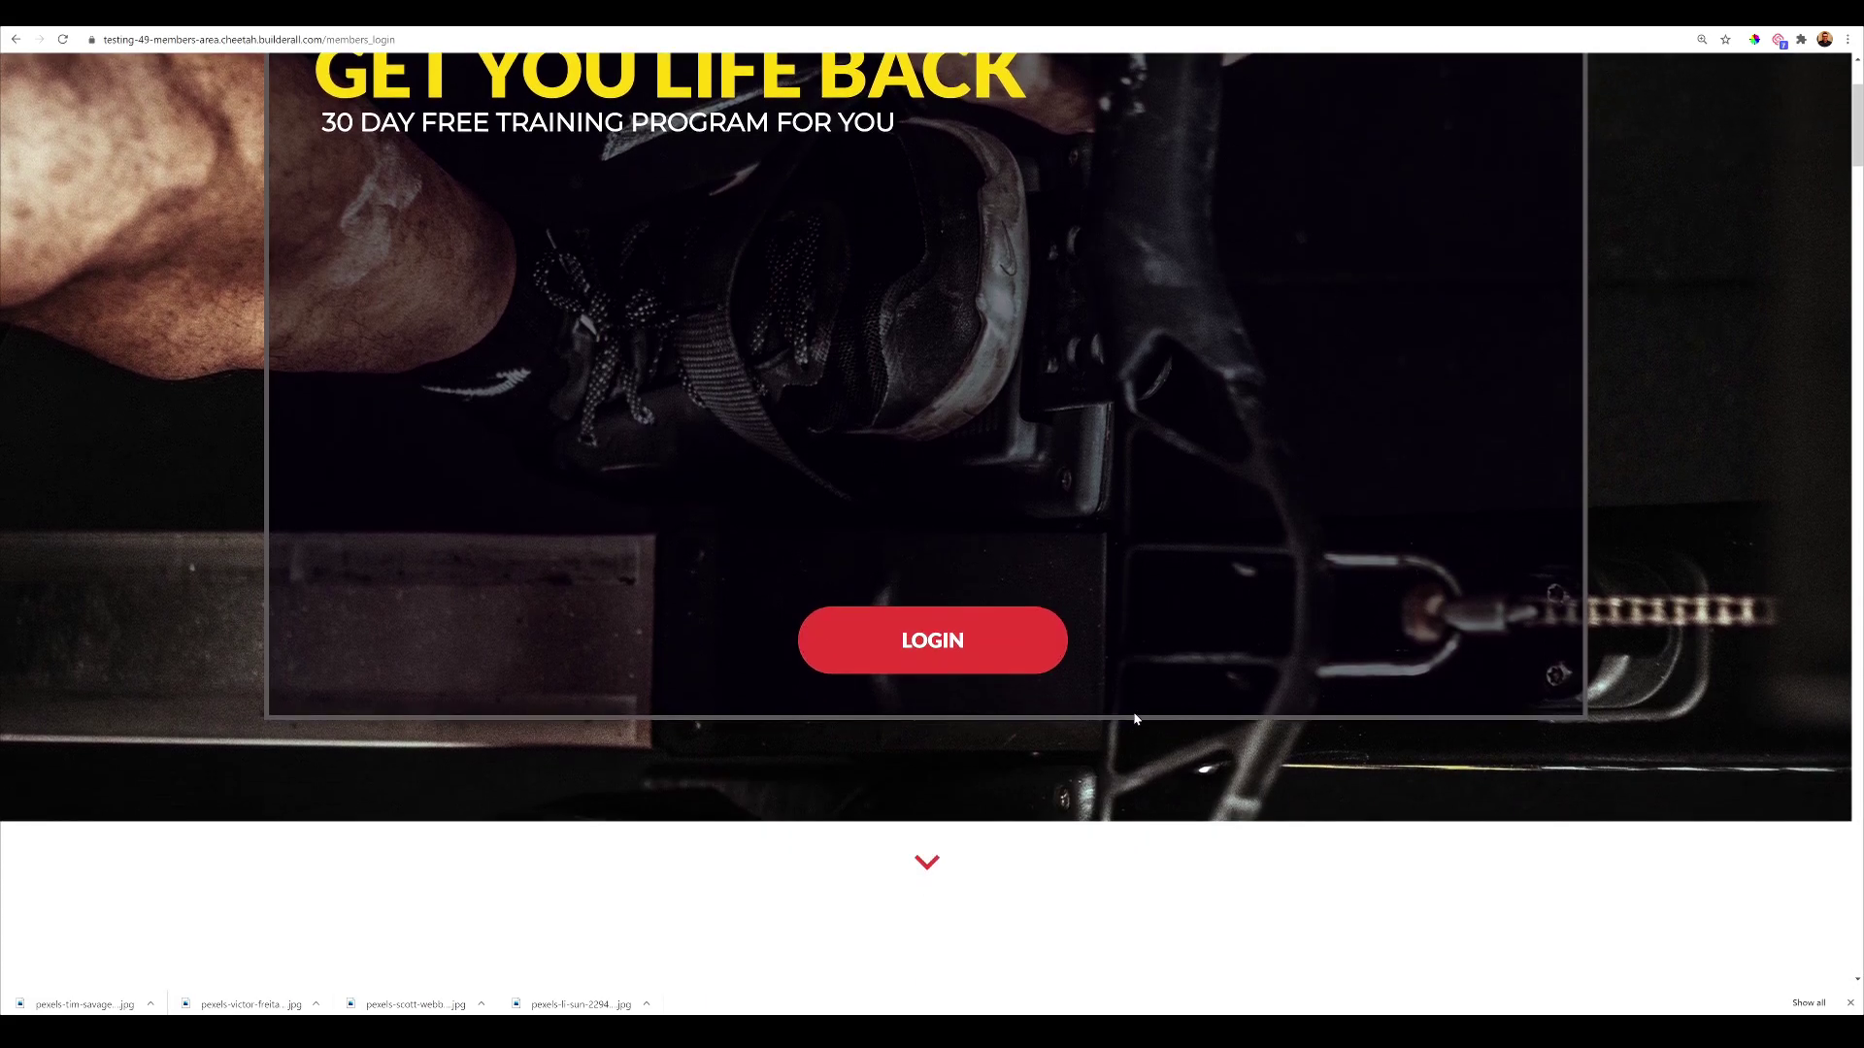
pyautogui.scroll(-2, 1117, 924)
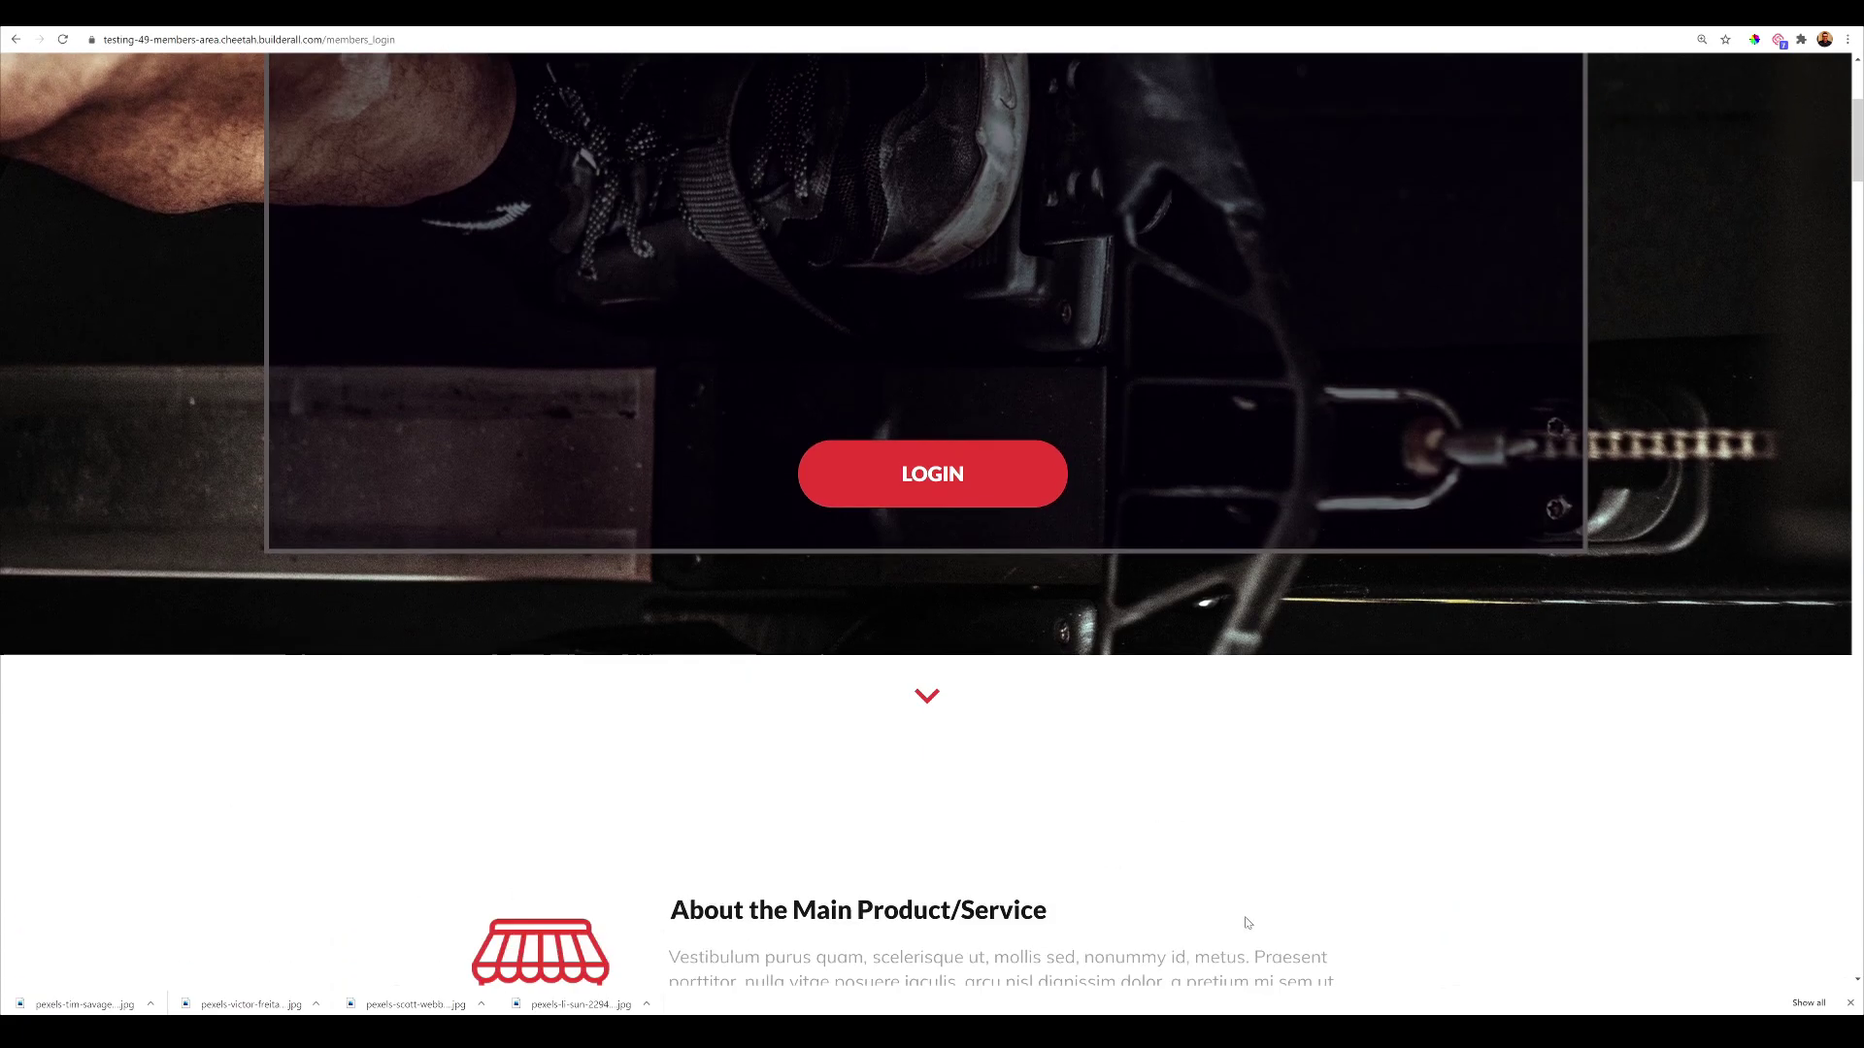
pyautogui.scroll(2, 1058, 923)
pyautogui.scroll(-1, 1136, 865)
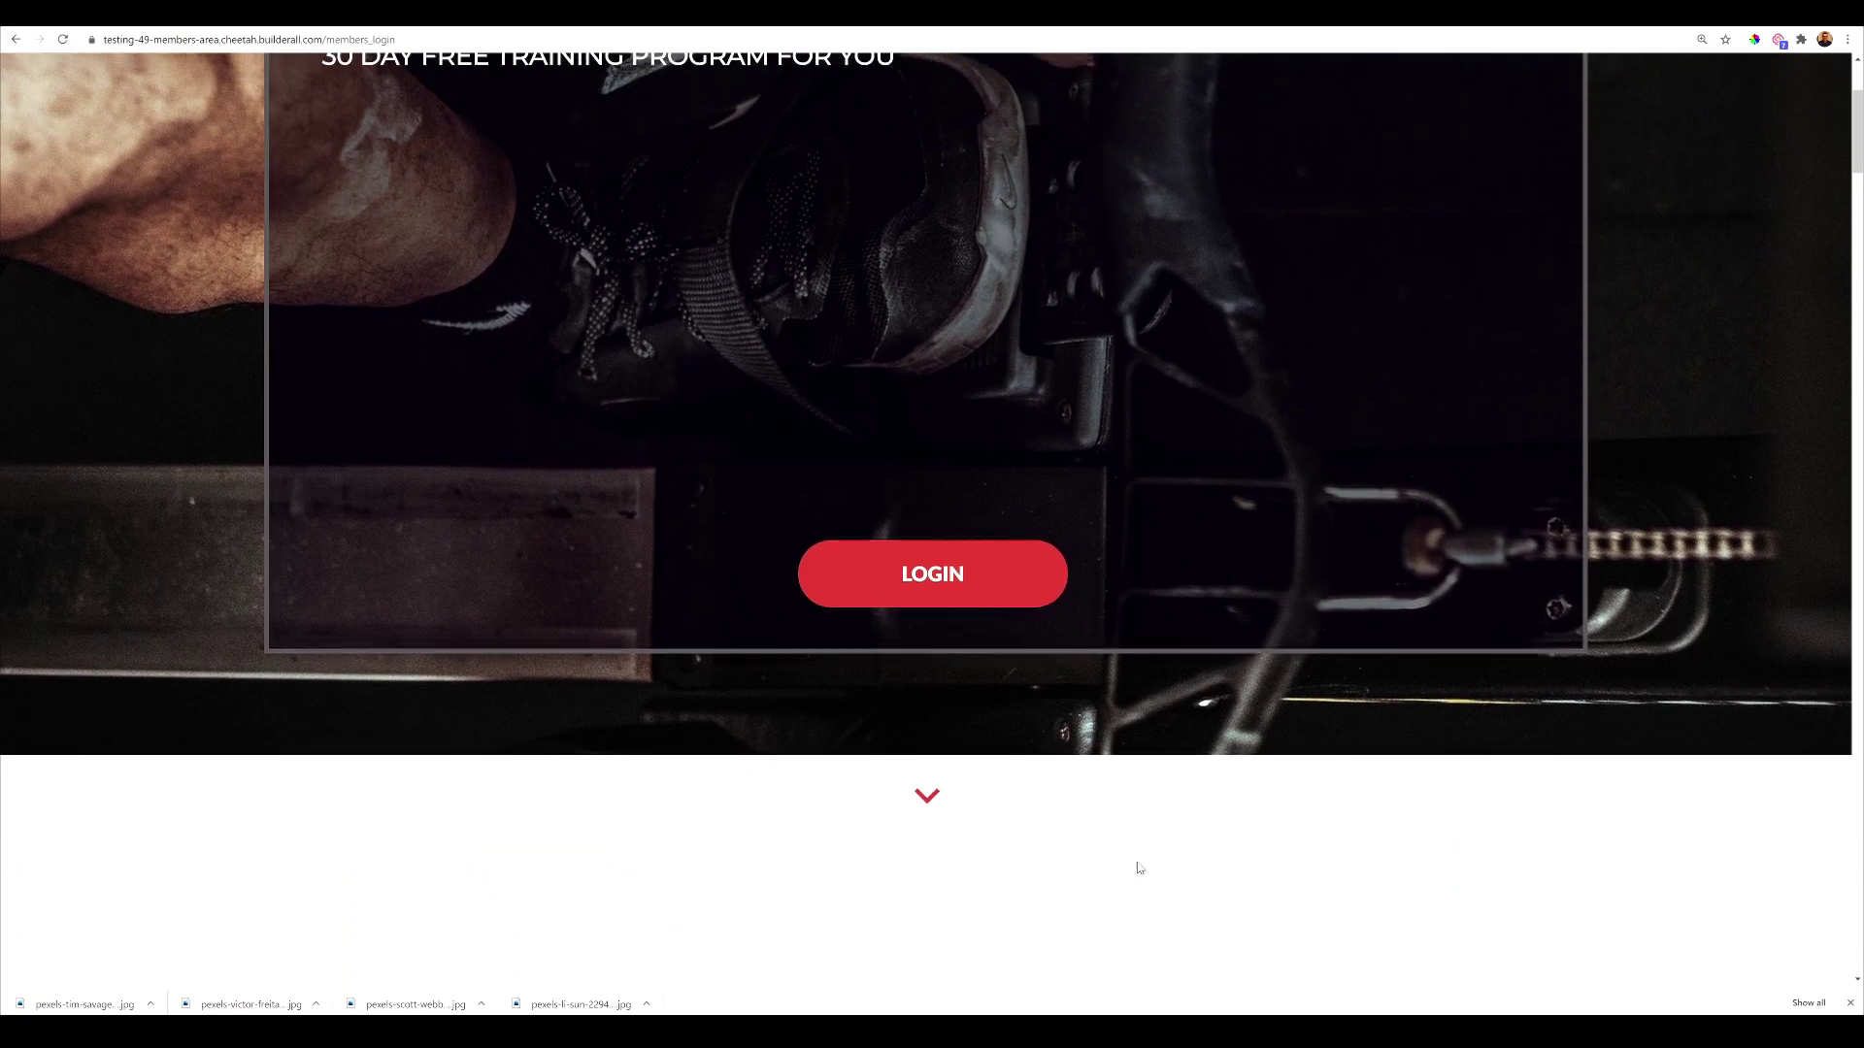
pyautogui.scroll(2, 1138, 764)
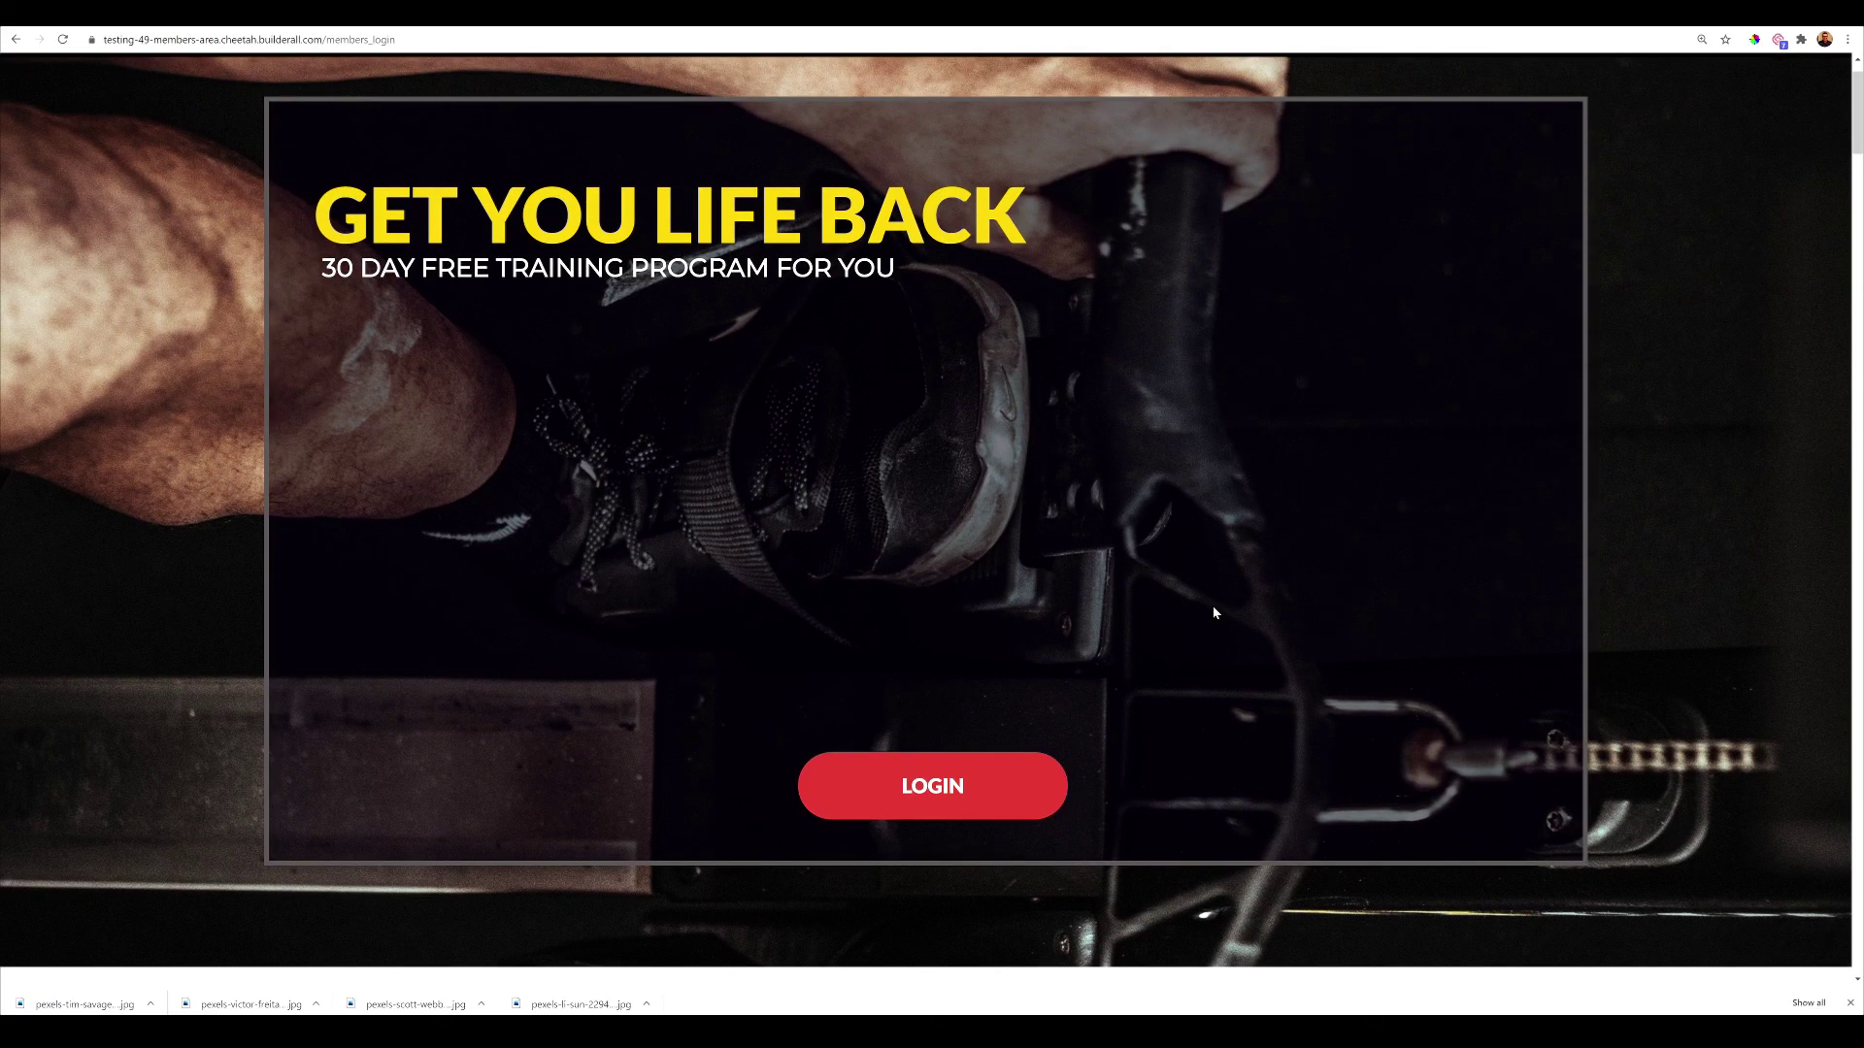